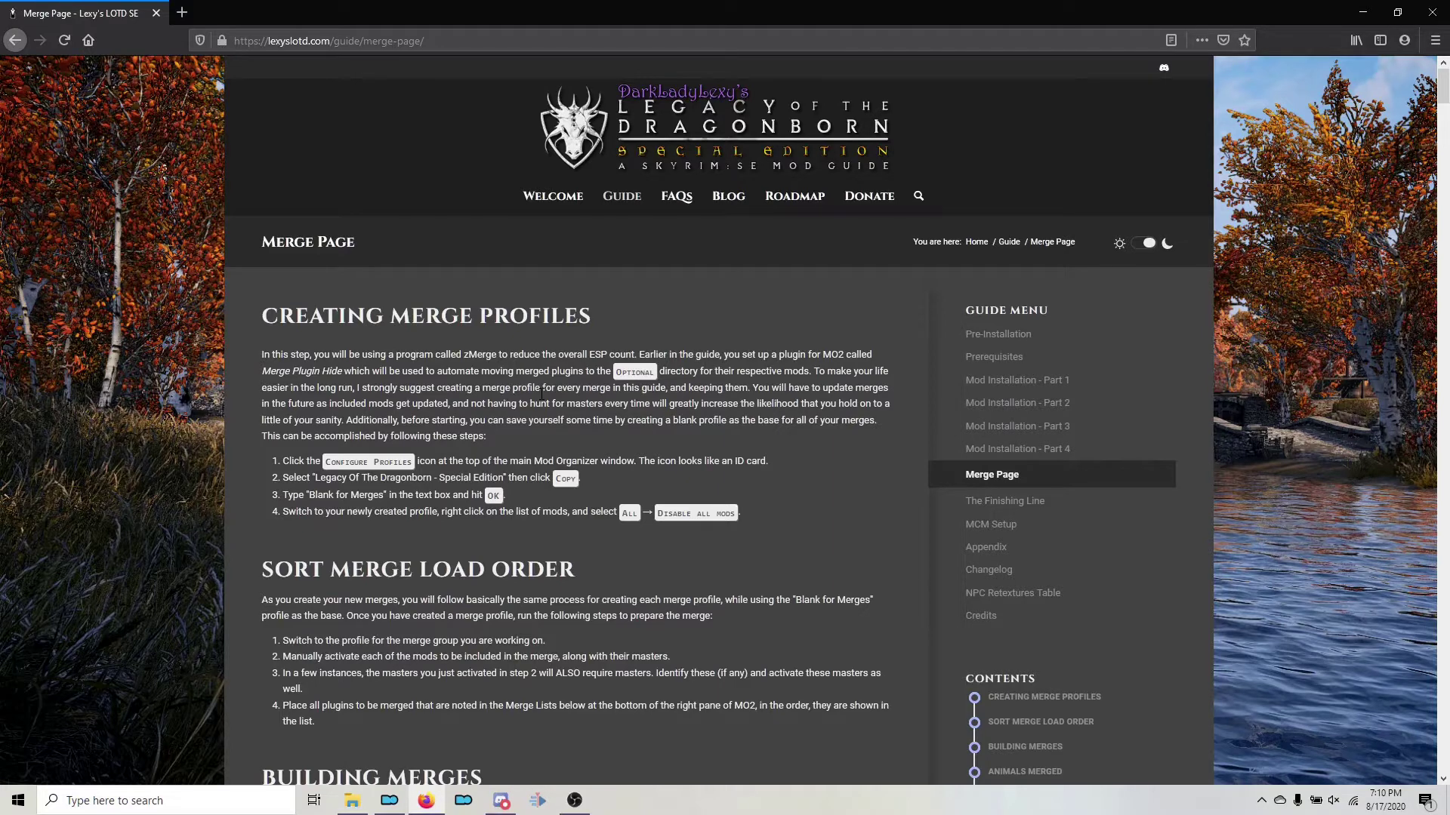
Switch to Mod Organizer and sort the mod list by priority in ascending order
mouse_move(626, 210)
left_click(393, 806)
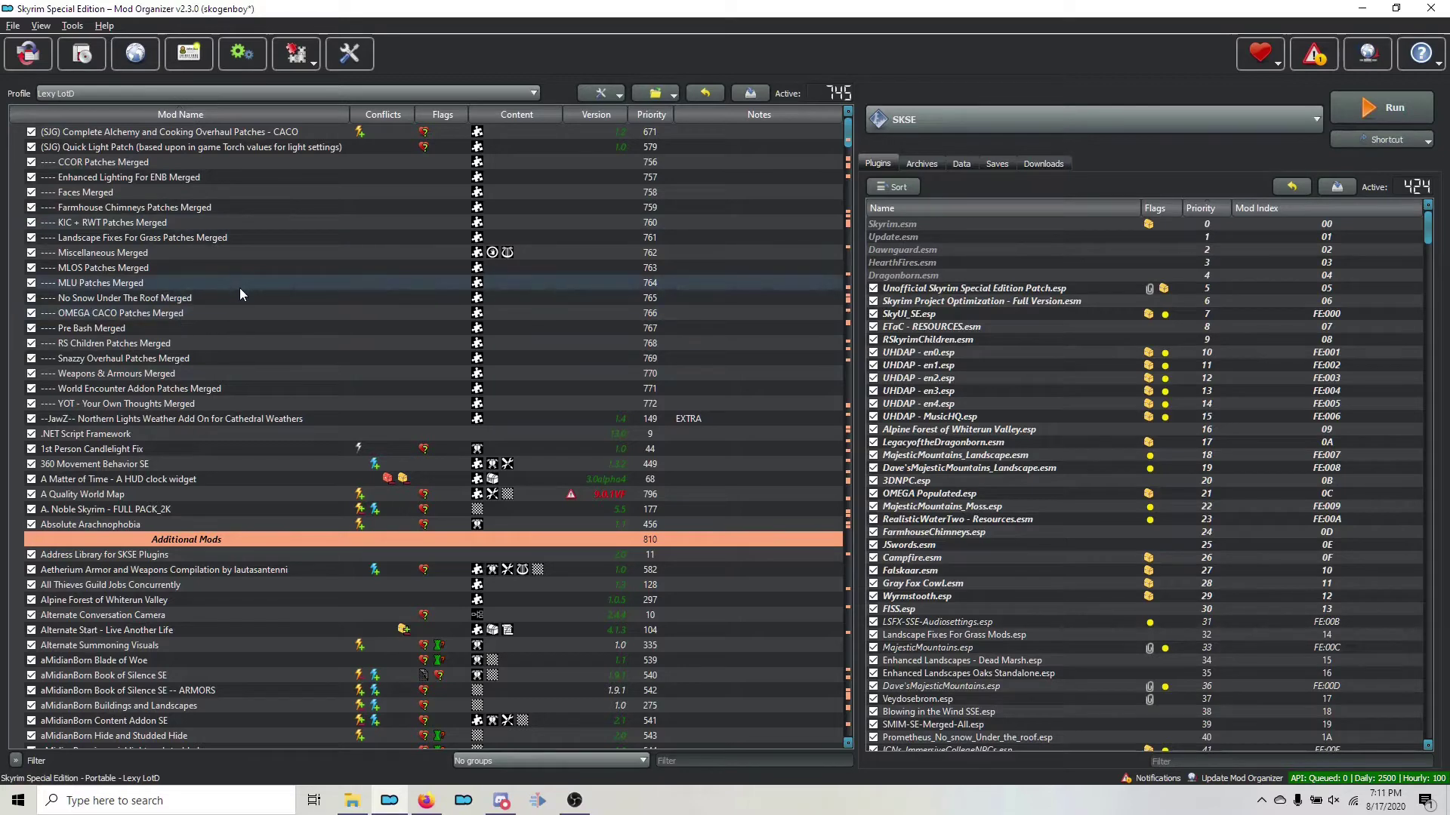
left_click(638, 114)
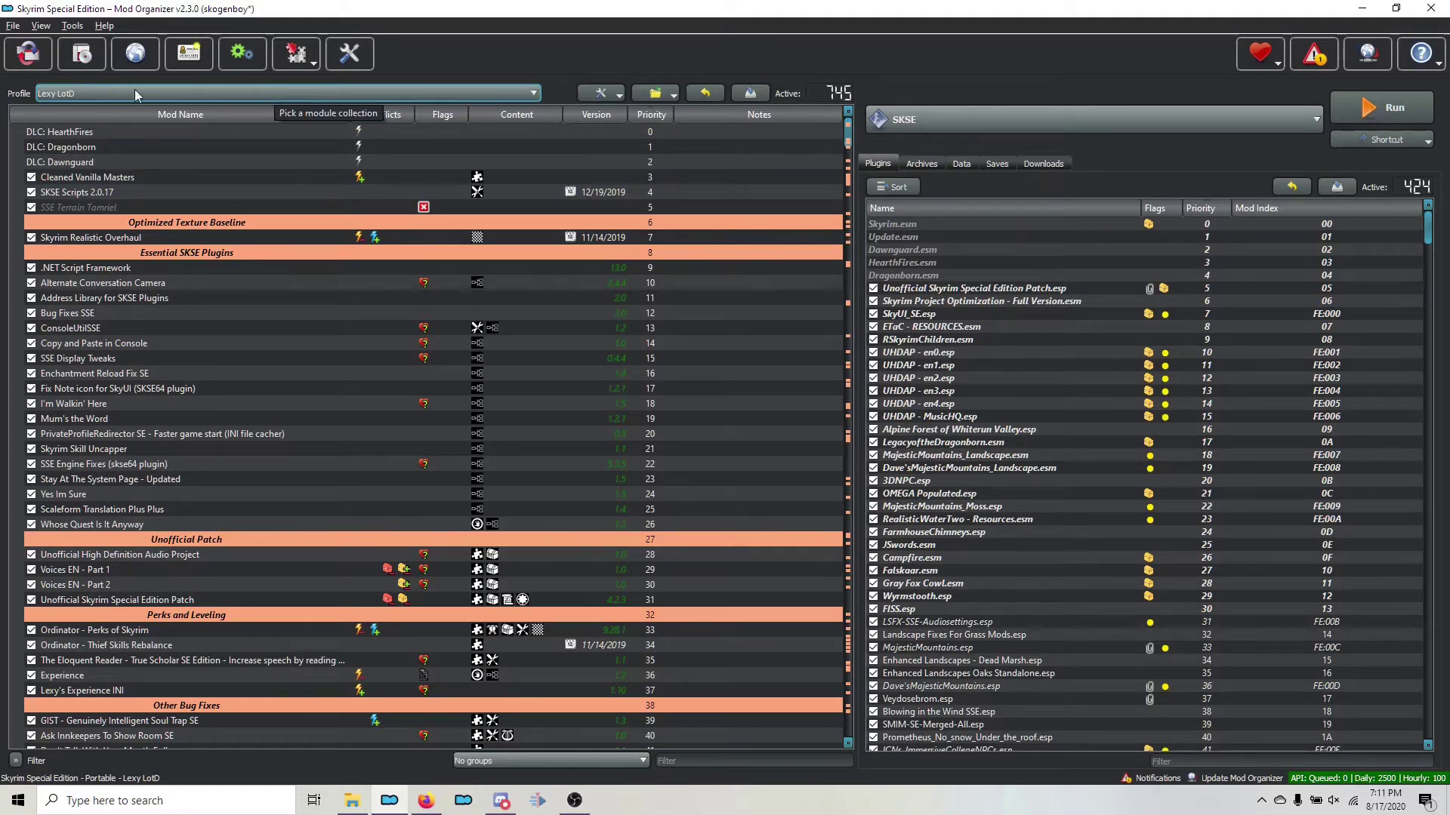
Open the profile manager and select the Lexy LotD profile
left_click(64, 94)
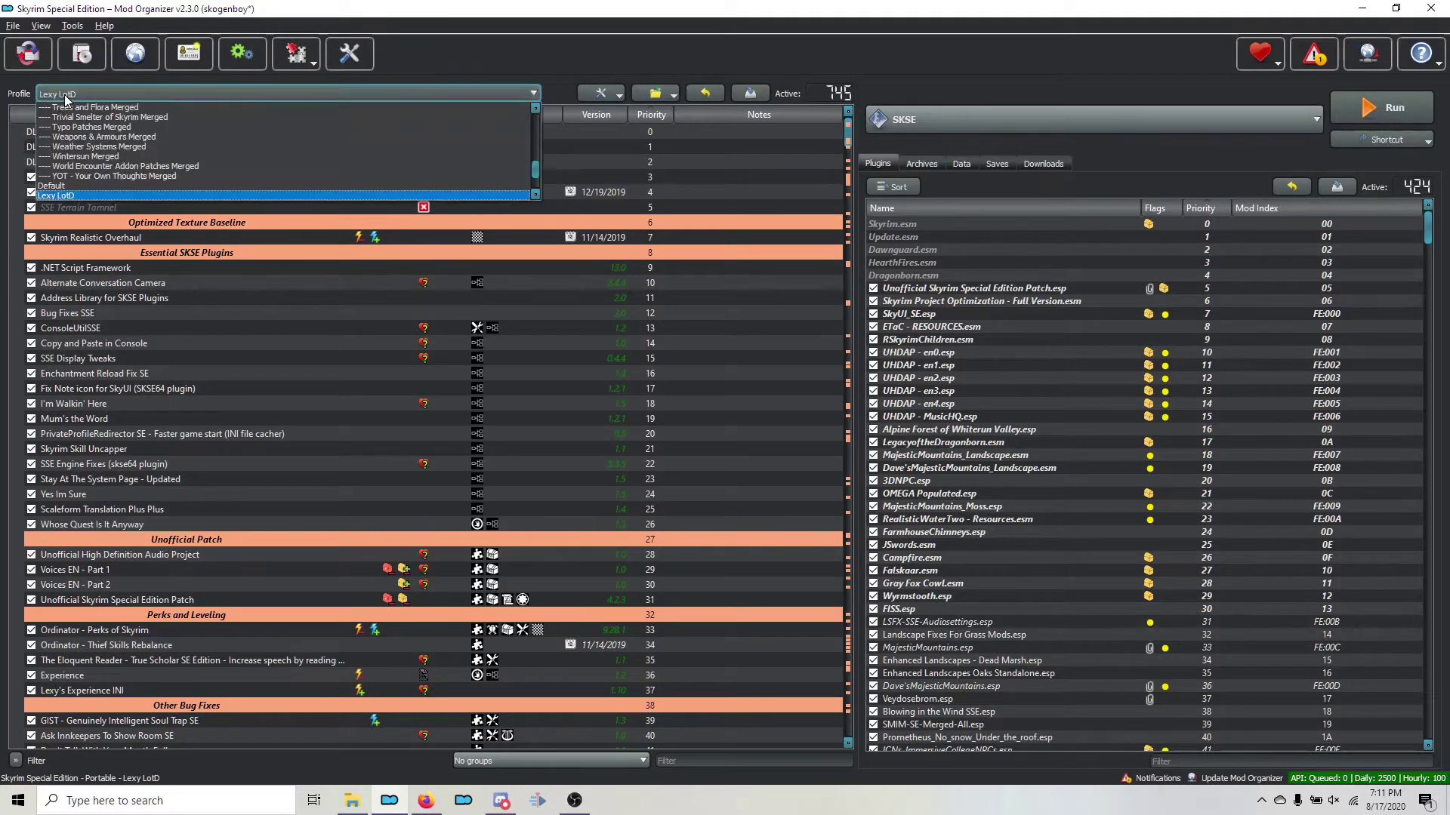
scroll(84, 119, "up", 10)
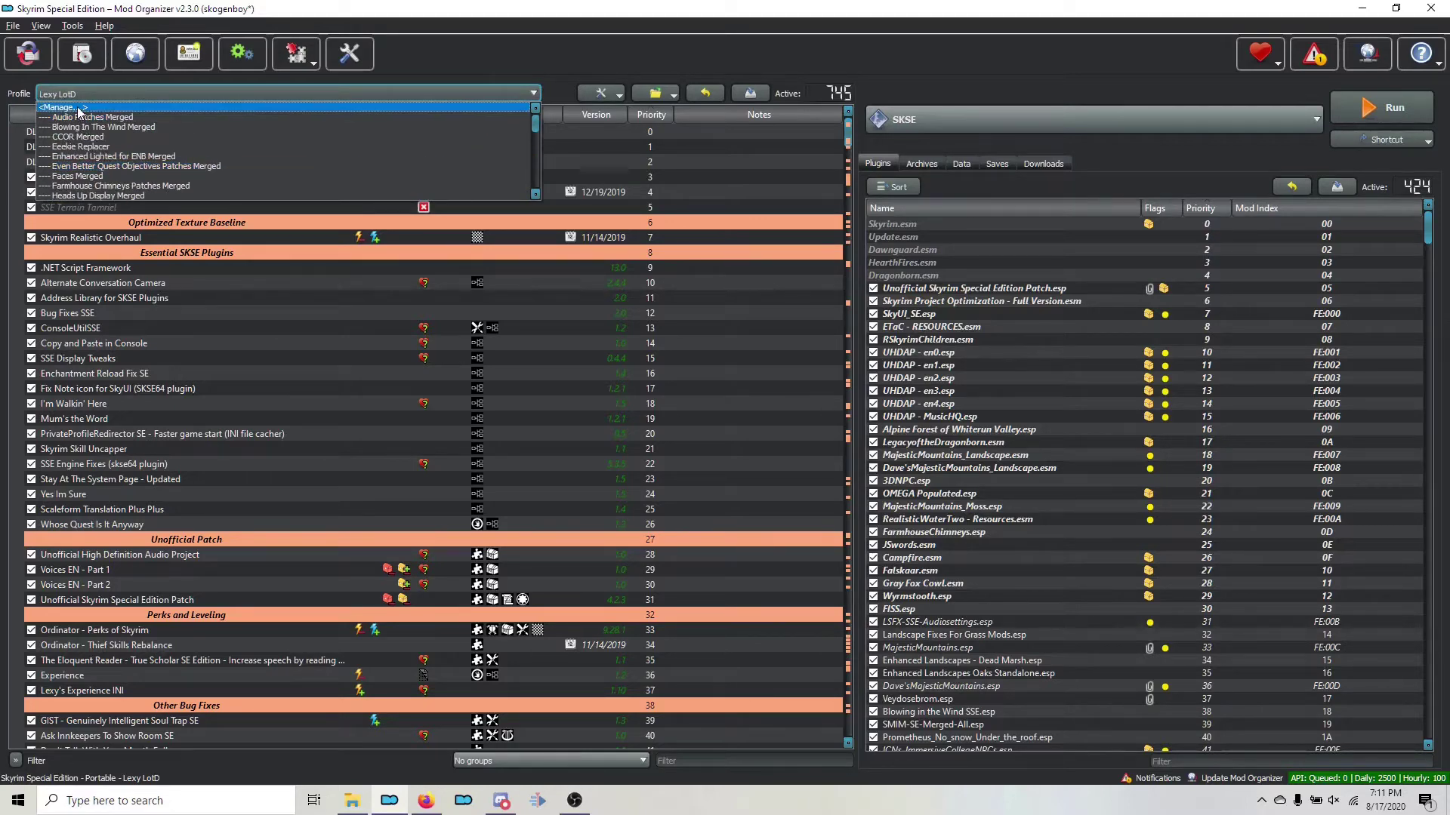
left_click(79, 108)
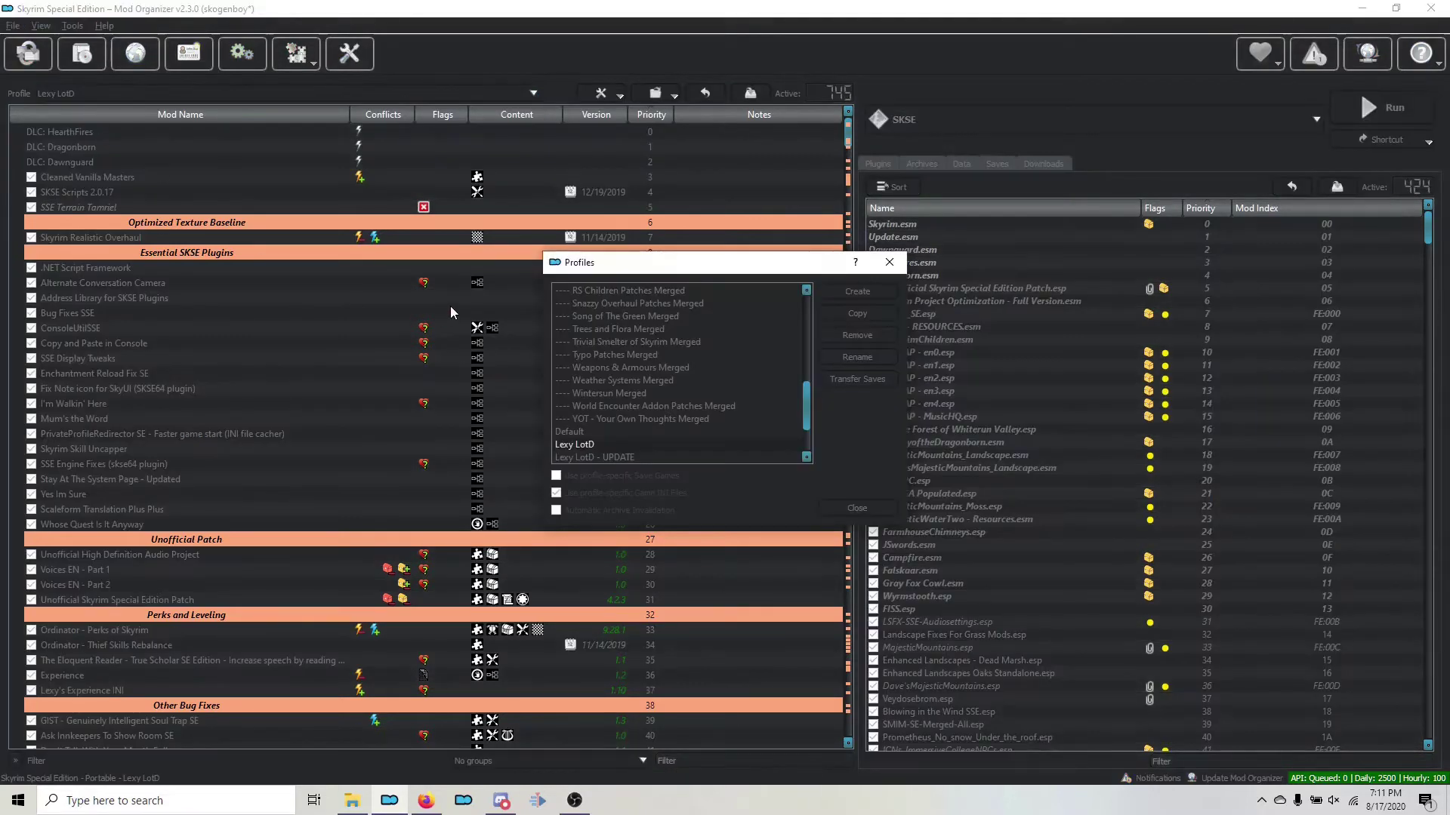
scroll(681, 374, "down", 3)
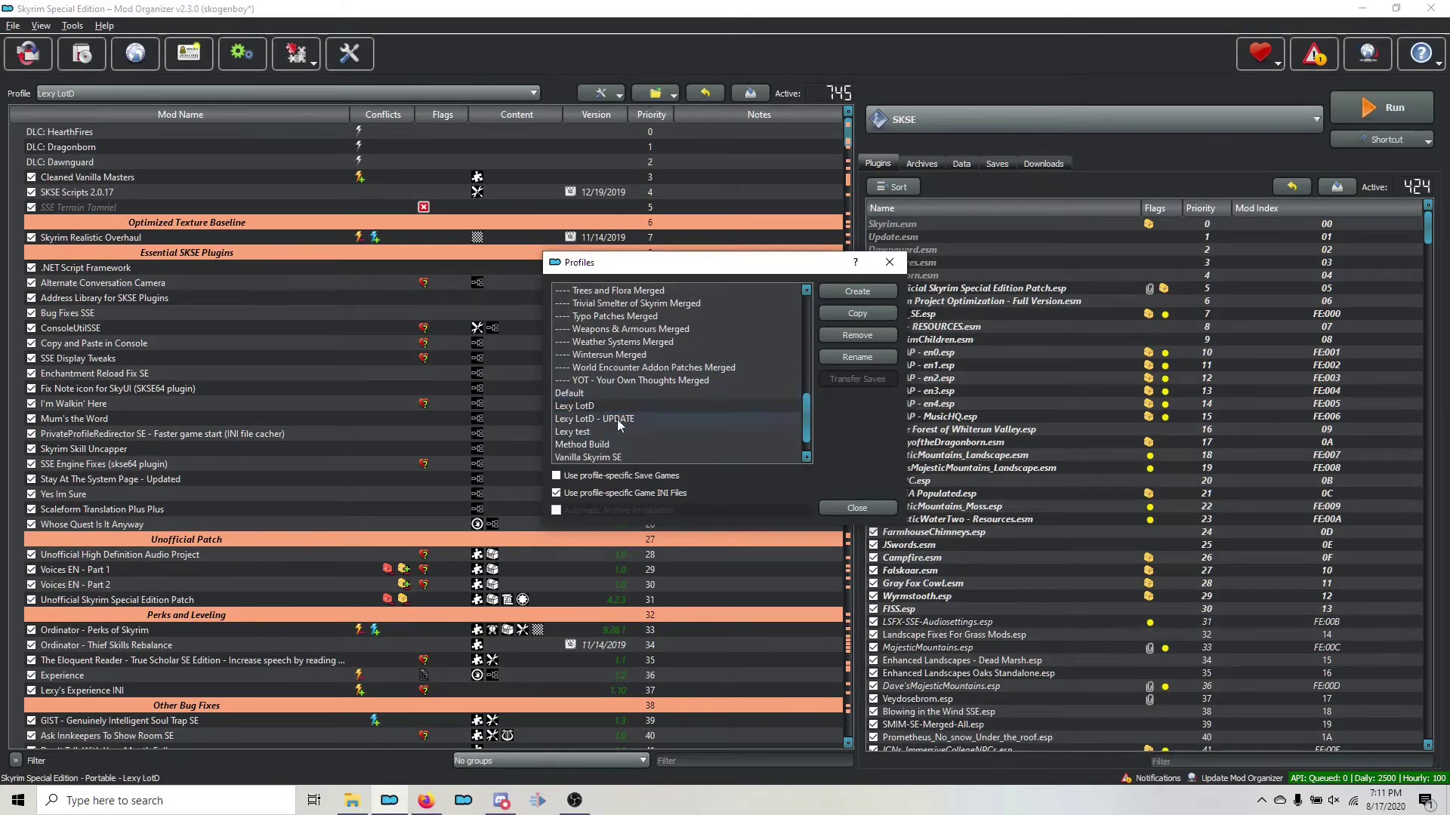
left_click(580, 407)
Look through the existing merge profiles in the profile list
scroll(647, 381, "up", 4)
scroll(646, 378, "up", 4)
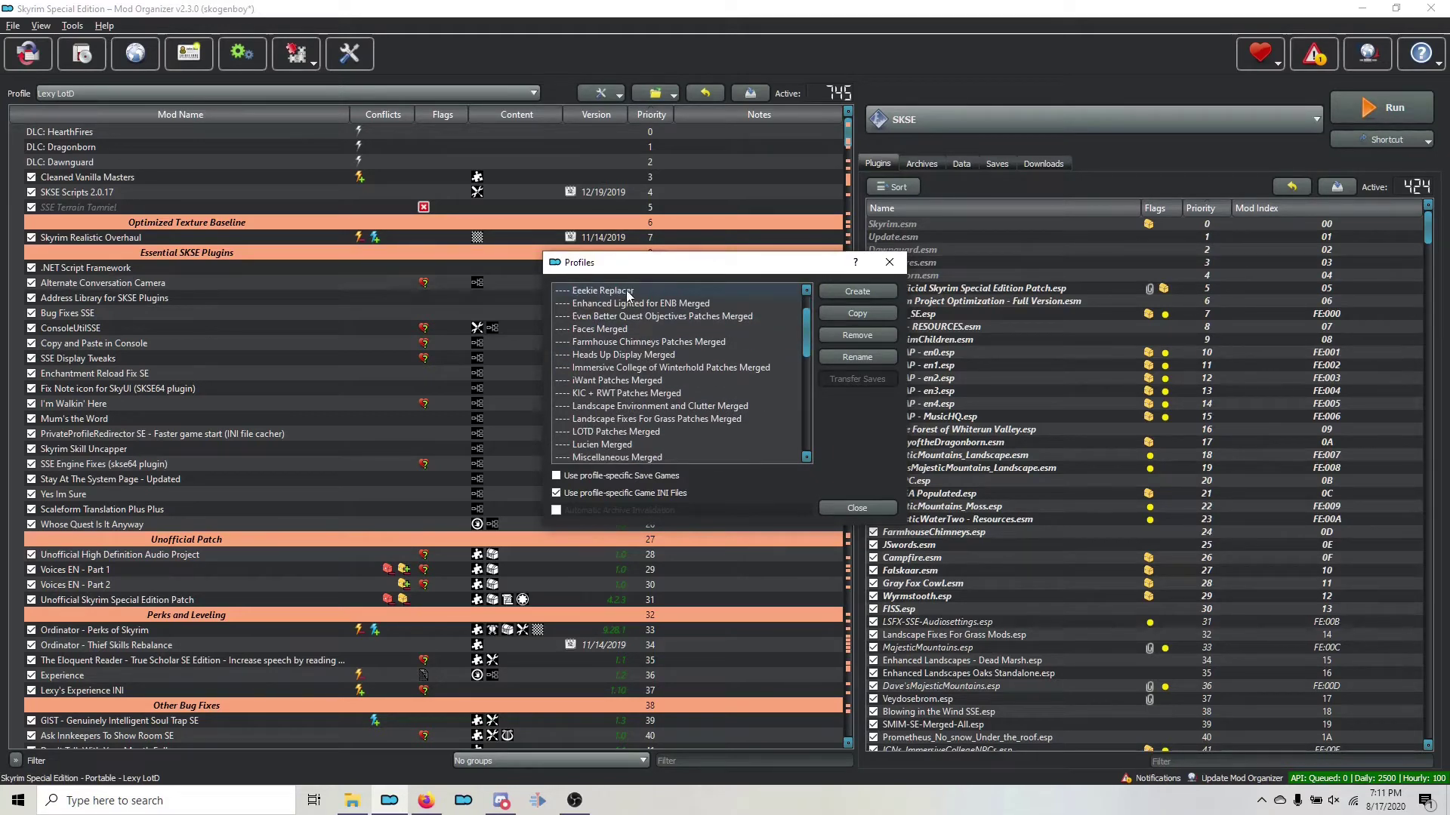
scroll(628, 325, "down", 6)
scroll(631, 363, "down", 3)
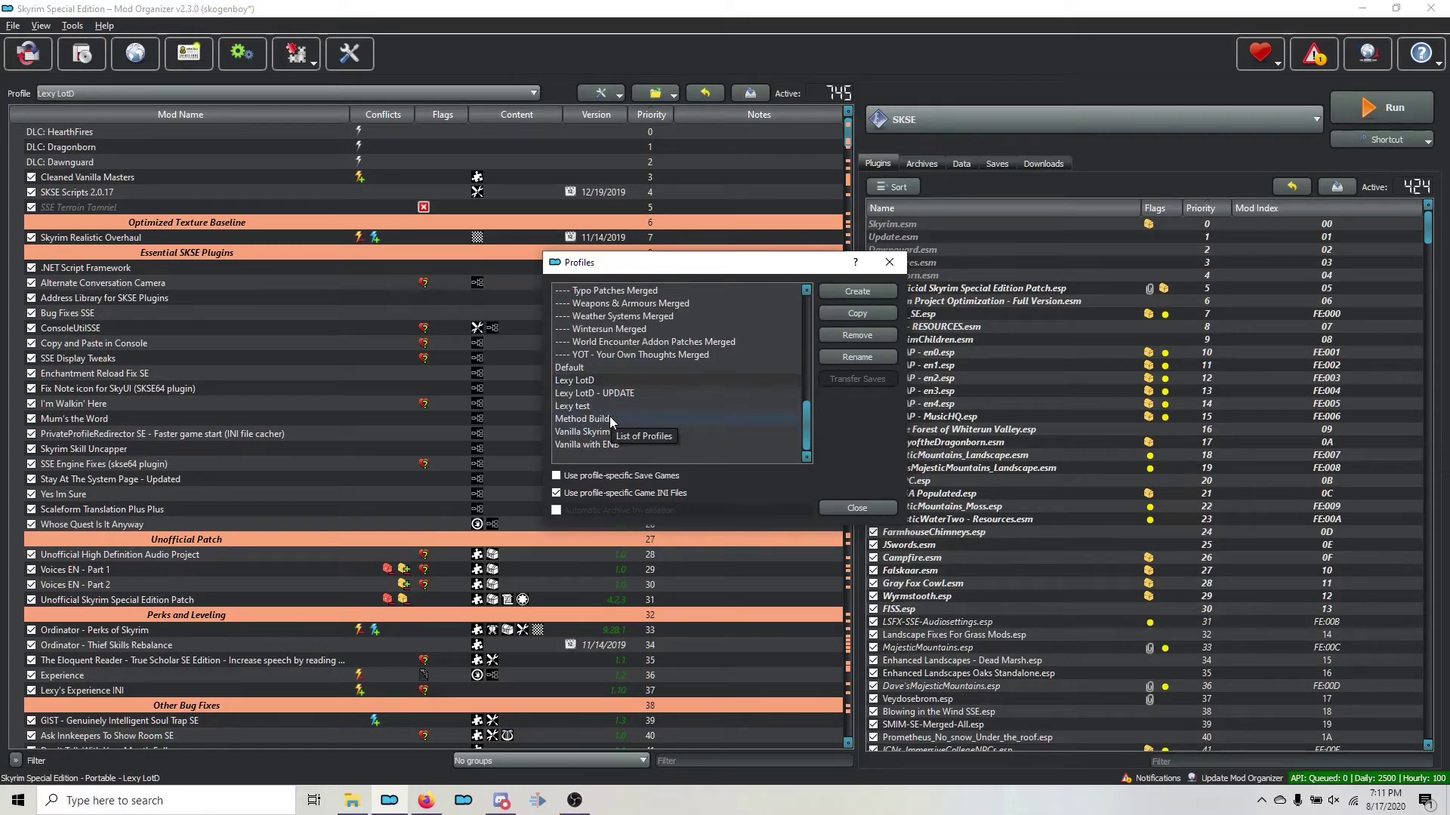
scroll(609, 415, "up", 8)
scroll(617, 421, "up", 1)
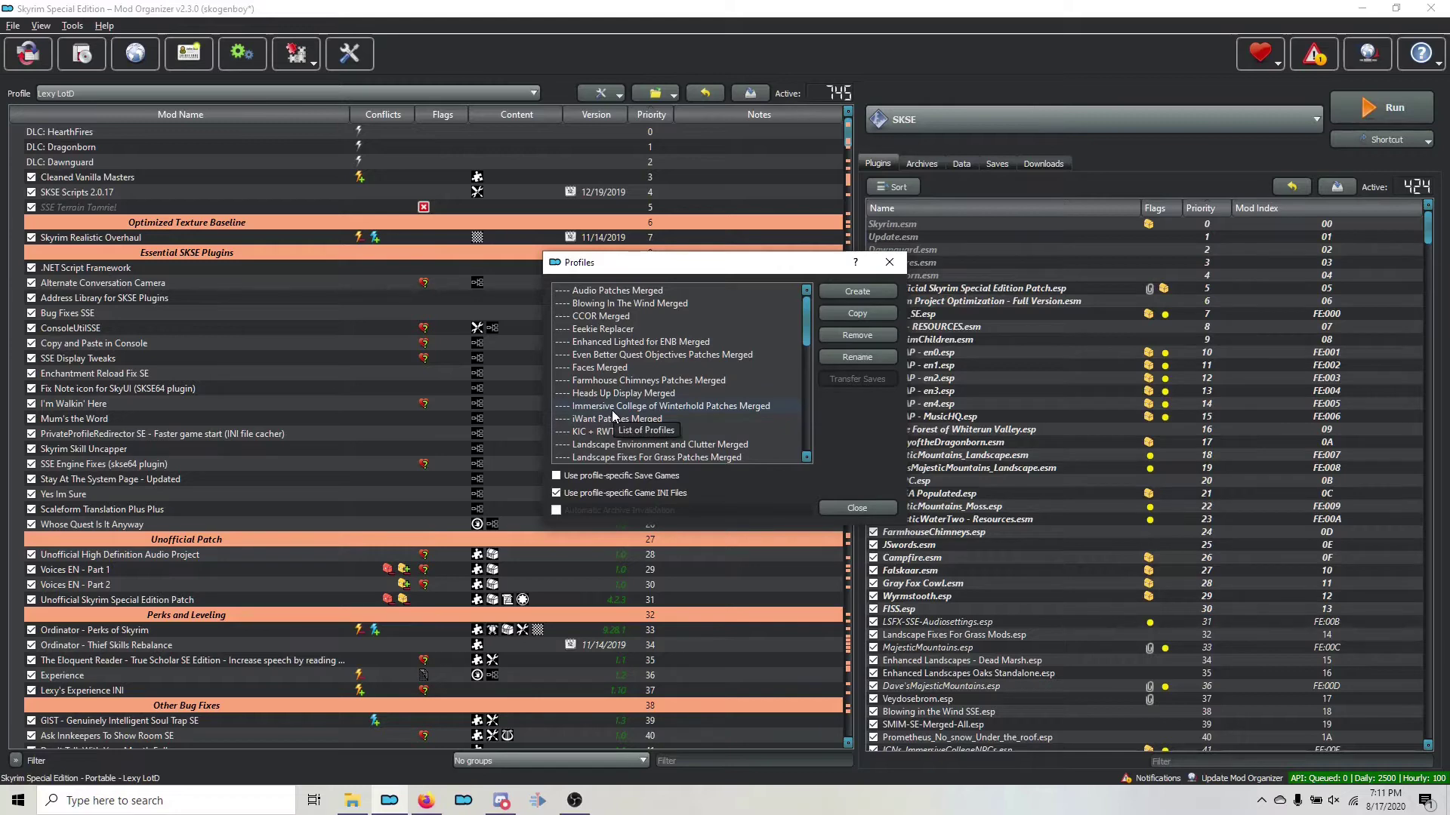
scroll(611, 410, "down", 10)
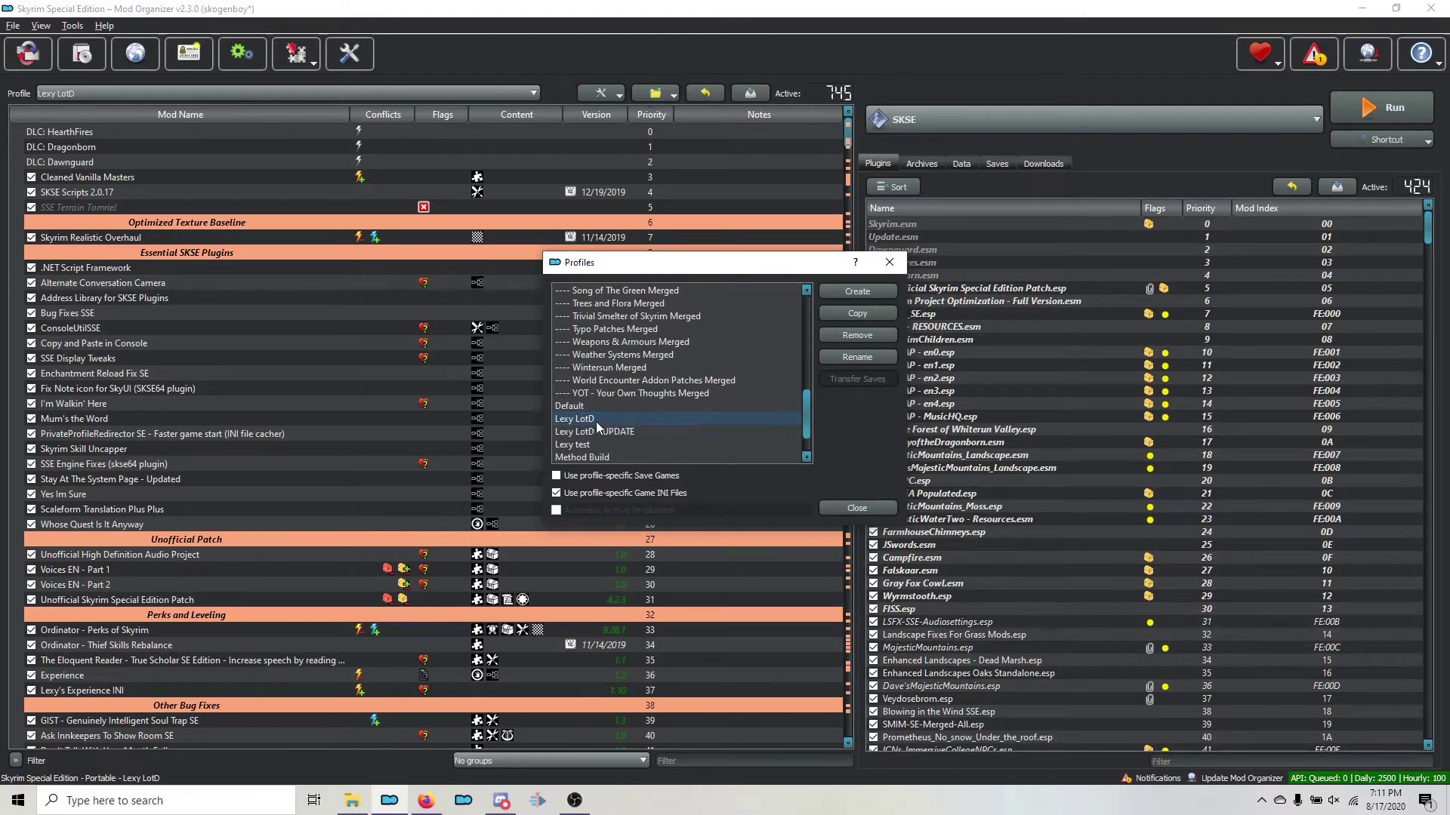
Copy the Lexy LotD profile under the name "Blank Profile for Merges" and close the profile manager
left_click(863, 314)
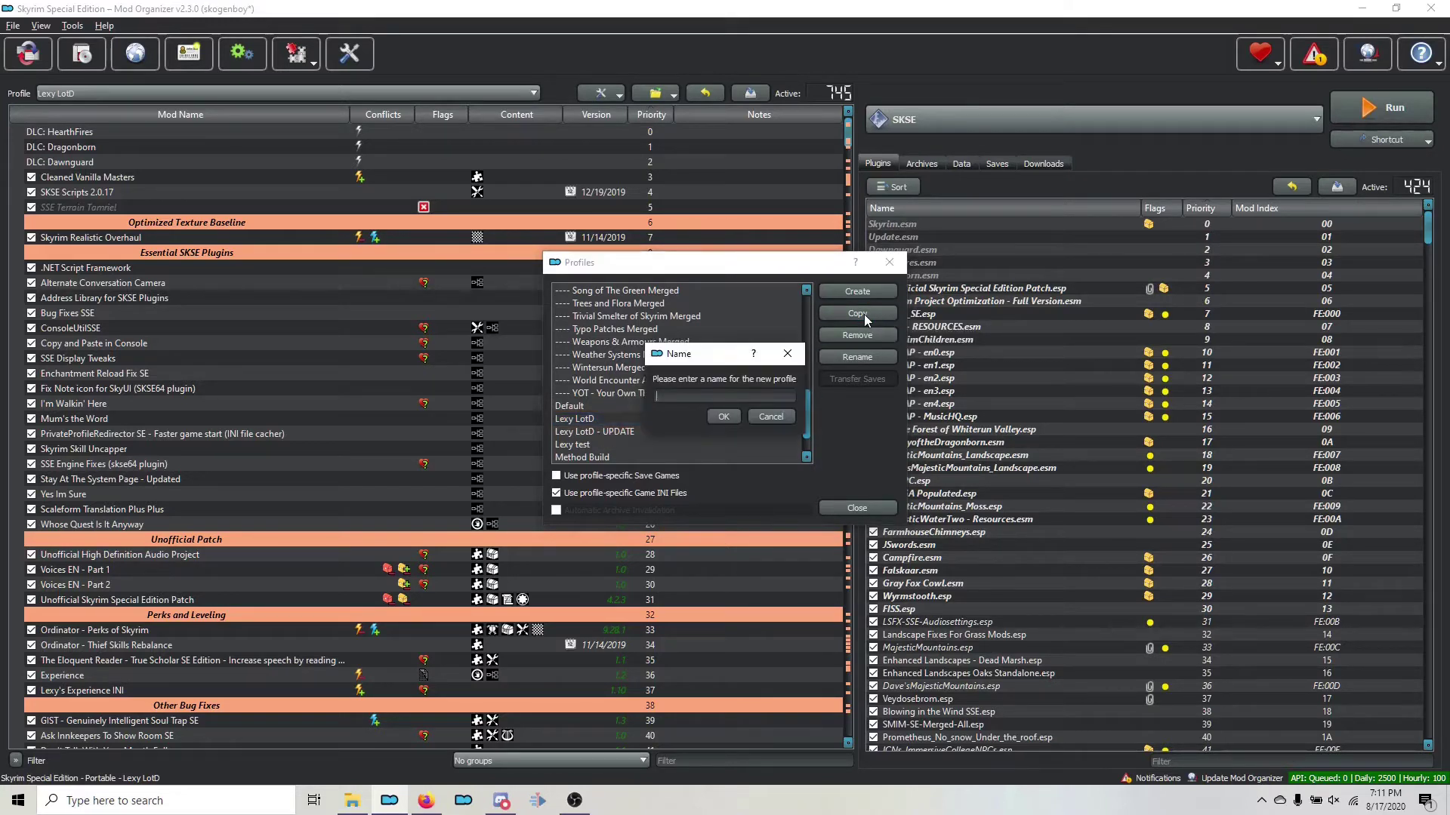
type("Blank Profile for Merges")
left_click(713, 415)
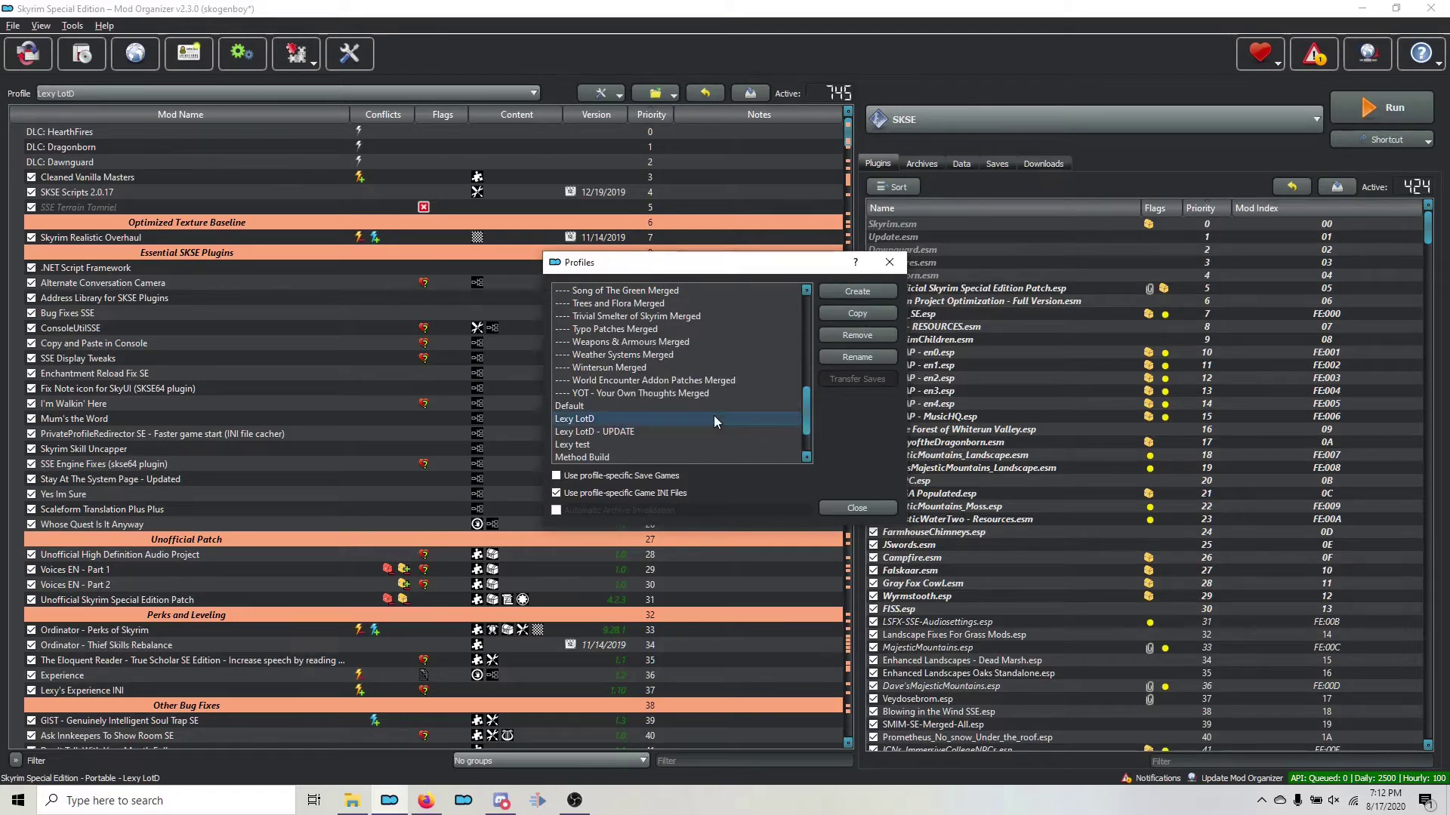
left_click(854, 509)
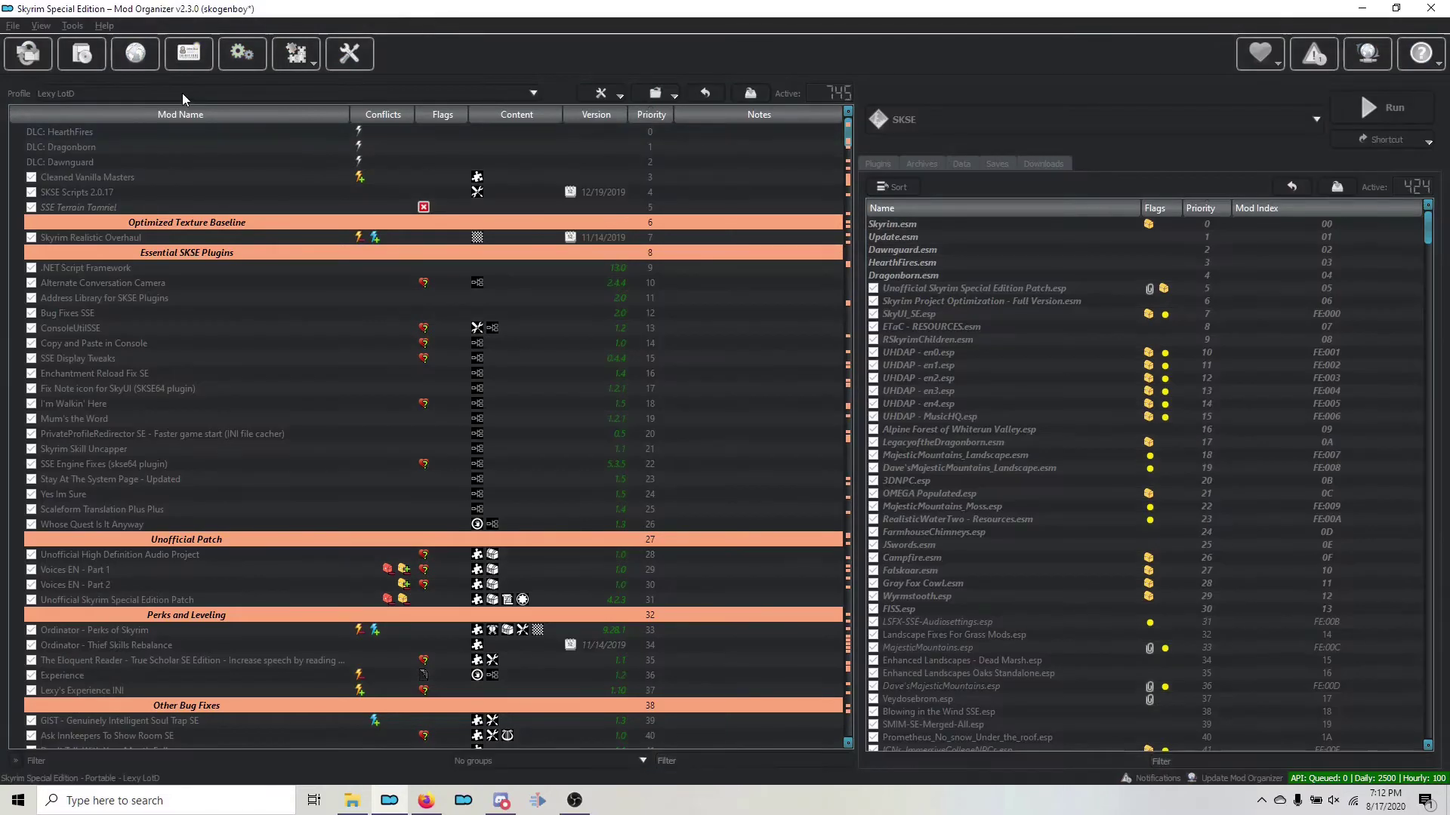
Switch the active profile to Blank Profile for Merges
left_click(182, 93)
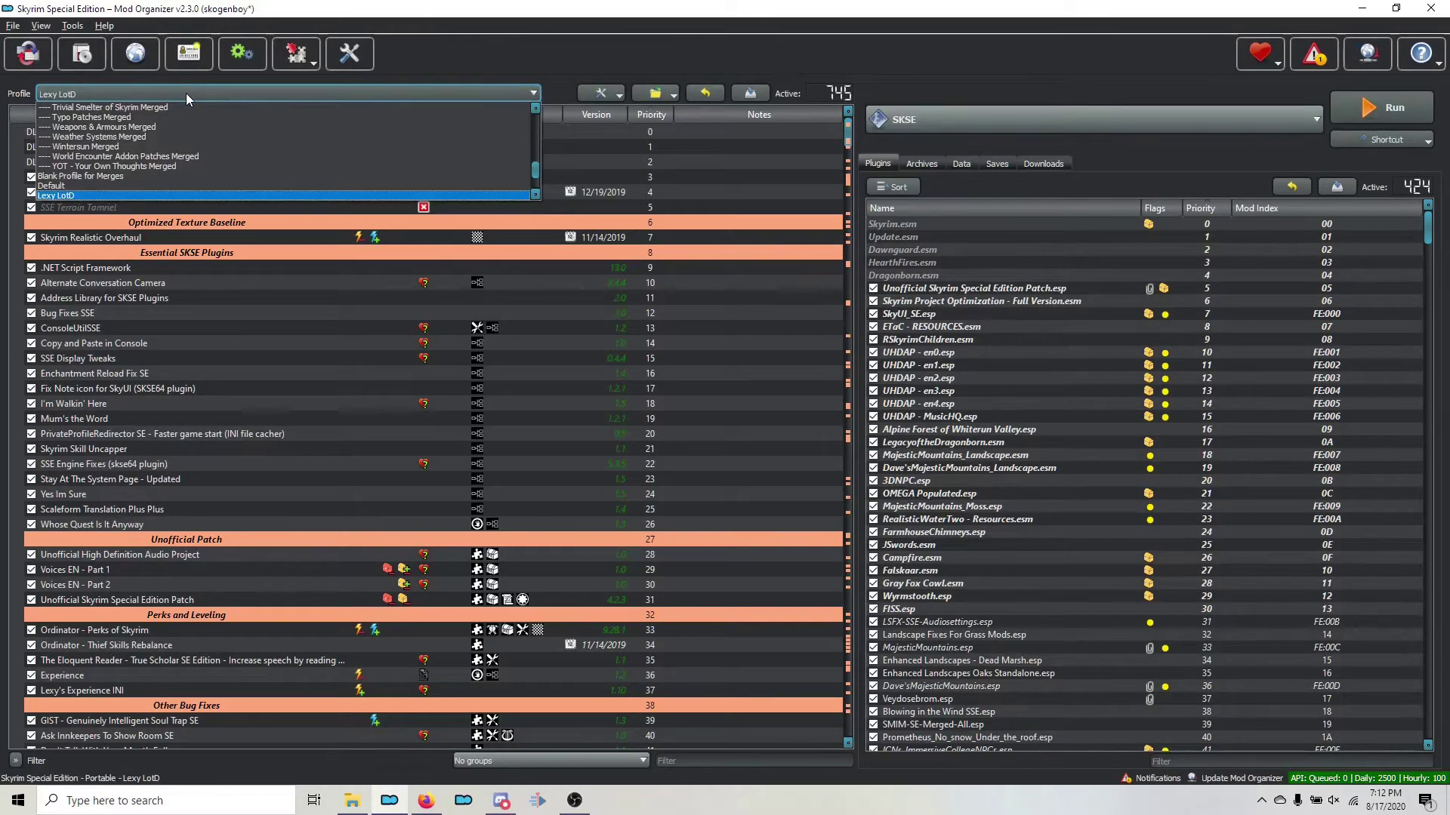
scroll(151, 153, "down", 2)
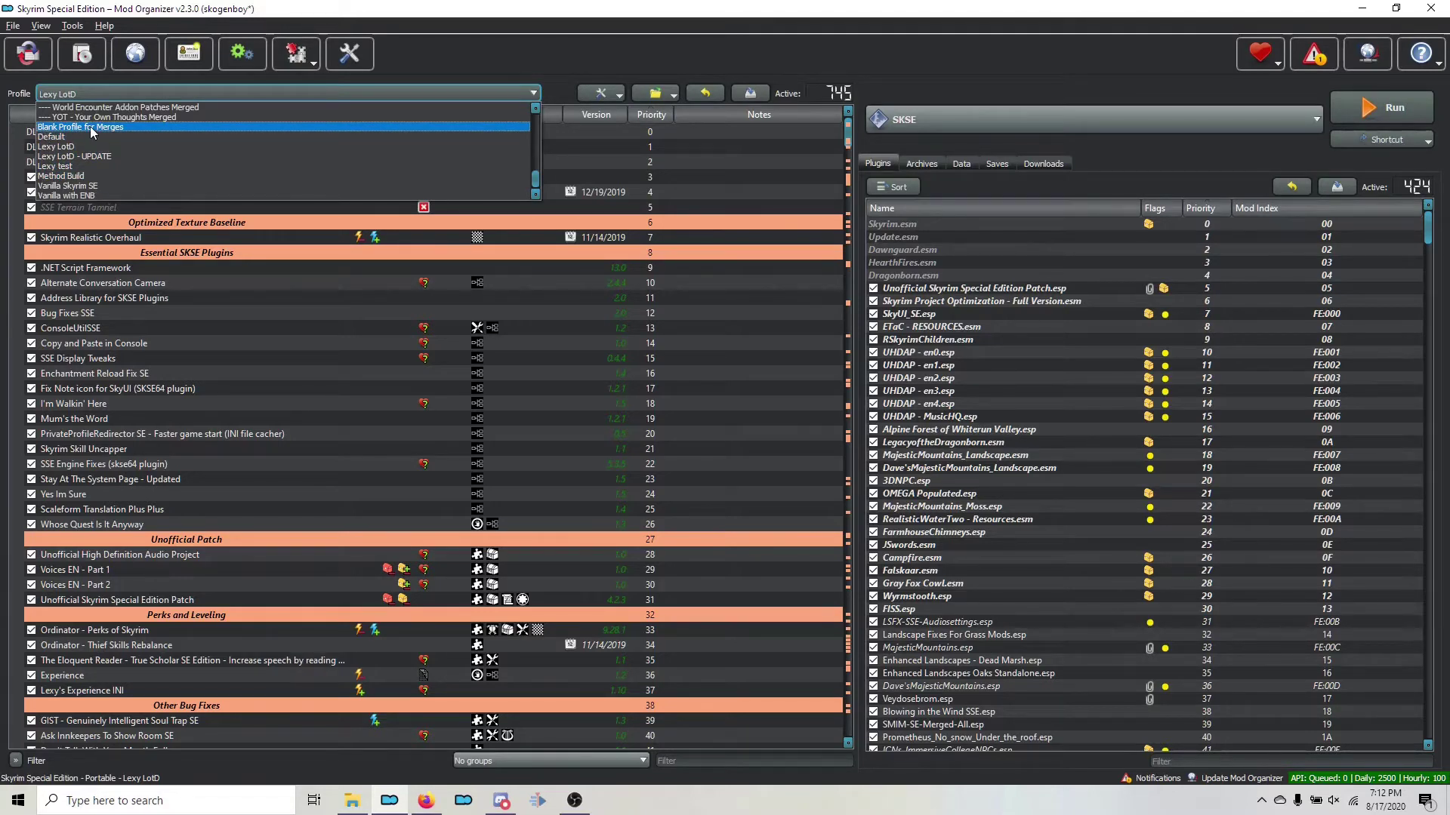
key("Escape")
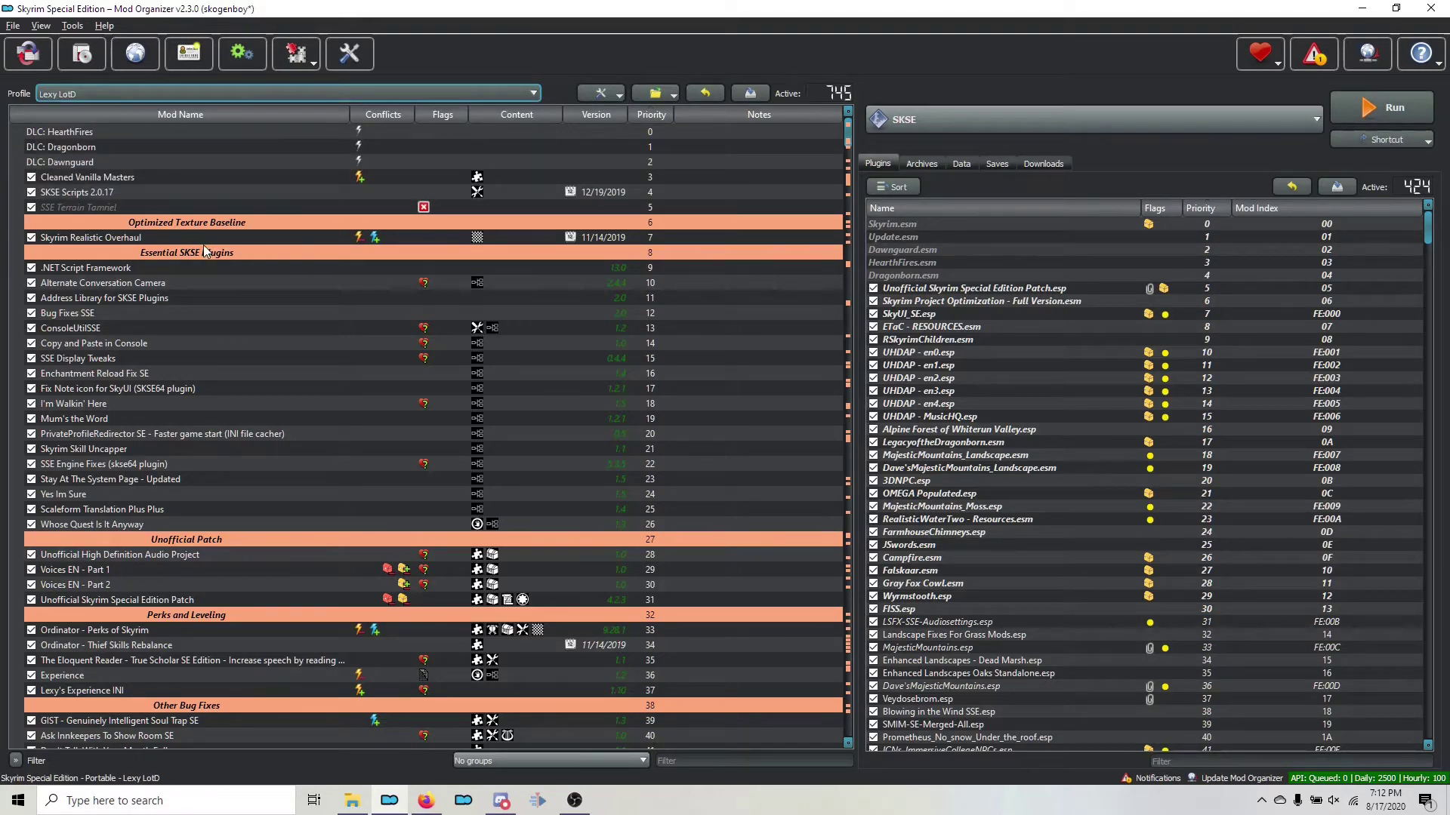
Disable all visible mods in the Blank Profile for Merges profile
right_click(159, 317)
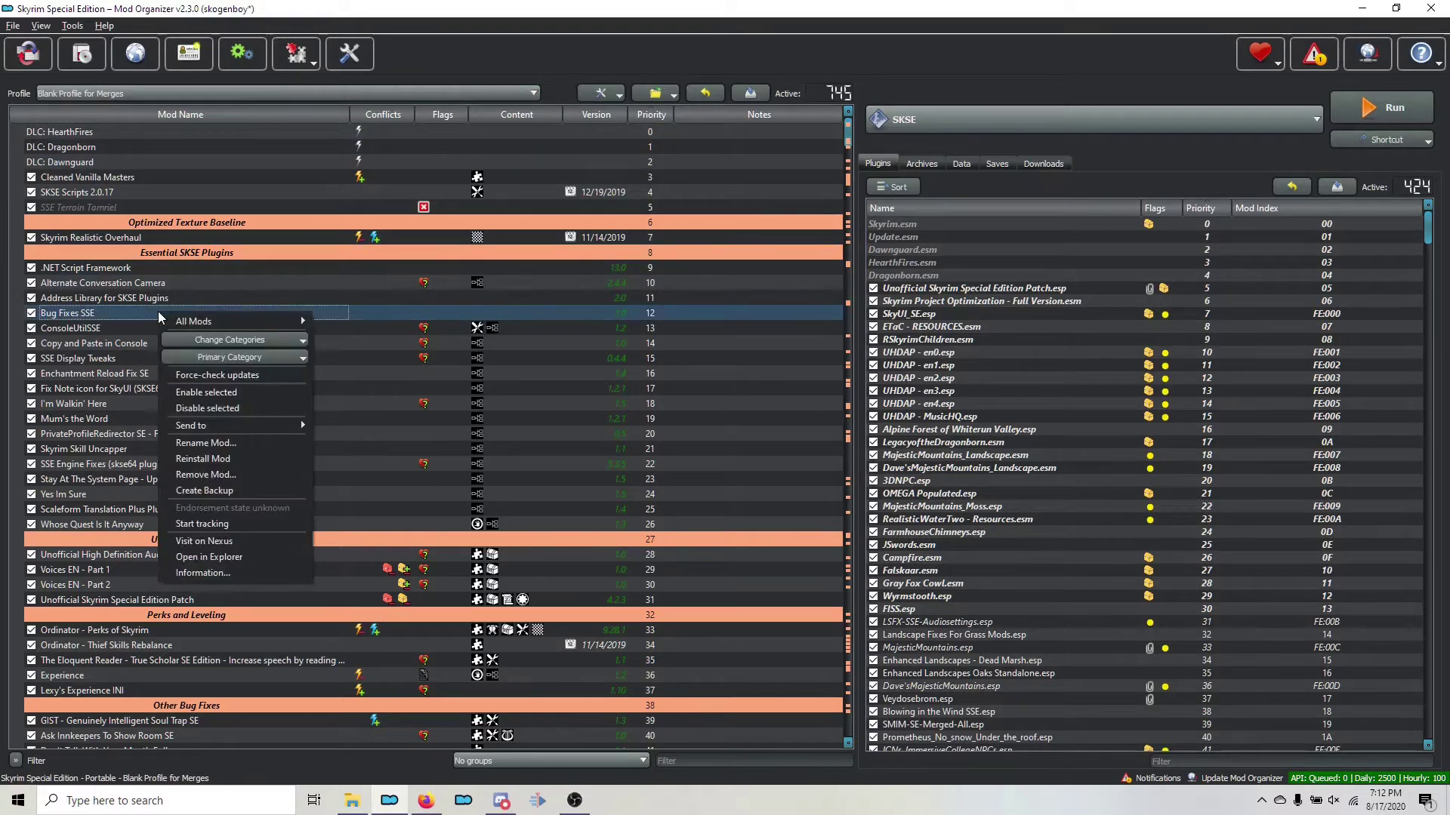
mouse_move(195, 320)
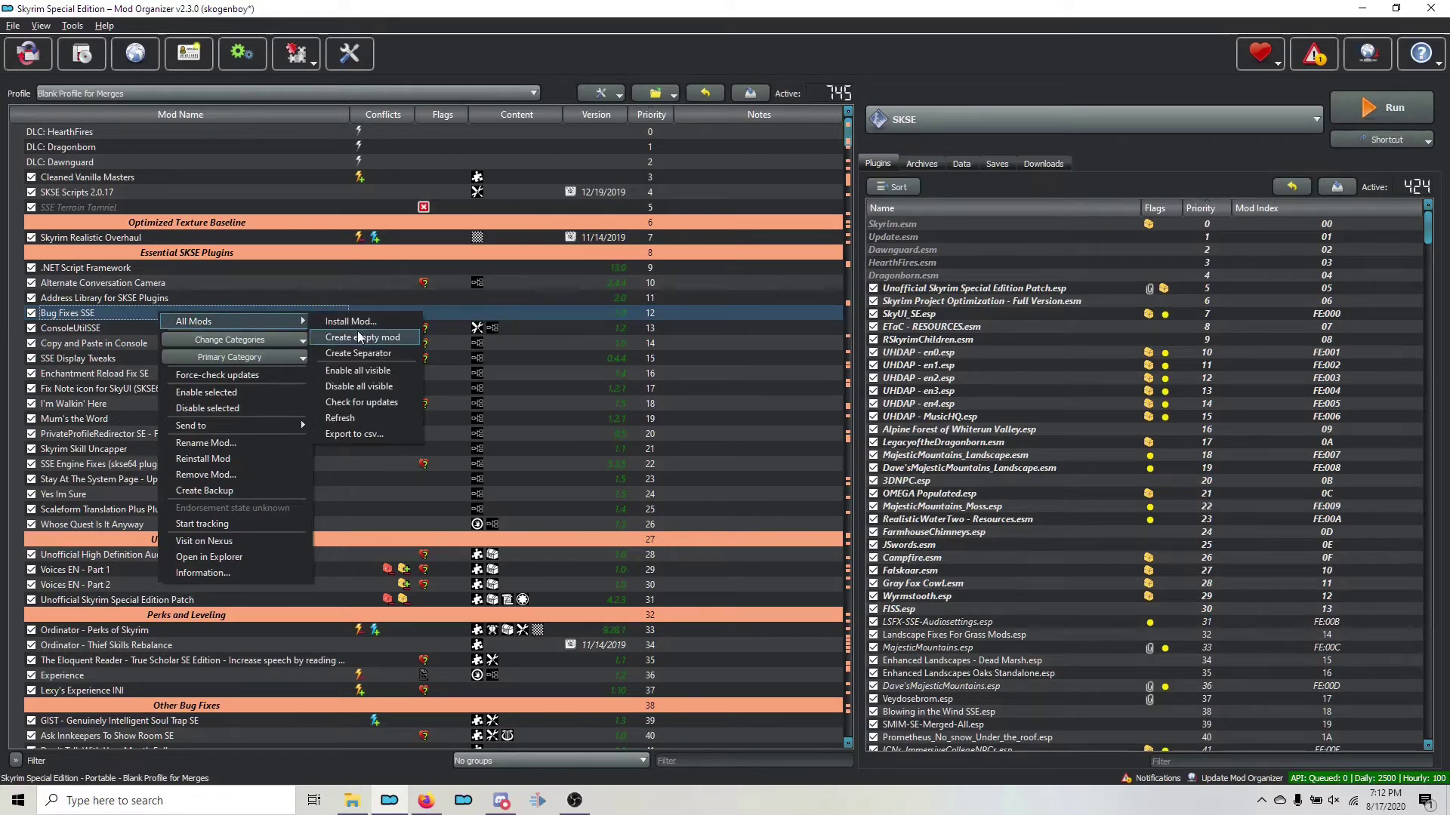
left_click(358, 390)
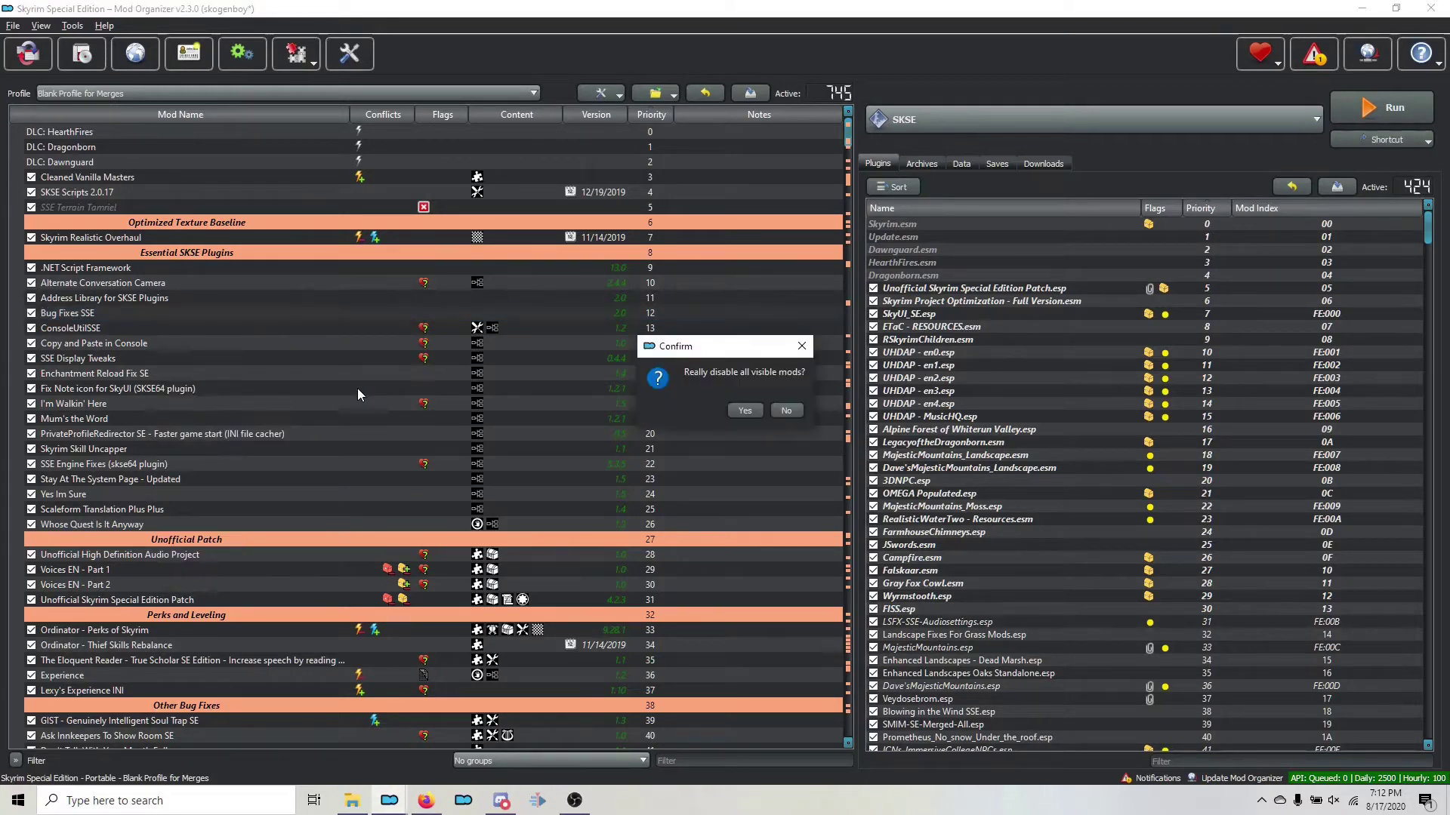
left_click(745, 410)
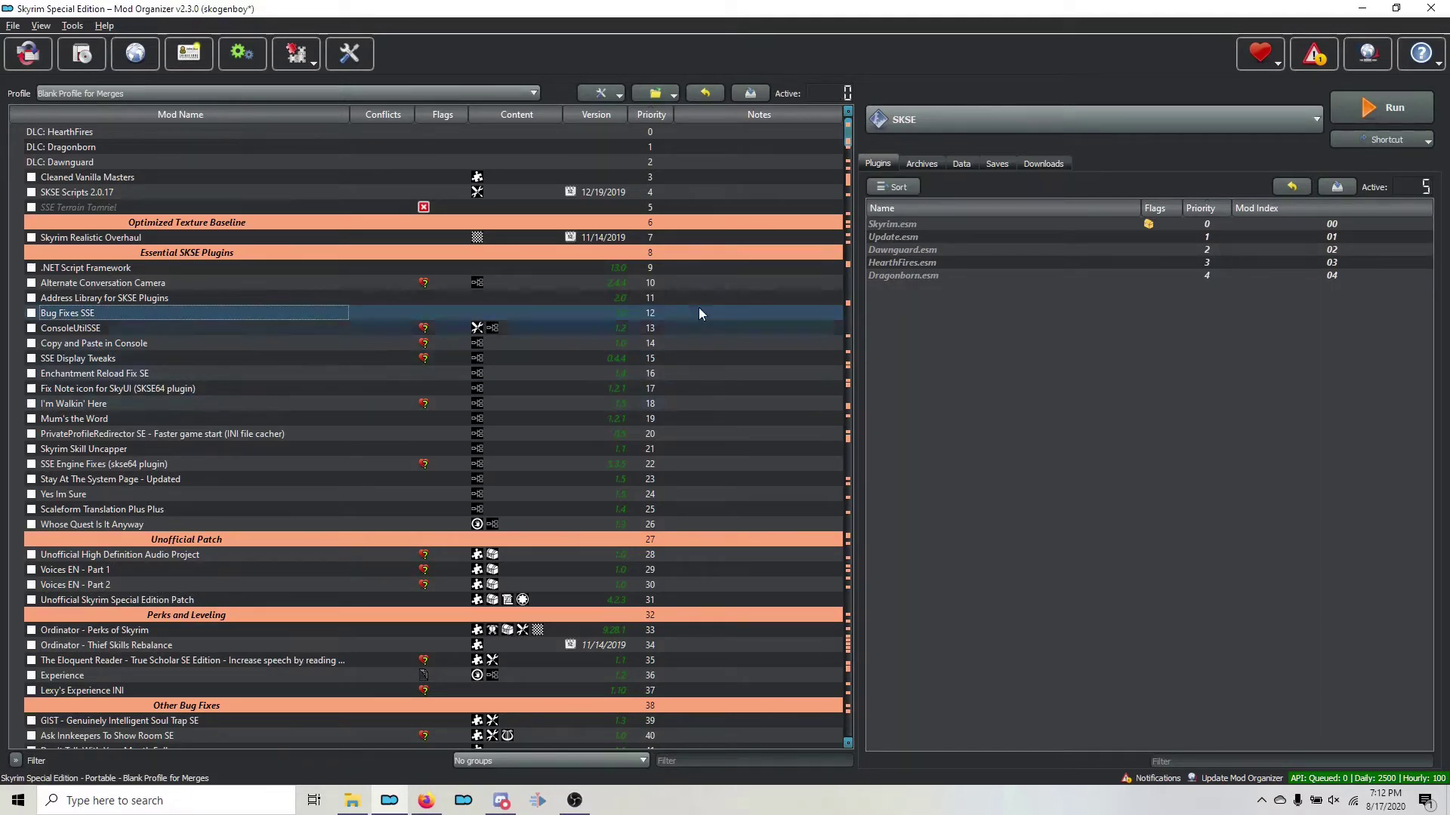
left_click(183, 92)
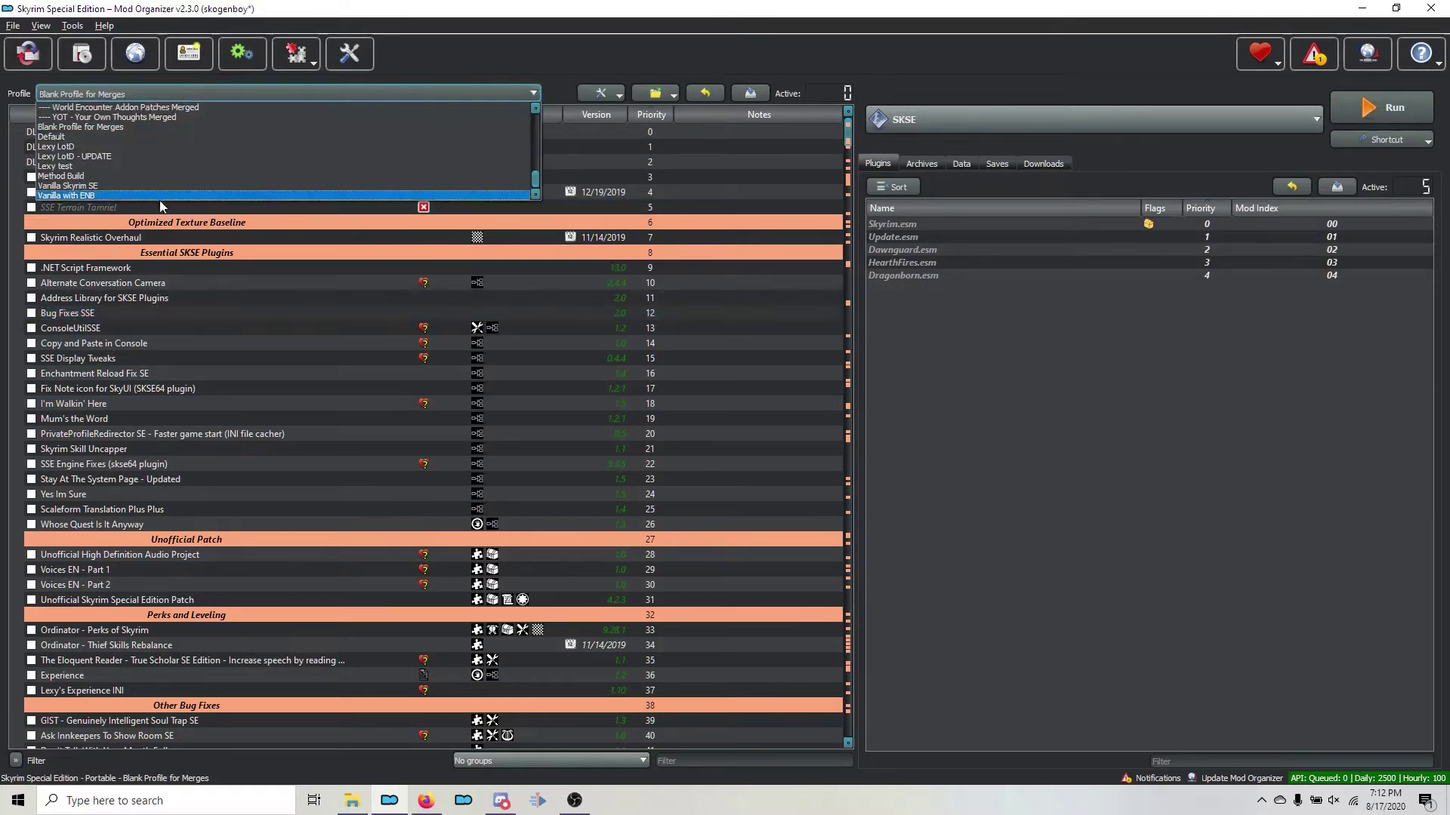
scroll(147, 140, "up", 15)
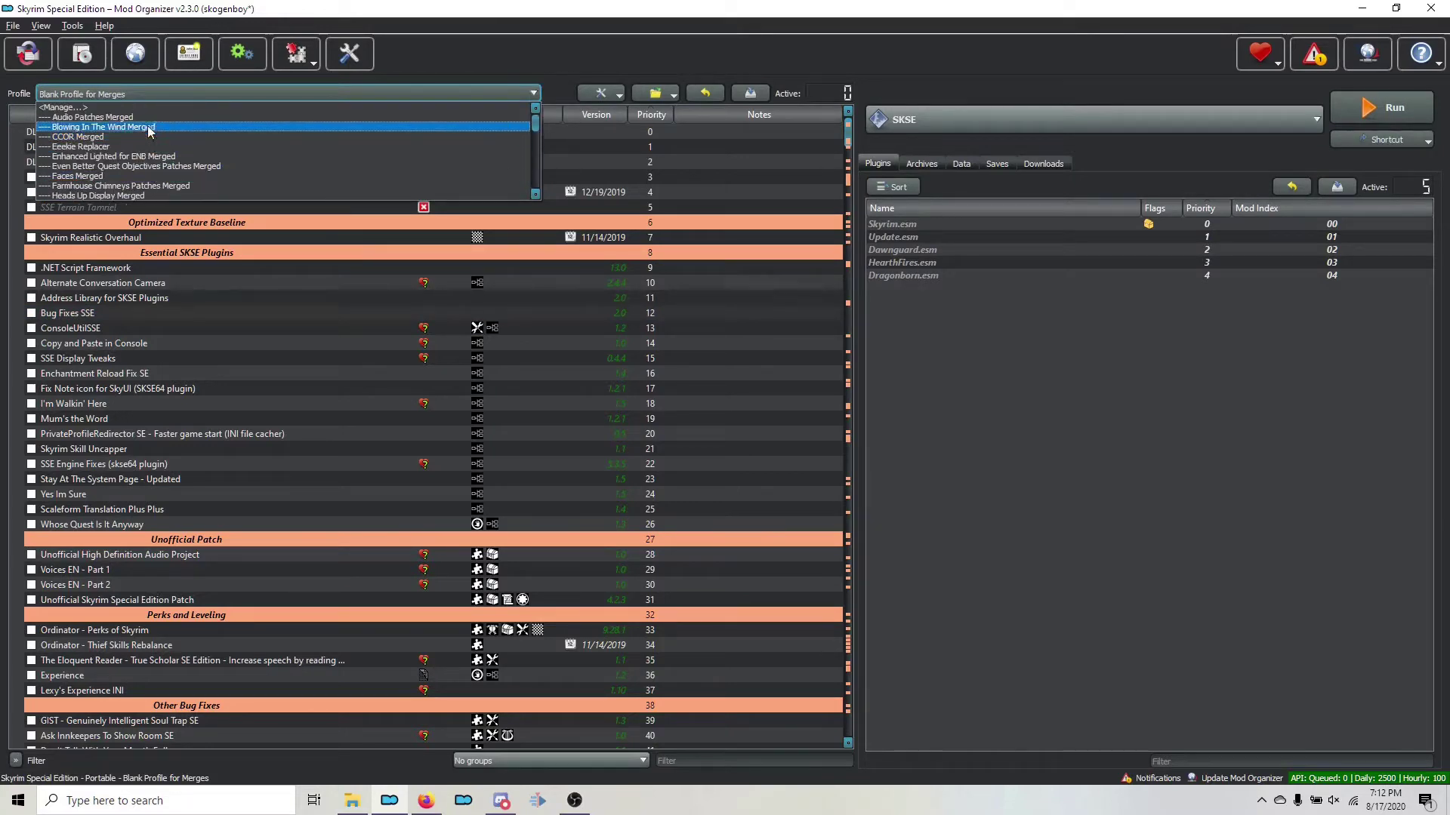
left_click(142, 107)
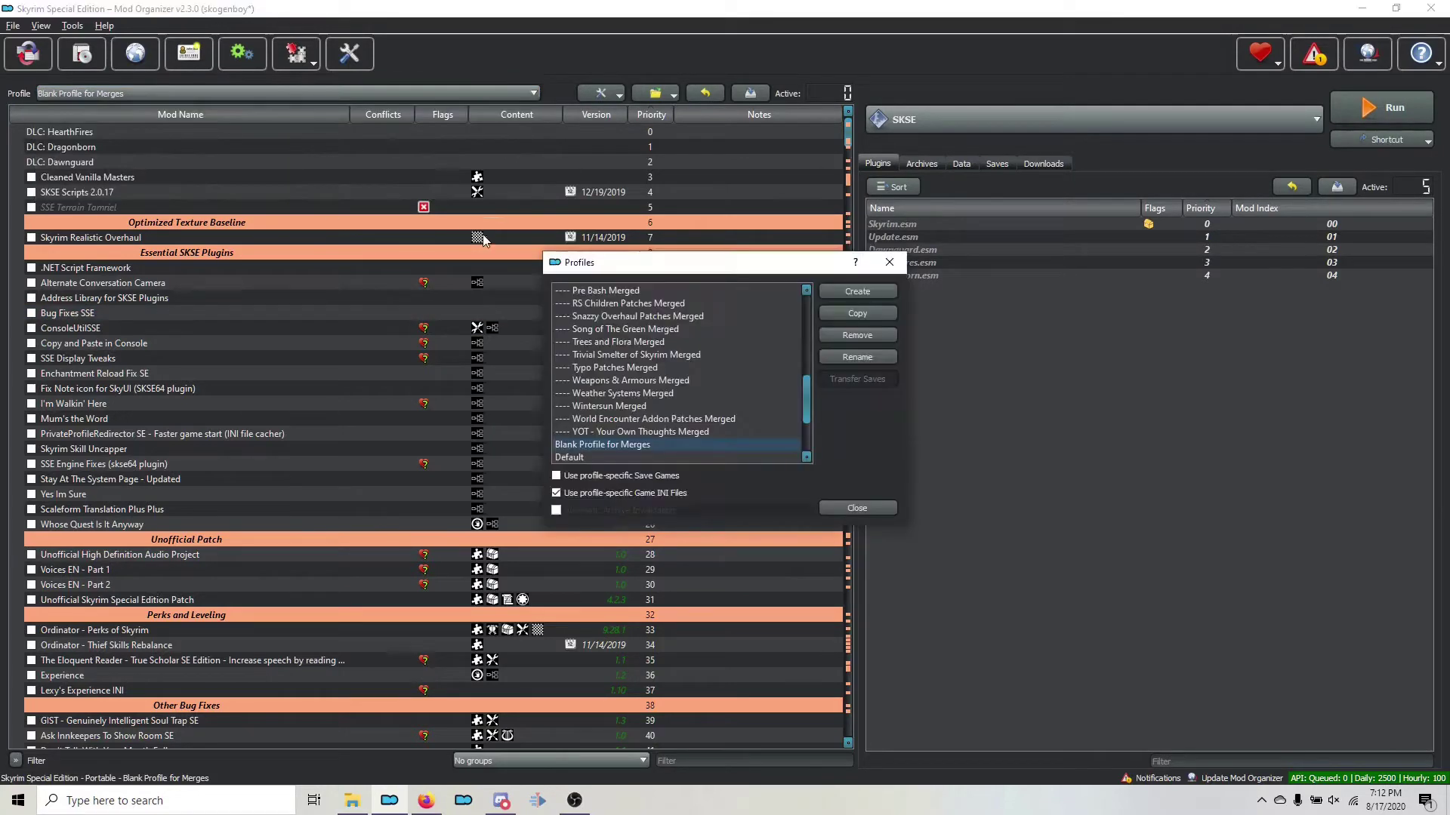
scroll(701, 374, "down", 3)
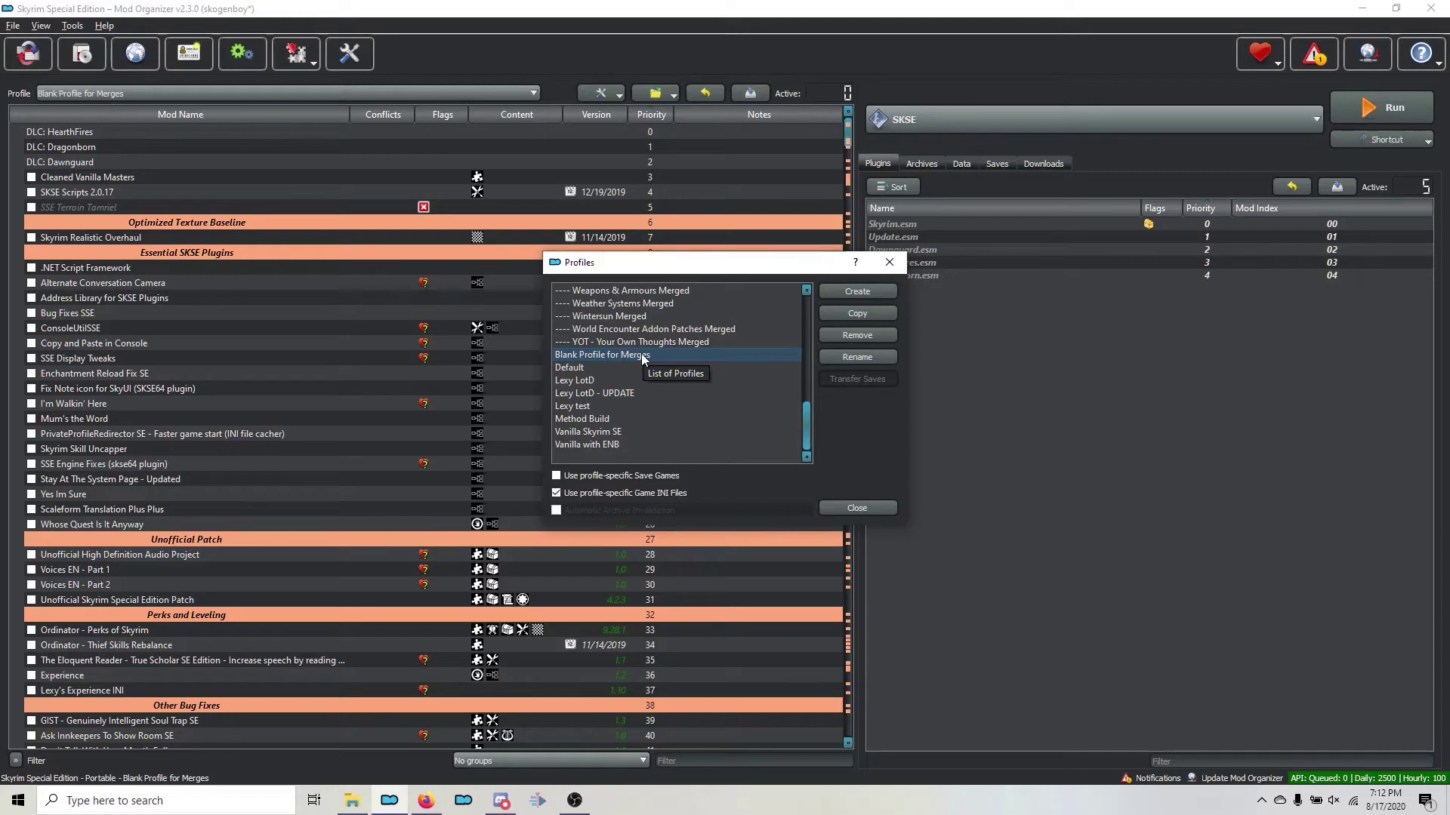
left_click(879, 314)
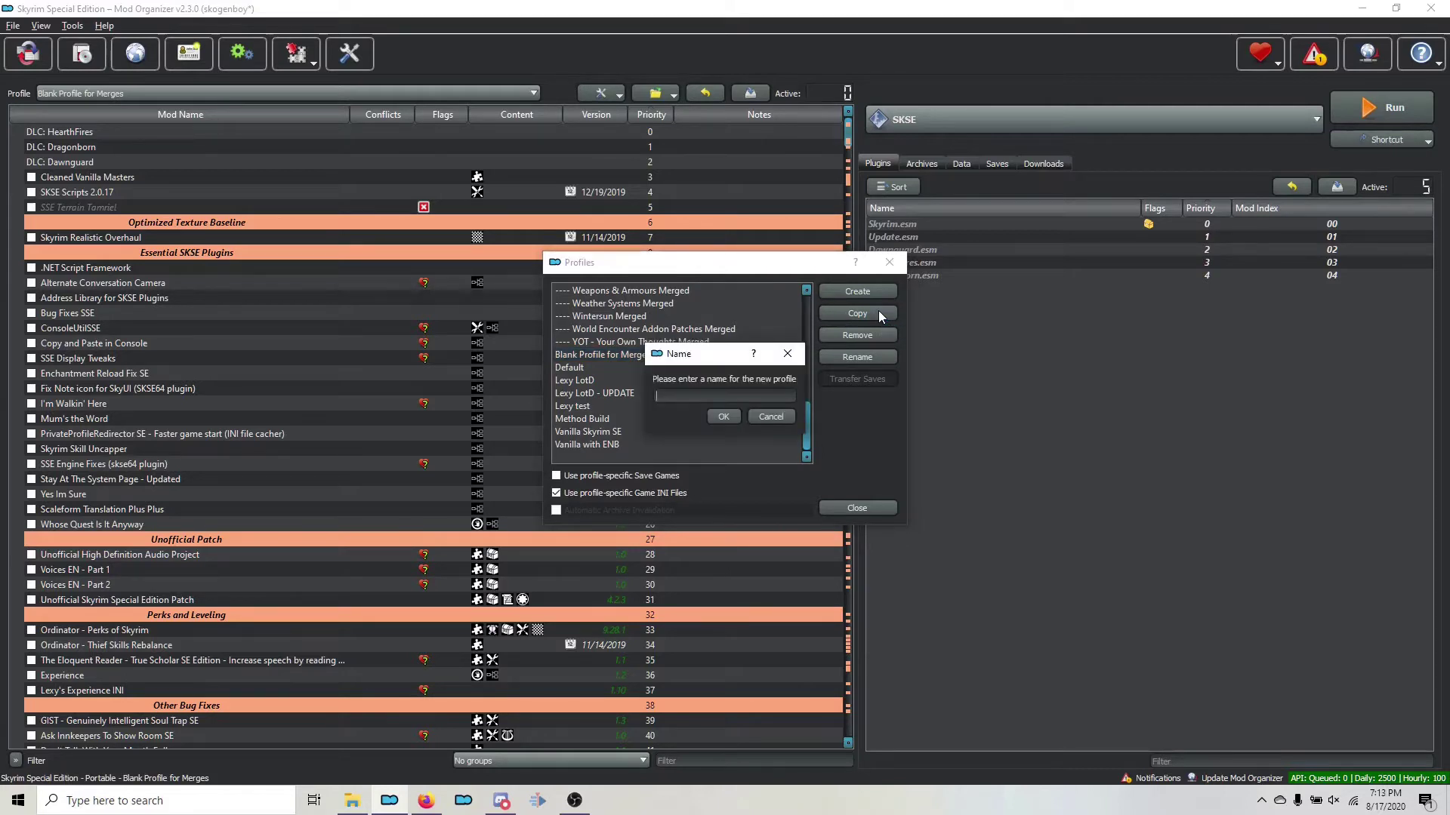
left_click(778, 418)
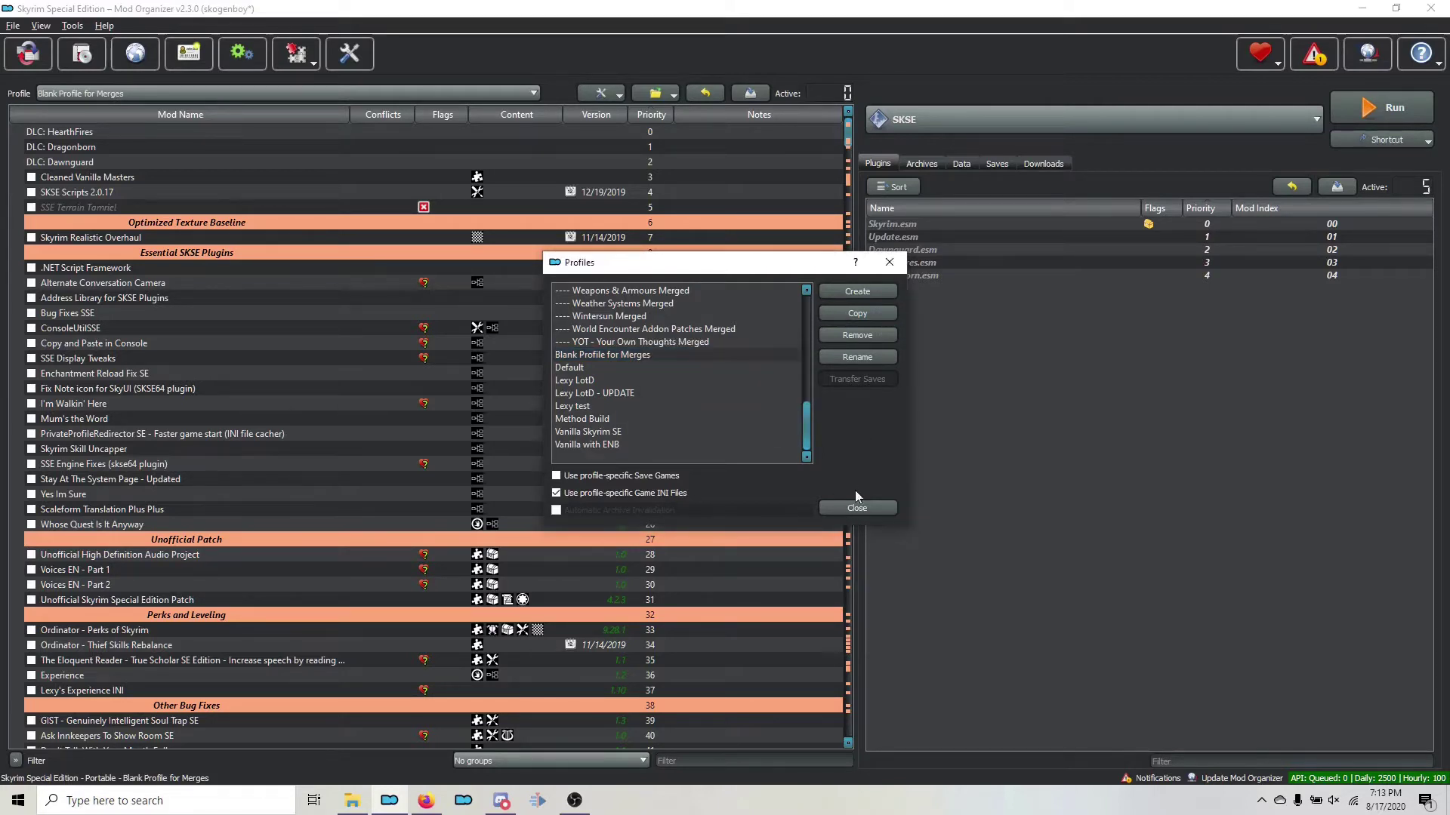
left_click(856, 508)
Shrink the Mod Organizer and browser windows to sit side by side and find the Animals Merged plugin table in the guide
left_click(1409, 7)
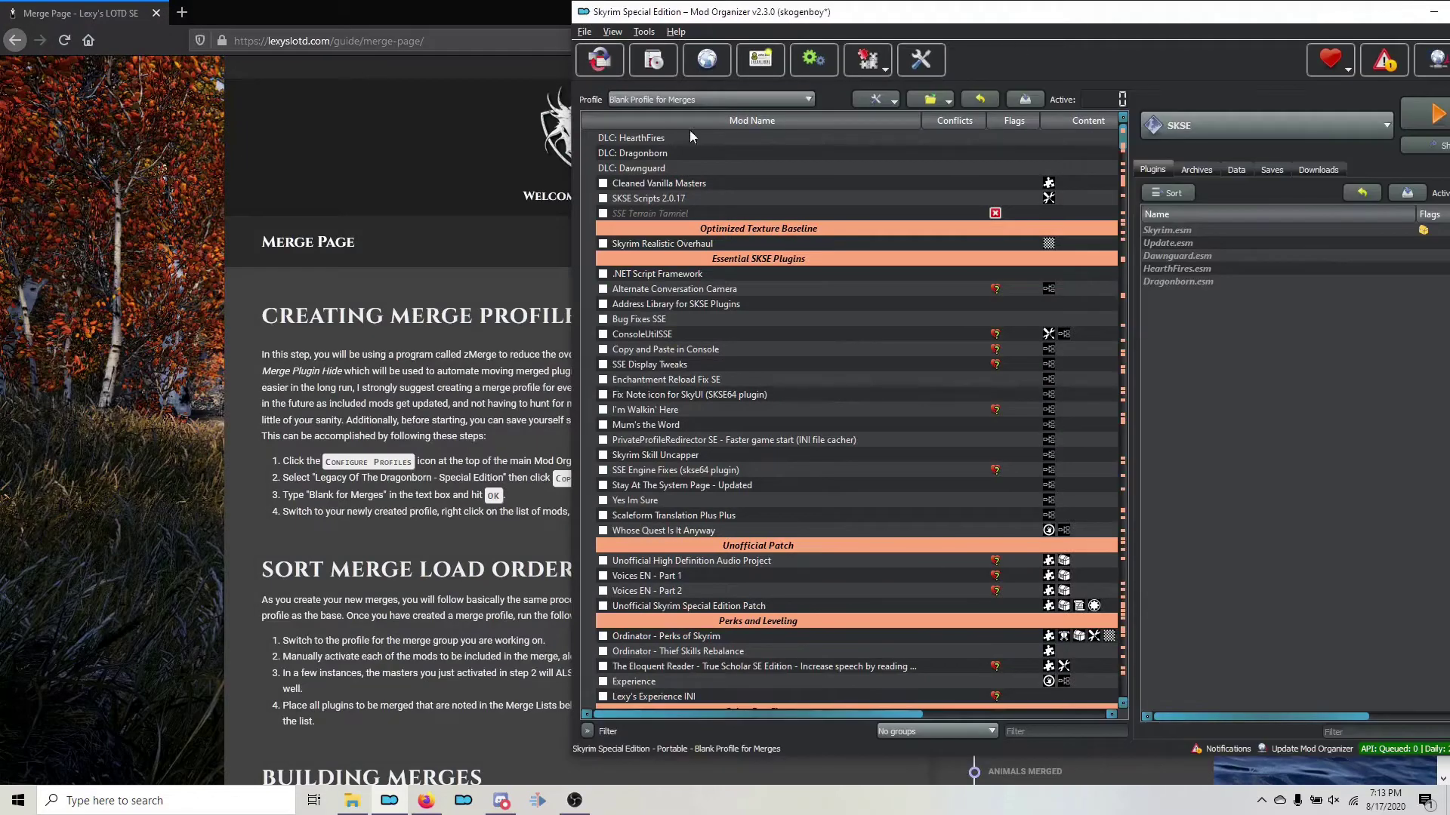
left_click(500, 7)
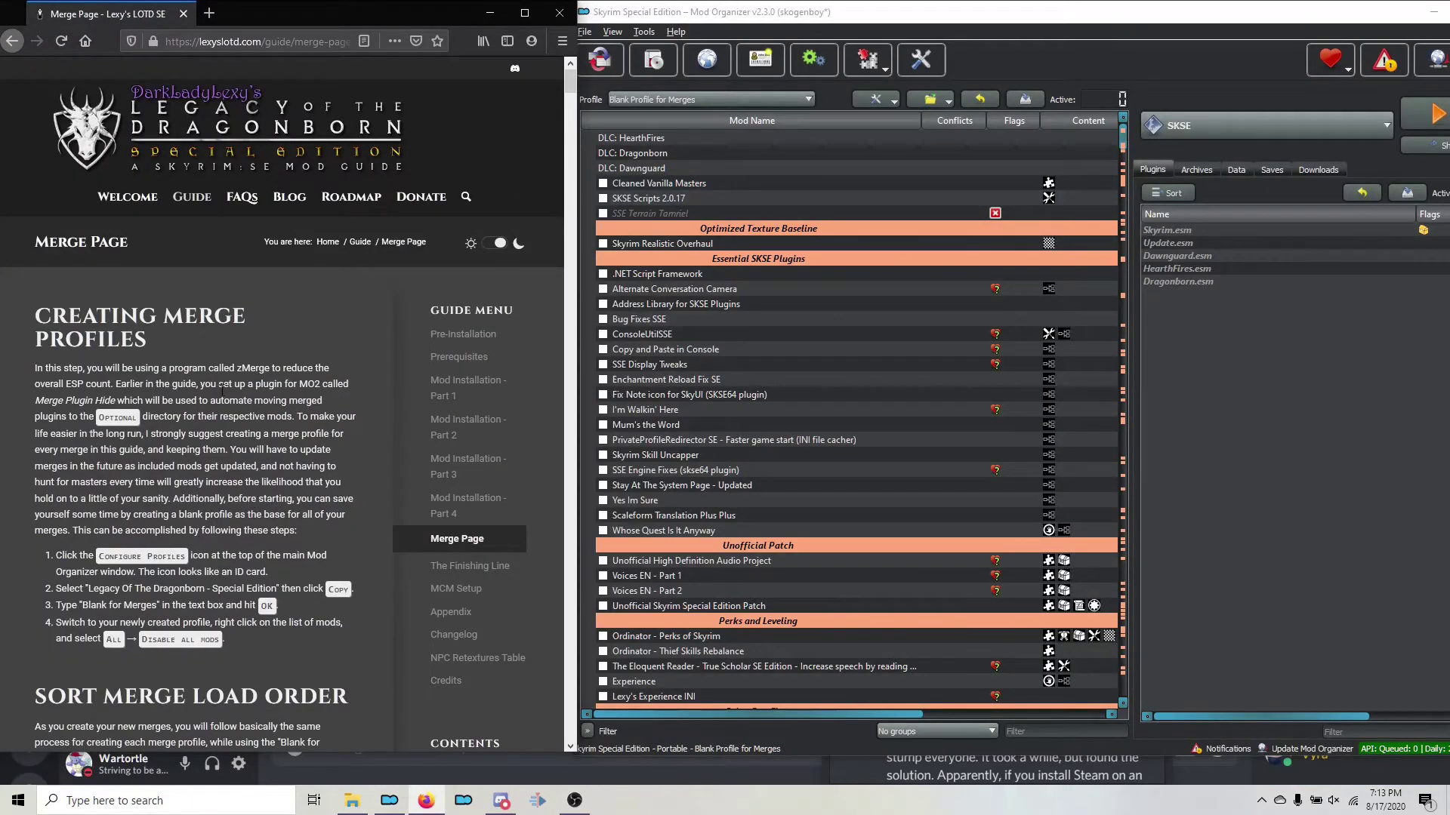
scroll(291, 447, "down", 15)
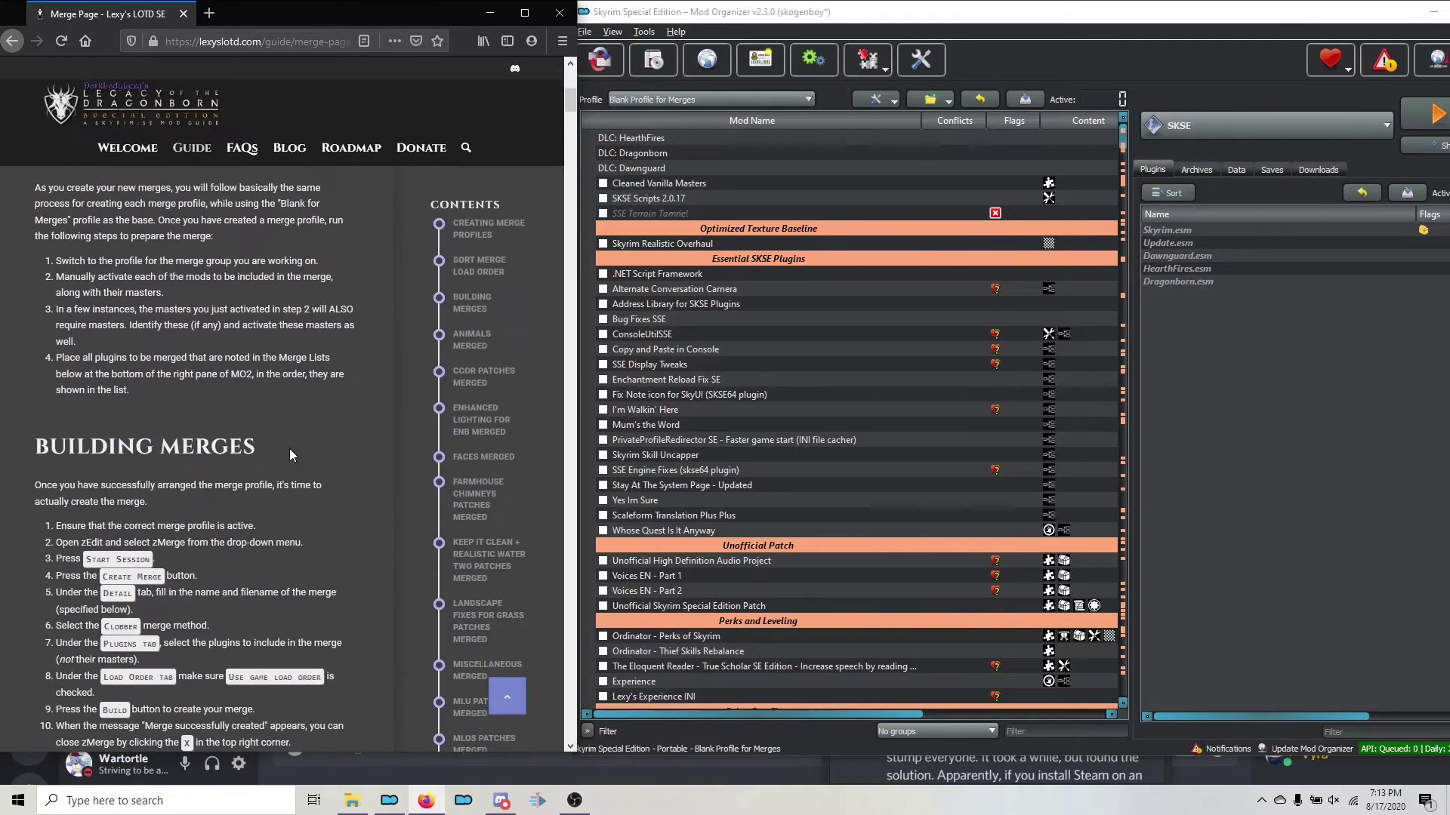
scroll(291, 454, "down", 7)
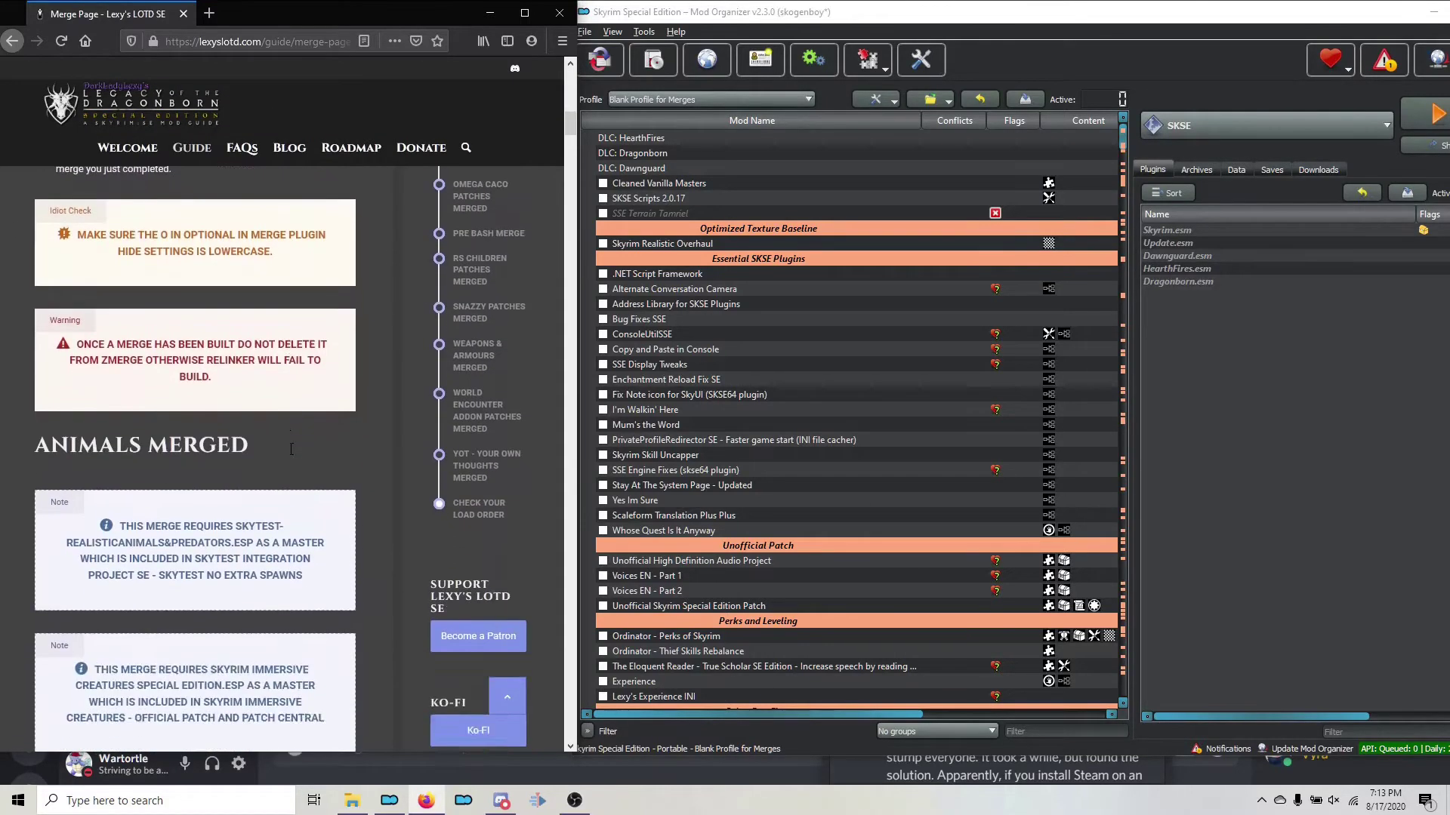
scroll(290, 454, "down", 1)
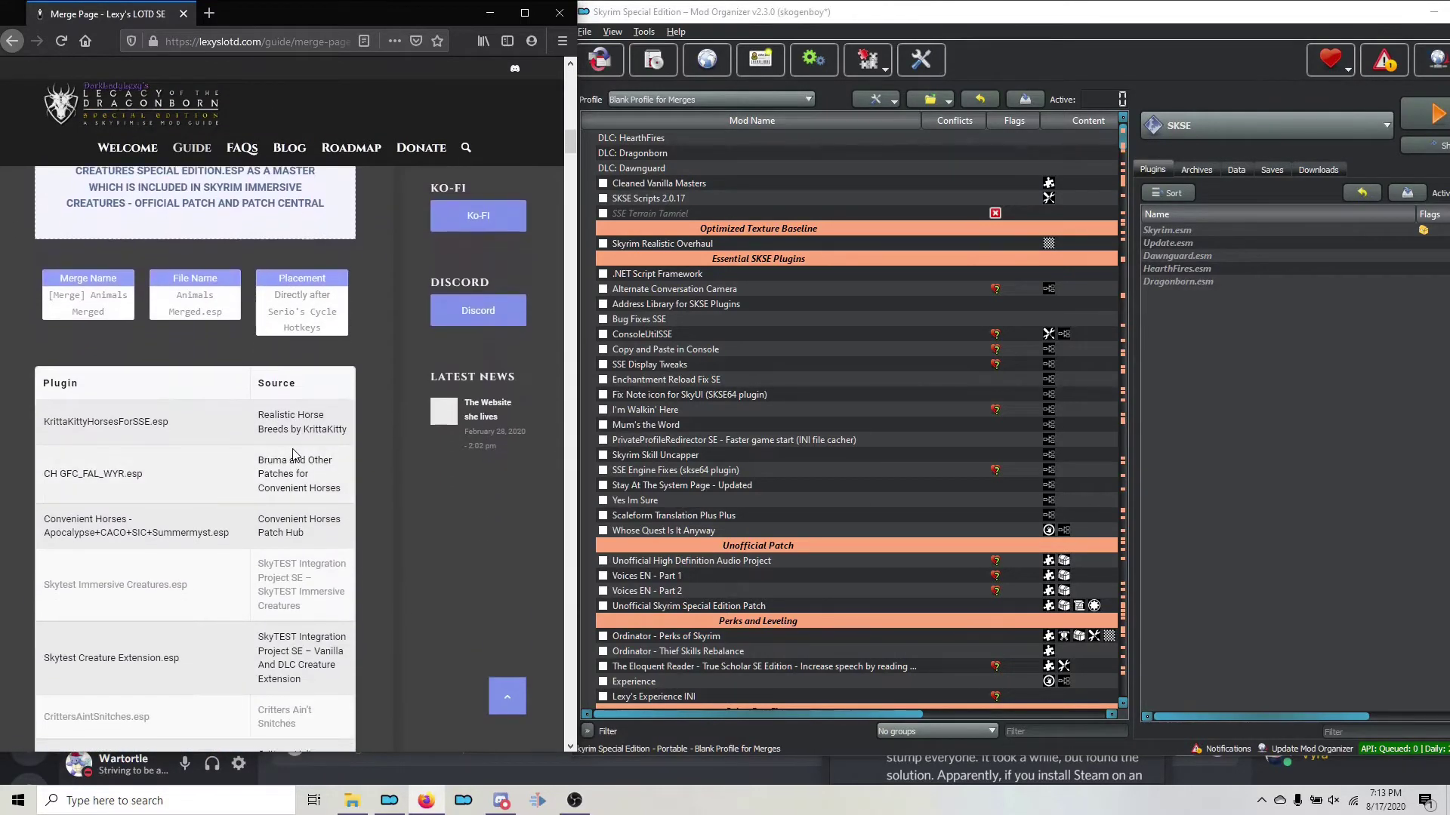
Start a copy of Blank Profile for Merges in the profile manager and copy the Animals Merged merge name from the guide
left_click(695, 95)
left_click(701, 116)
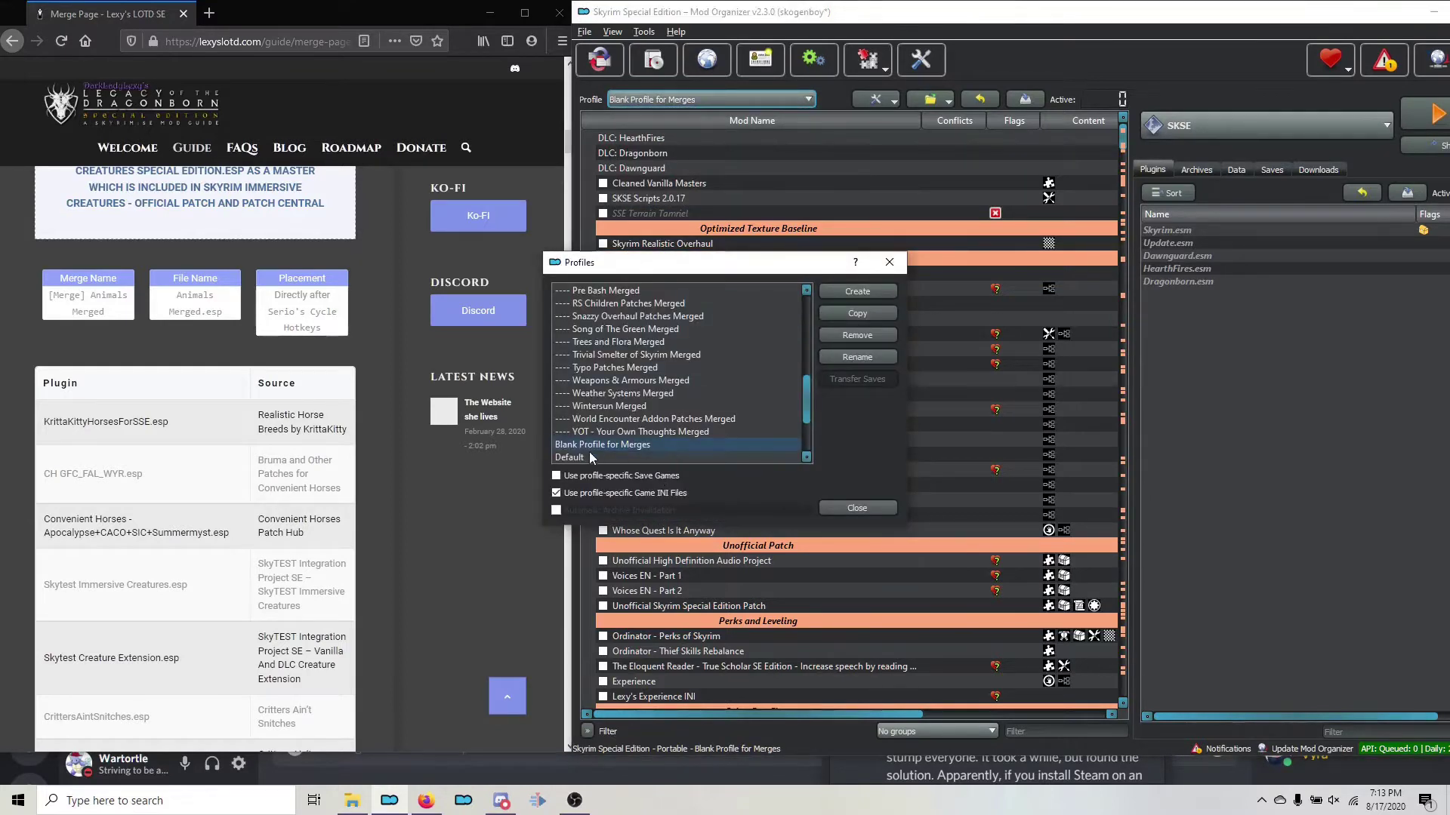
left_click(867, 315)
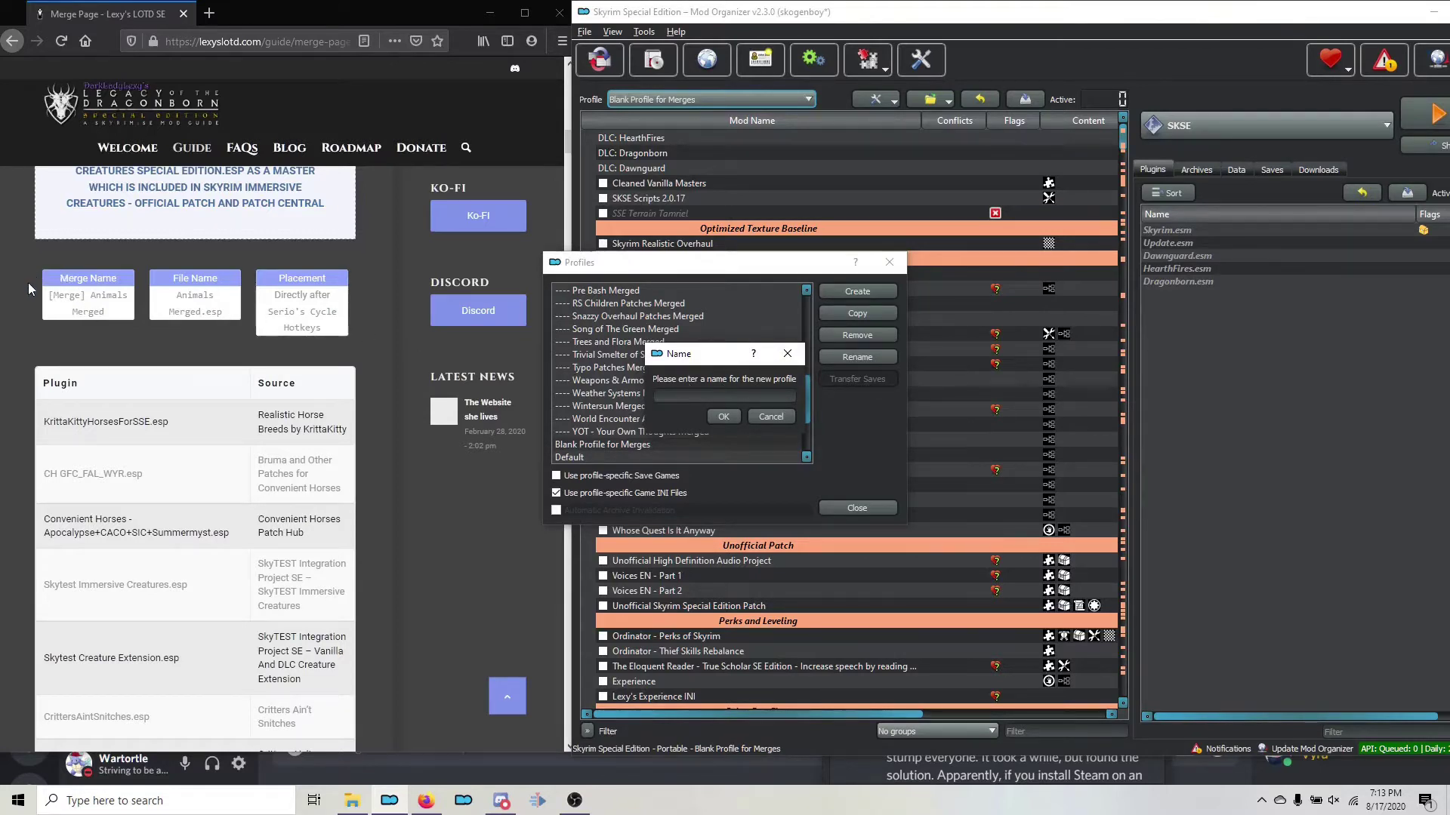
scroll(76, 283, "up", 4)
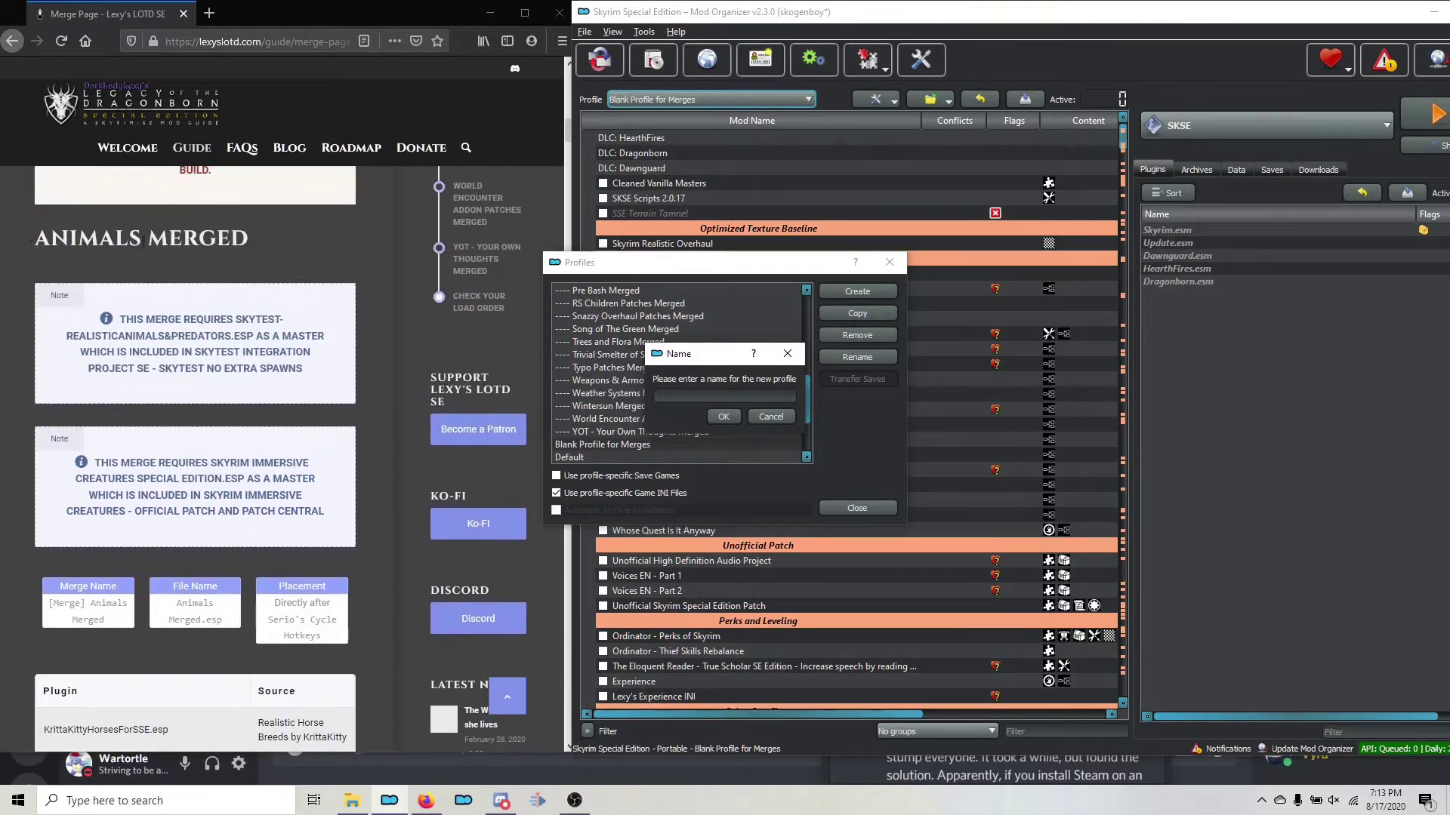
scroll(97, 447, "down", 1)
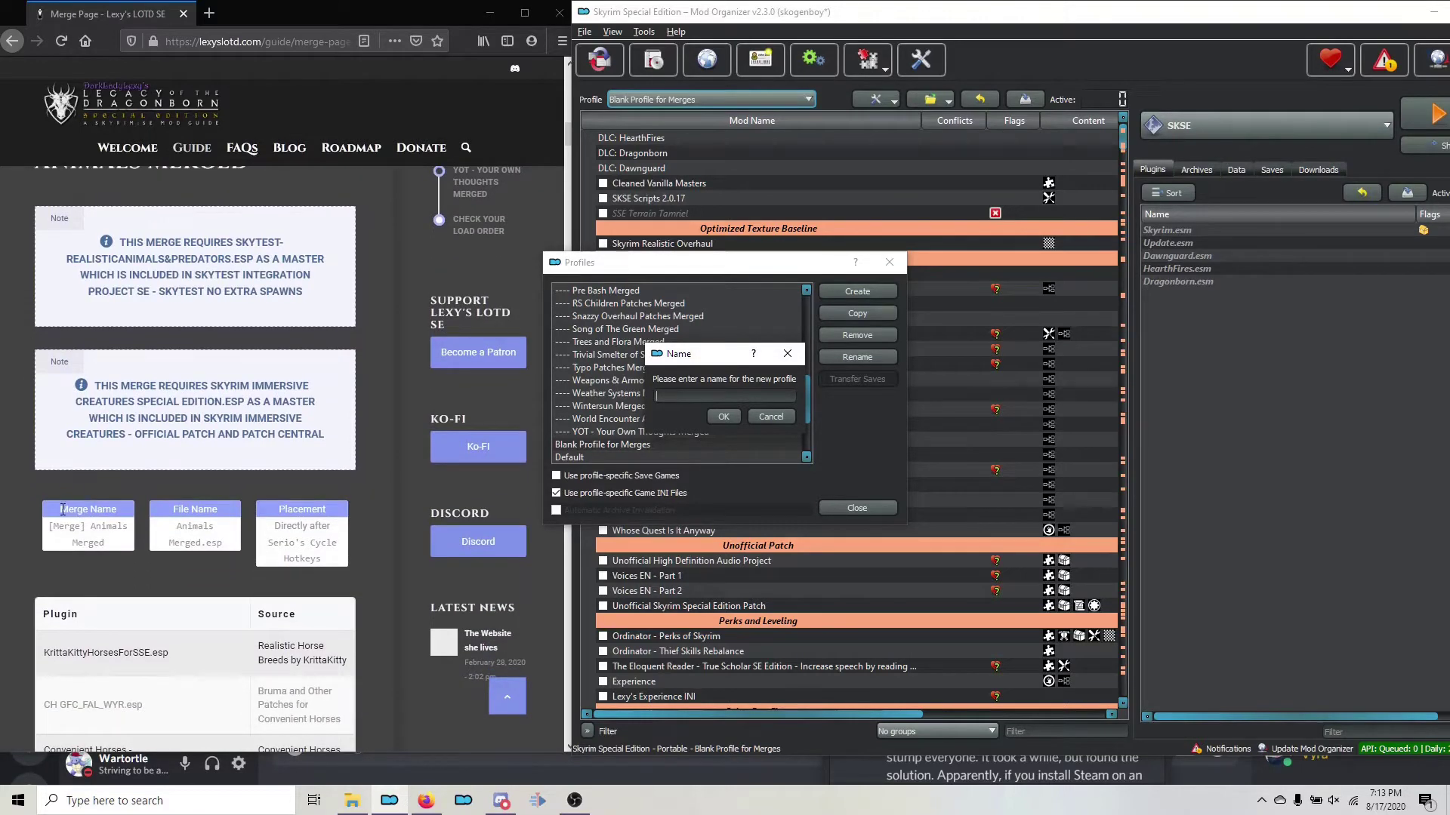
scroll(62, 509, "down", 1)
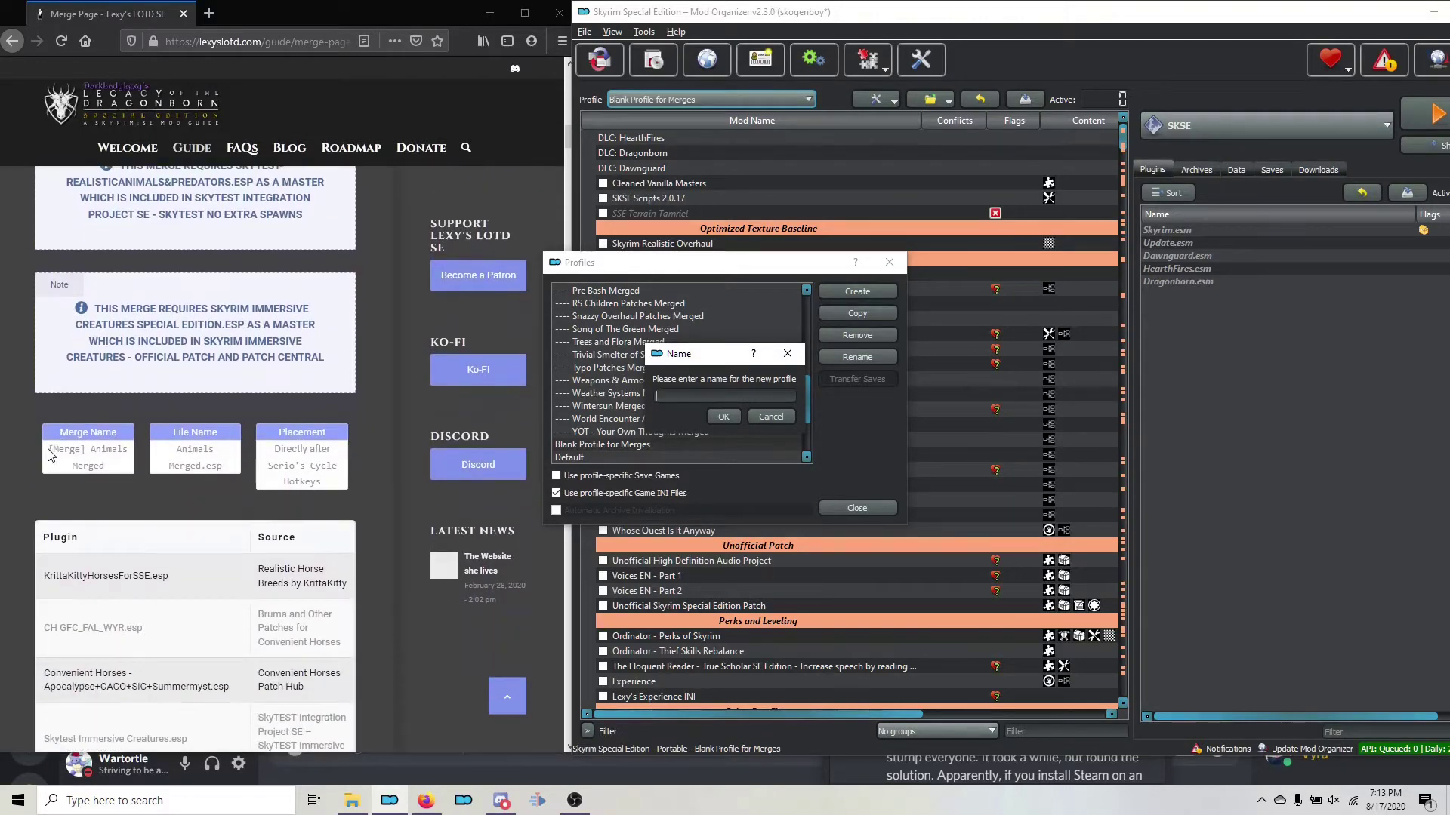
left_click_drag(49, 449, 118, 468)
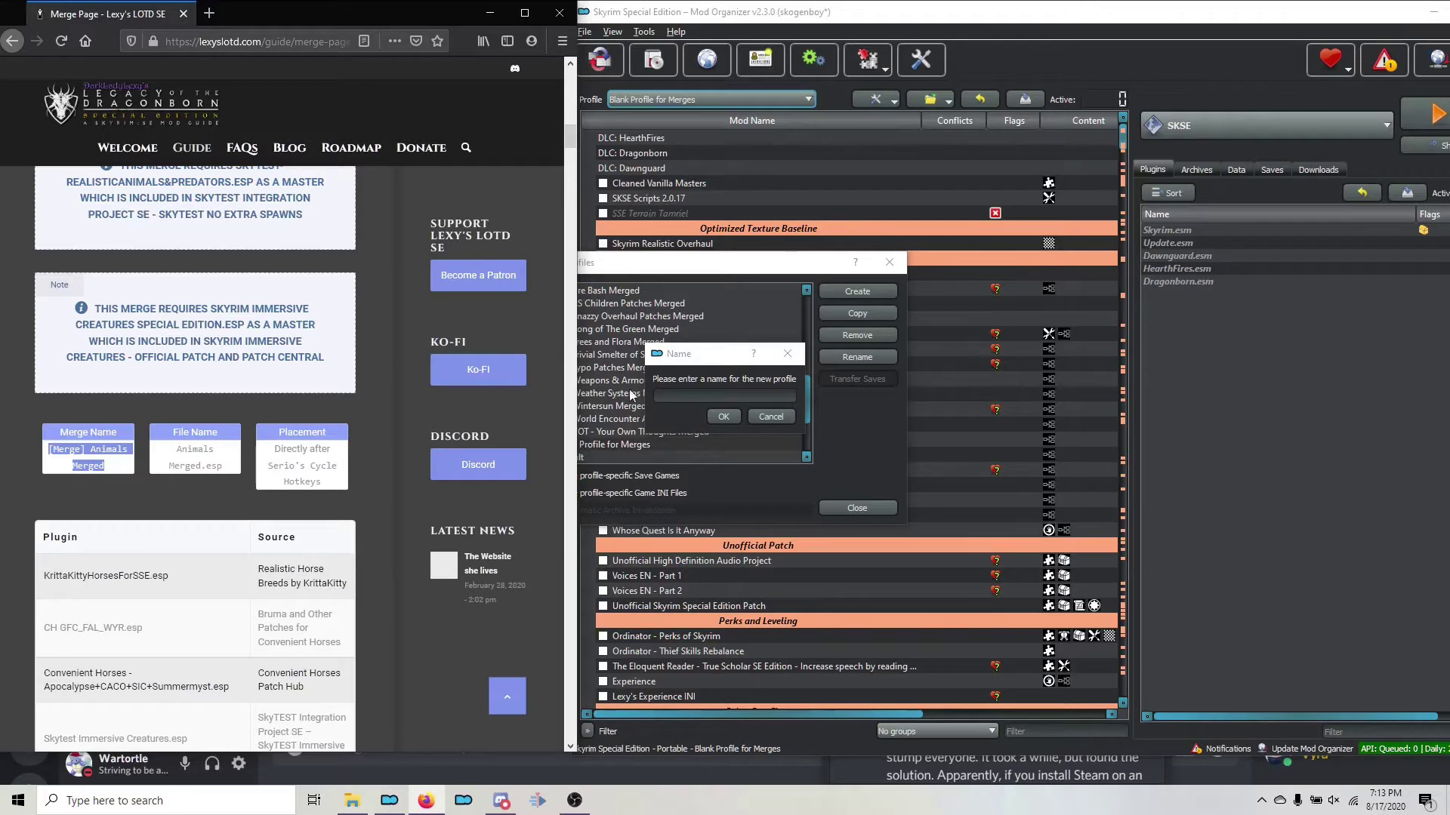
Name the copied profile "[Merge] Animals Merged" and close the profile manager
left_click(695, 393)
key("ctrl+v")
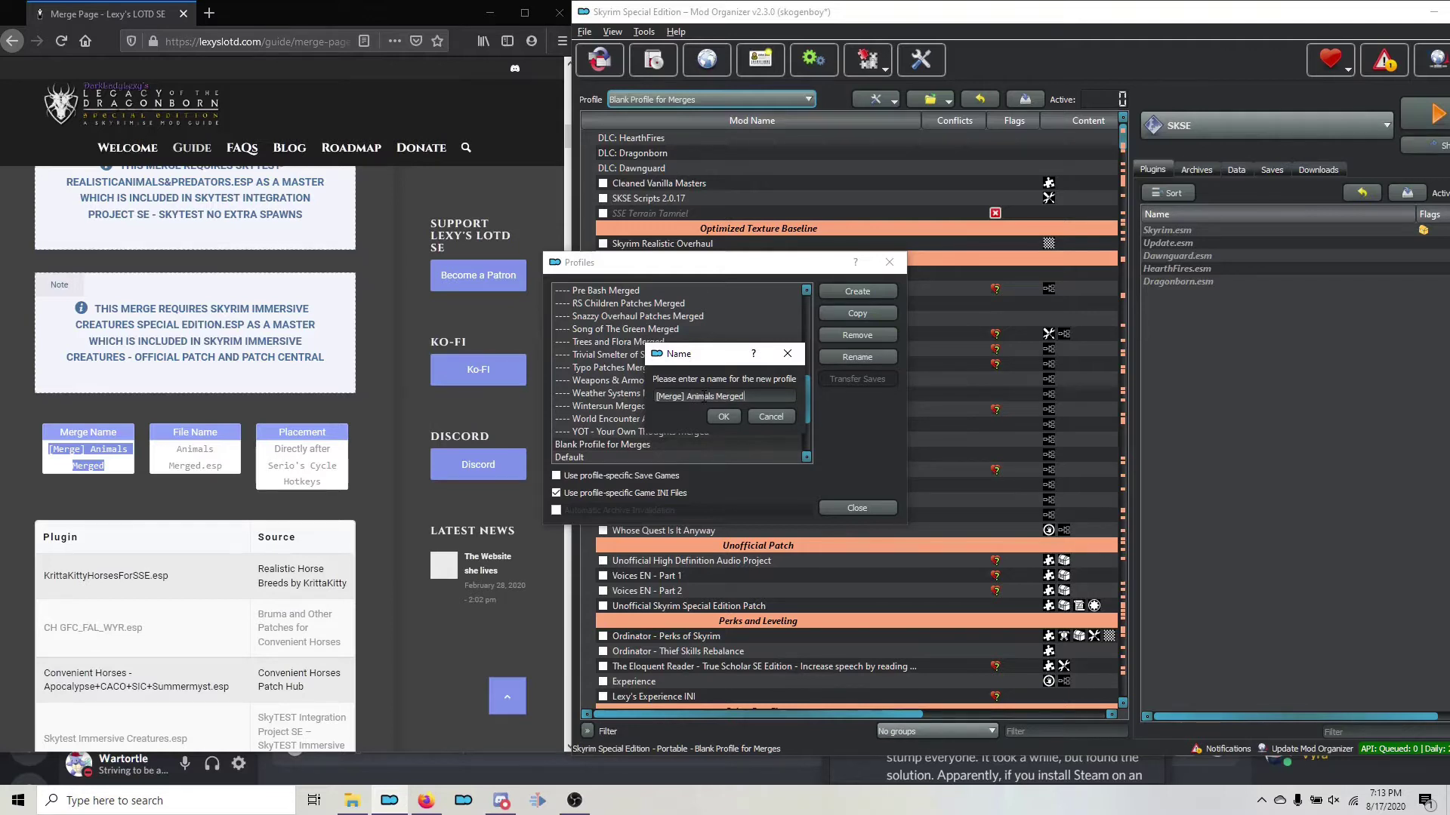
left_click_drag(684, 398, 647, 400)
left_click(683, 398)
left_click(727, 418)
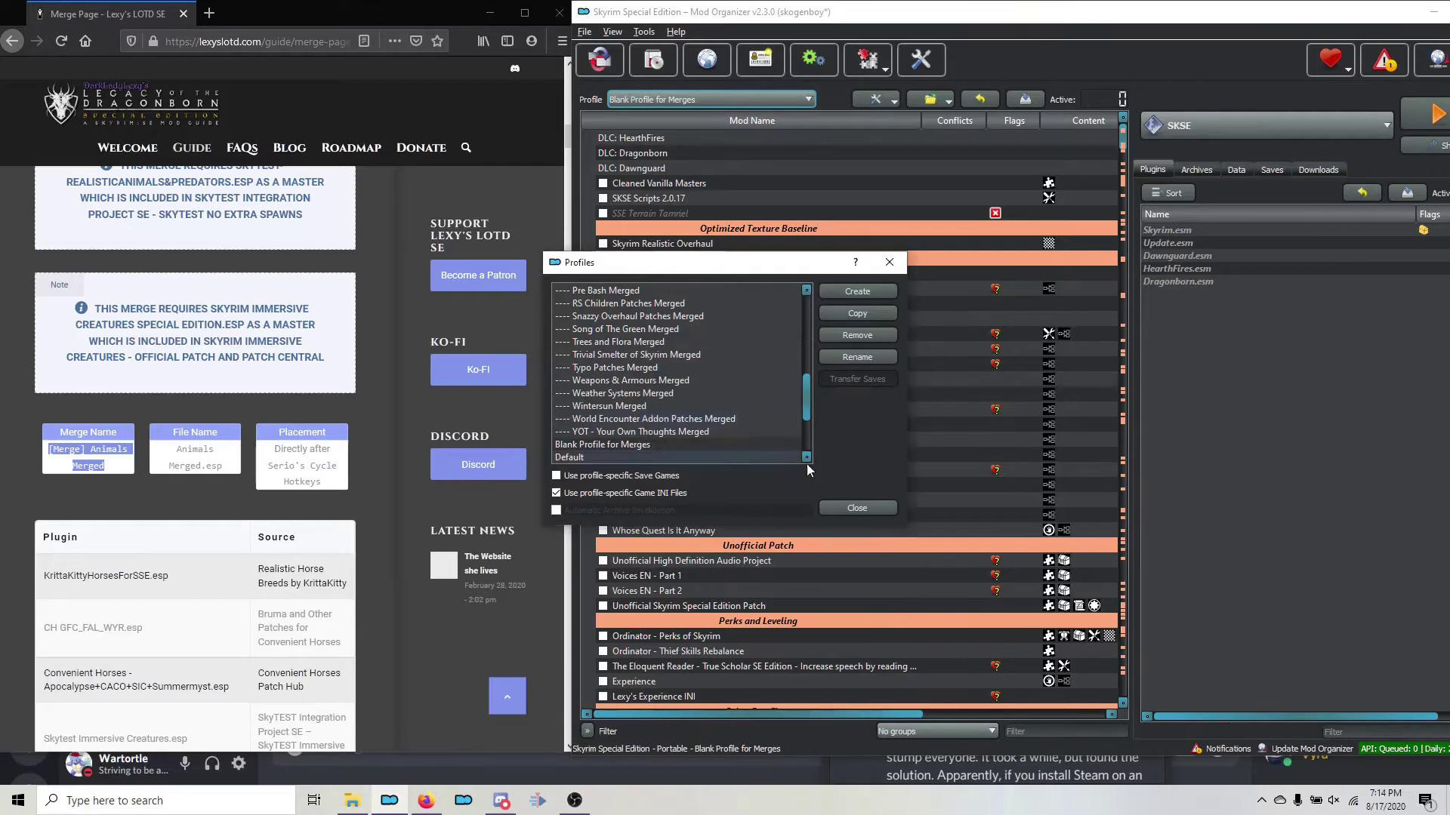
left_click(870, 509)
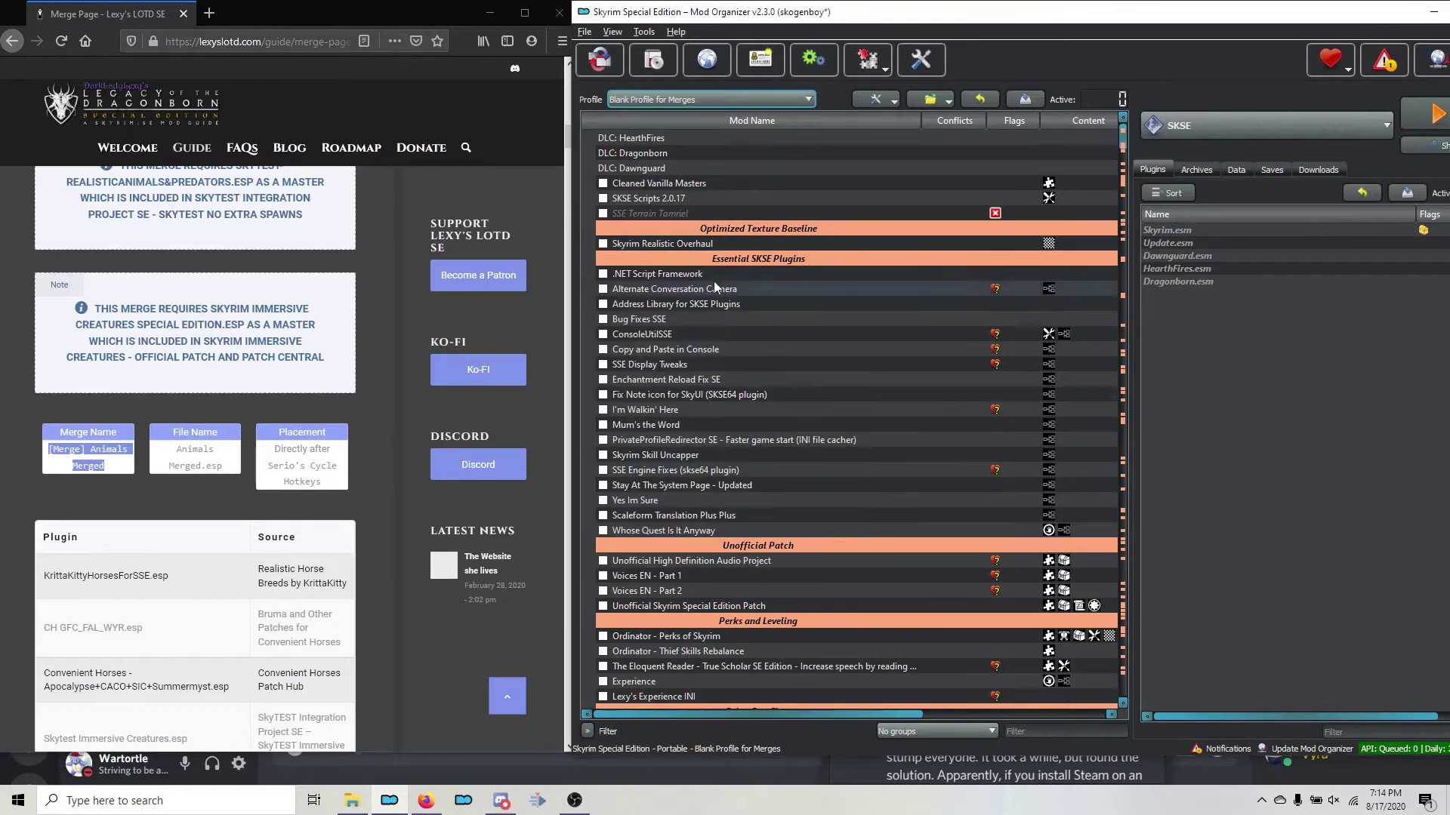
Switch the active profile to [Merge] Animals Merged
left_click(700, 98)
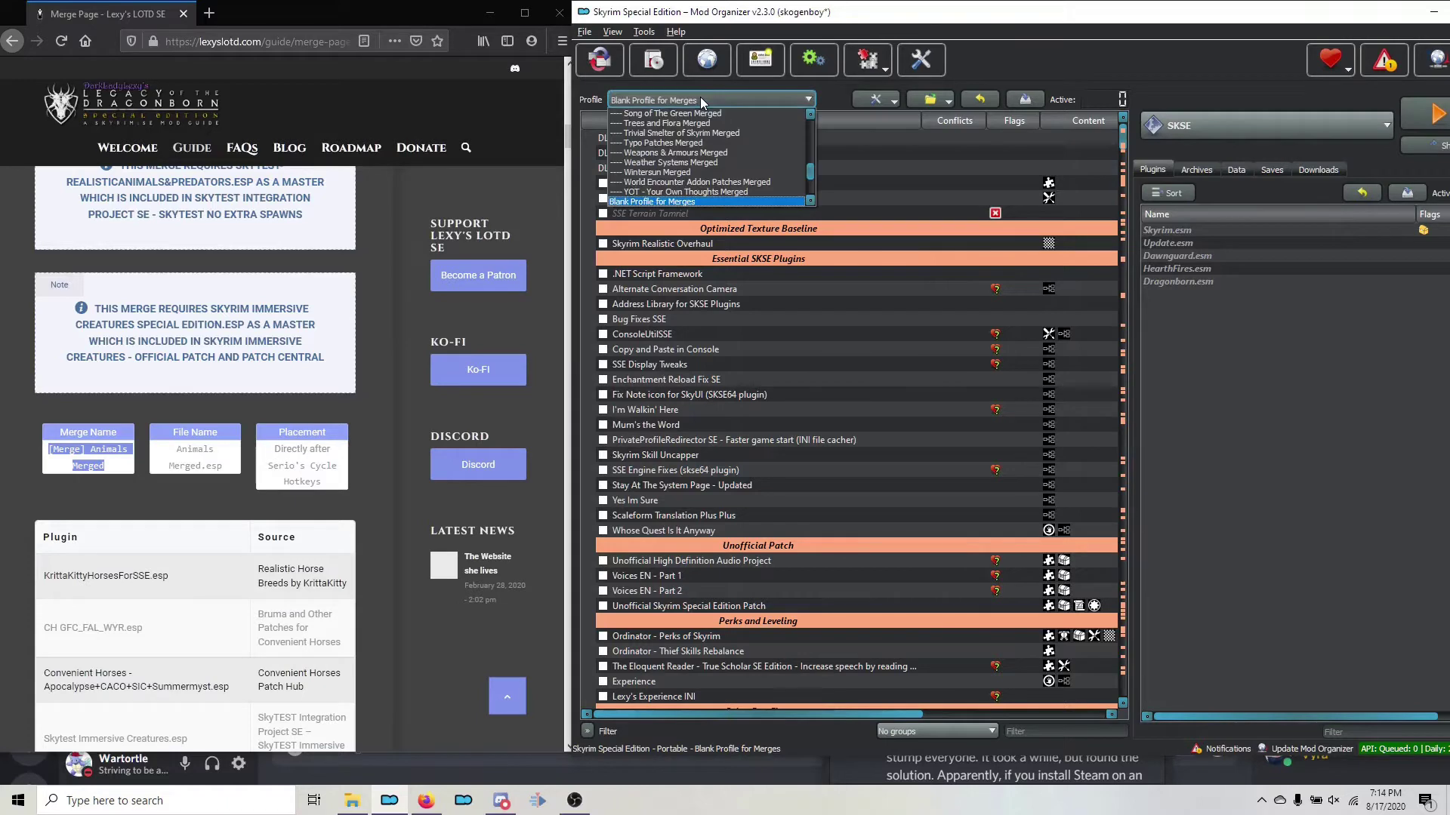
scroll(700, 133, "down", 3)
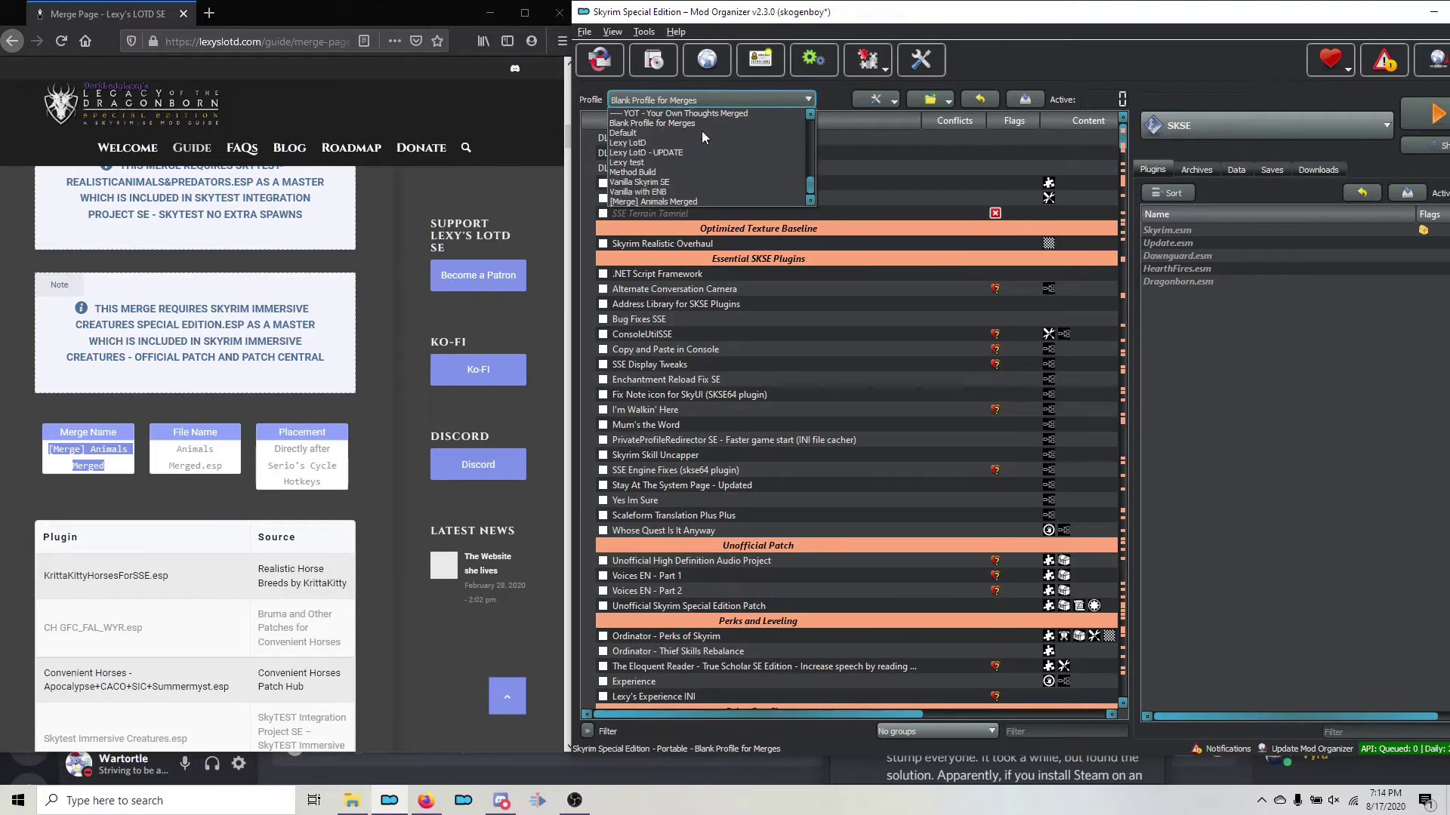
left_click(680, 201)
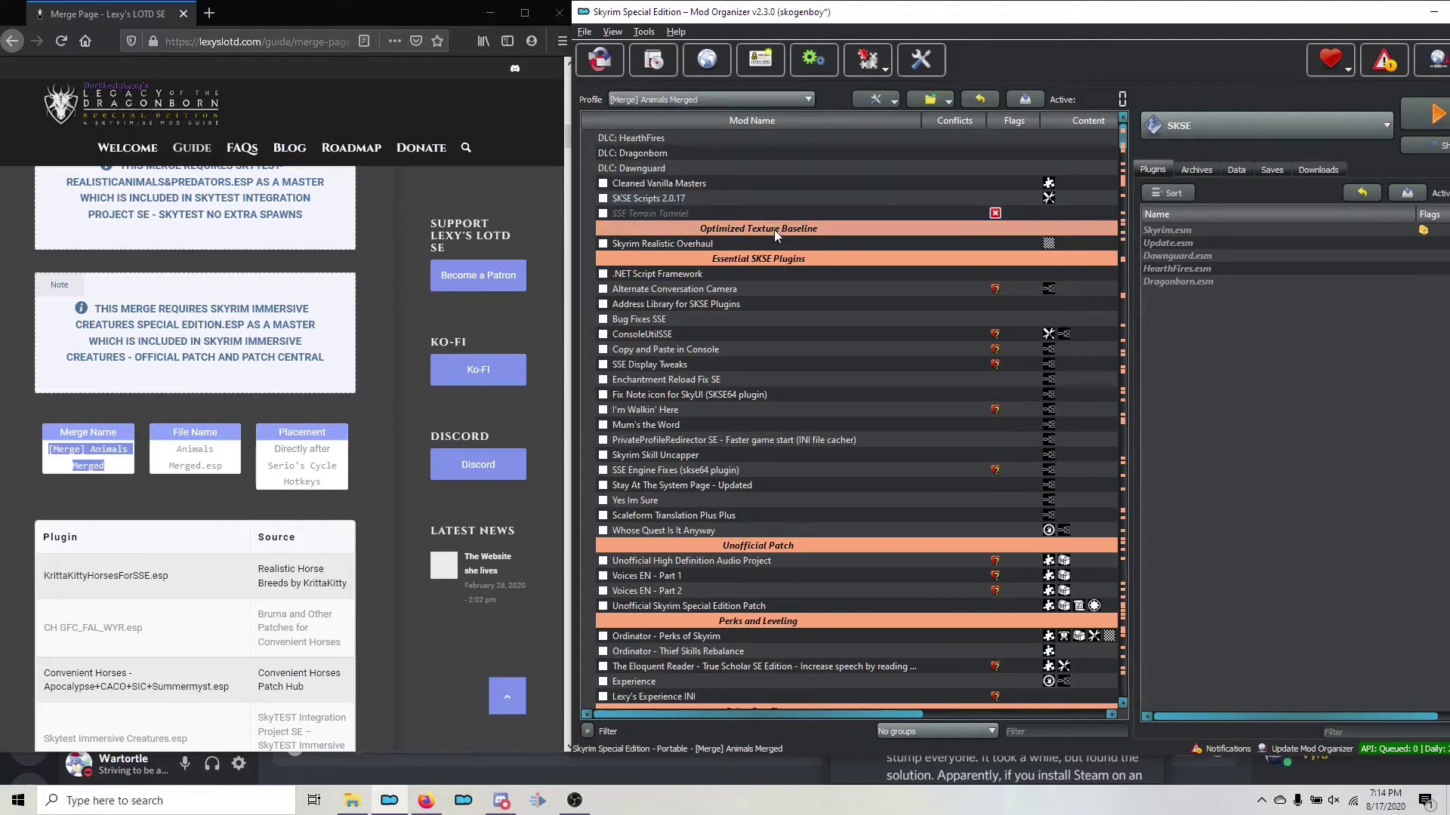
Review the Animals Merged plugin table in the guide and set the mod list filters to hide separators
left_click(261, 337)
scroll(194, 366, "down", 3)
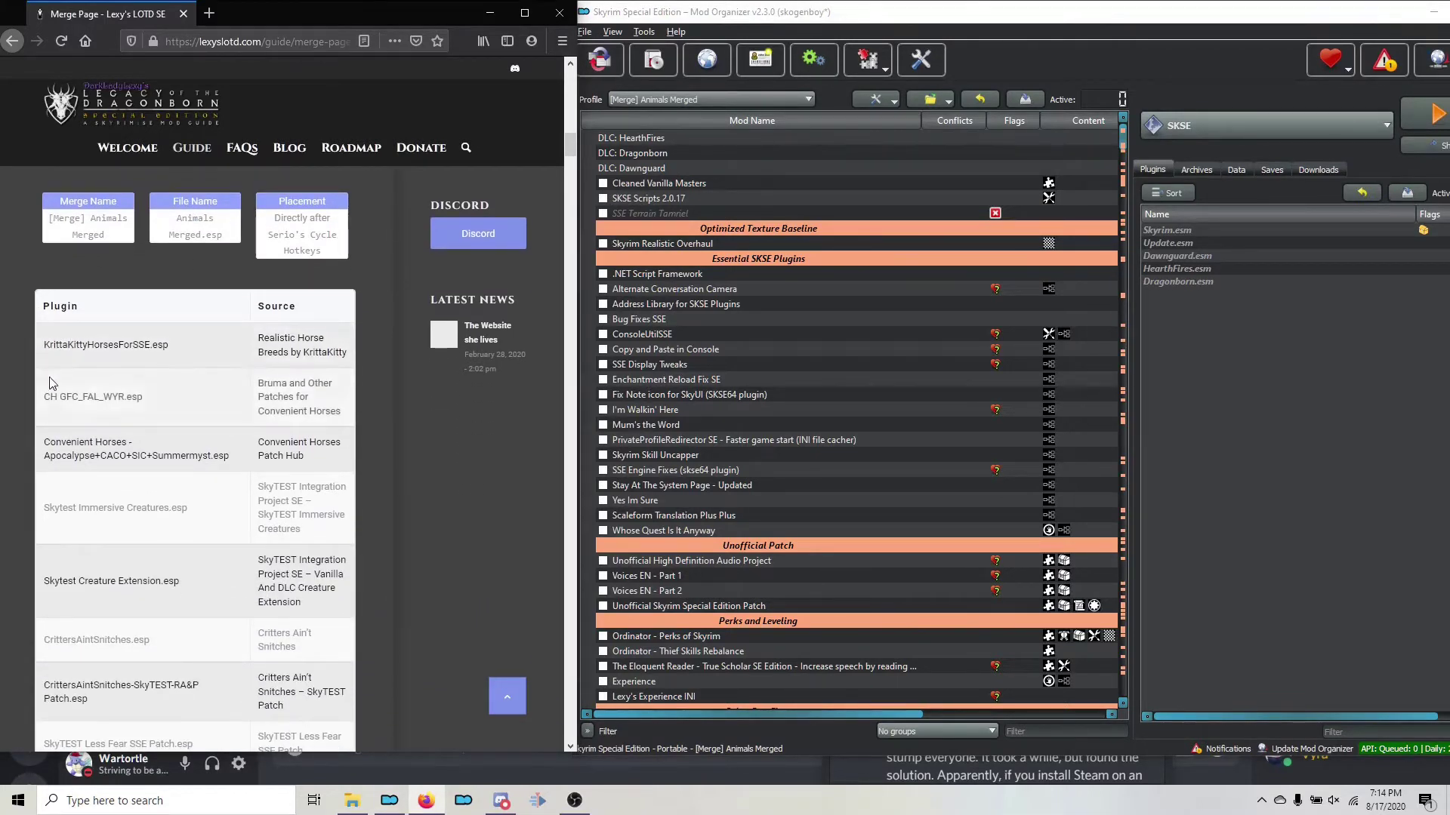
scroll(151, 642, "down", 2)
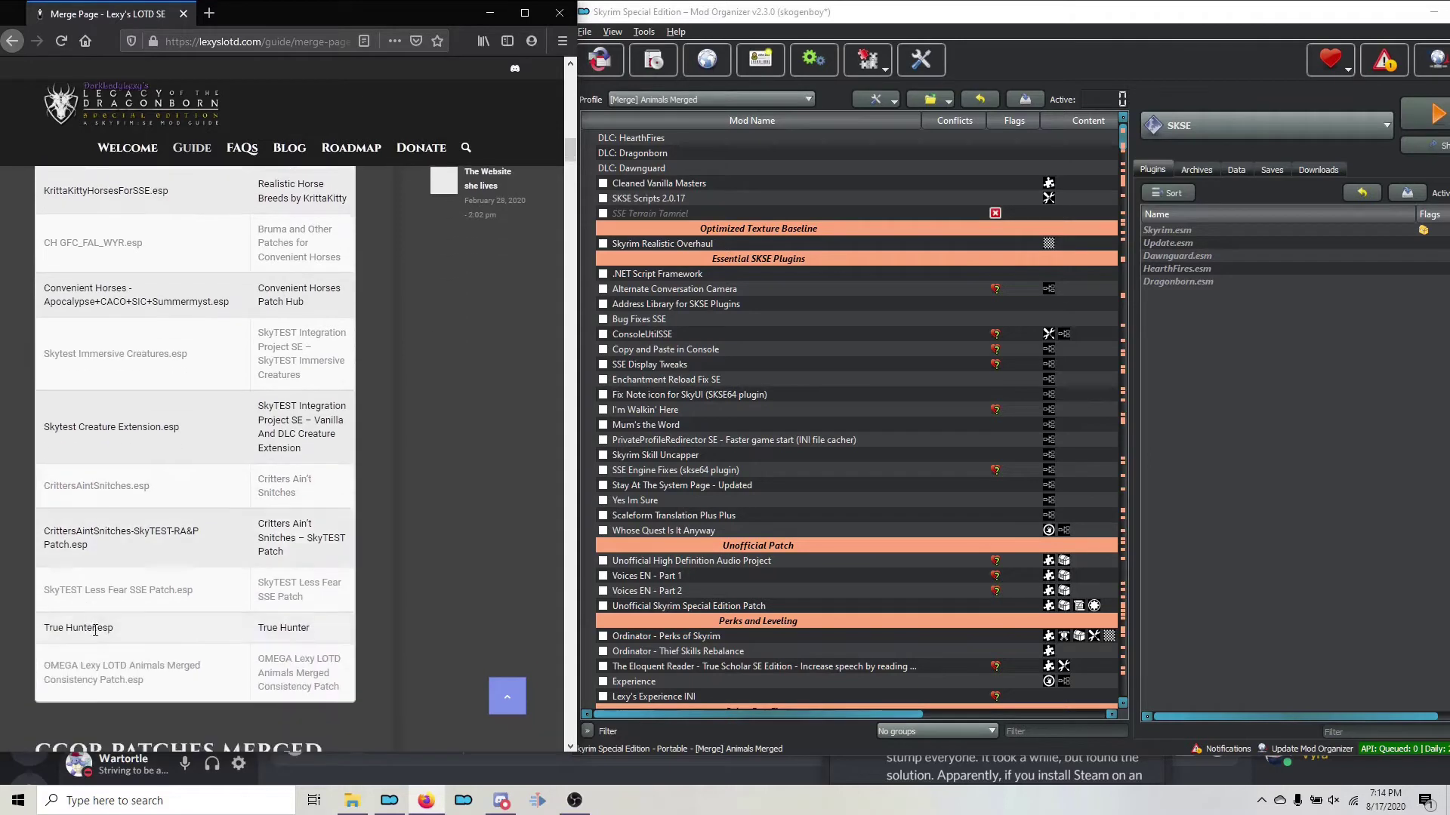
scroll(302, 453, "up", 2)
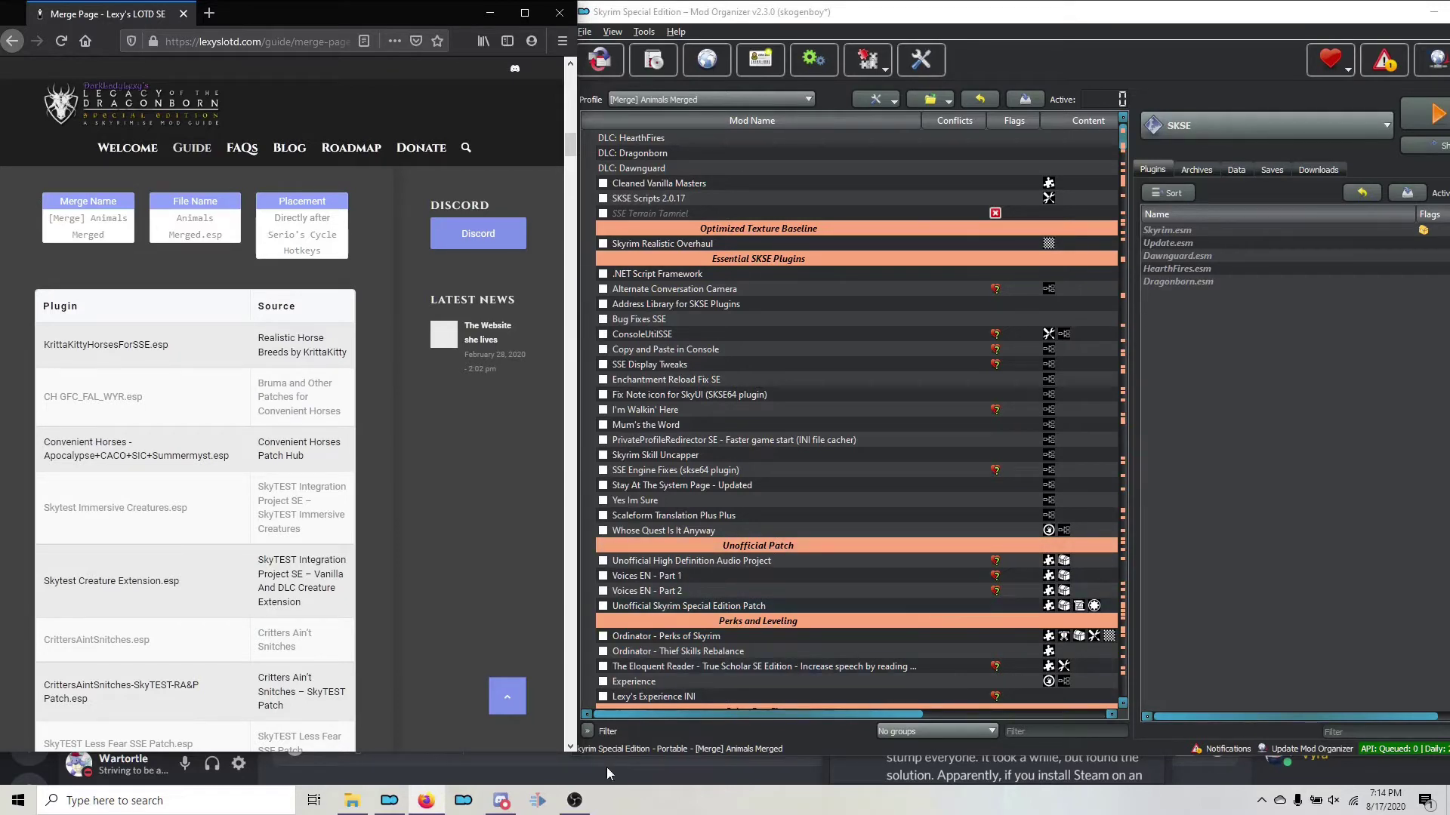
left_click(586, 732)
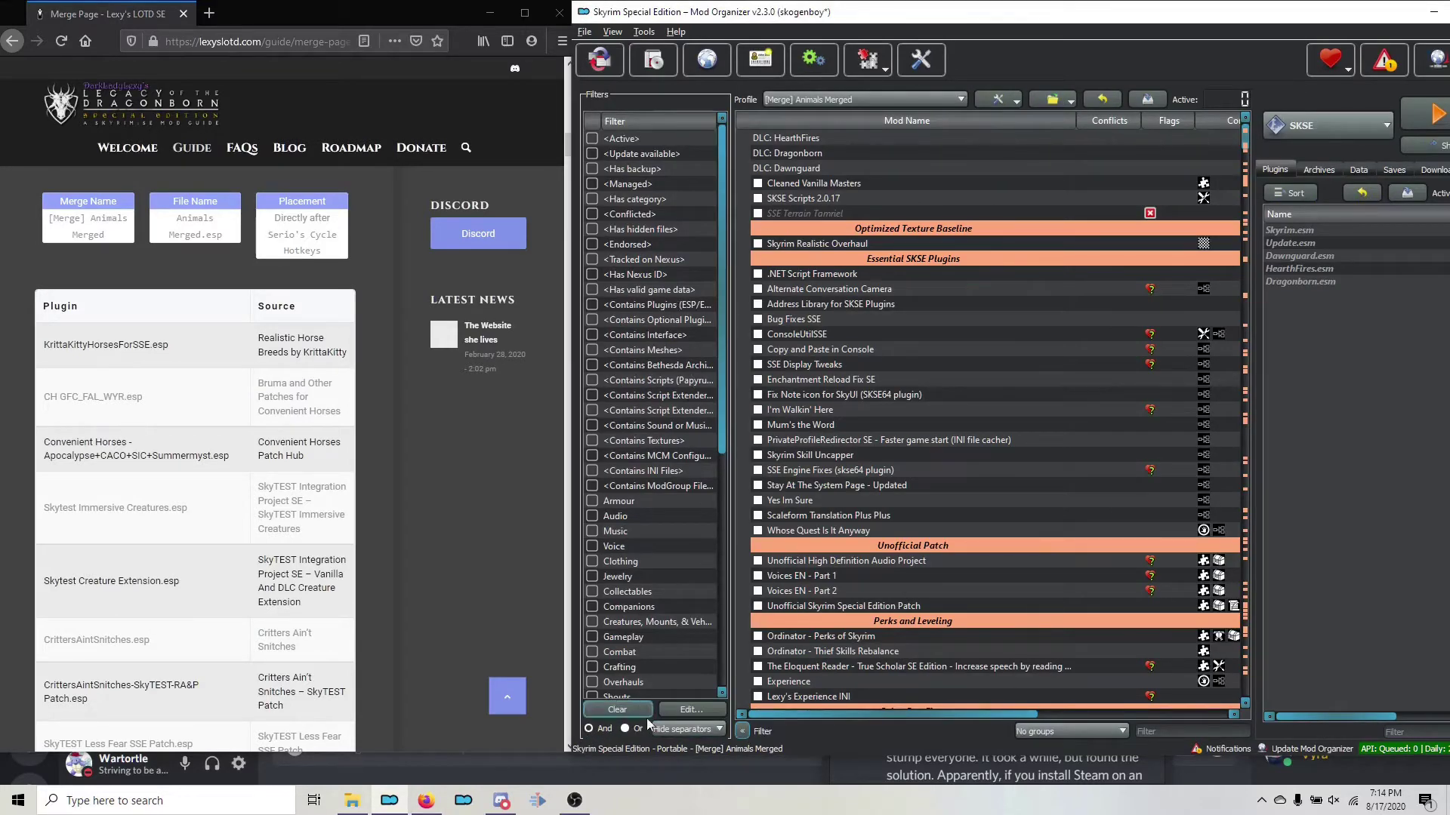
left_click(682, 731)
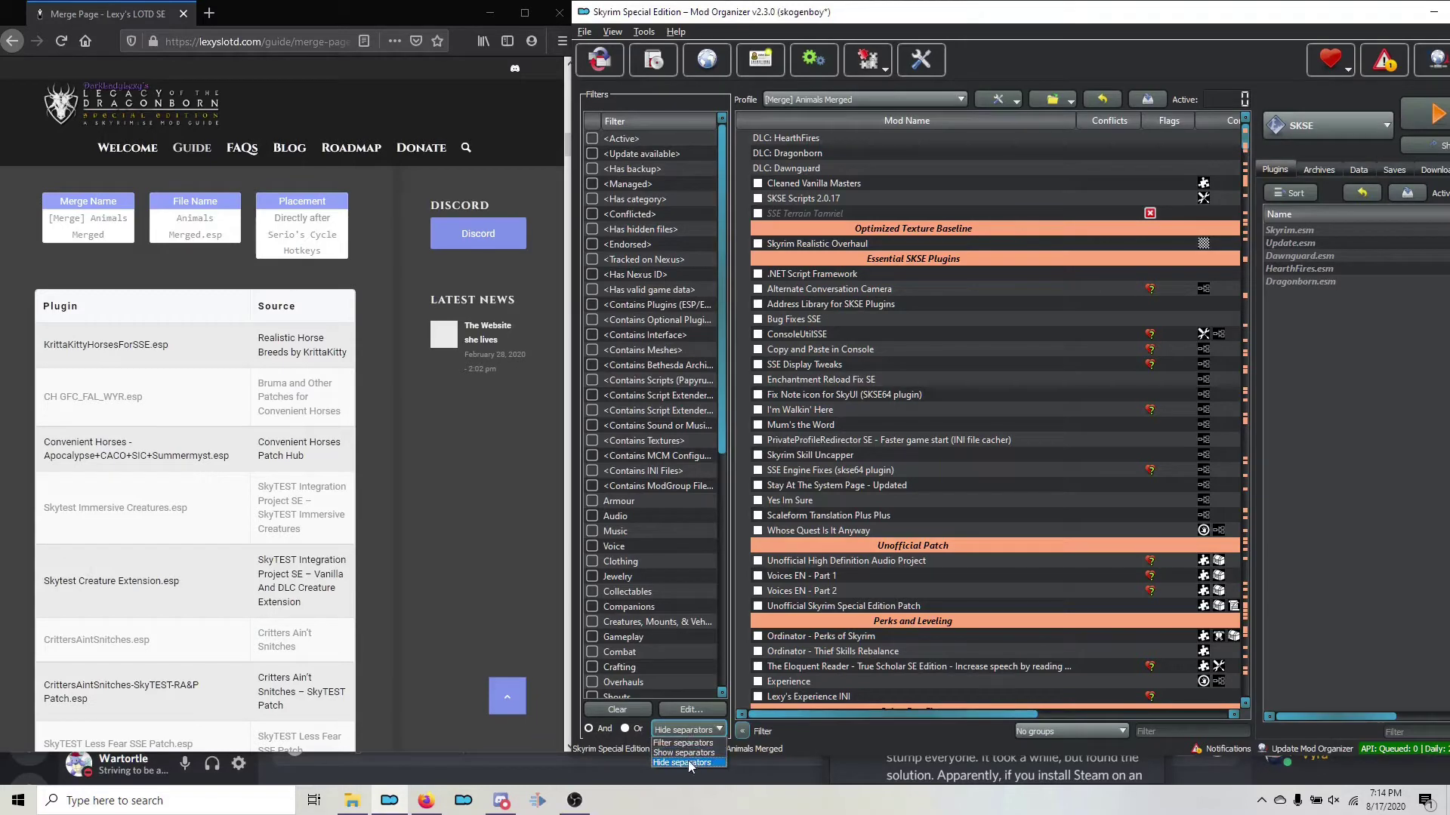
left_click(684, 763)
left_click(743, 732)
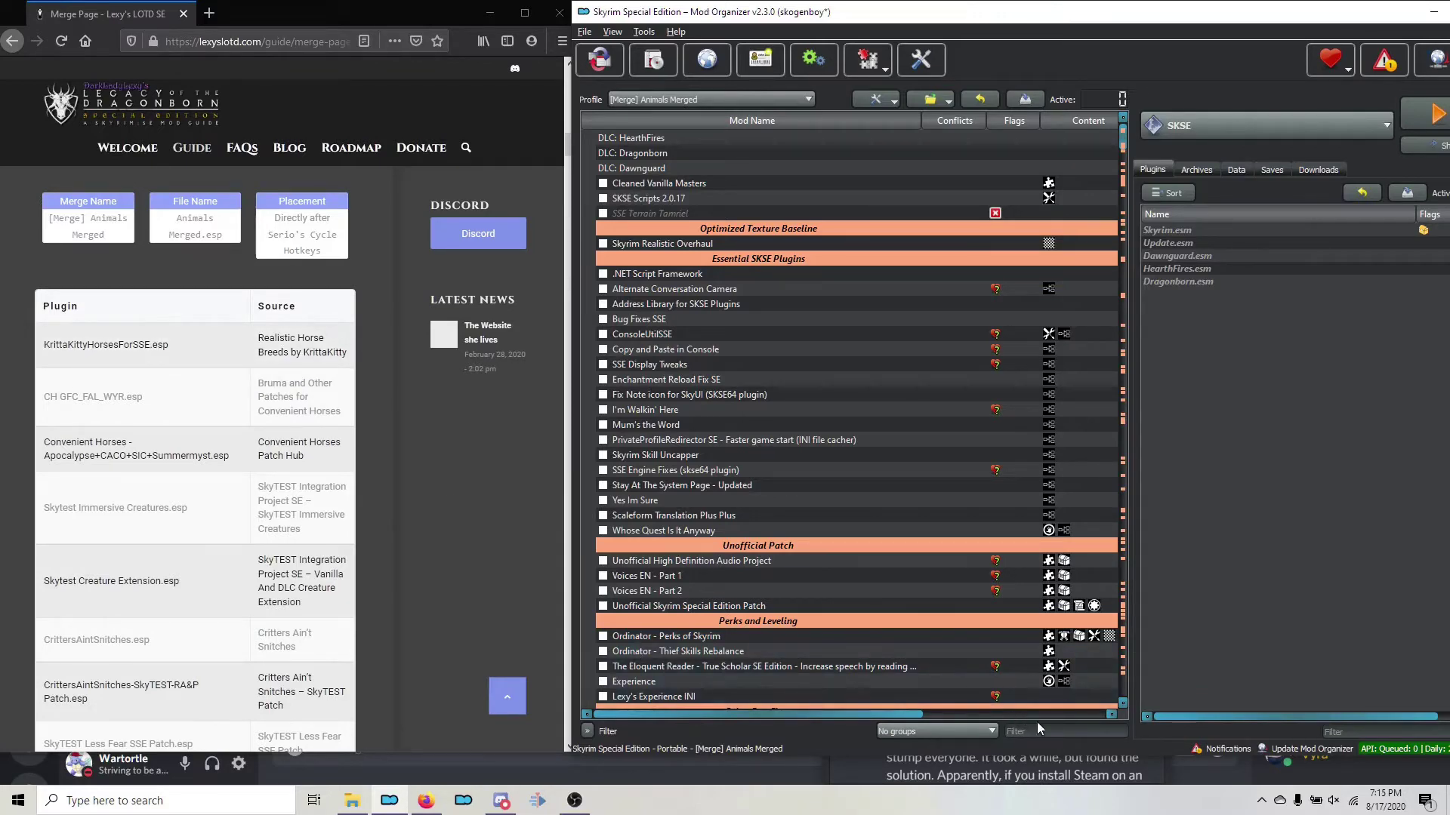
Filter the mod list by "realis" and enable Realistic Horse Breeds by KrittaKitty
left_click(1064, 732)
type("real")
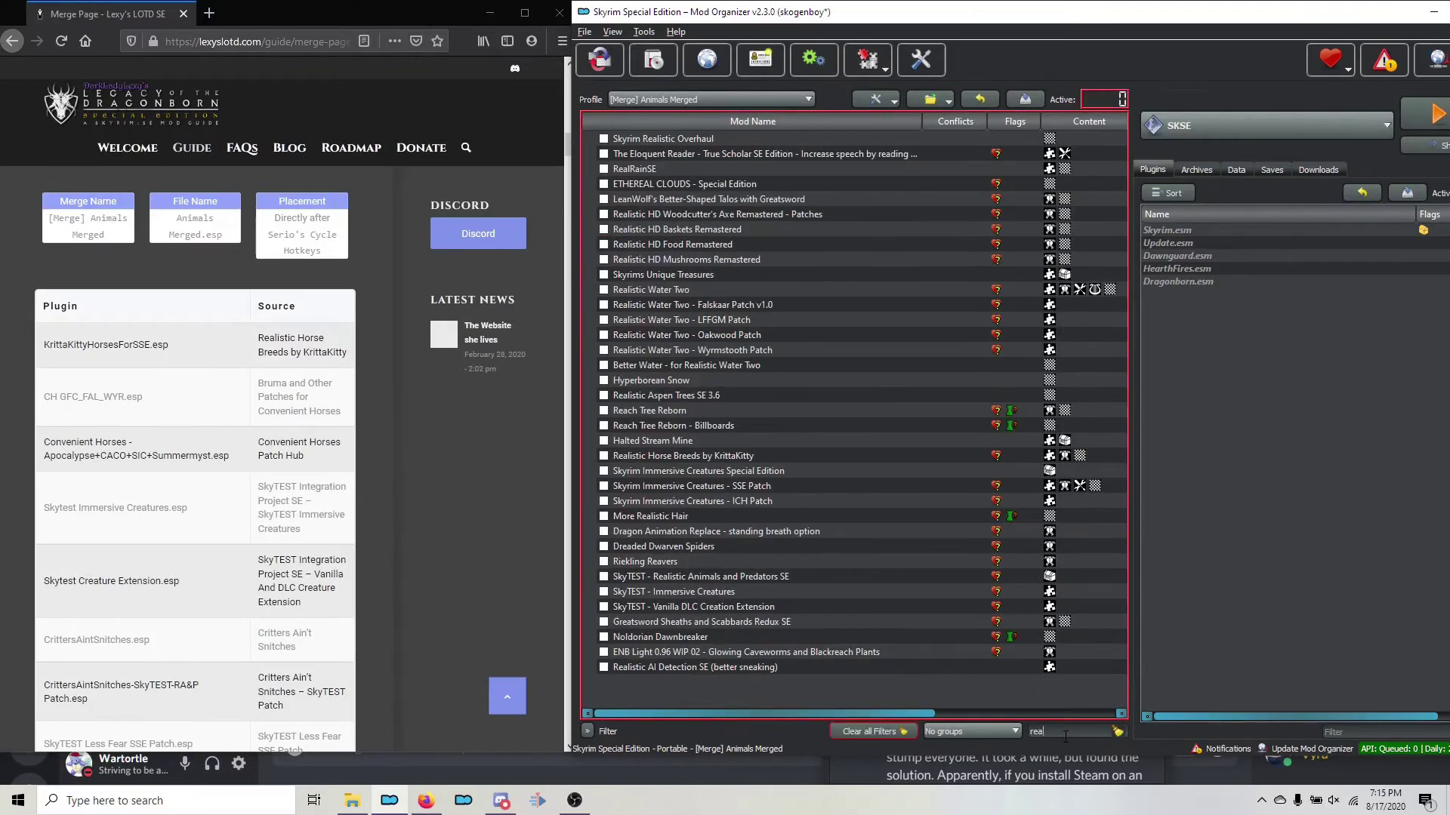
type("is")
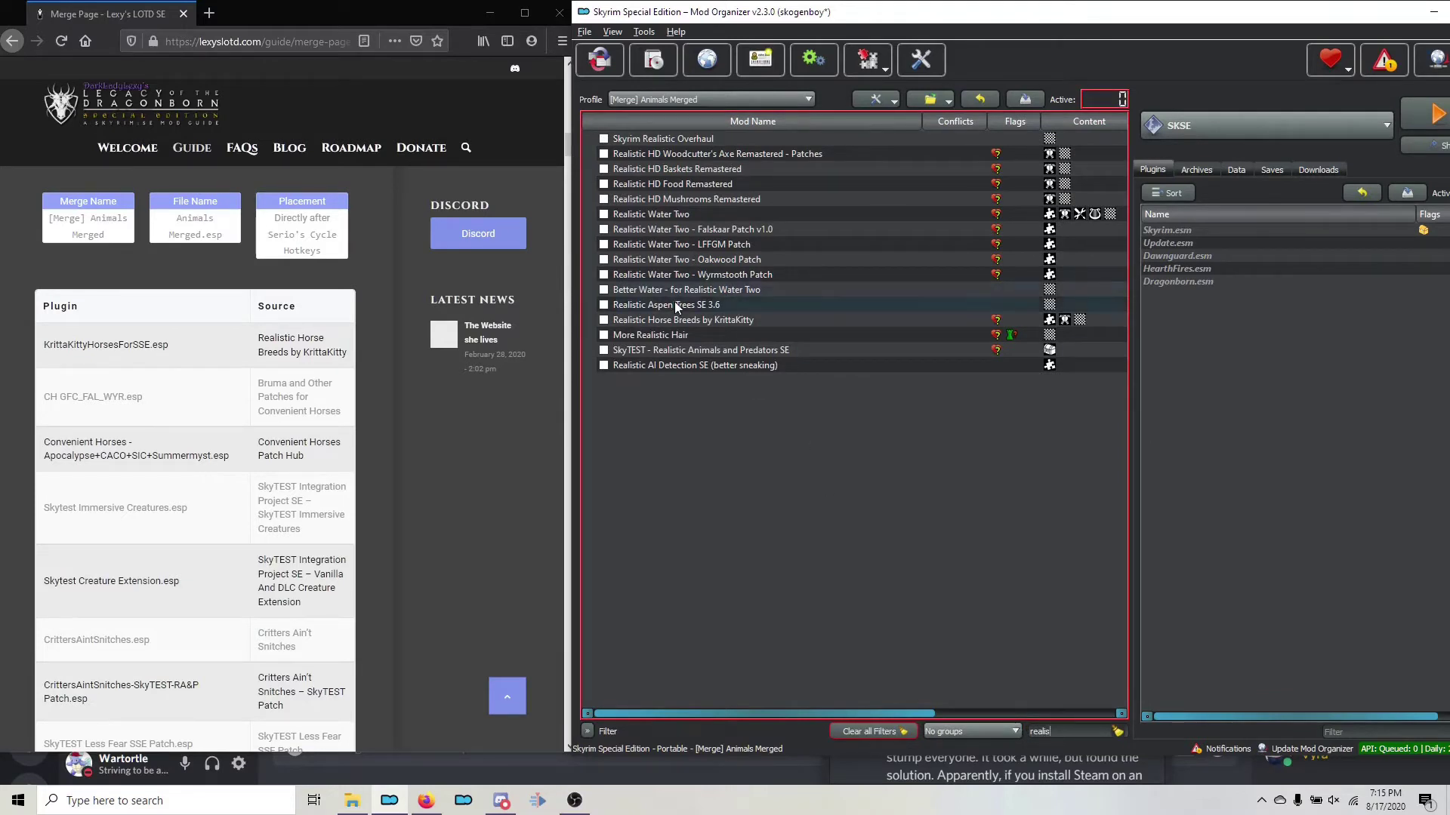
left_click(604, 321)
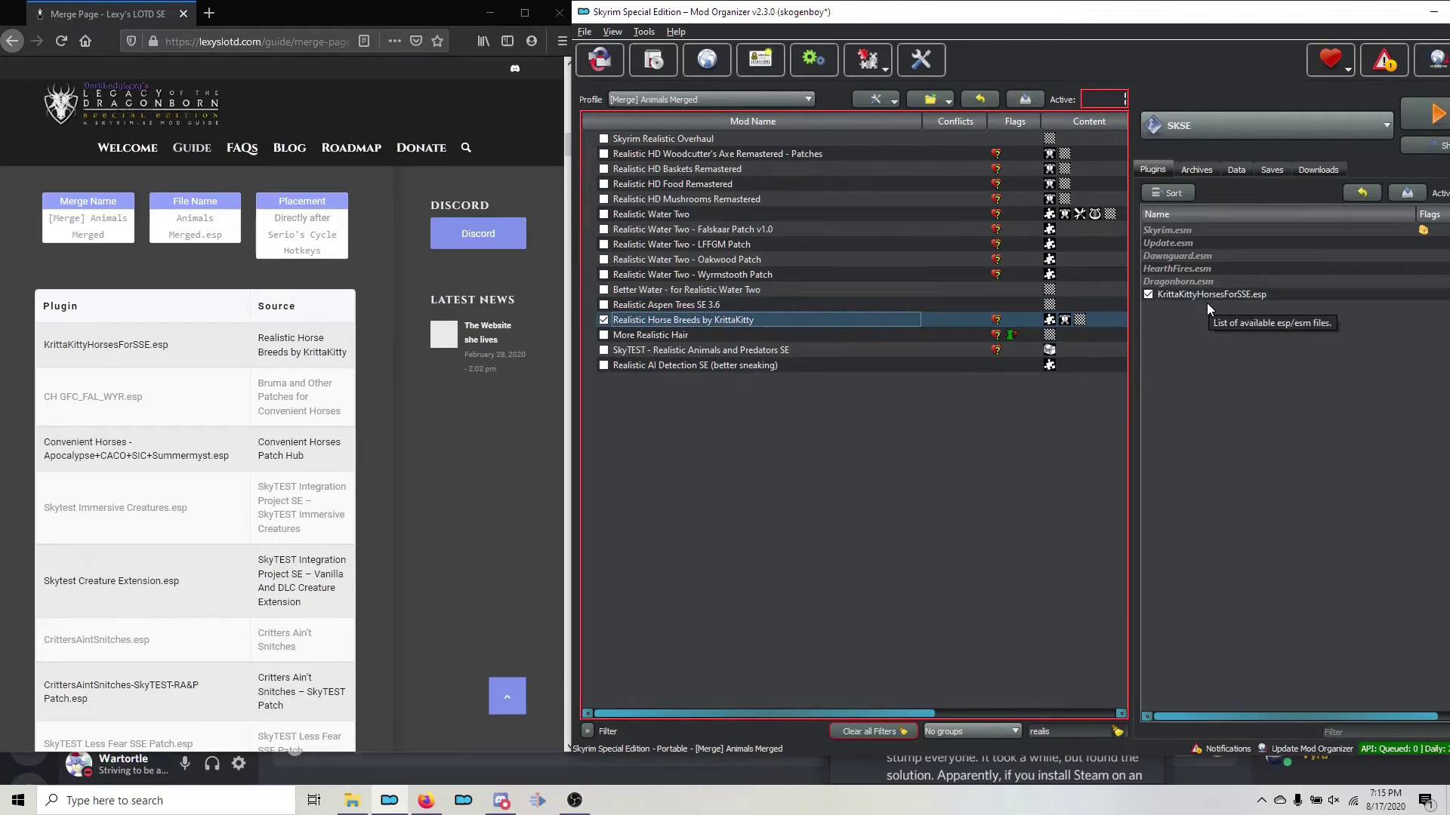
mouse_move(1211, 298)
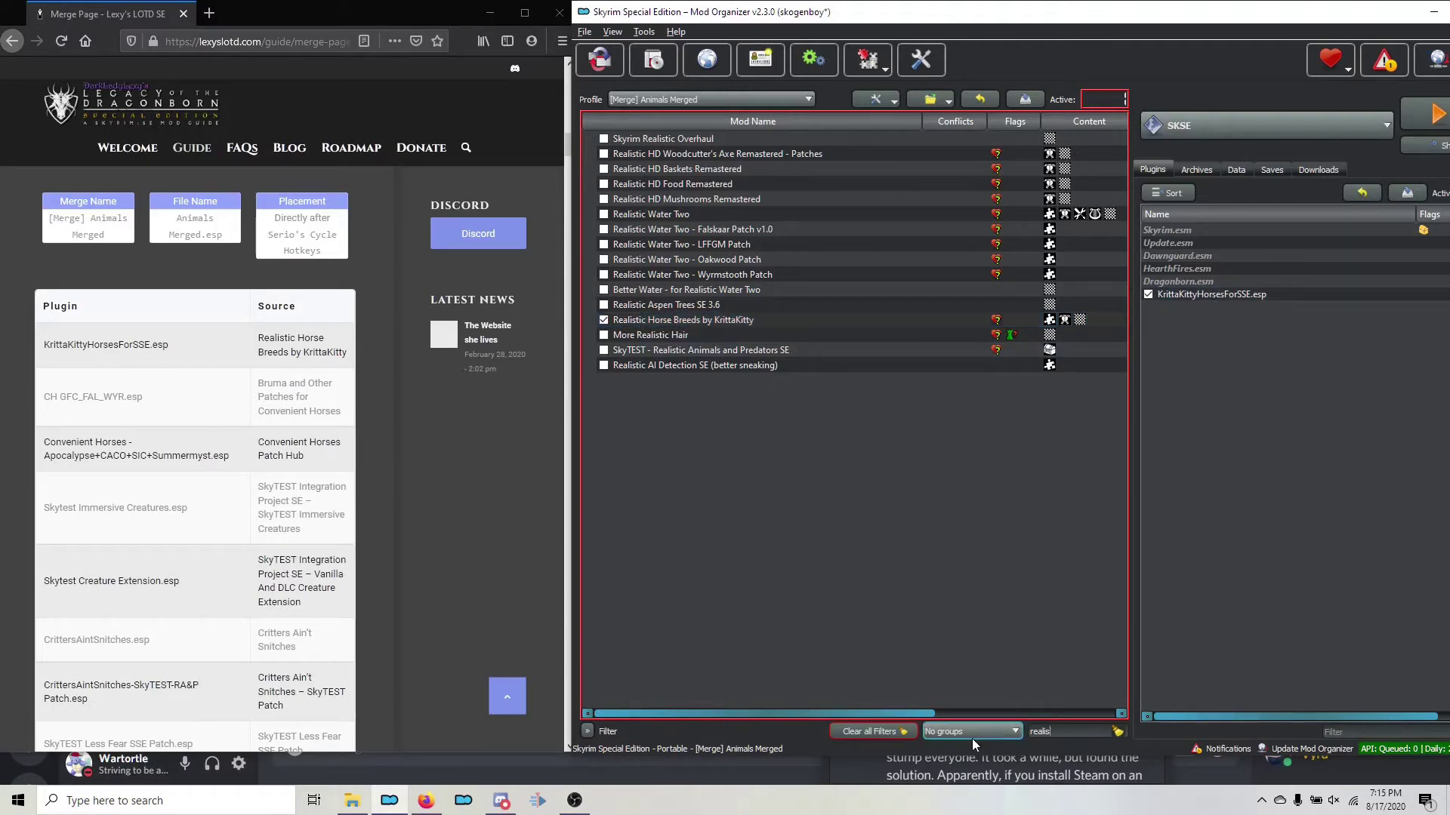
Filter the mod list by "brum" and enable Bruma and Other Patches for Convenient Horses
double_click(1032, 731)
type("brum")
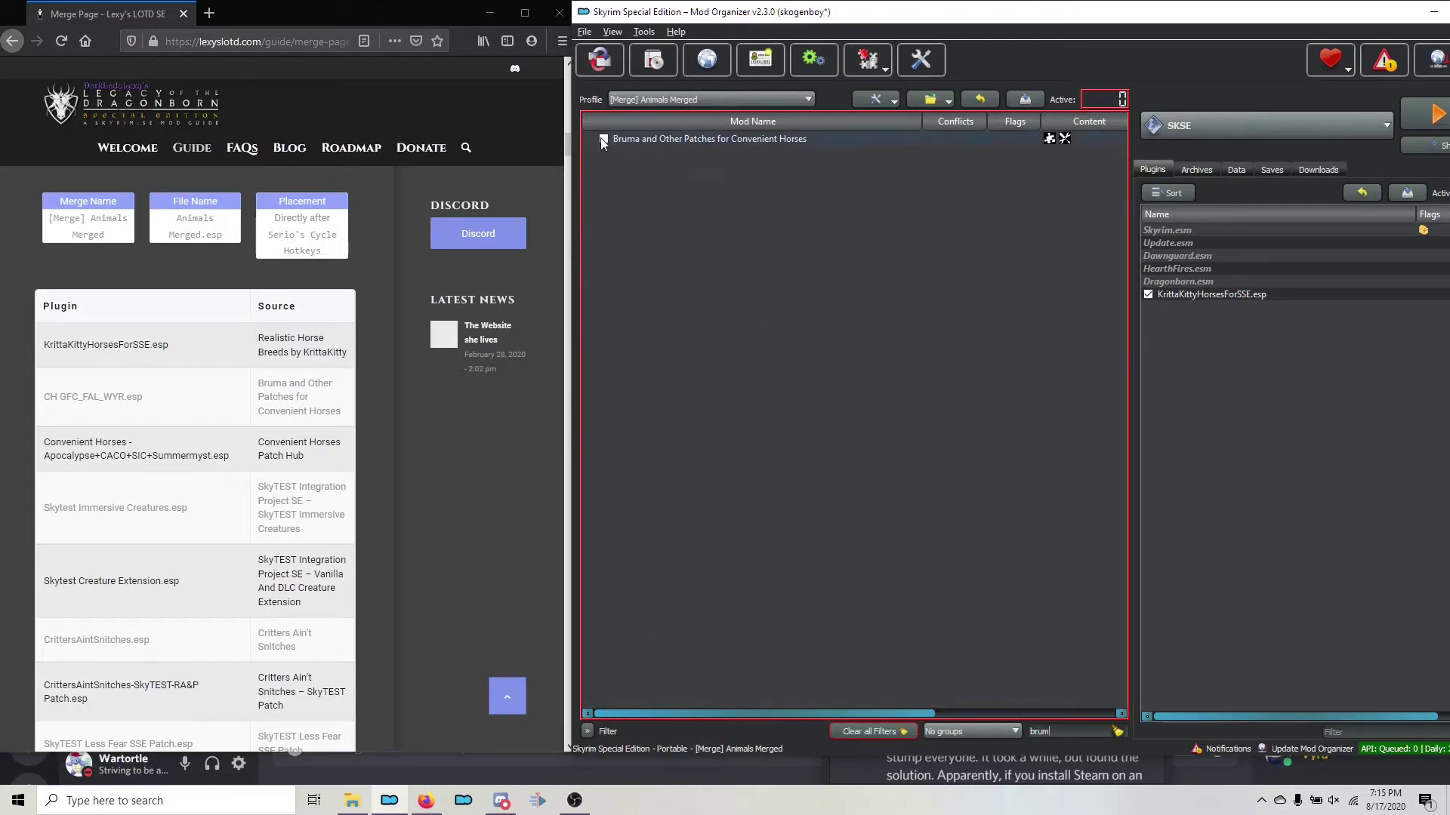
left_click(603, 140)
Filter the mod list by "conve" and enable Convenient Horses - Apocalypse CACO SIC and Summermyst
double_click(1039, 732)
mouse_move(1162, 311)
type("conv")
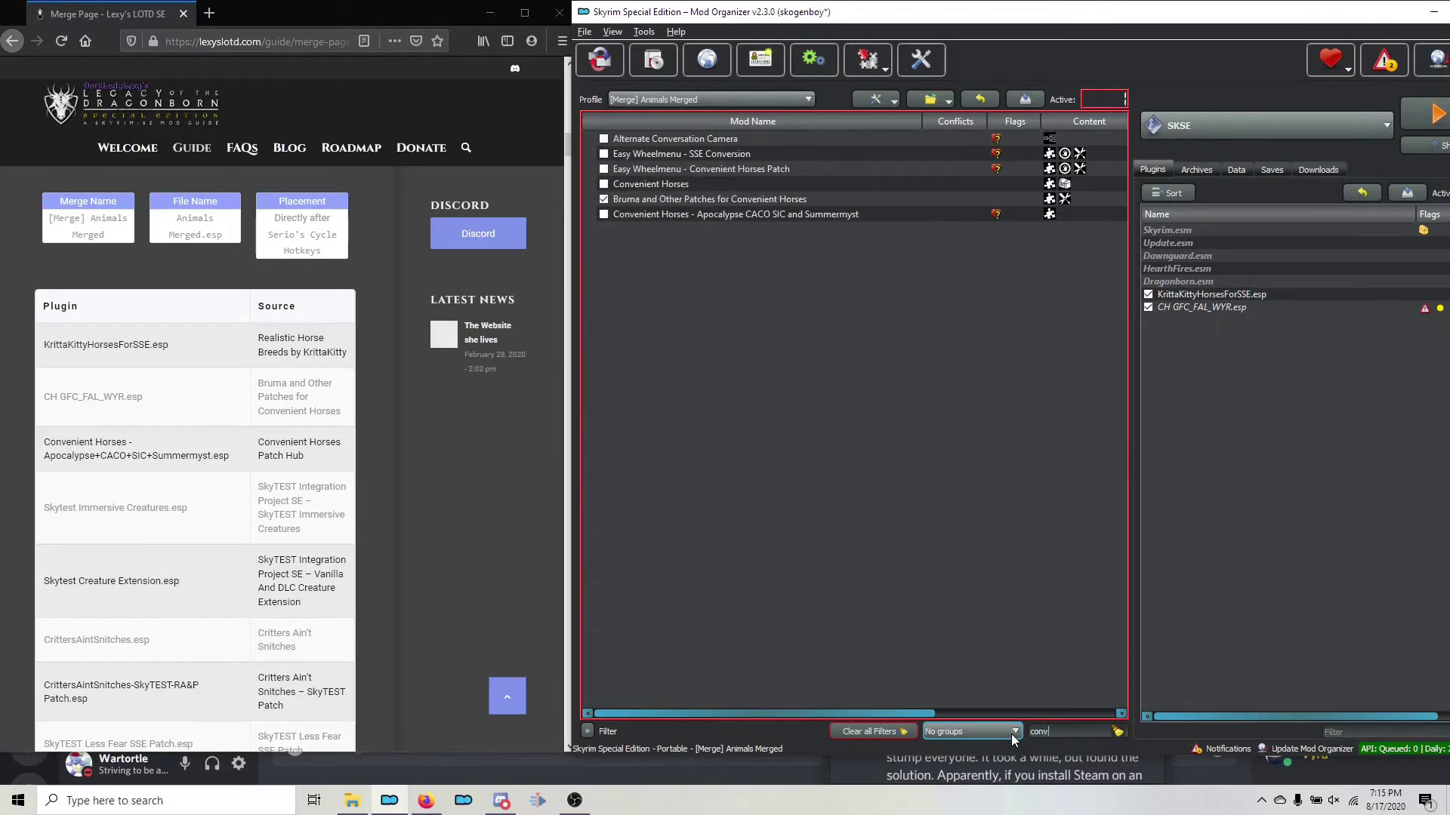
type("e")
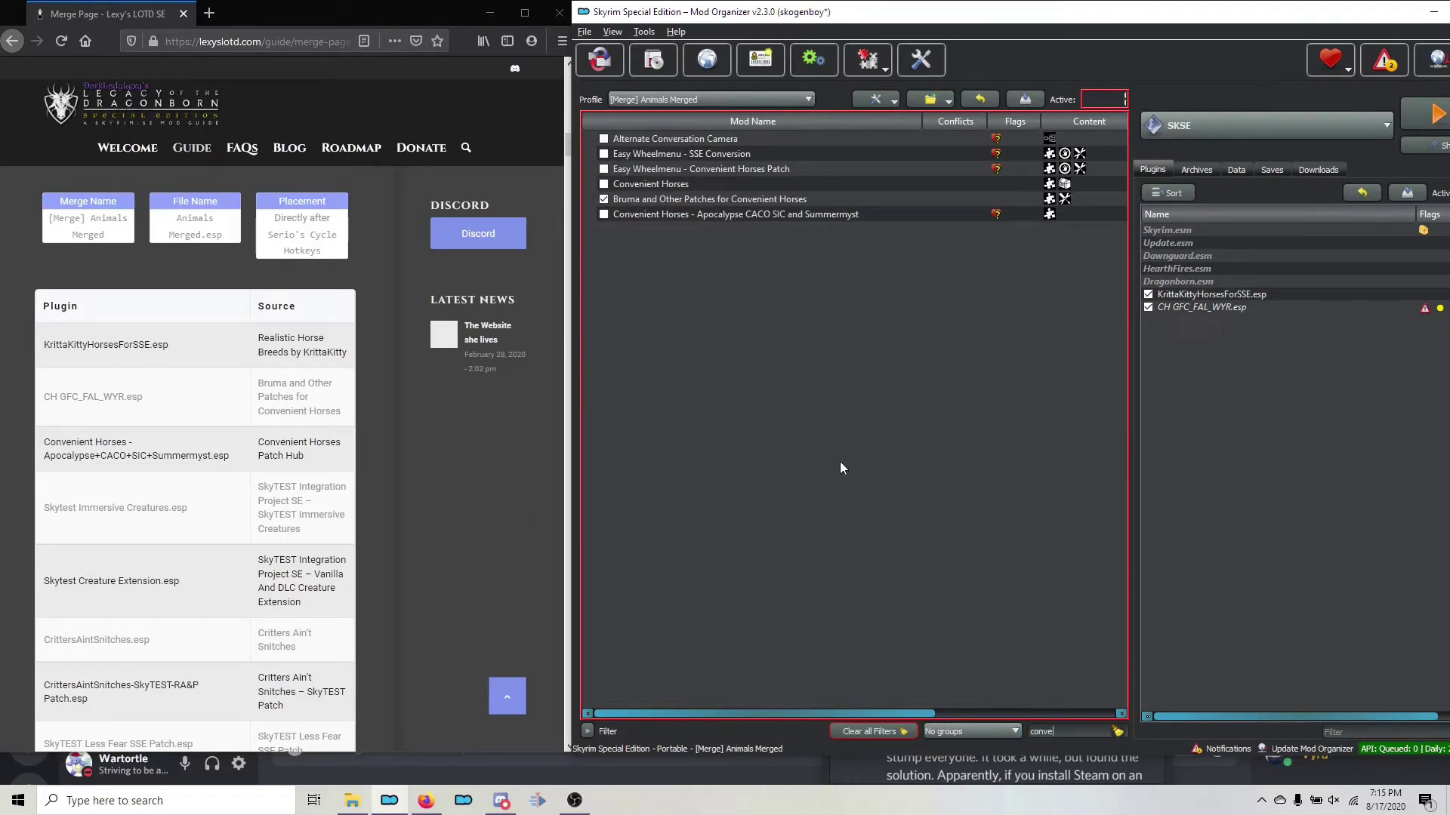
left_click(603, 214)
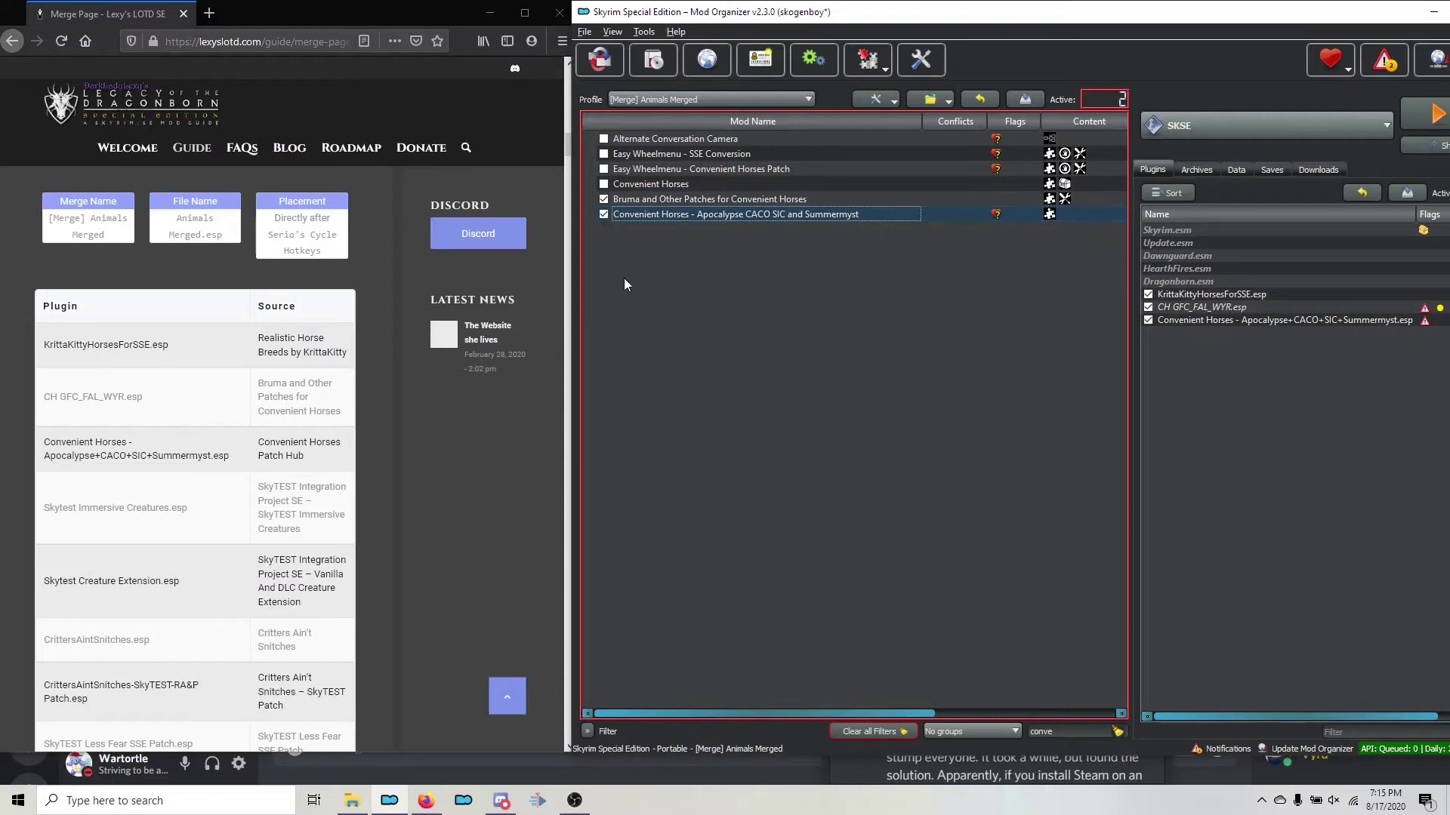
Filter the mod list by "skyte" and enable SkyTEST - Immersive Creatures and SkyTEST - Vanilla DLC Creation Extension
double_click(1025, 731)
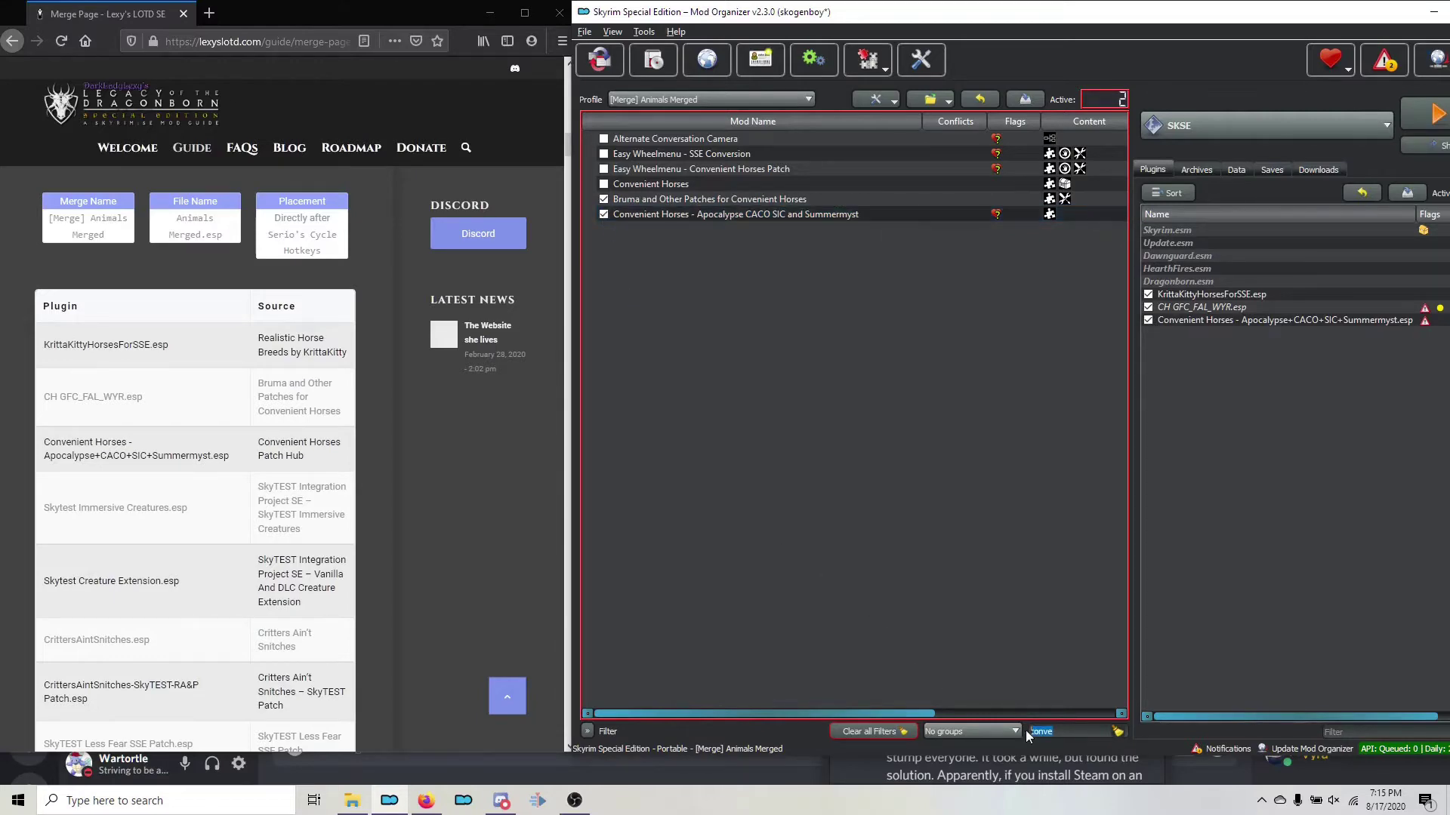
type("skyte")
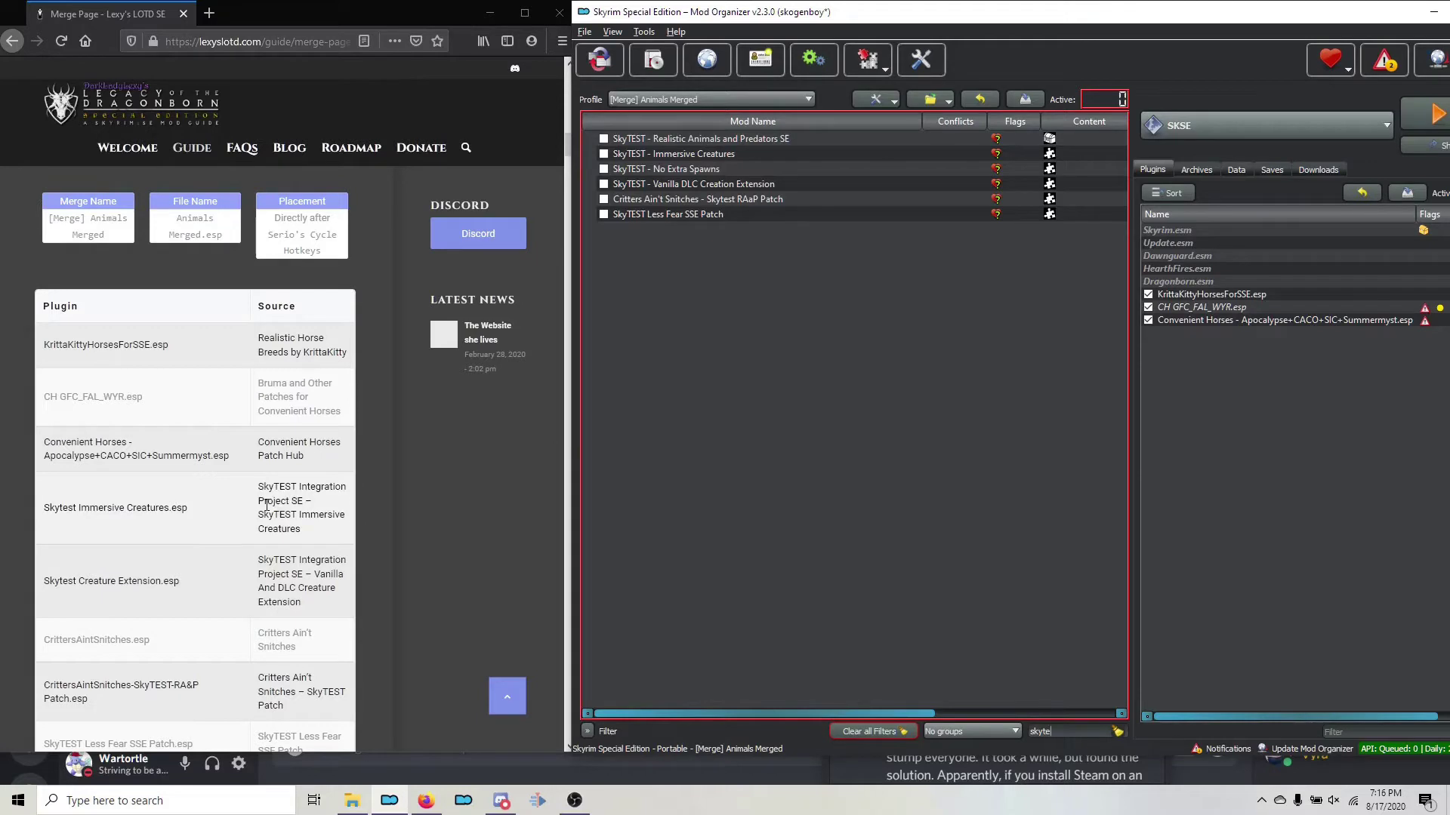
left_click(315, 513)
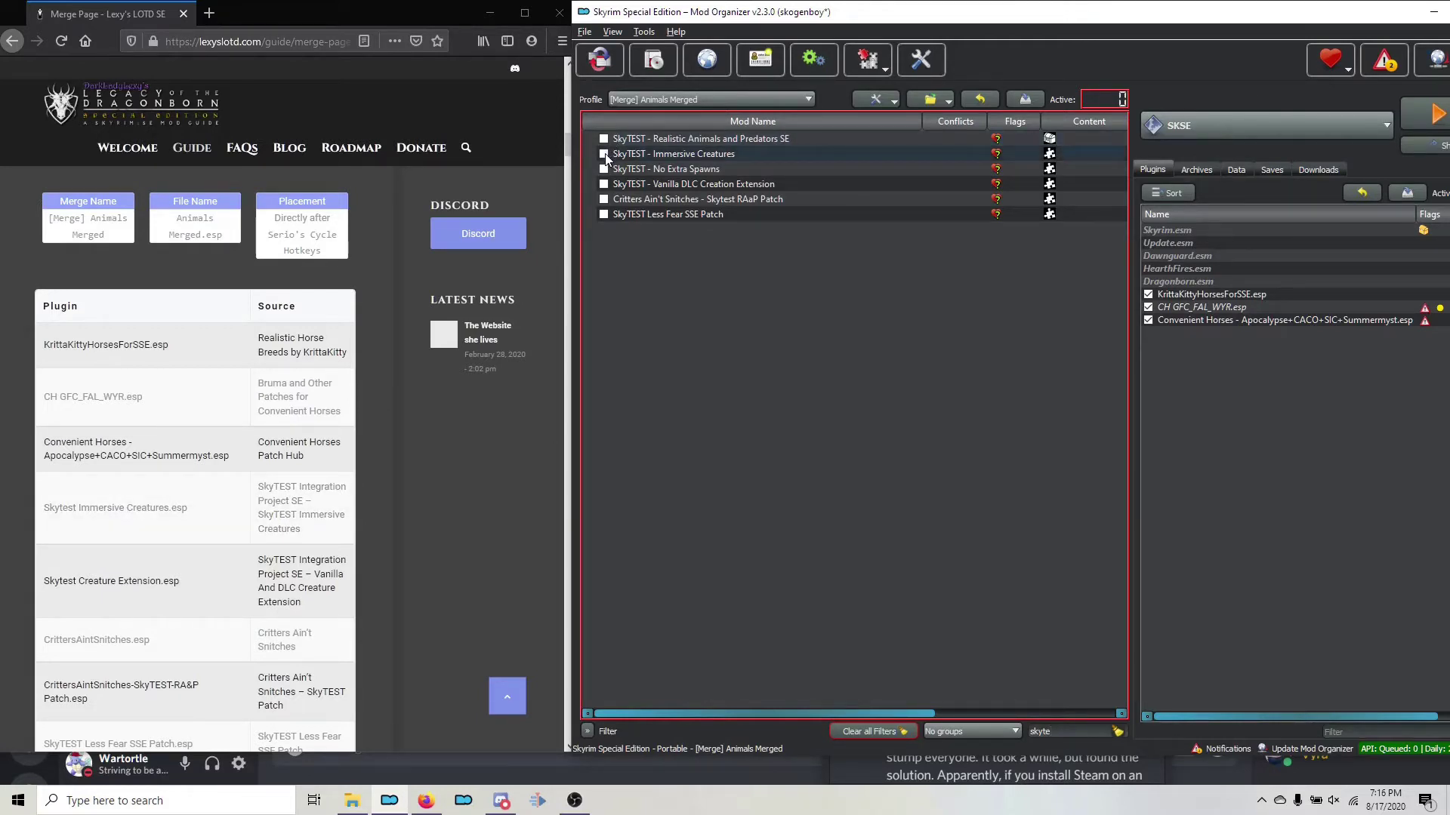
left_click(604, 154)
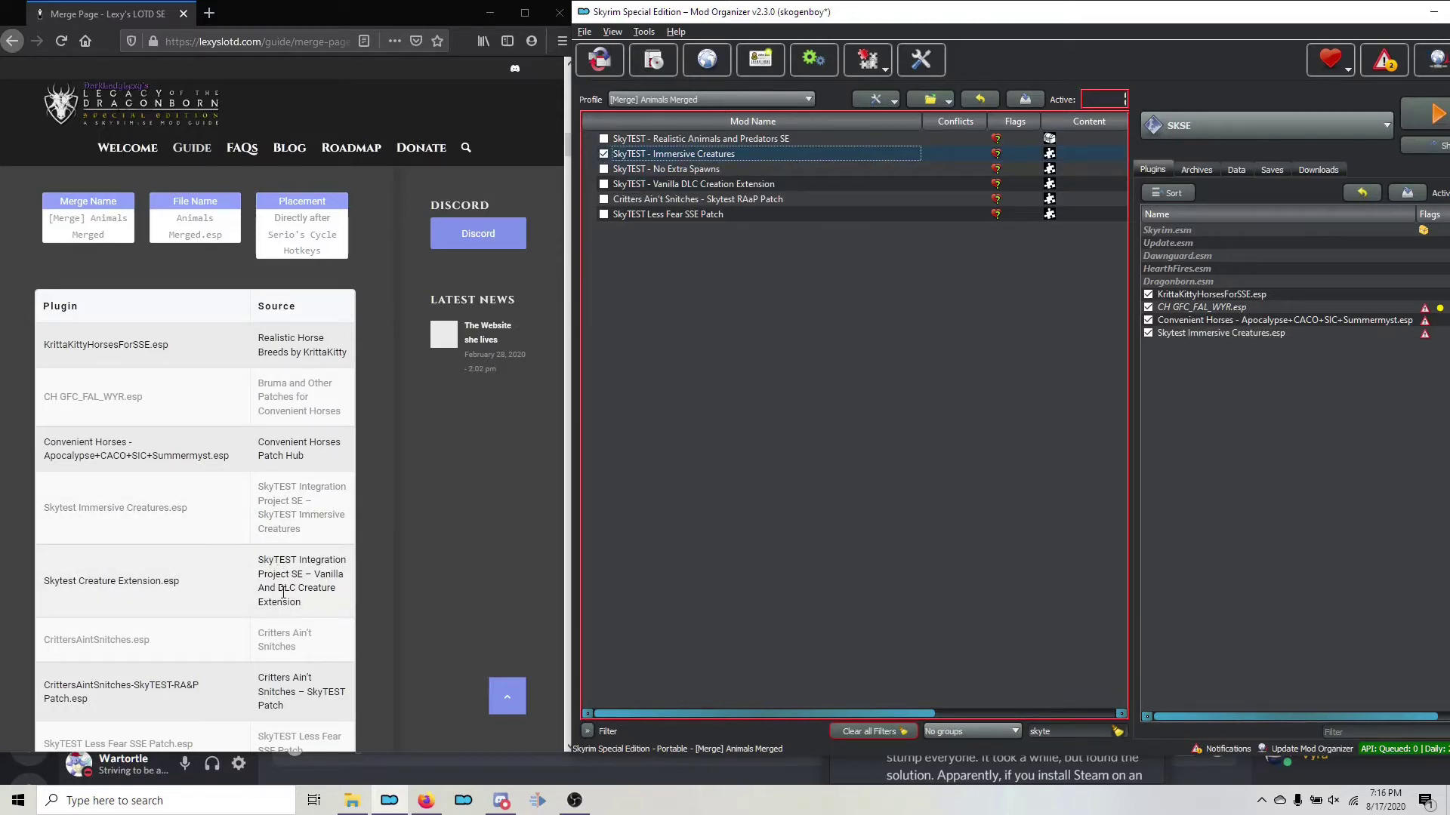
left_click(604, 184)
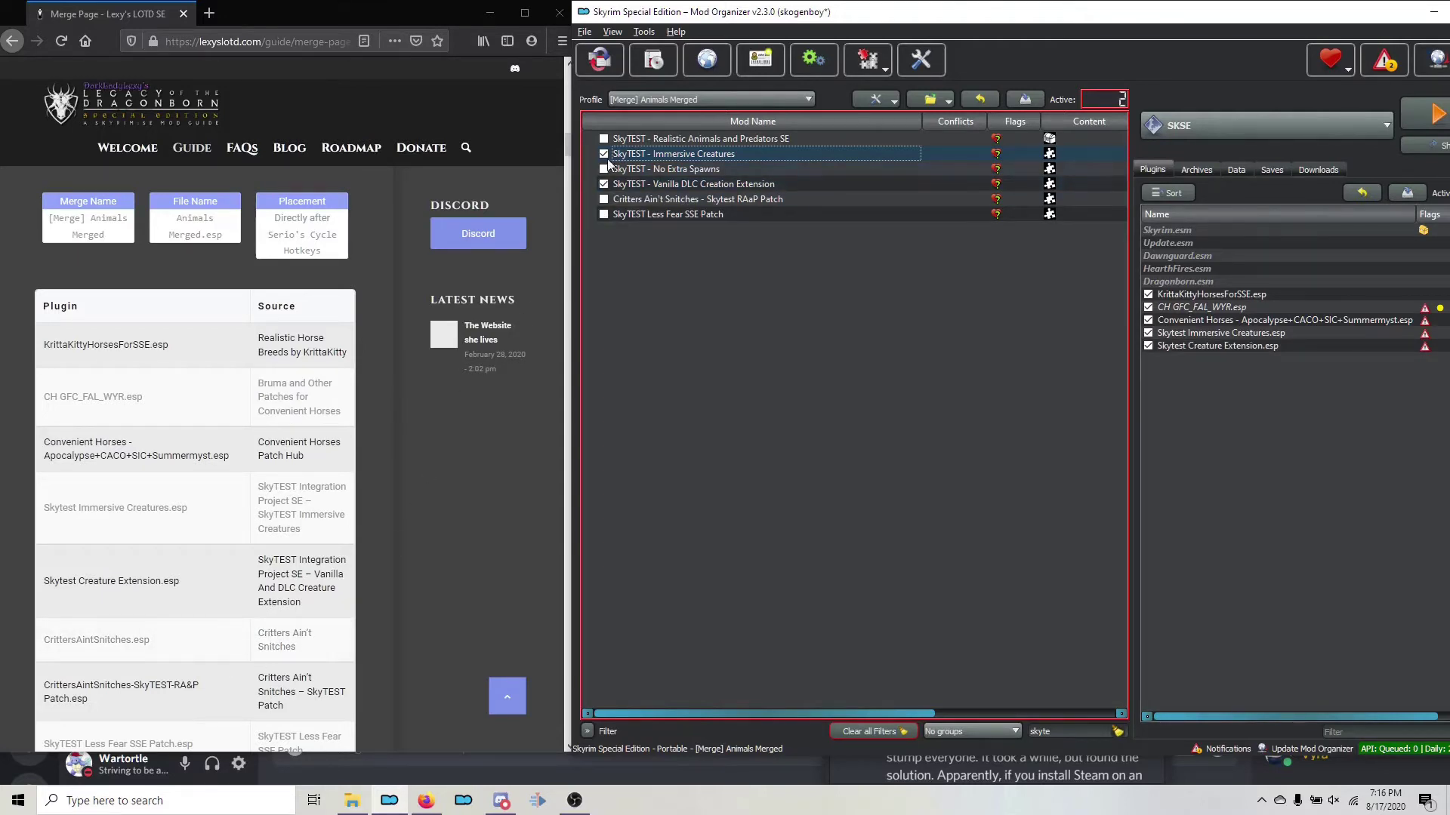
Filter the mod list by "critt" and enable the Critters Ain't Snitches crime reporting fix and its Skytest RAaP Patch
left_click_drag(1074, 737, 1003, 728)
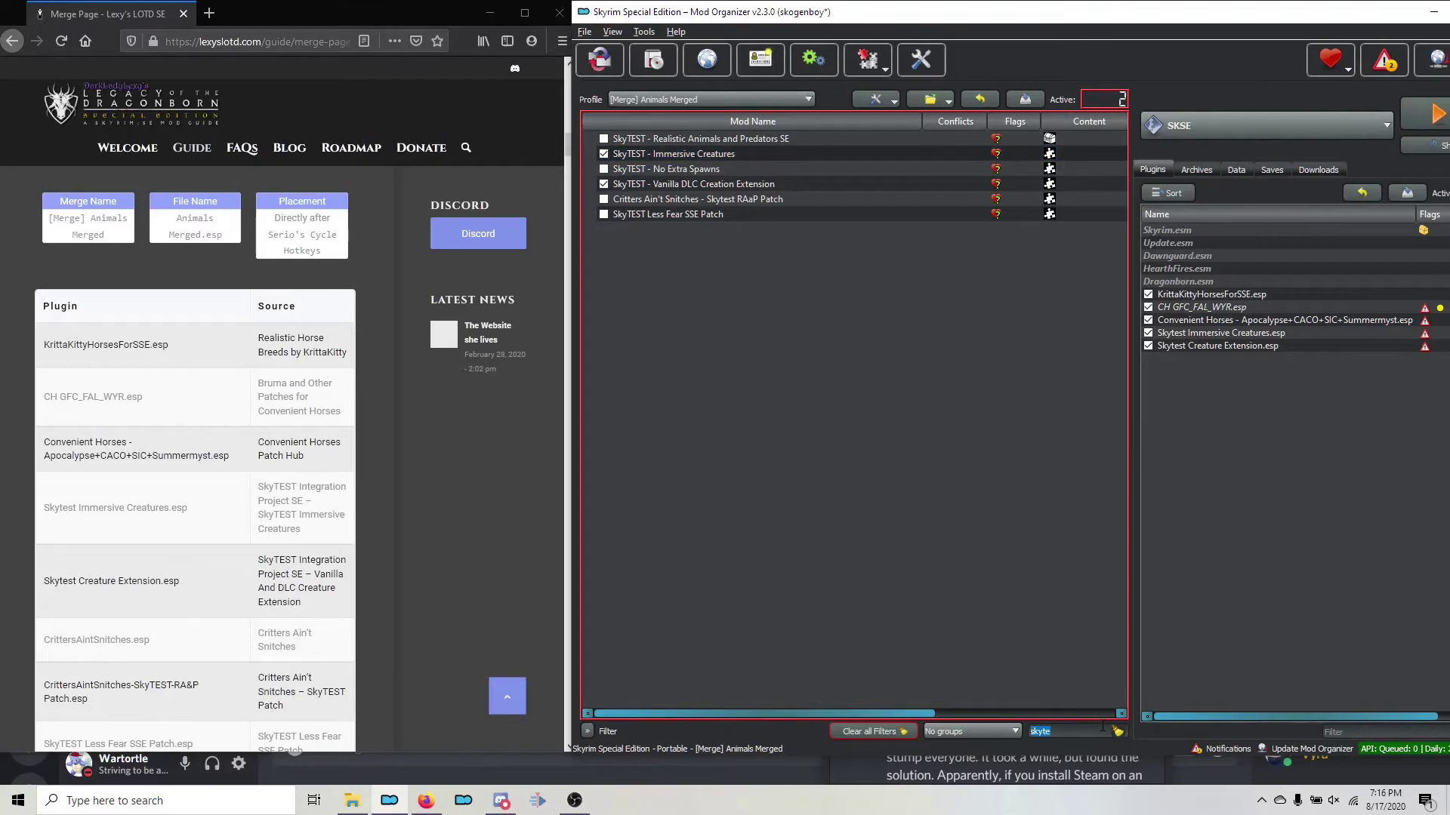
type("critt")
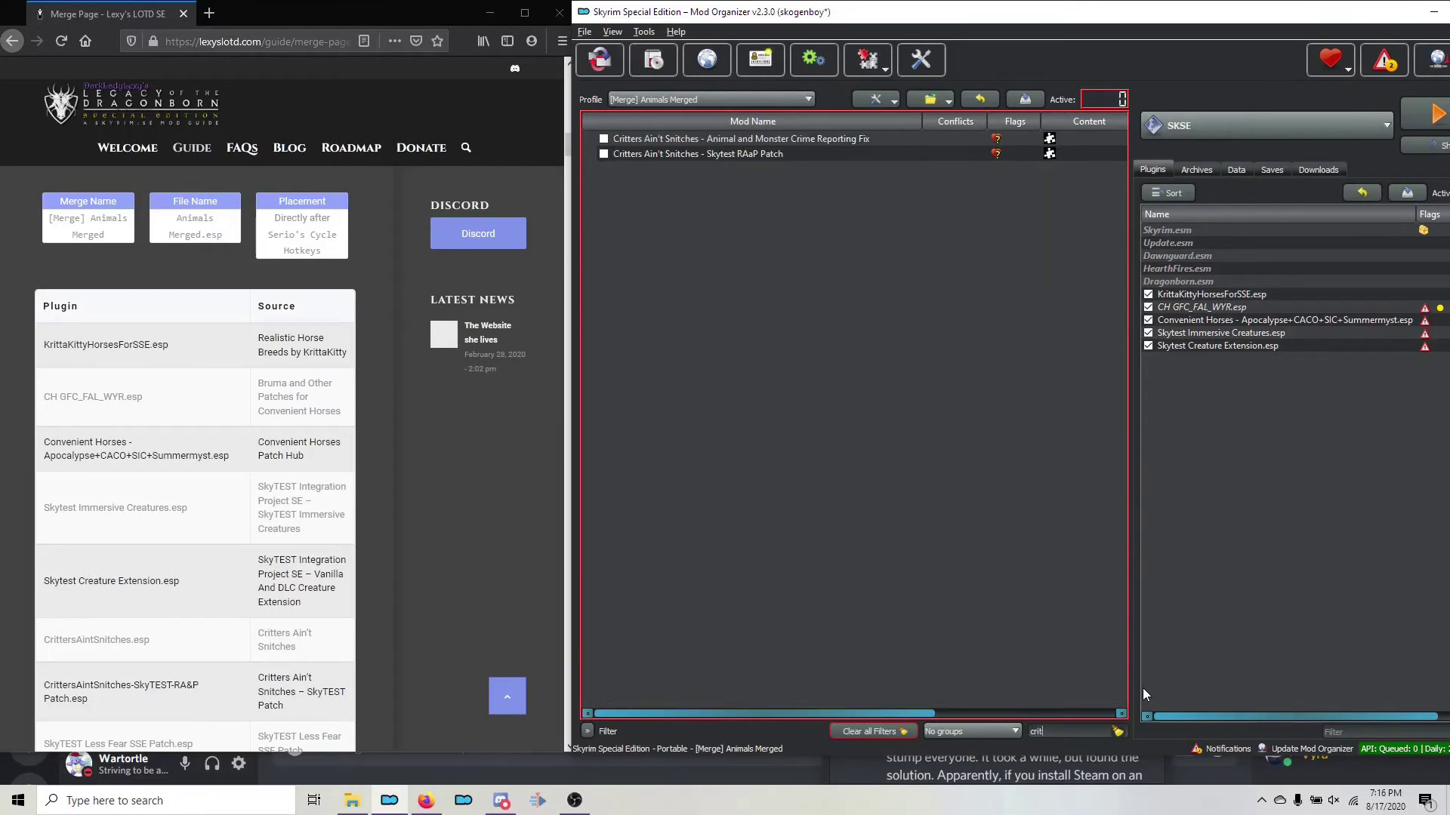
left_click(604, 142)
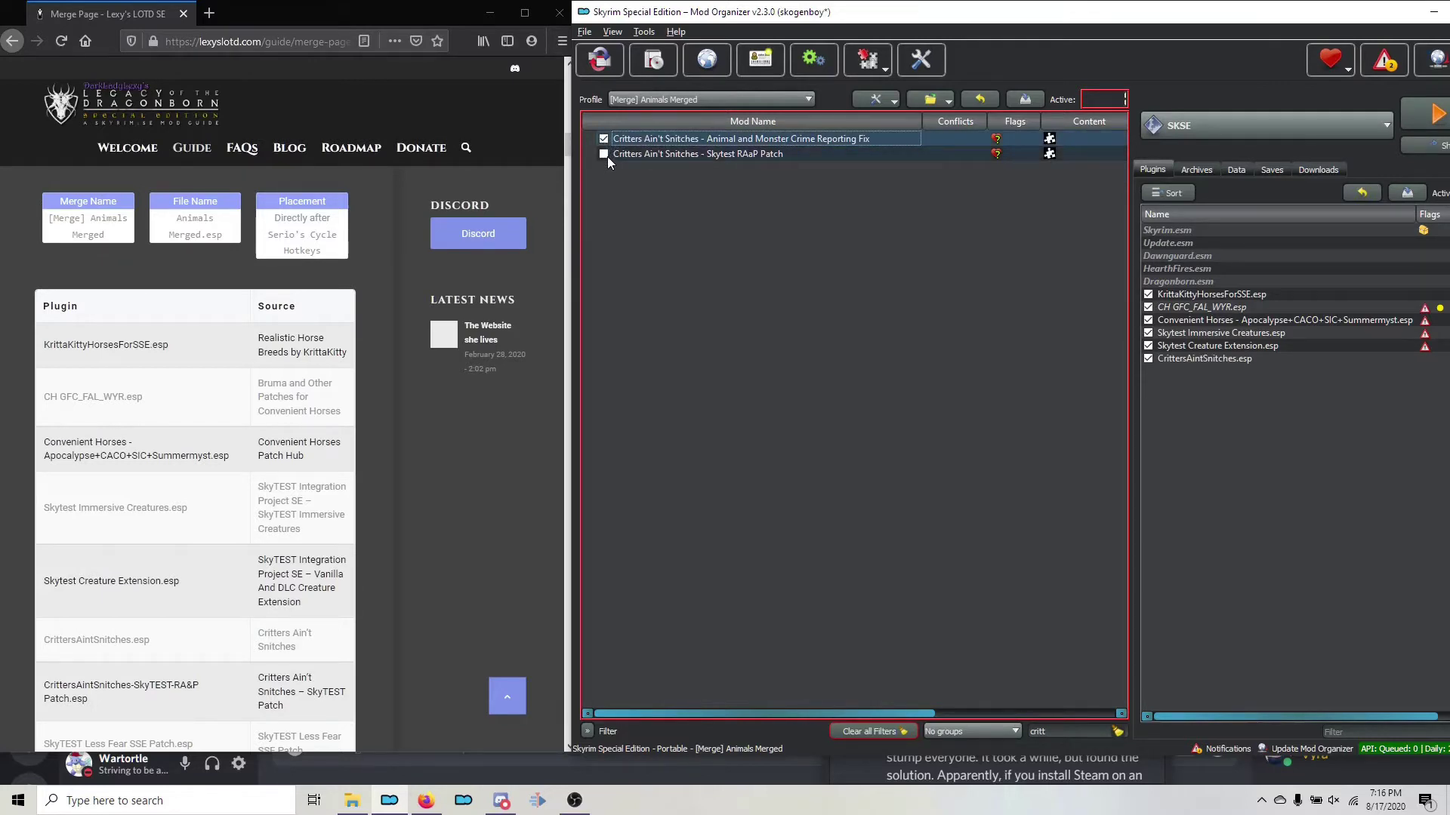
left_click(603, 154)
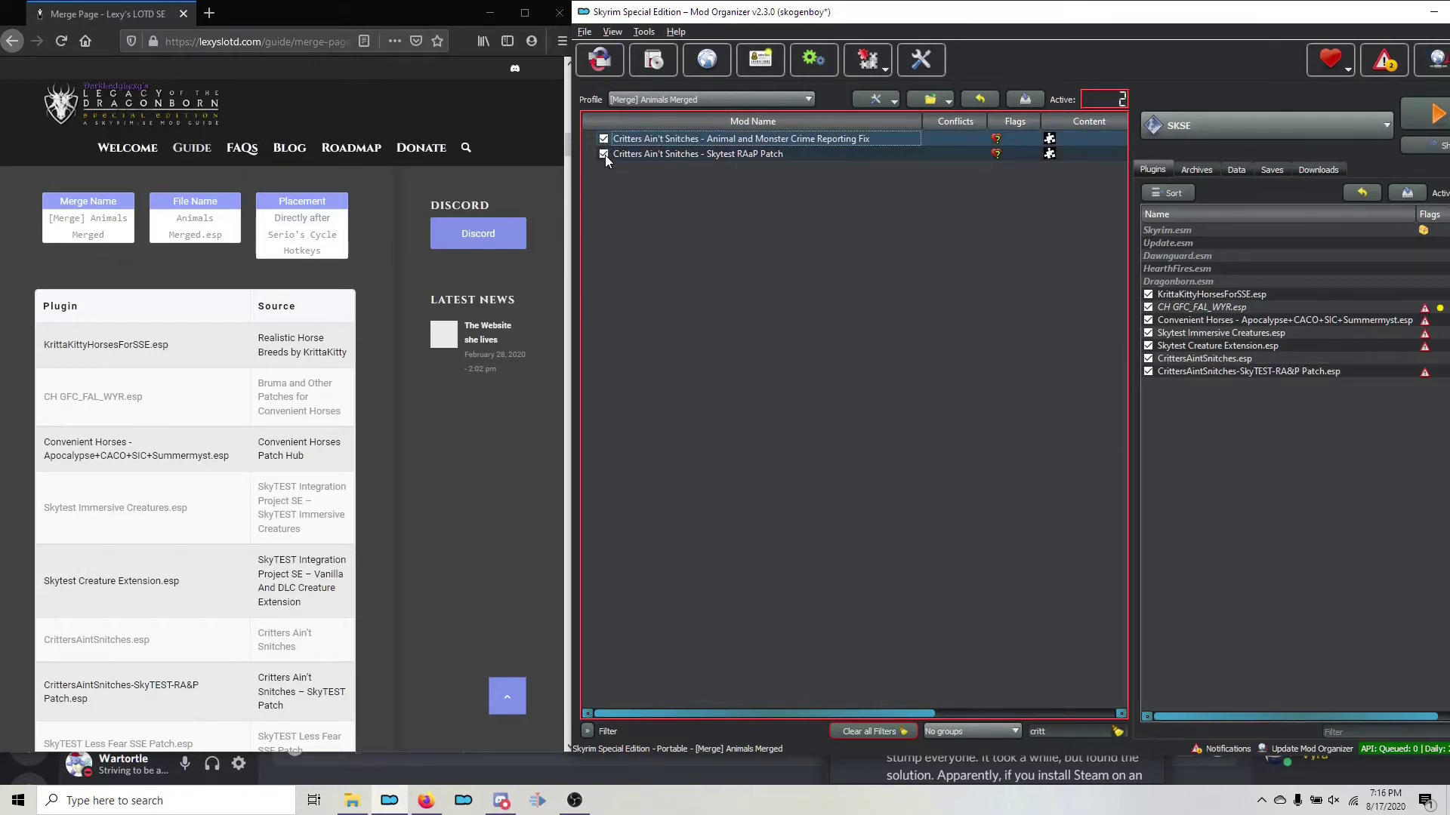
Filter the mod list by "skytes" and enable SkyTEST Less Fear SSE Patch
scroll(438, 529, "down", 3)
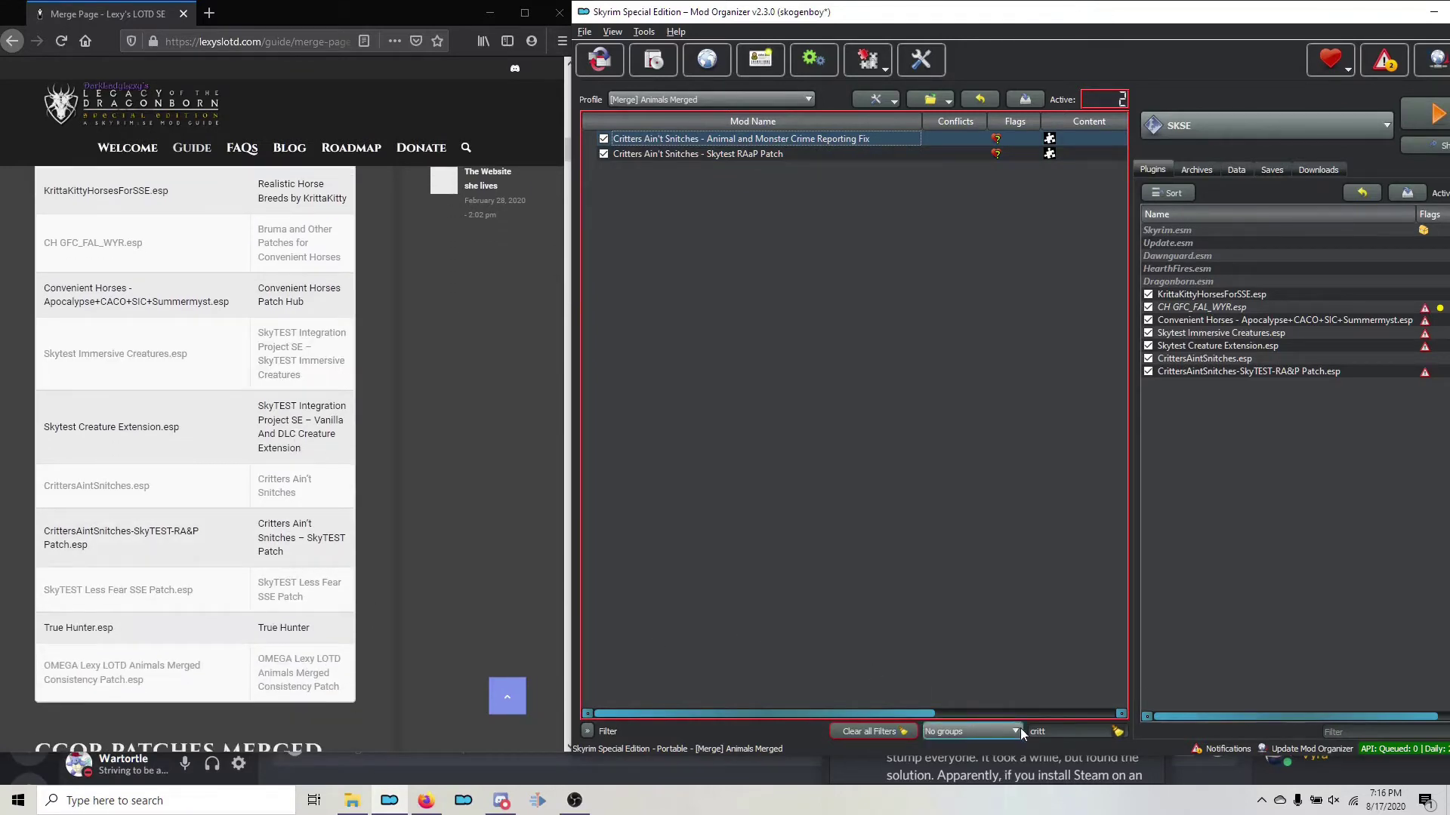
double_click(1025, 736)
type("sky")
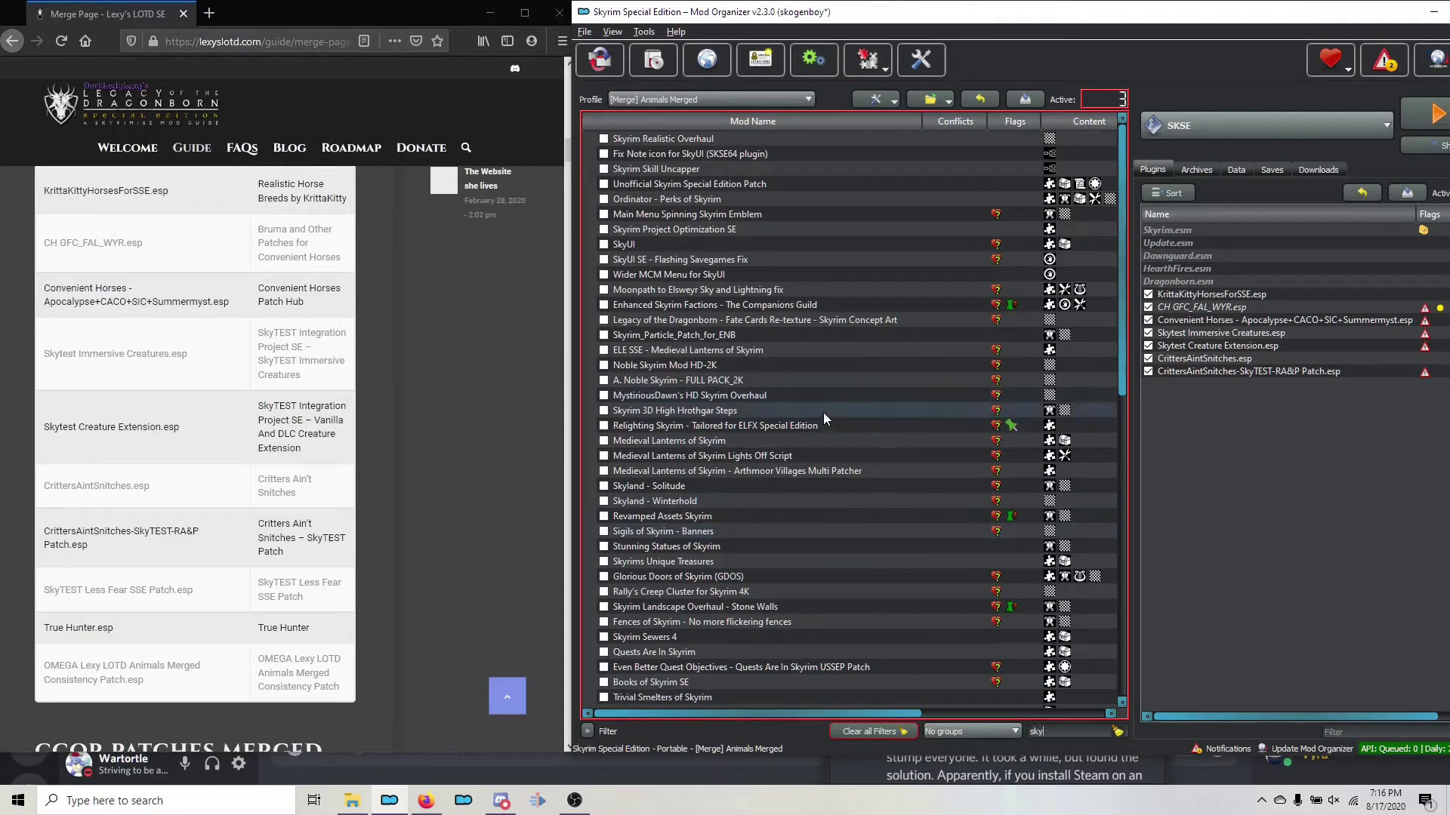
type("tes")
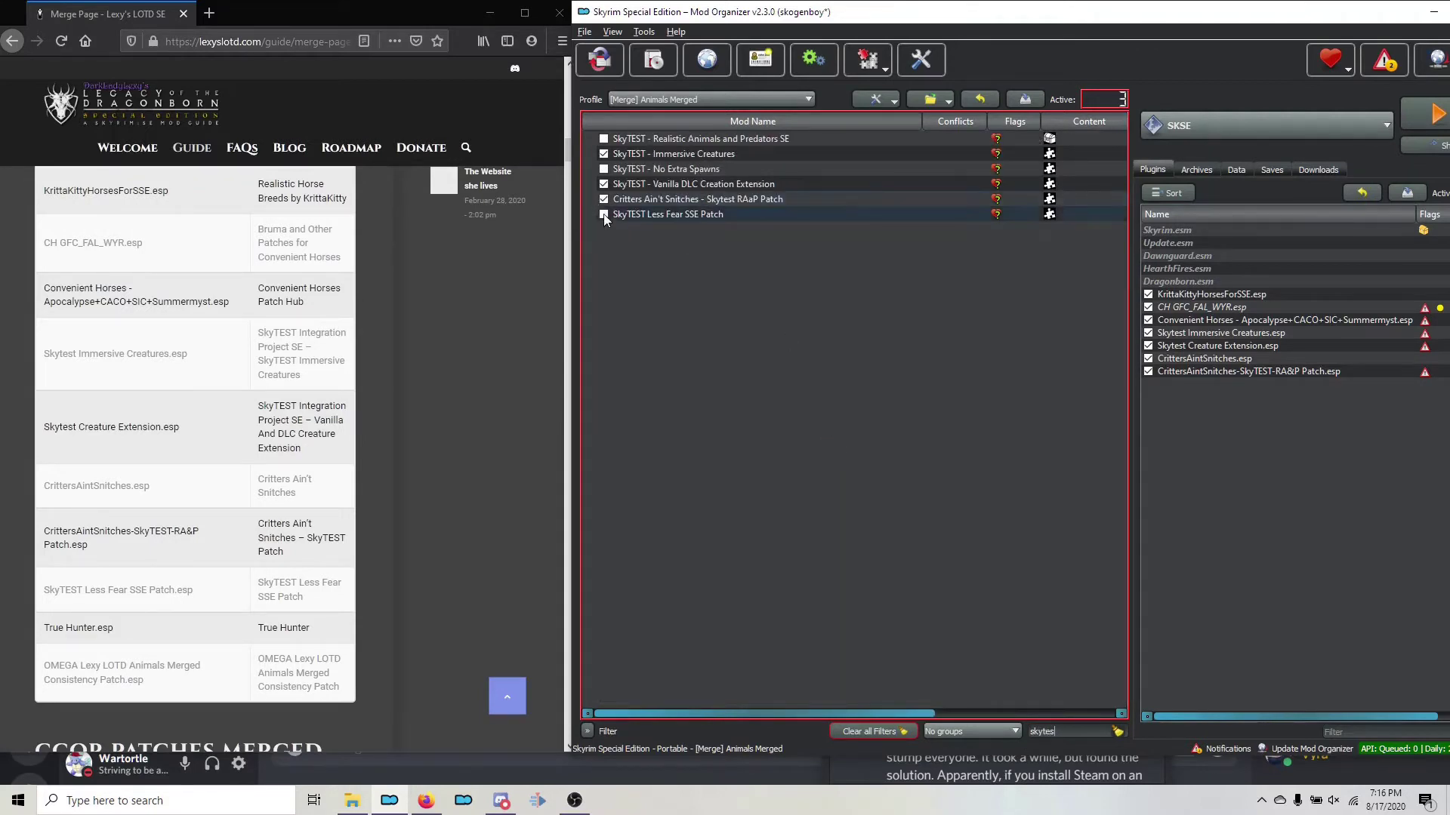
left_click(603, 215)
Enable True Hunter and the OMEGA Lexy LOTD Animals Merged Consistency Patch, filtering the mod list by "tru" and "omega" respectively
key("ctrl+a")
type("trur")
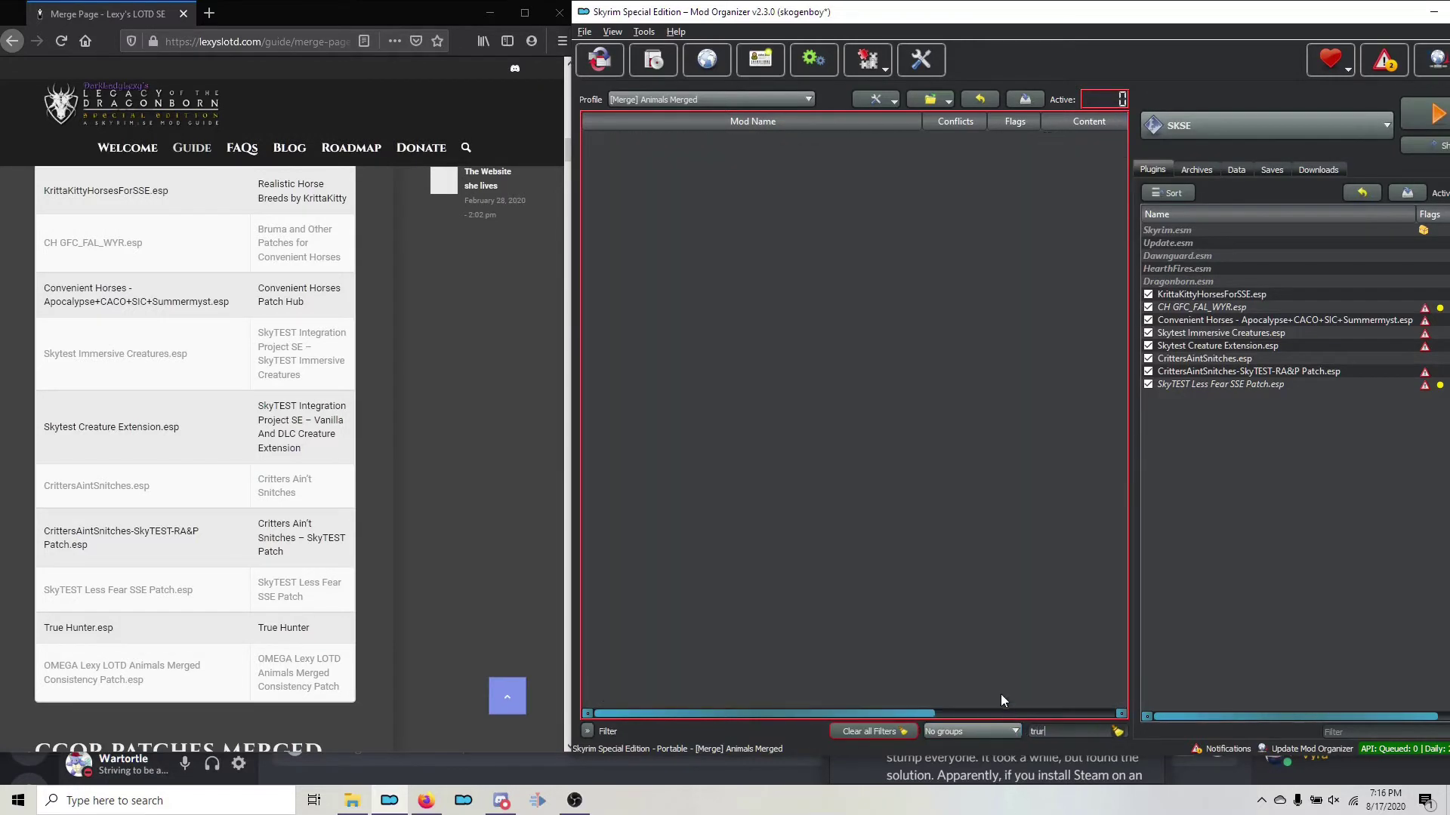
key("BackSpace")
left_click(603, 184)
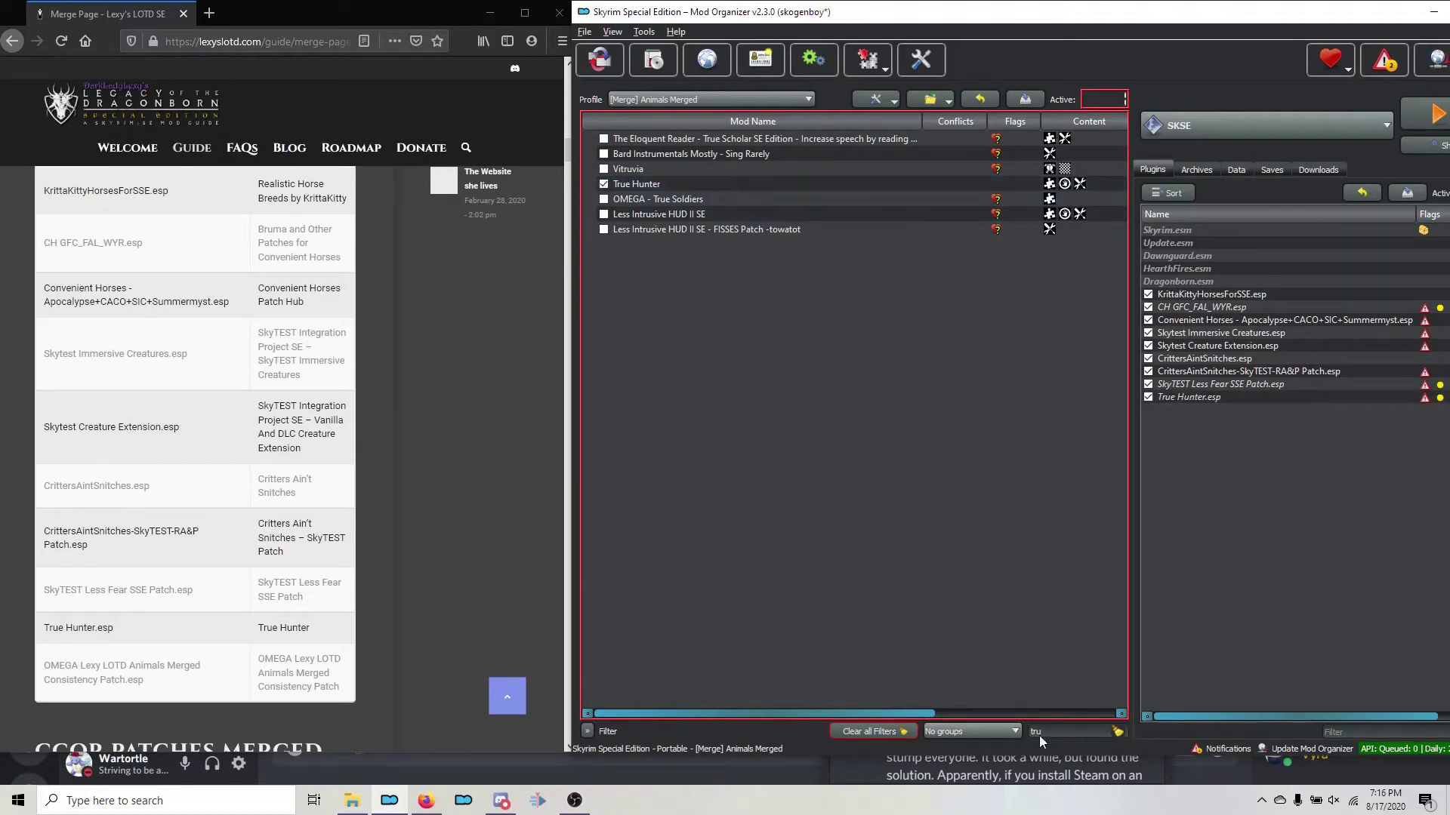
type("omega")
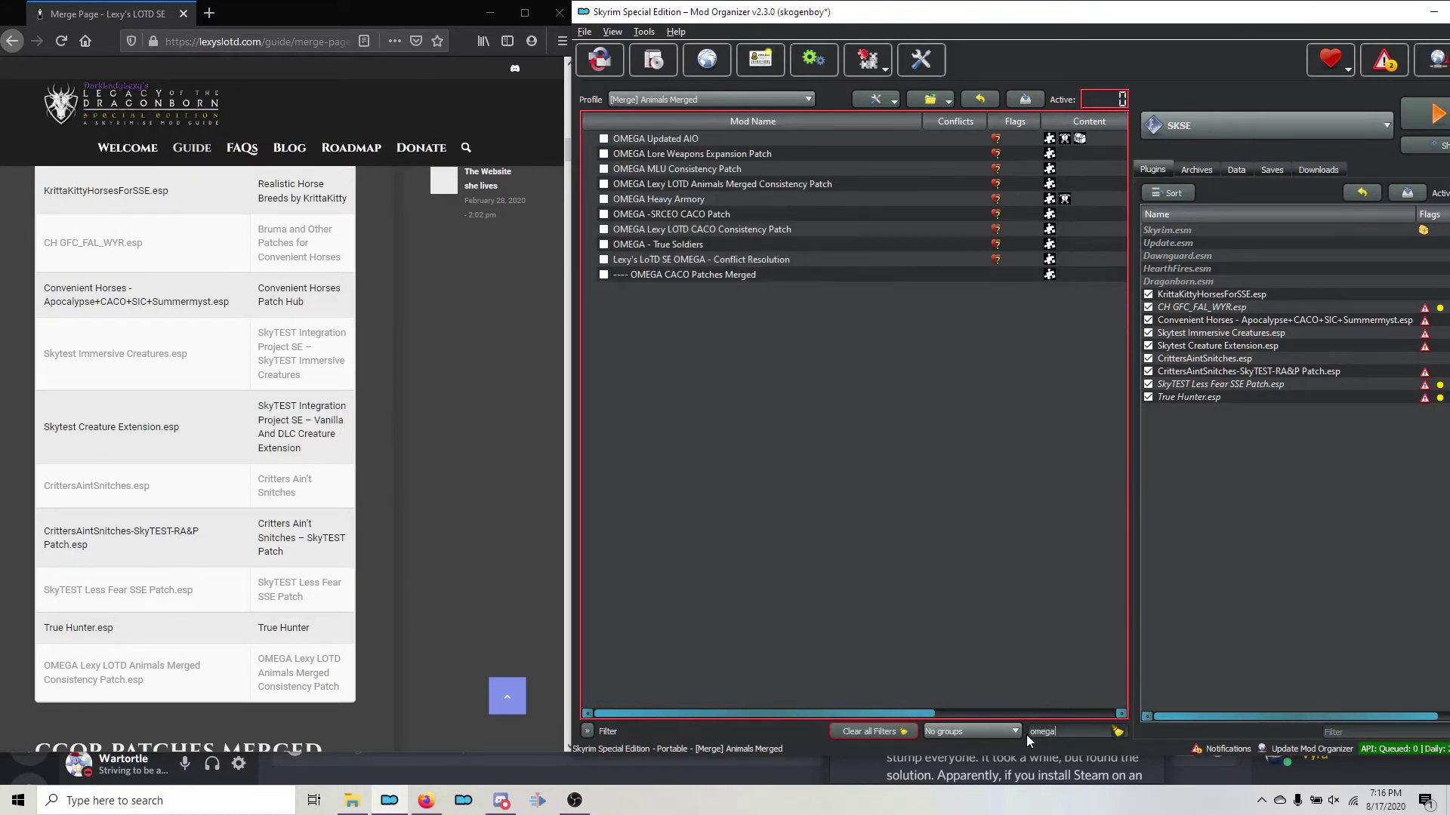
left_click(603, 186)
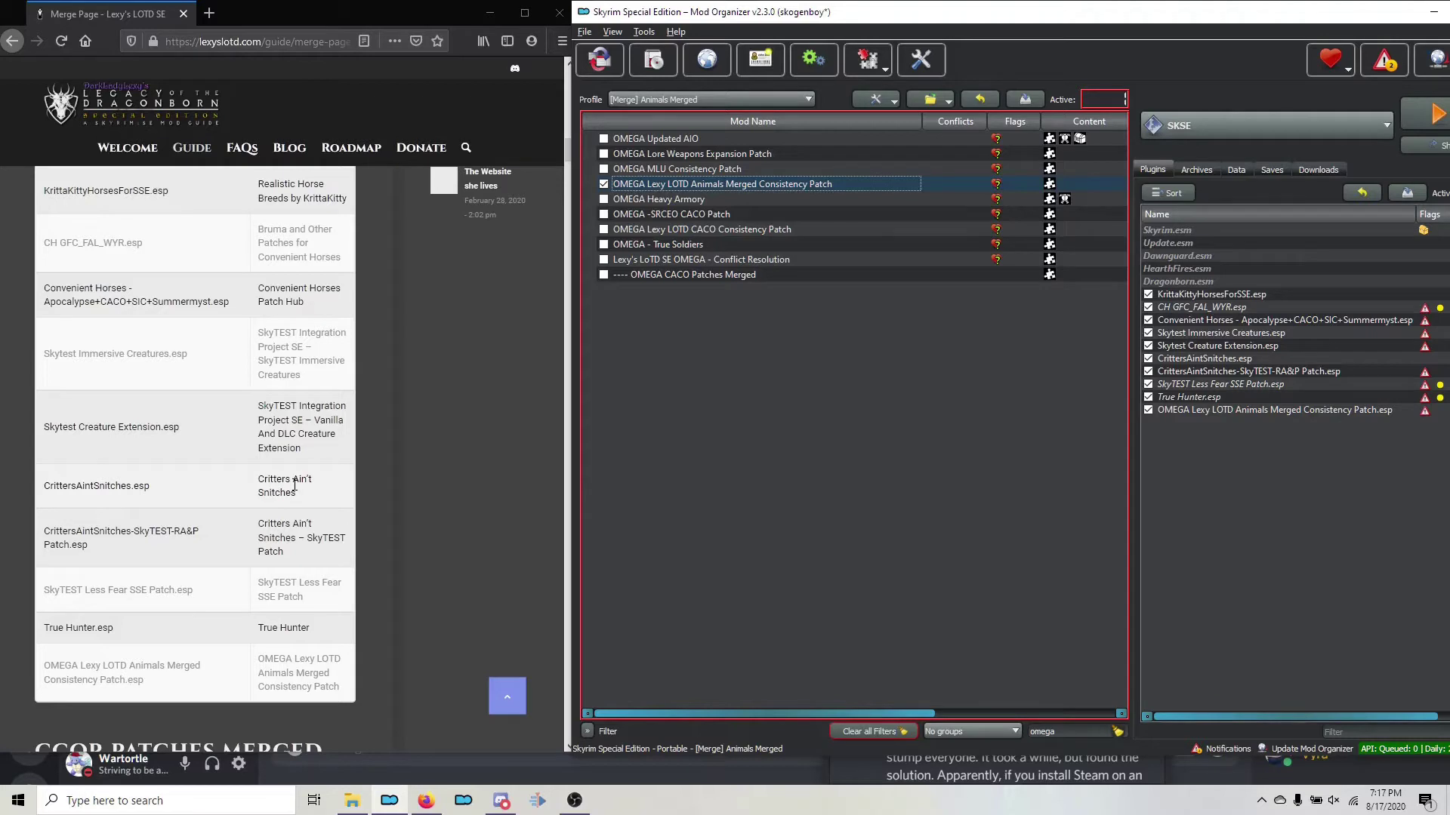
Review the required-master notes for Animals Merged in the guide and maximize the Mod Organizer window
scroll(295, 483, "up", 5)
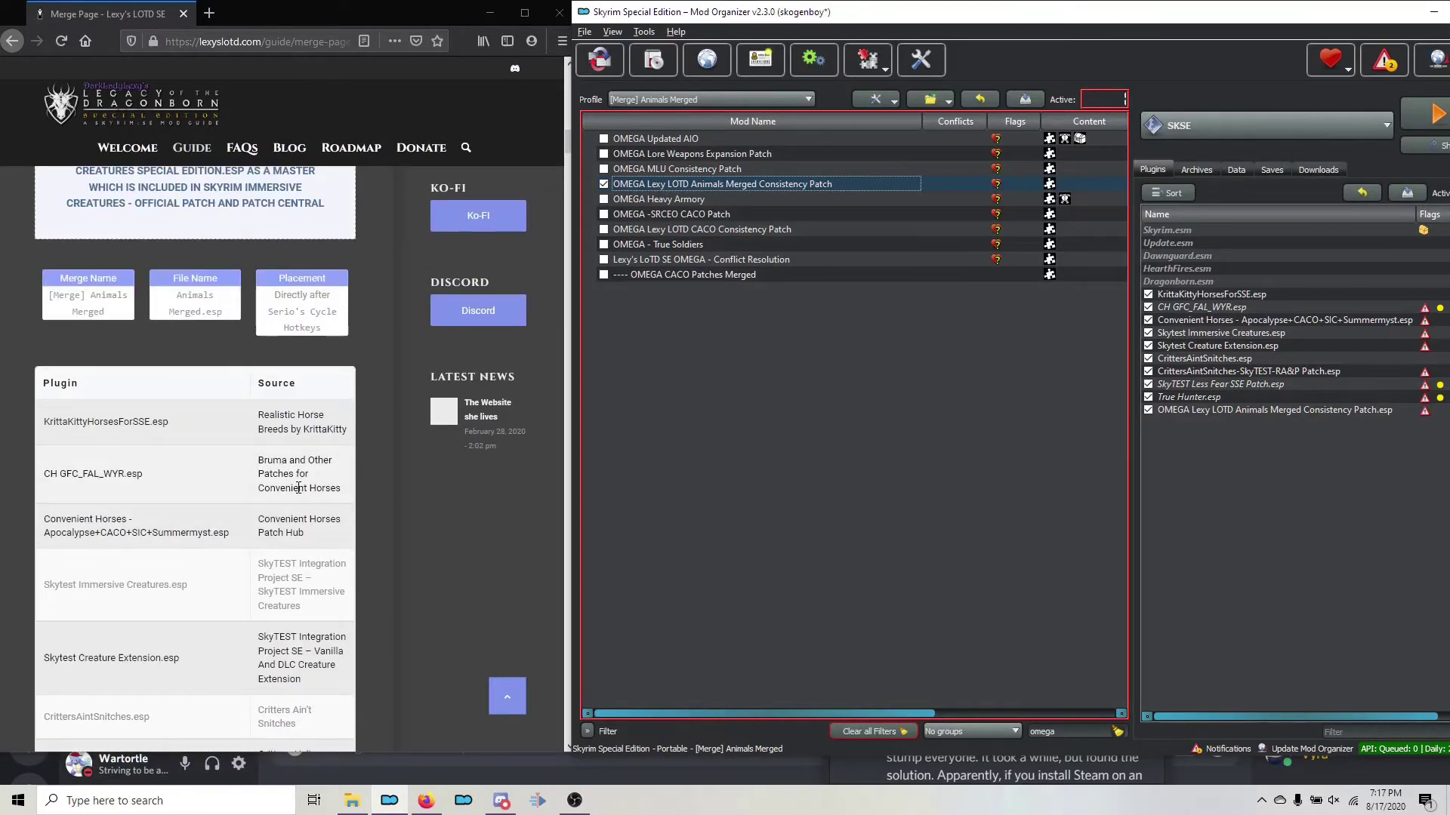
scroll(298, 488, "up", 5)
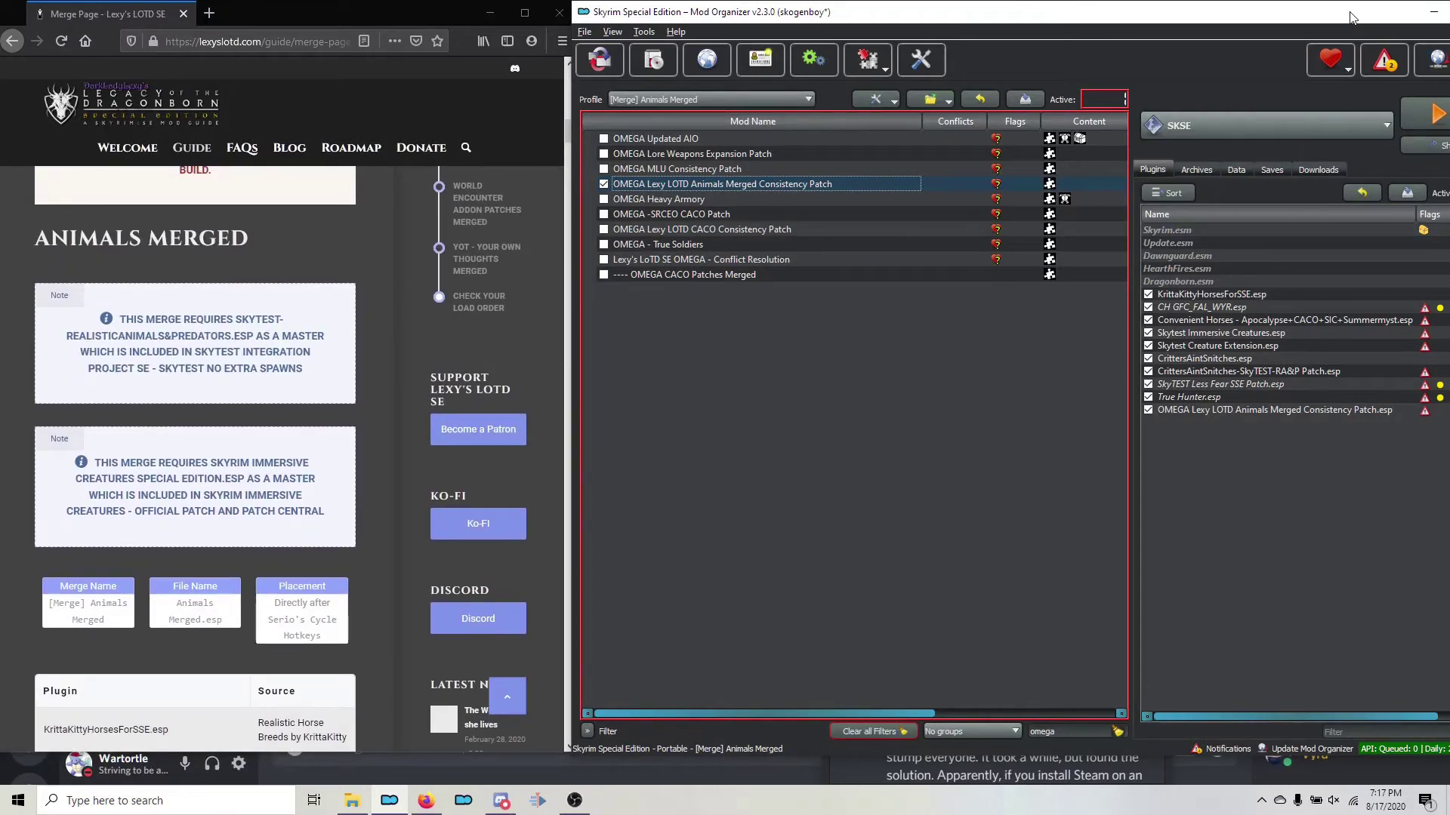
left_click_drag(1354, 16, 1292, 23)
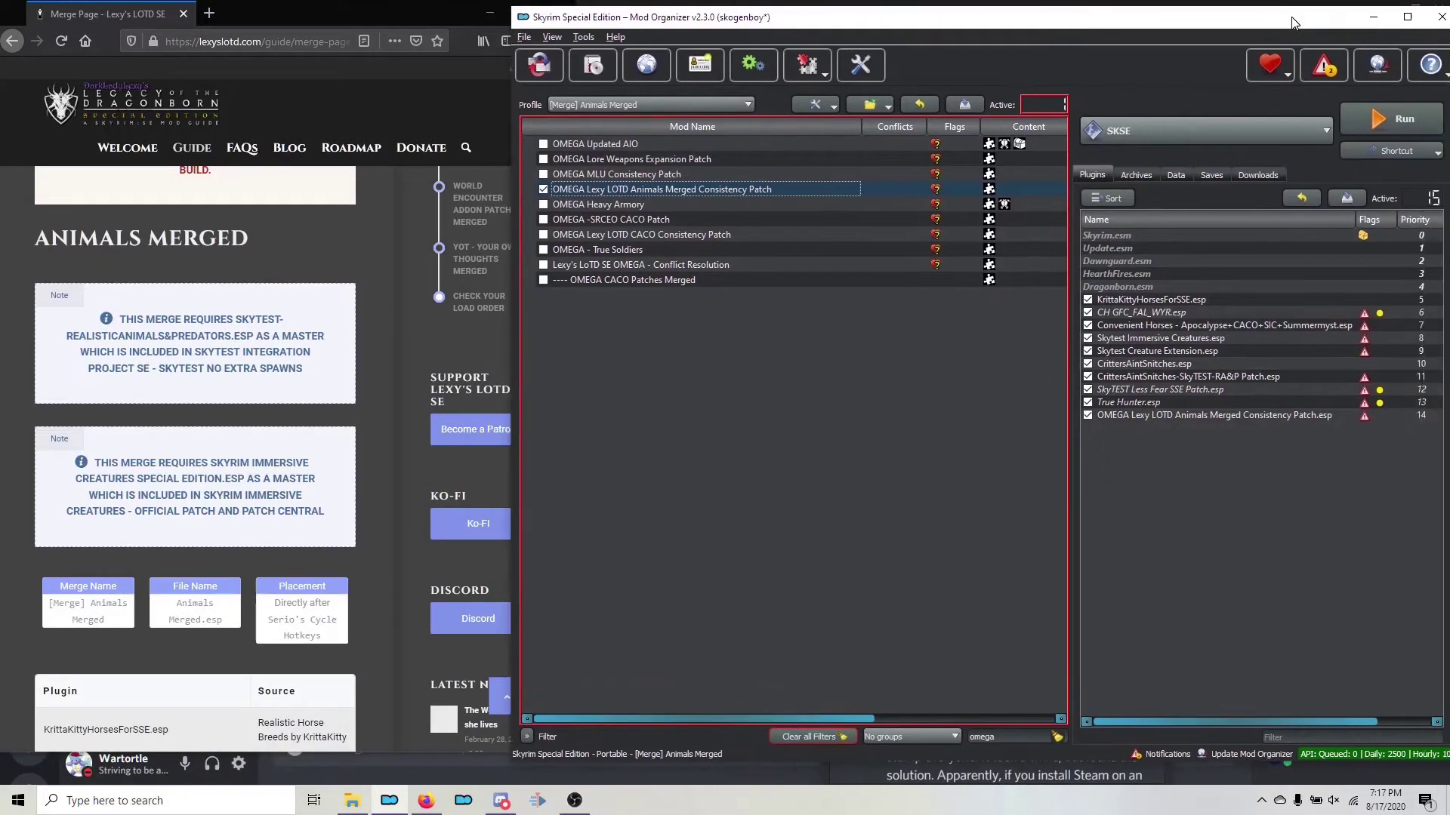
left_click(1405, 17)
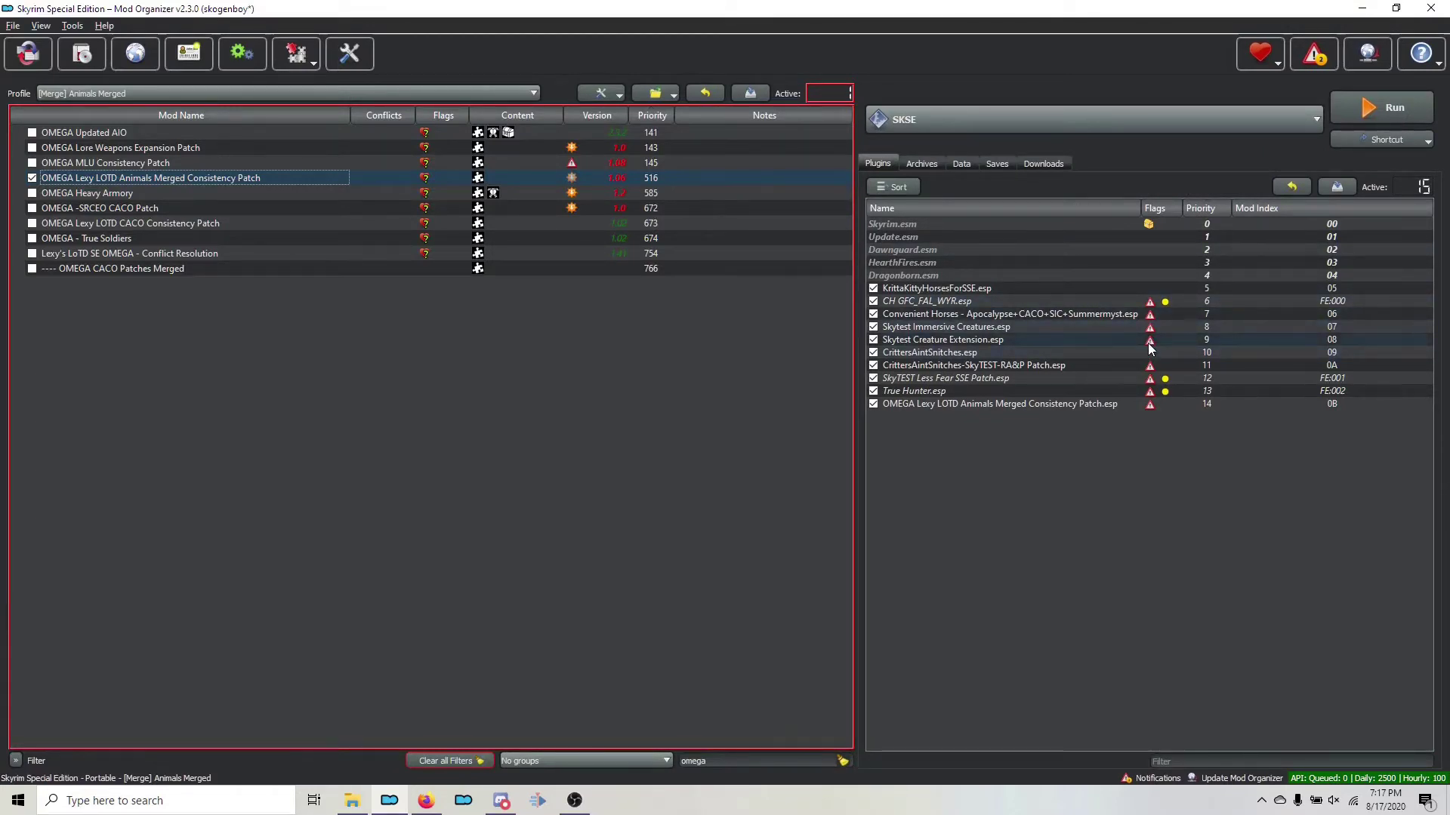
Clear the mod list filter and inspect the missing masters of the flagged plugins, including CH GFC_FAL_WYR.esp
mouse_move(1148, 345)
mouse_move(1151, 407)
double_click(732, 761)
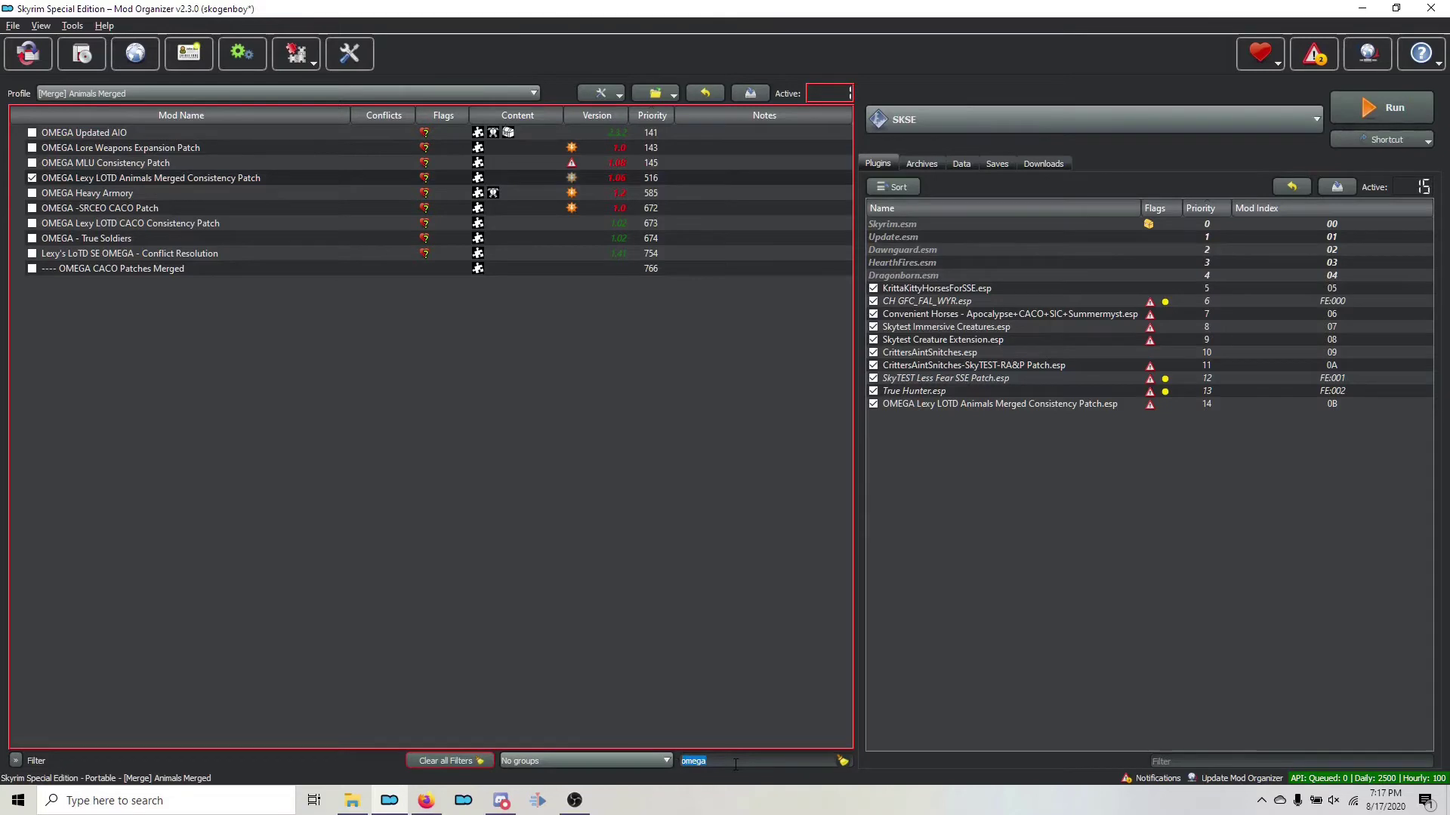
key("BackSpace")
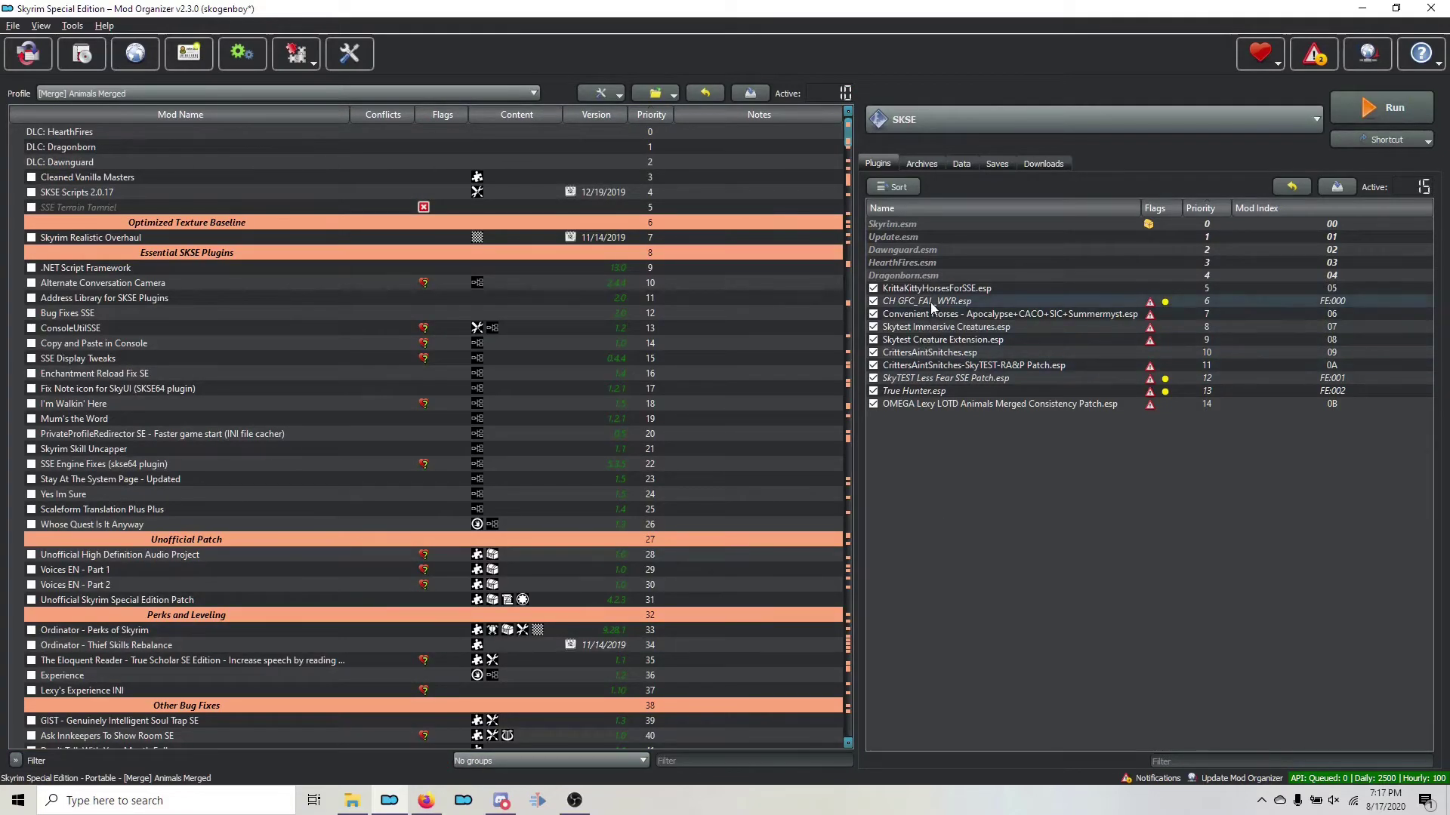
mouse_move(932, 301)
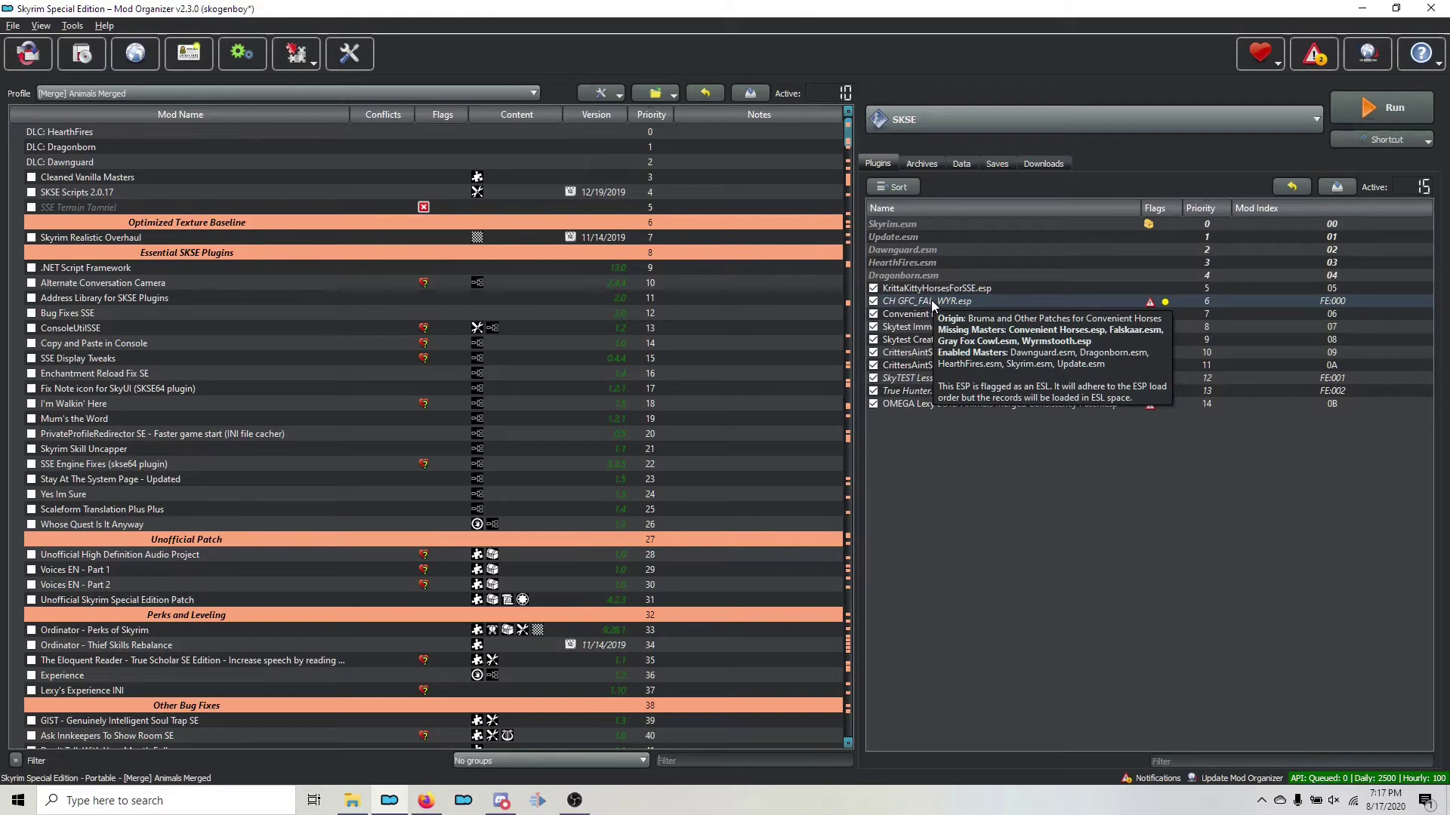
Filter the mod list by "conve" and enable the Convenient Horses mod
left_click(735, 761)
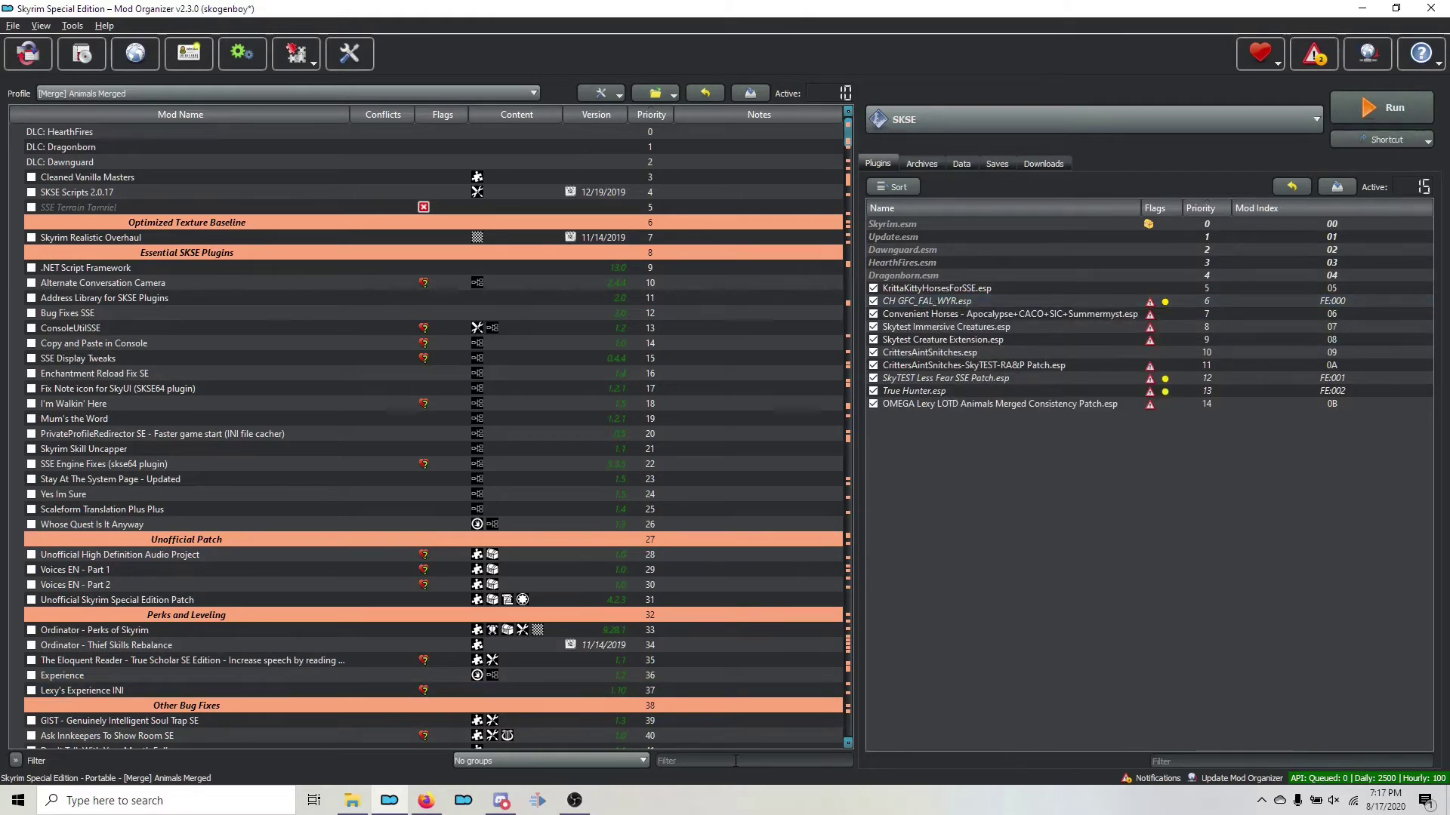
type("conve")
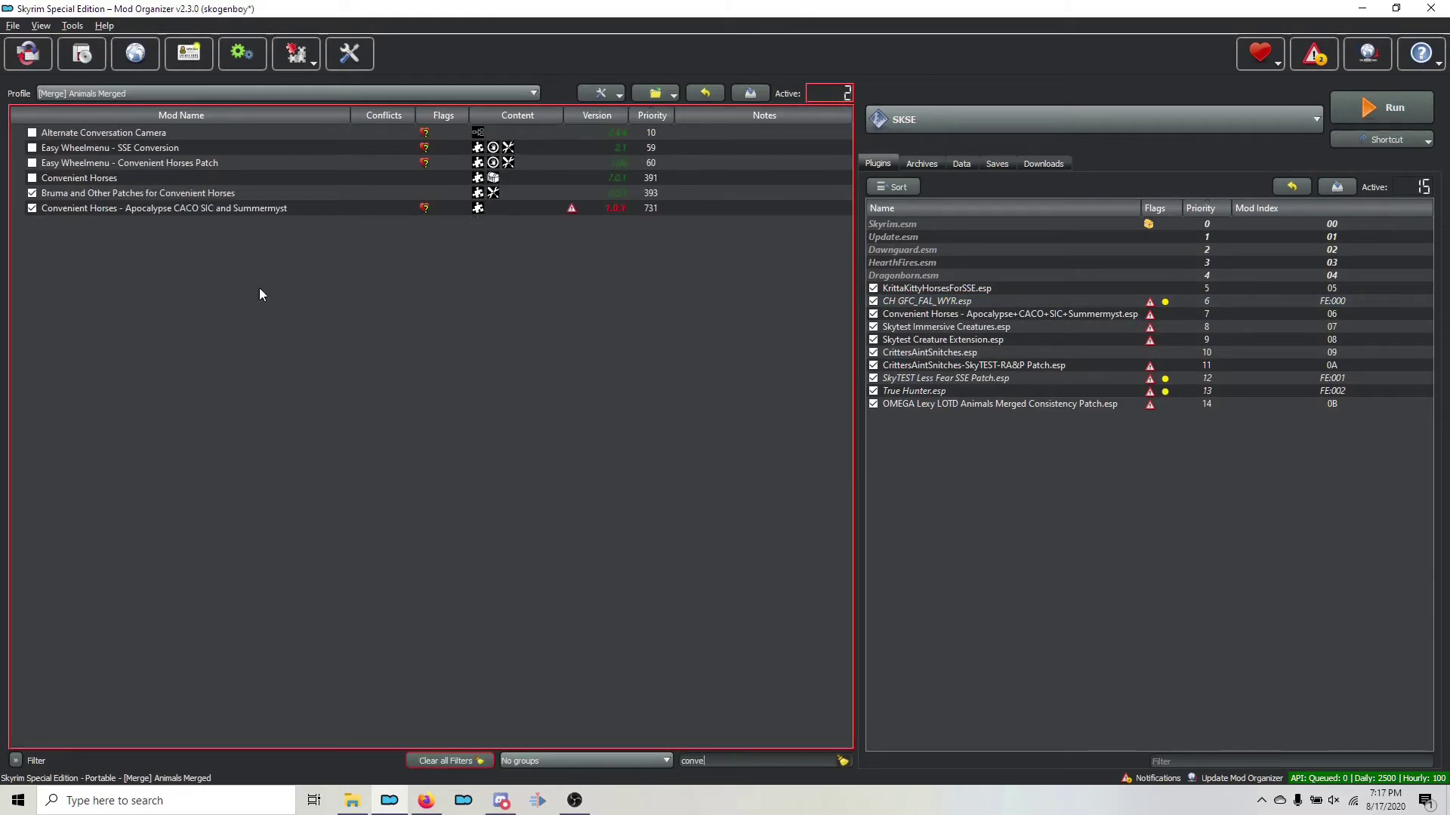
left_click(32, 178)
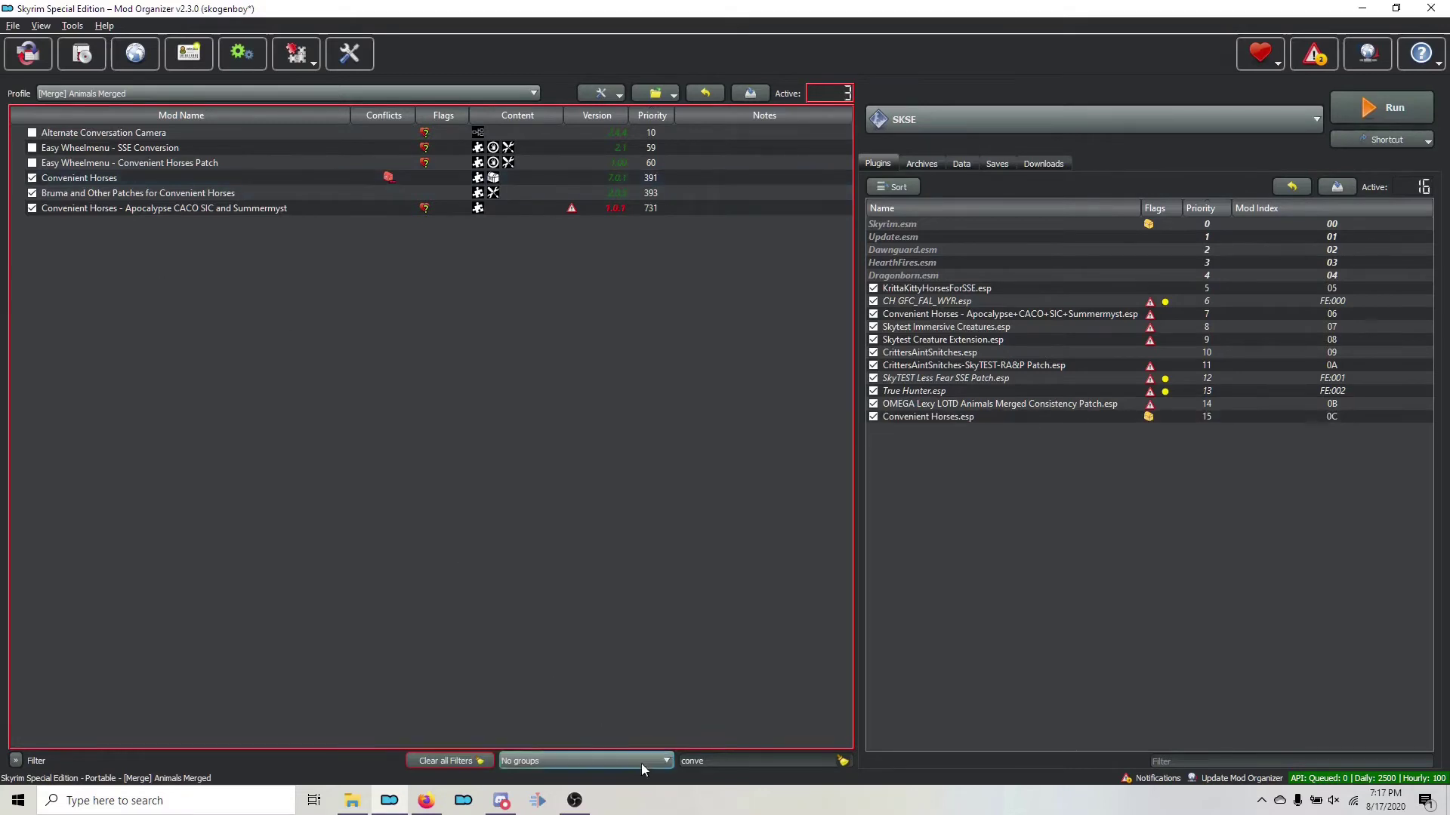
Filter the mod list by "falsk" and enable the main Falskaar mod
double_click(678, 763)
type("falsk")
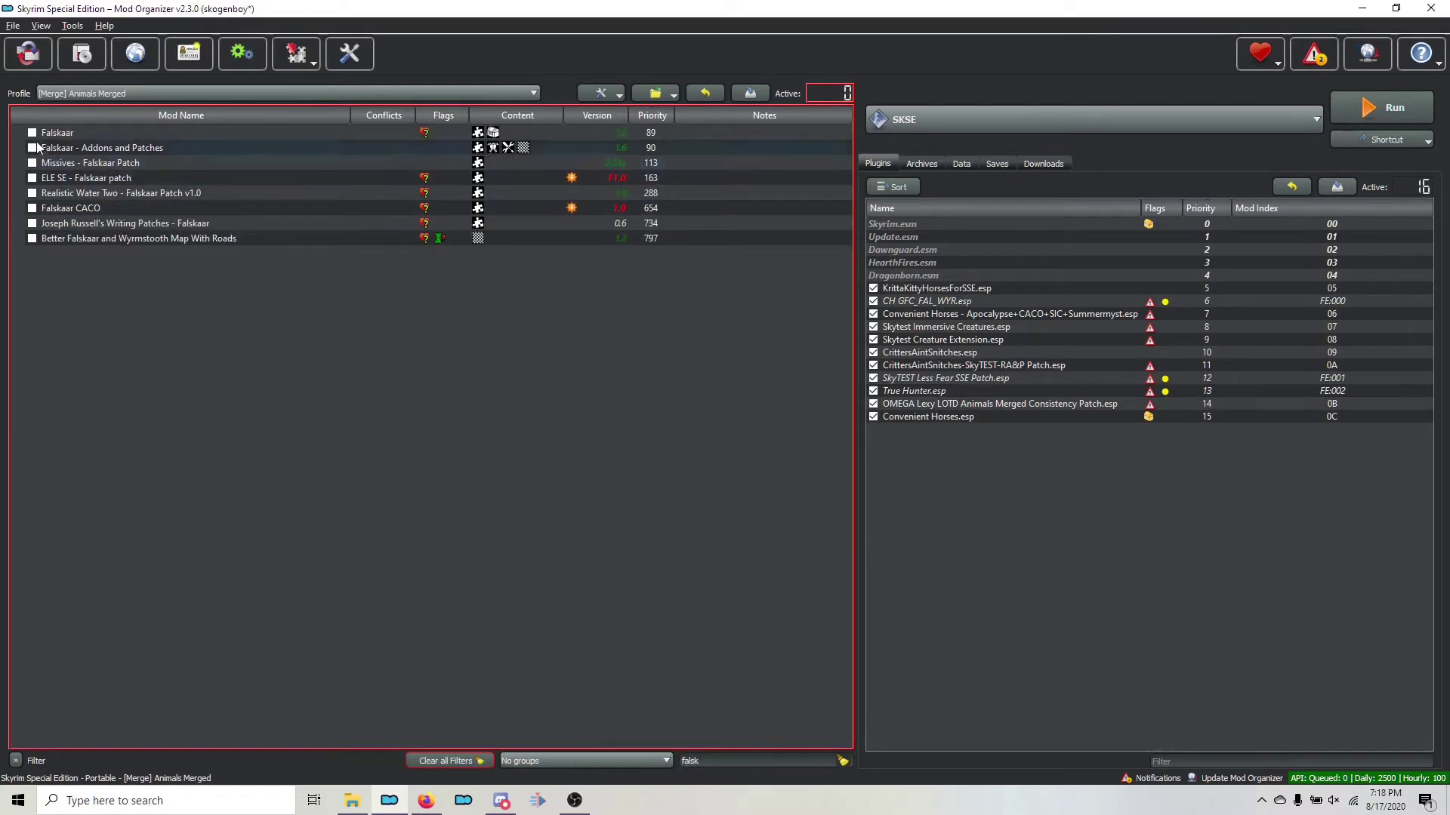
left_click(32, 132)
Filter the mod list by "wyr" and enable the main Wyrmstooth mod
double_click(751, 766)
type("wyms")
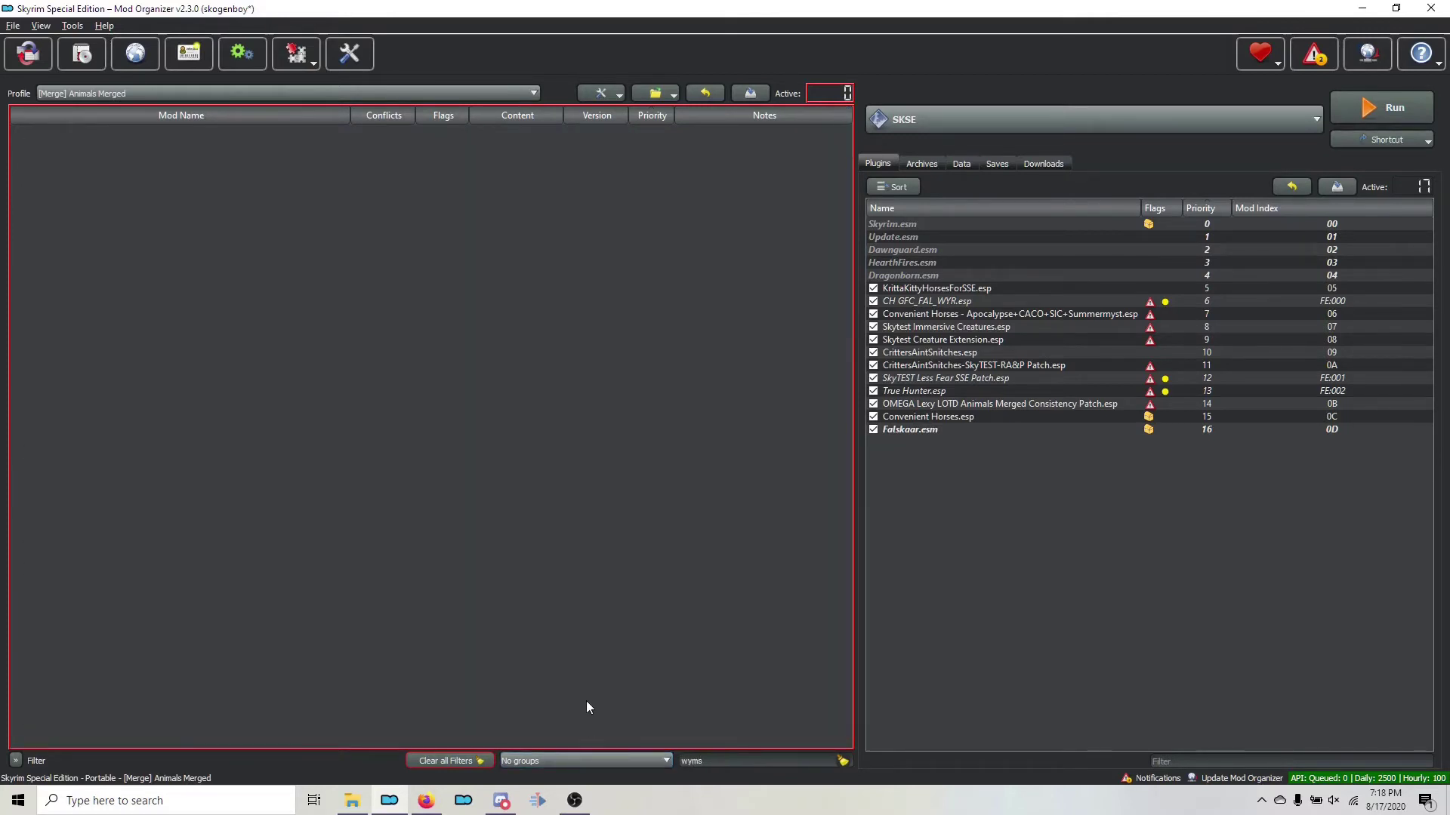
key("BackSpace")
key("BackSpace")
type("r")
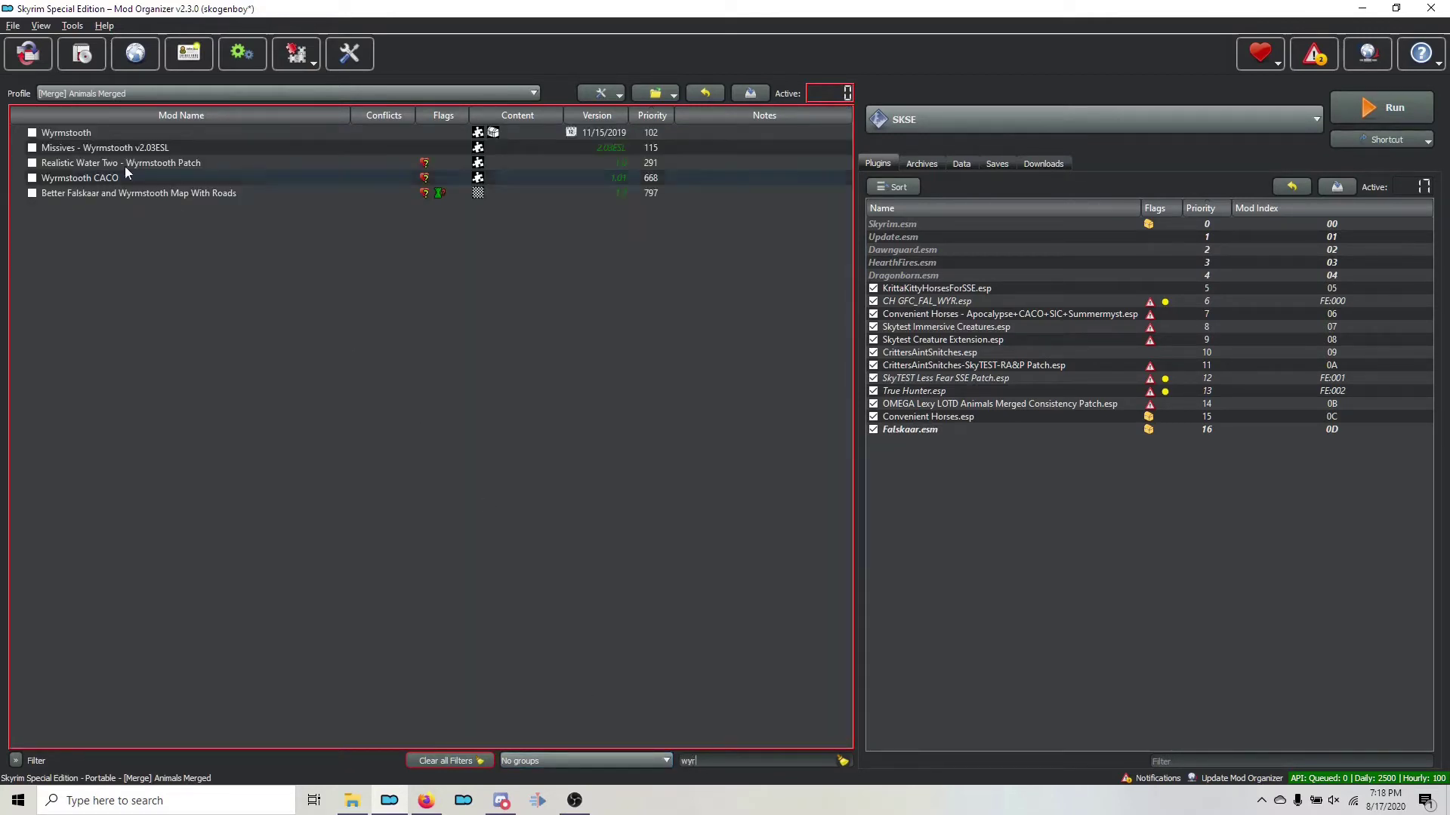
left_click(32, 133)
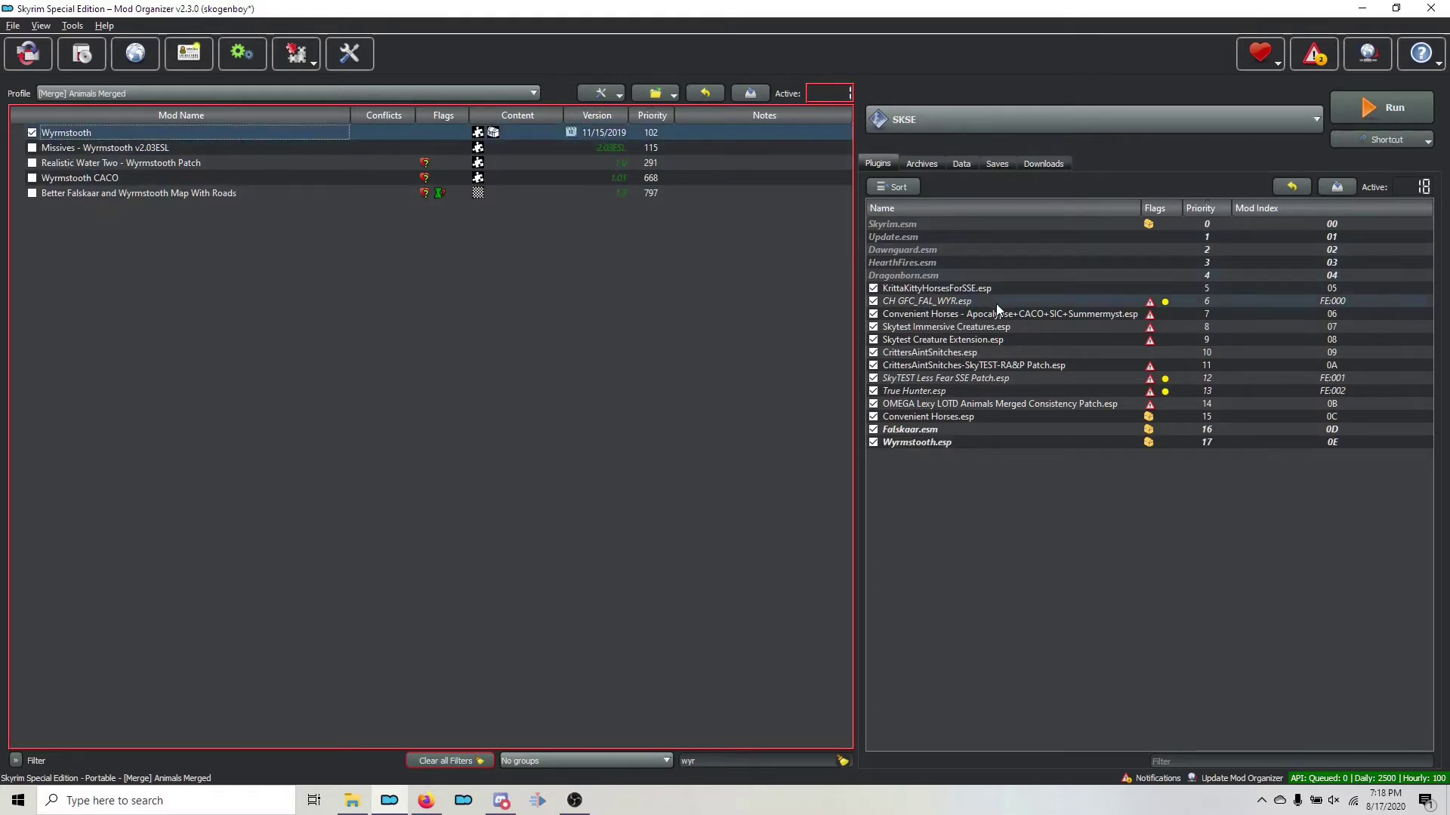
Clear the mod list filter and switch to the Lexy LotD profile
mouse_move(995, 302)
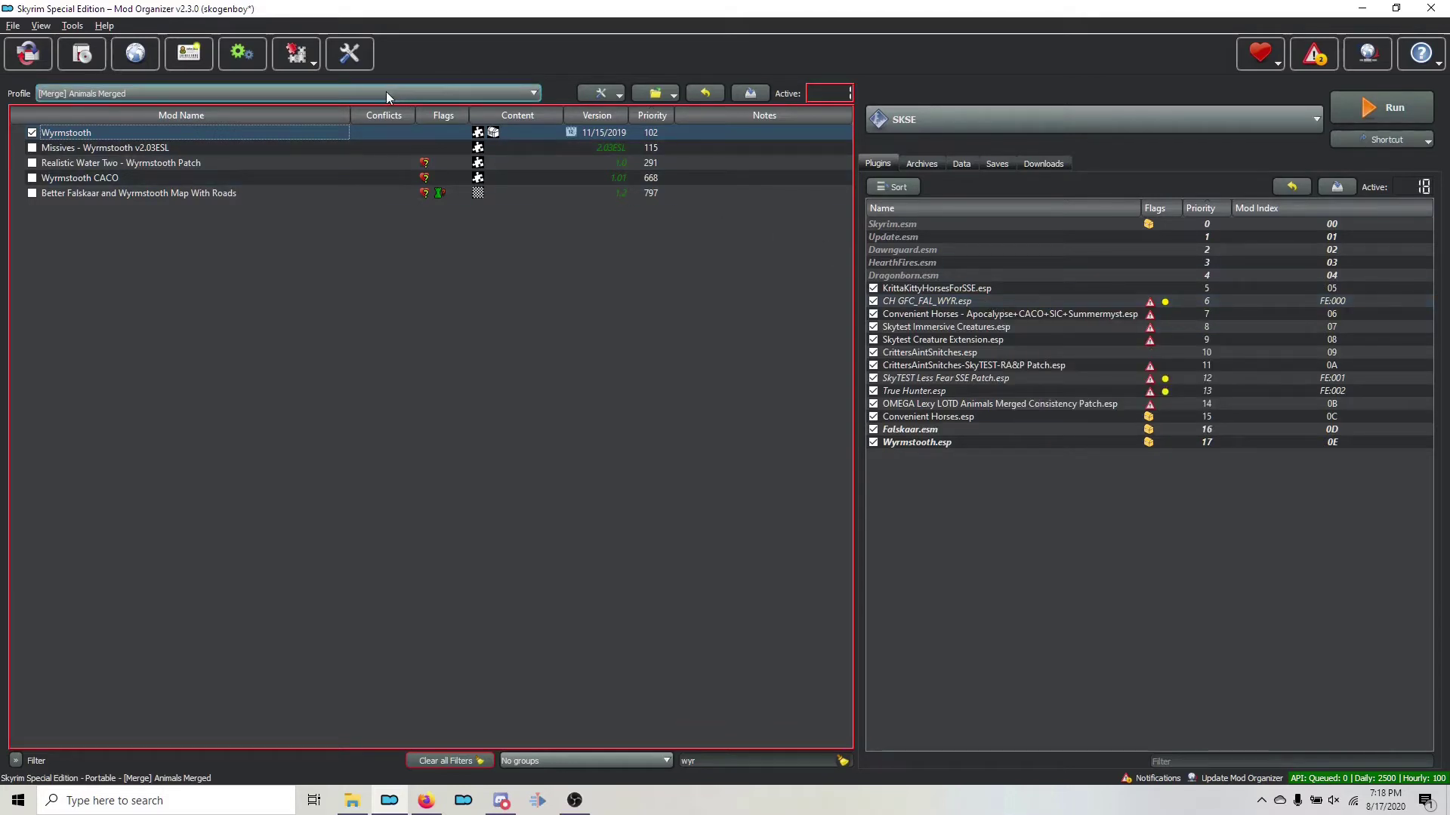
double_click(689, 761)
key("BackSpace")
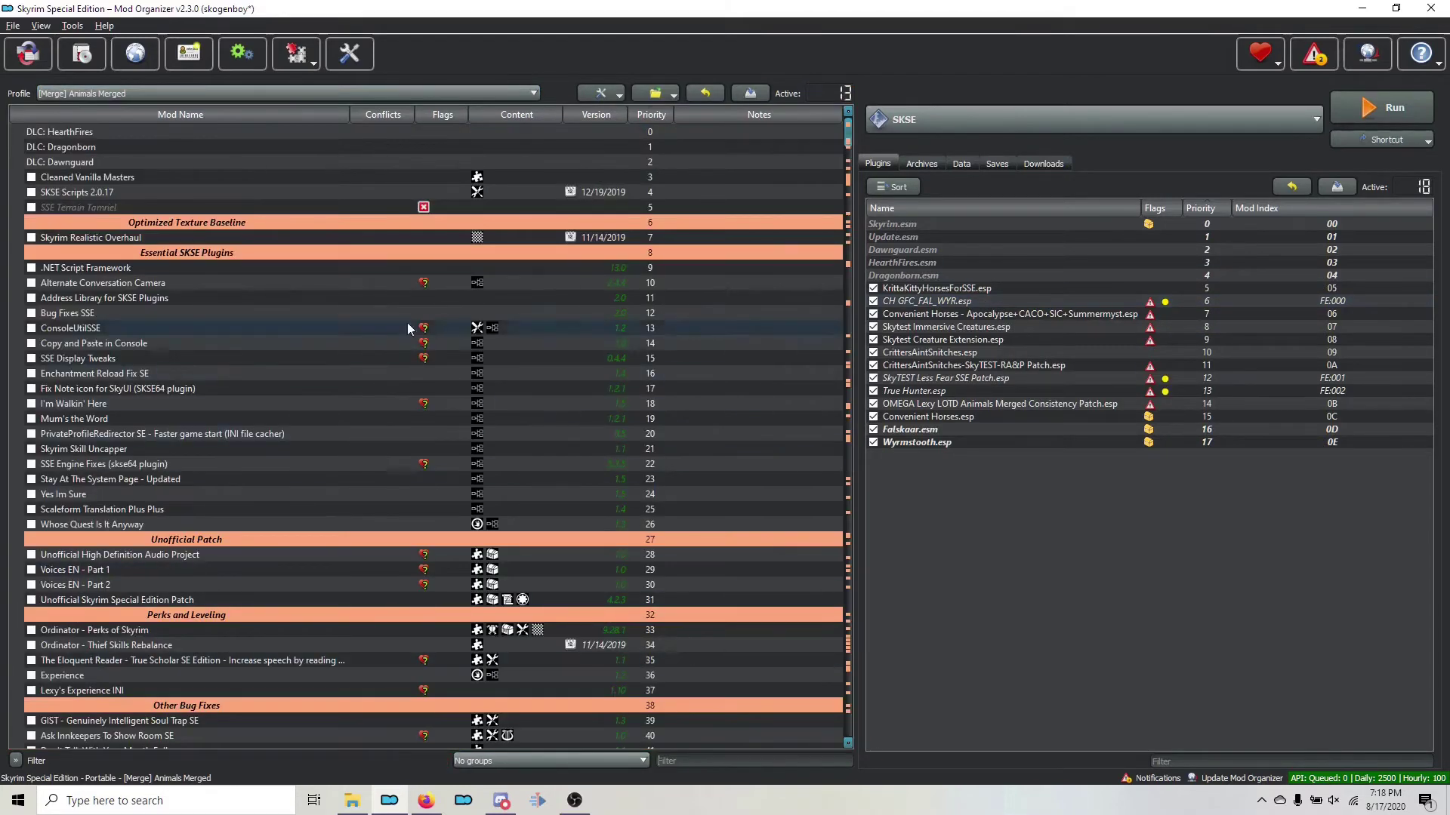
left_click(272, 92)
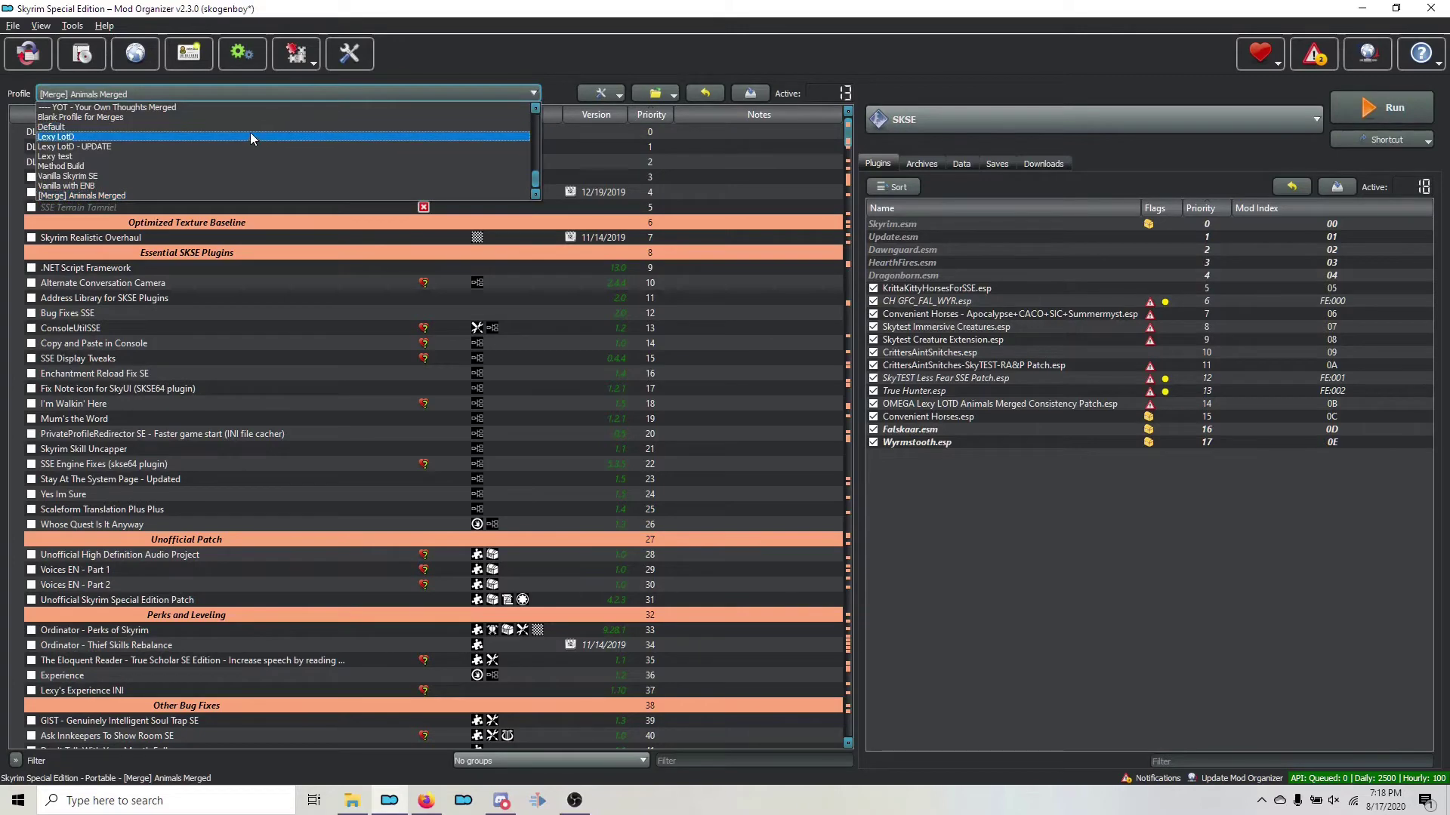
key("Escape")
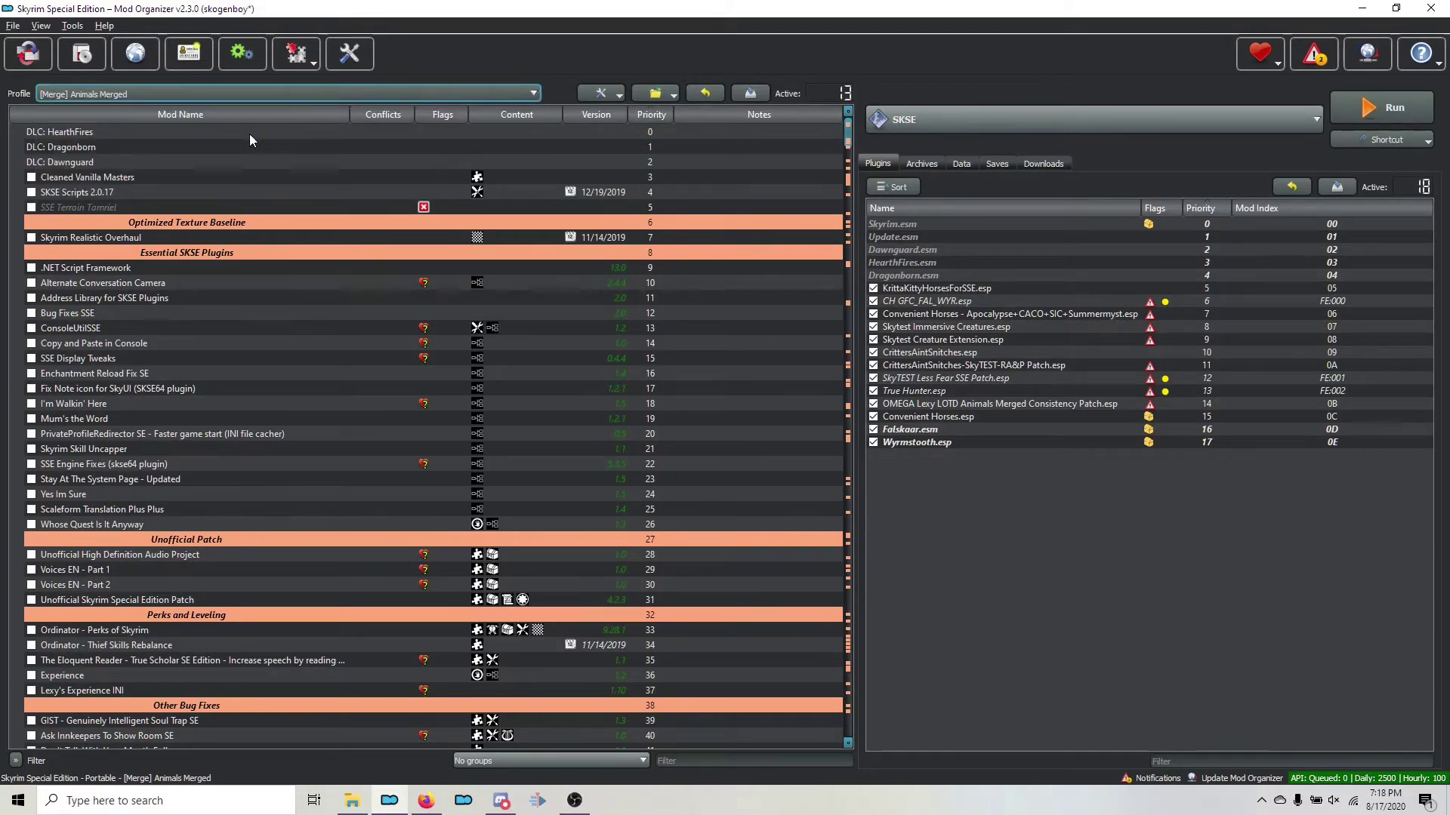
key("Down")
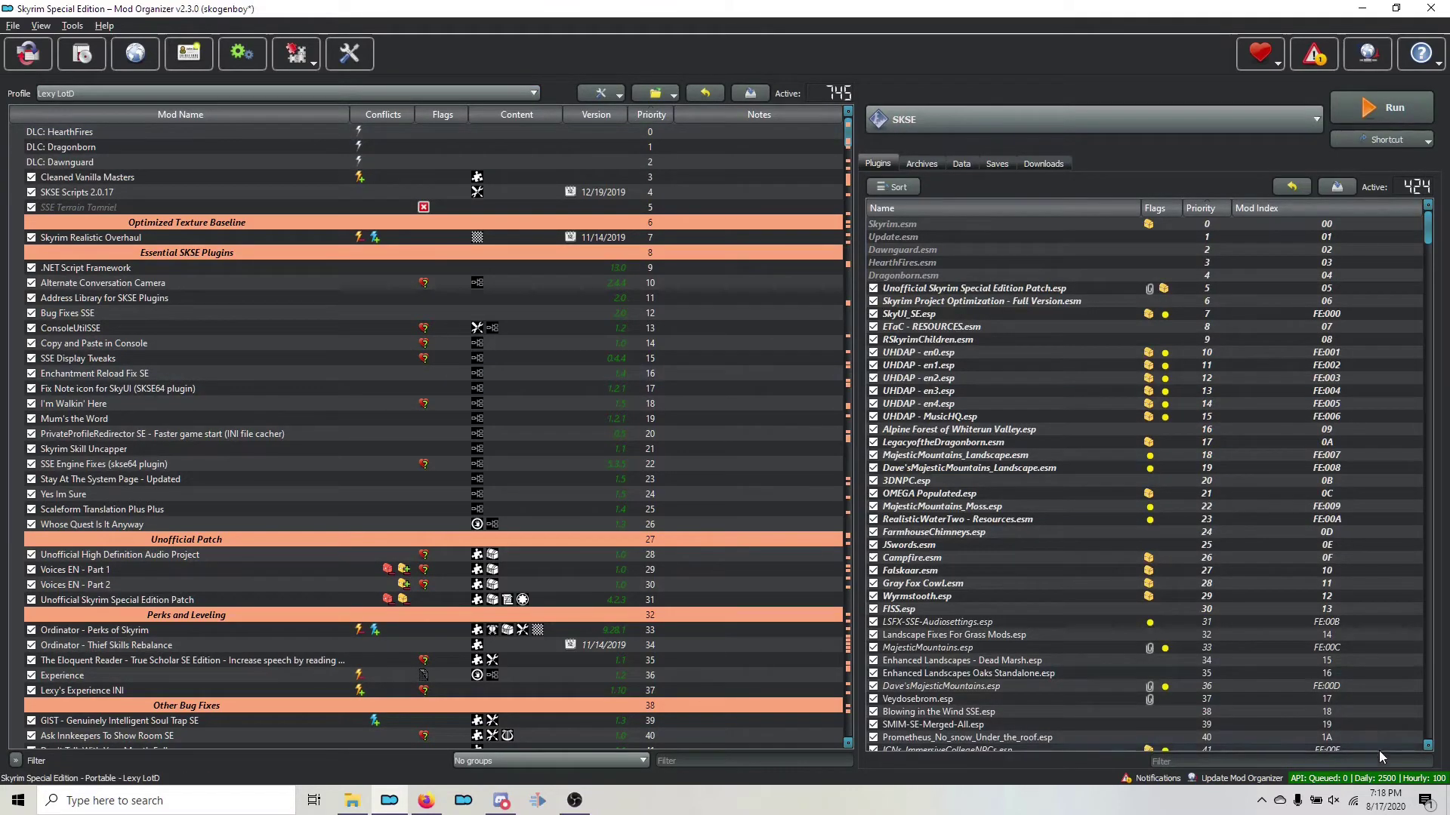
Filter the plugin list by "gra" and check which mod provides Gray Fox Cowl.esm
left_click(1206, 762)
type("gre")
key("BackSpace")
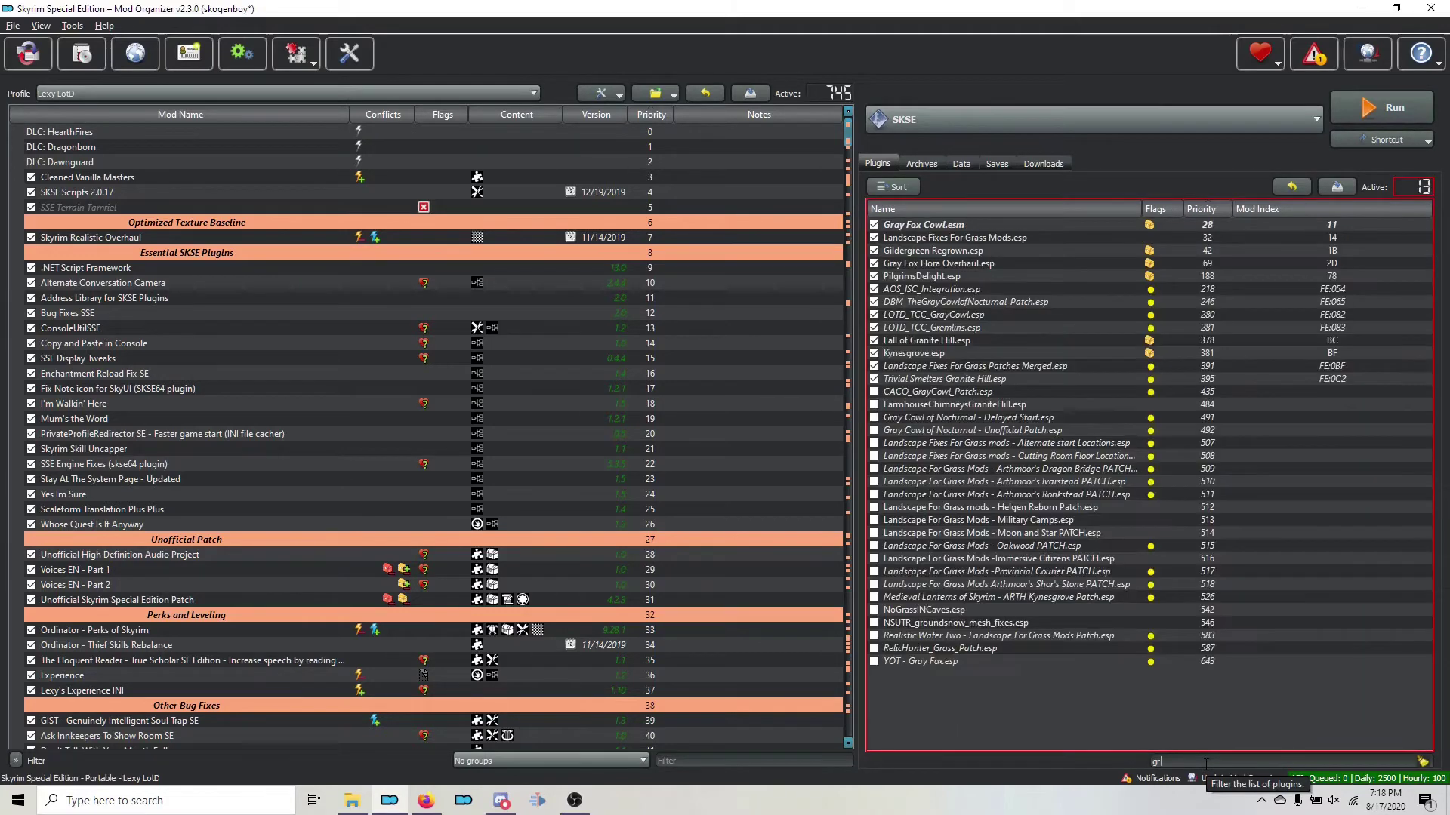
type("a")
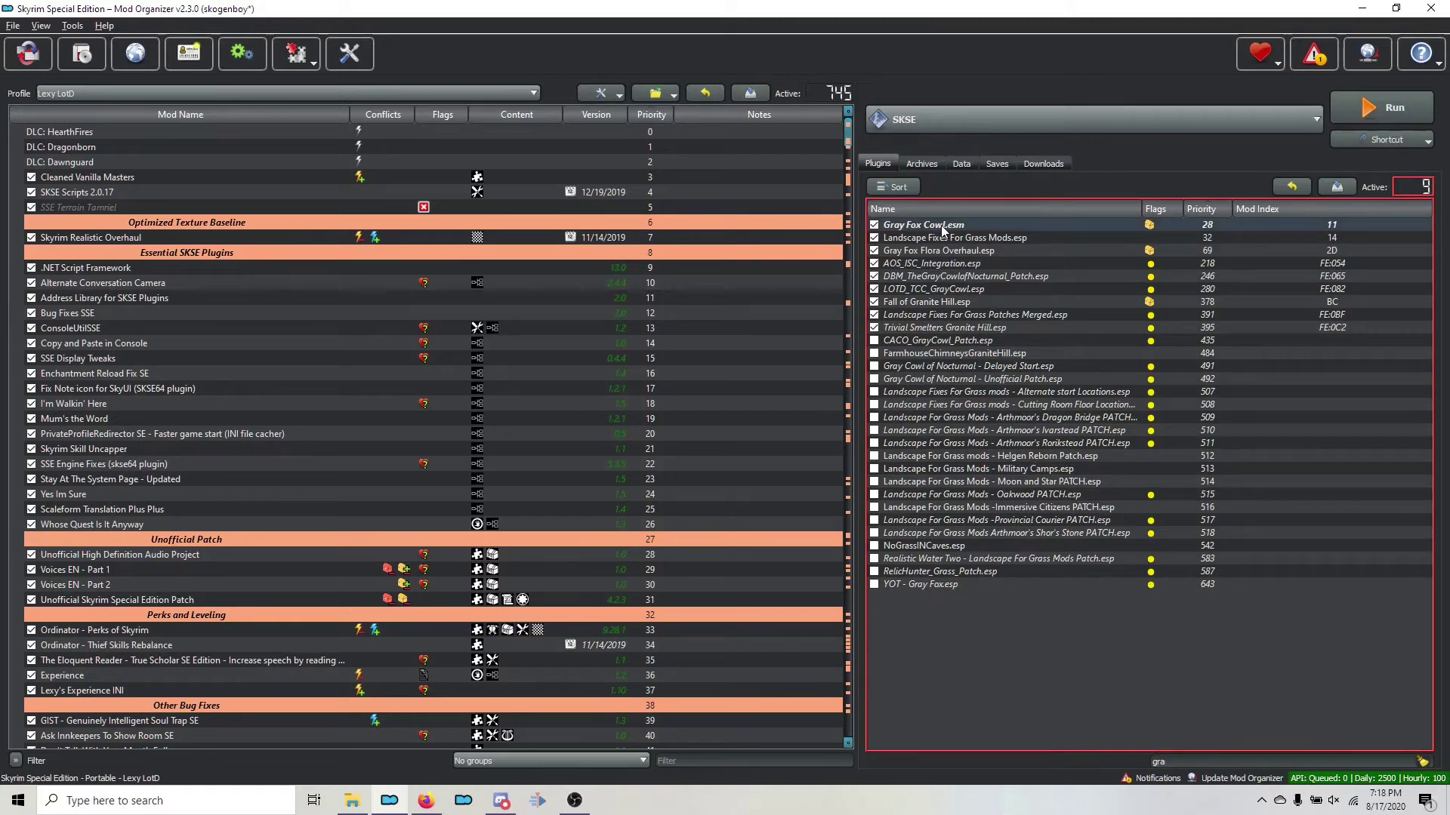
mouse_move(942, 231)
Switch back to the [Merge] Animals Merged profile and clear the plugin list filter
left_click(385, 93)
left_click(310, 195)
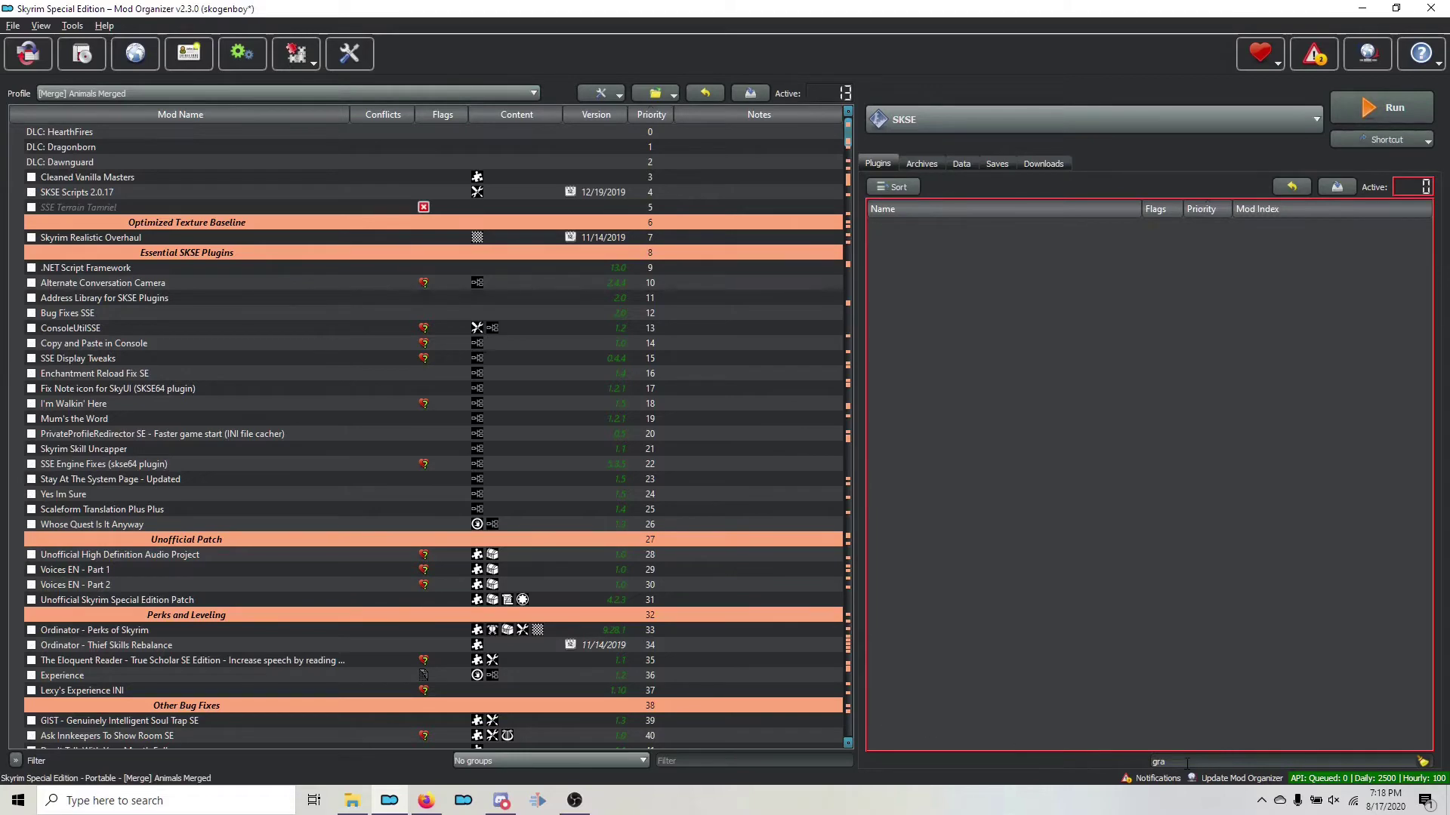
left_click(1123, 763)
key("ctrl+a")
key("BackSpace")
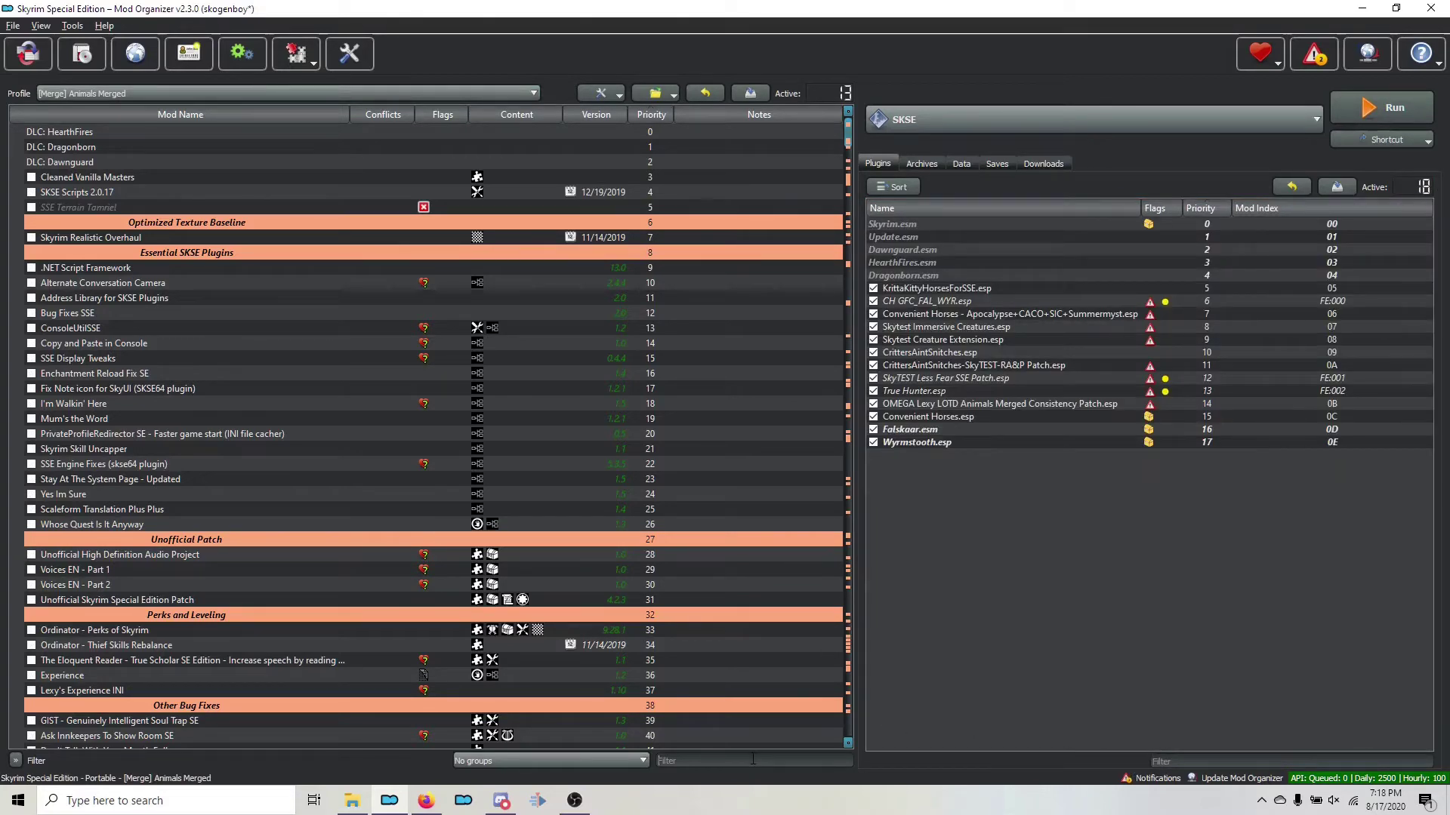
Filter the mod list by "gra" and enable The Gray Cowl of Nocturnal SE
left_click(753, 760)
type("gra")
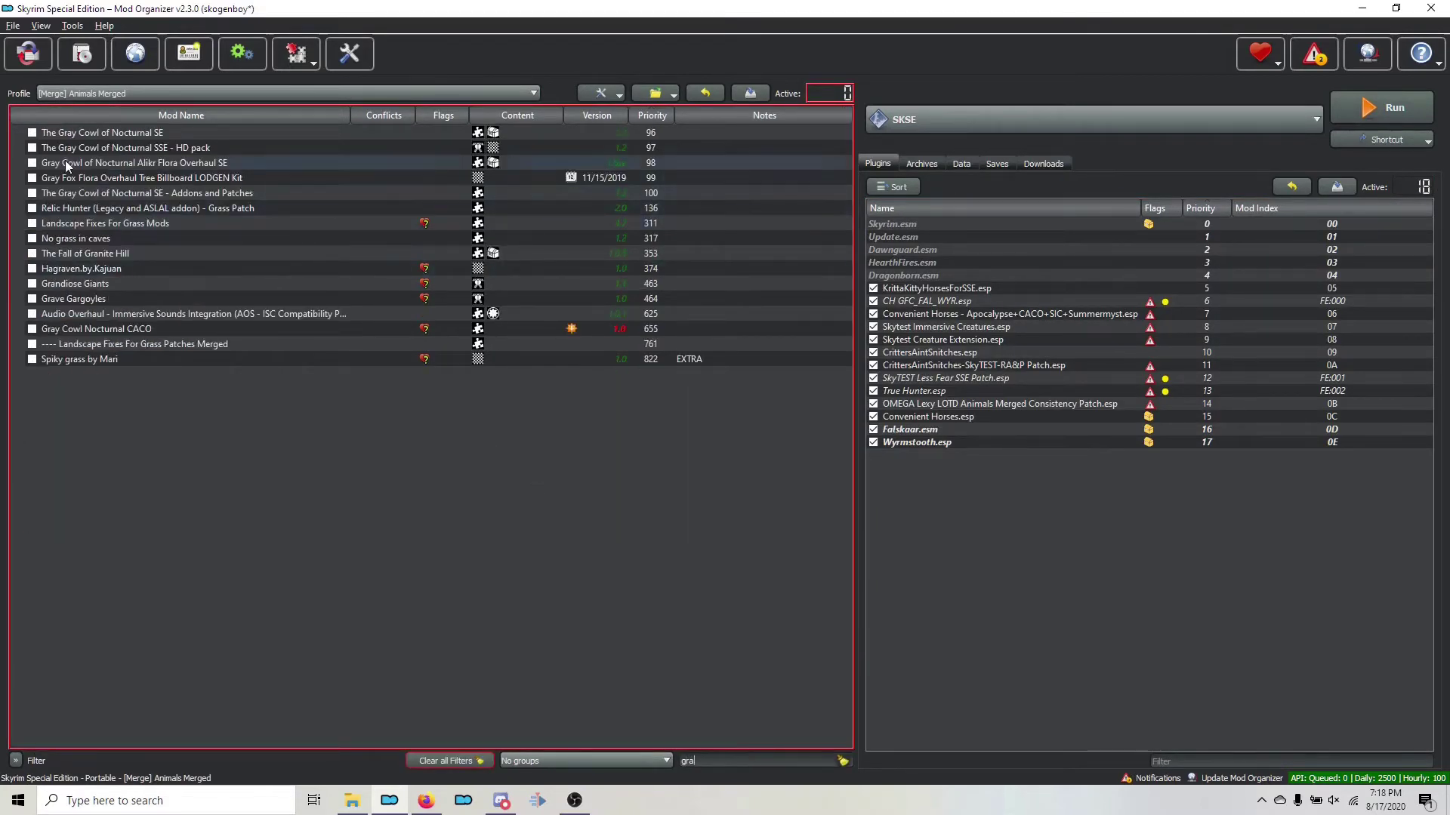
left_click(32, 132)
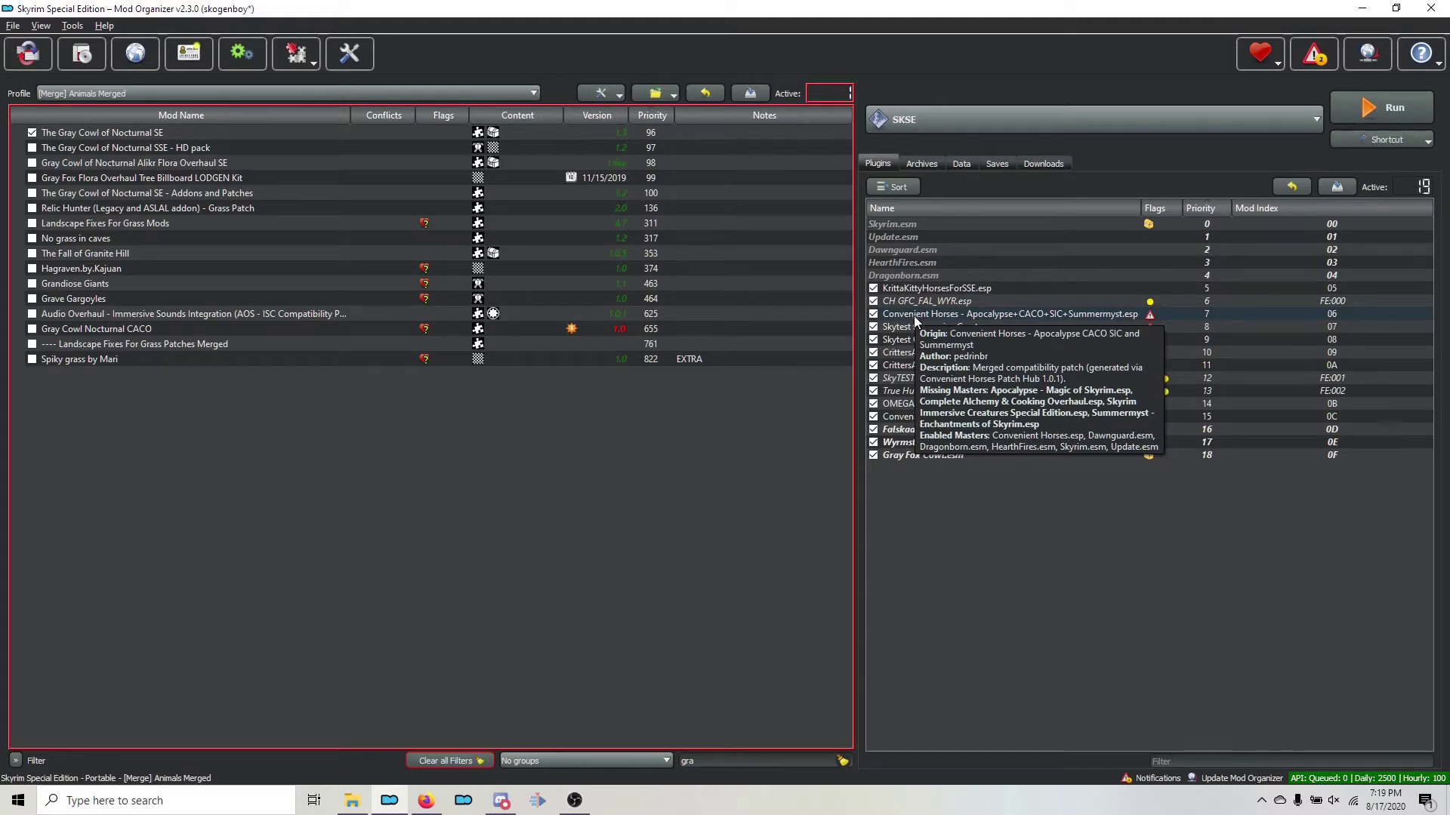
Filter the mod list by "summ" and enable Summermyst - Enchantments of Skyrim
double_click(687, 761)
type("summ")
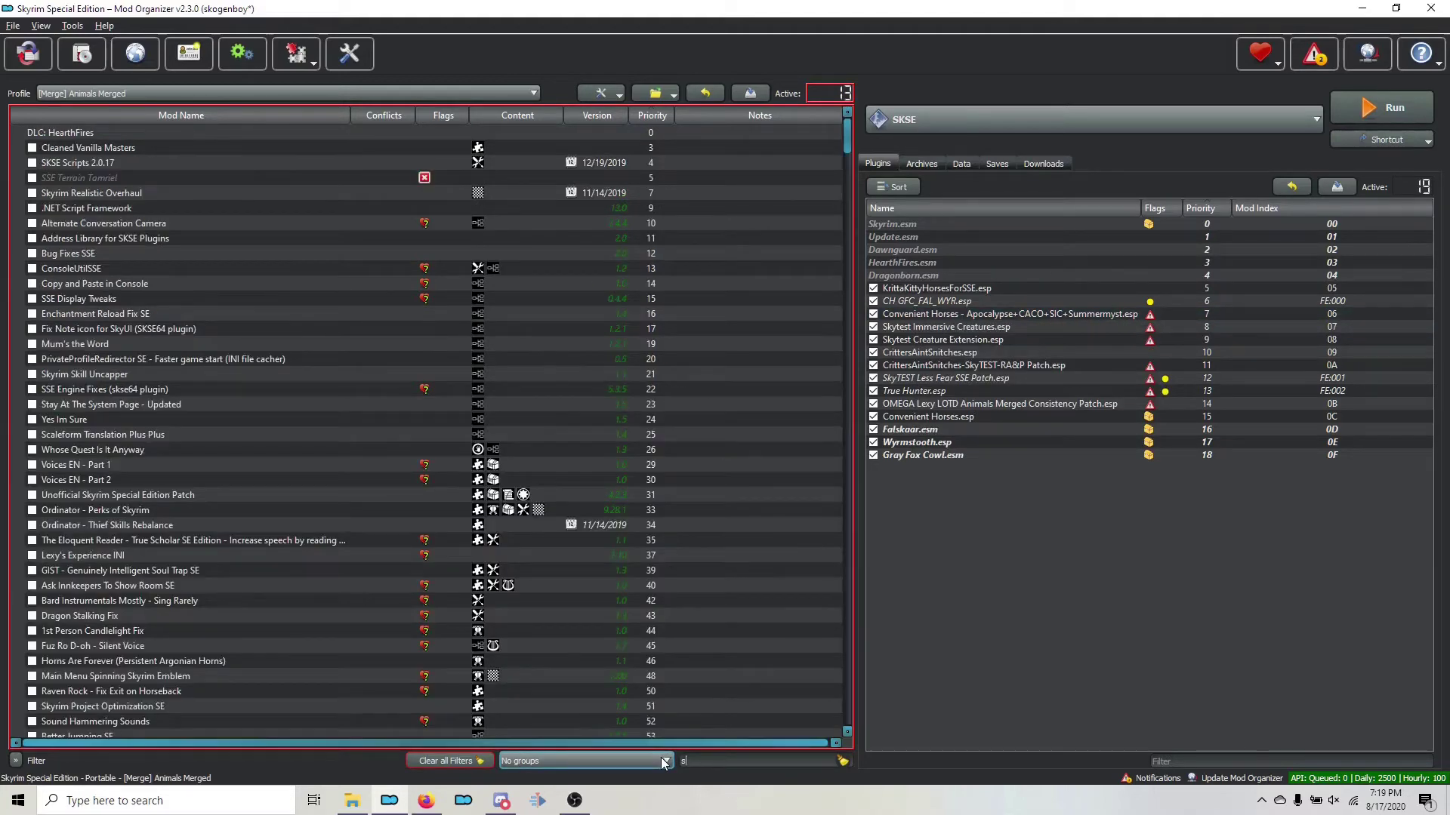
left_click(31, 148)
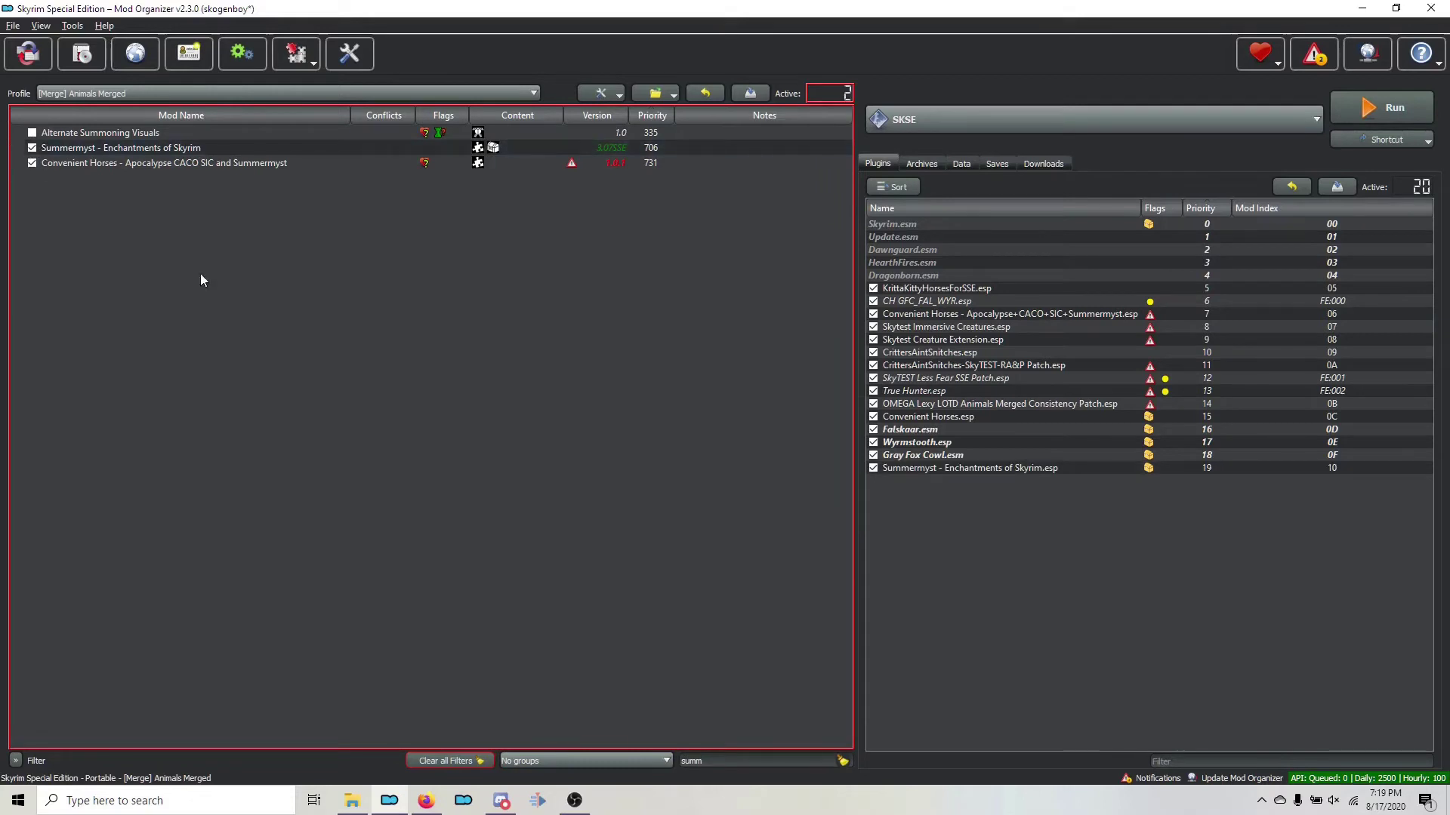
Filter the mod list by "compl" and enable Complete Alchemy and Cooking Overhaul
double_click(685, 761)
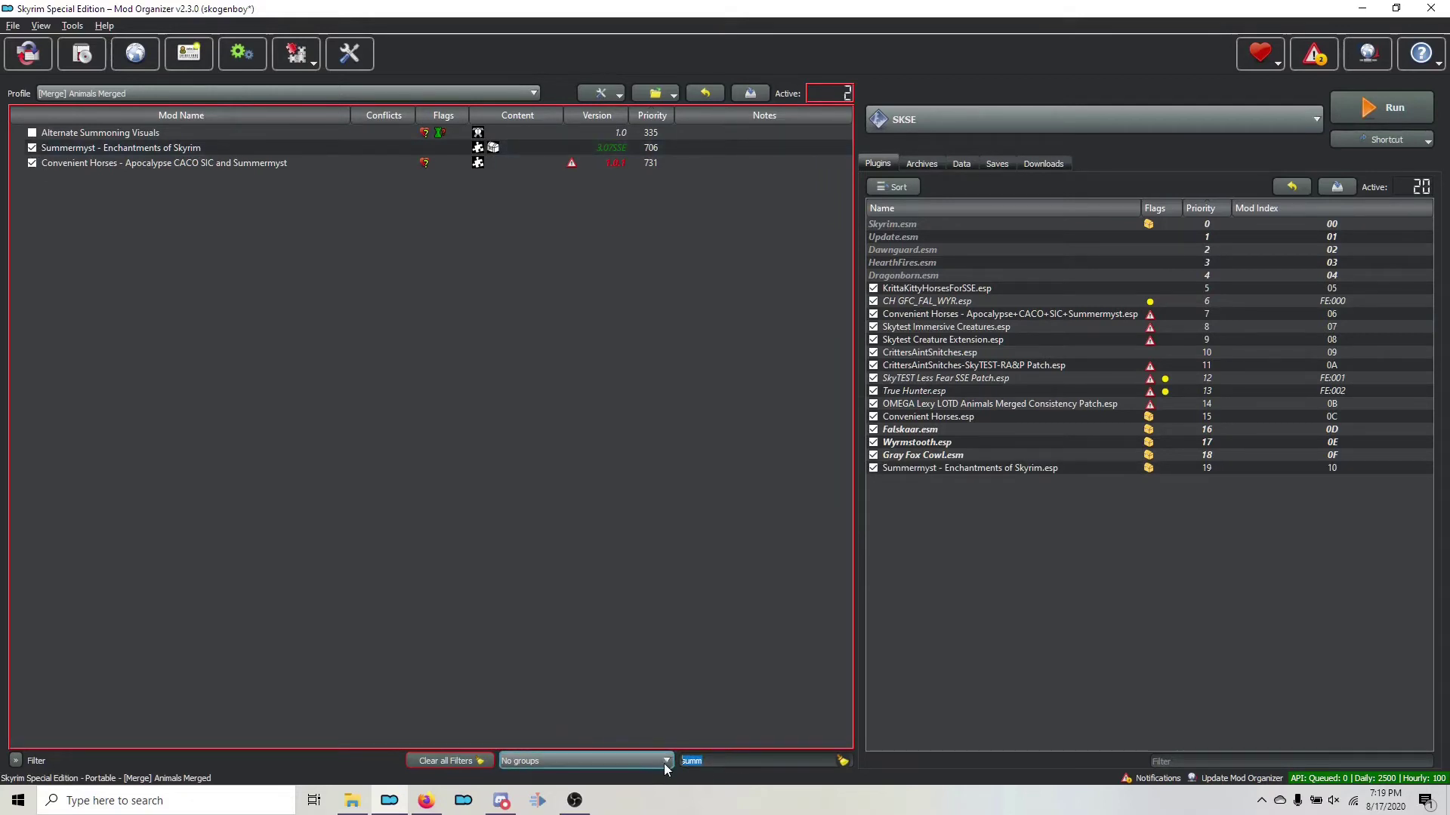
type("cop")
key("BackSpace")
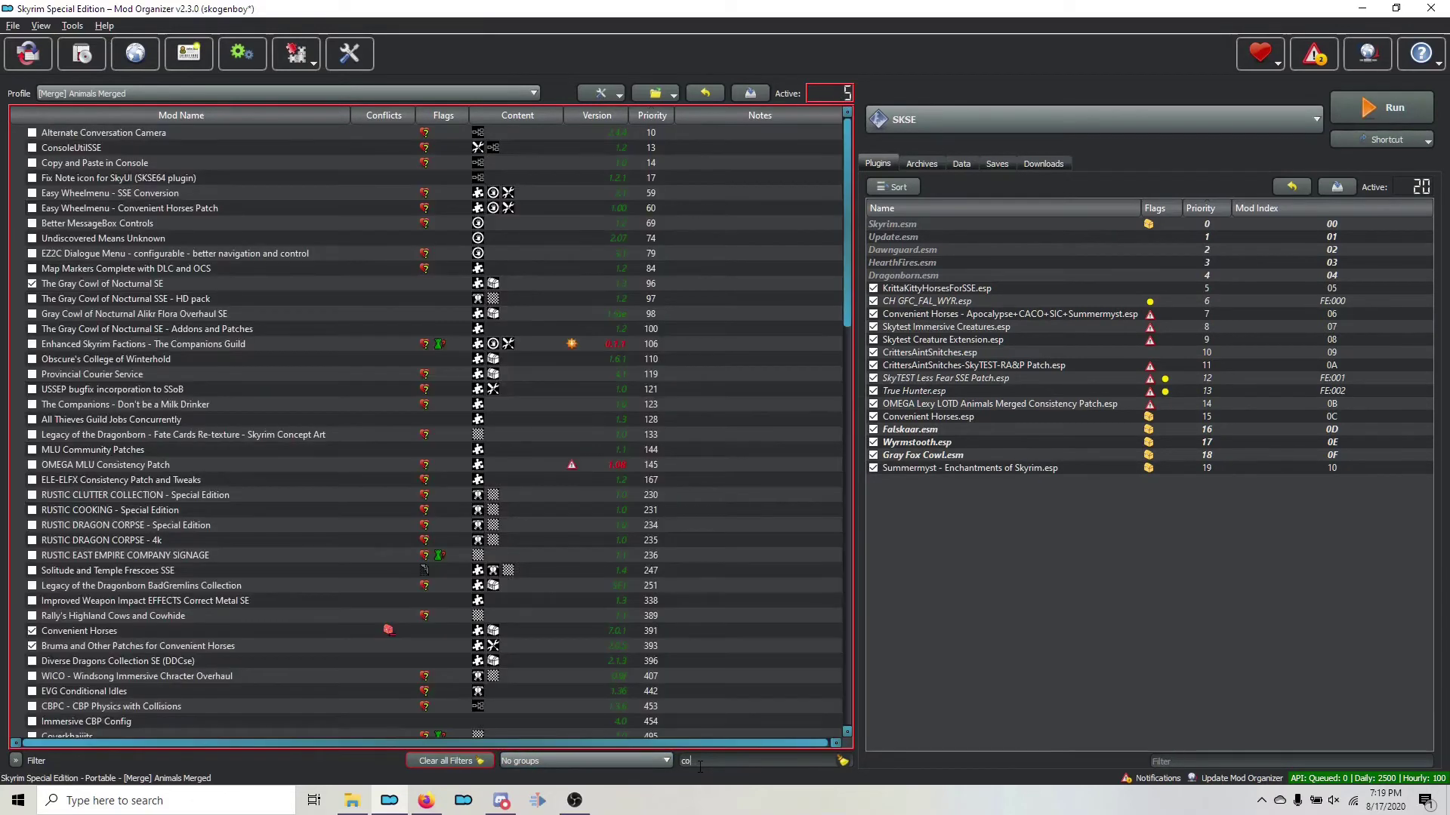
type("mpl")
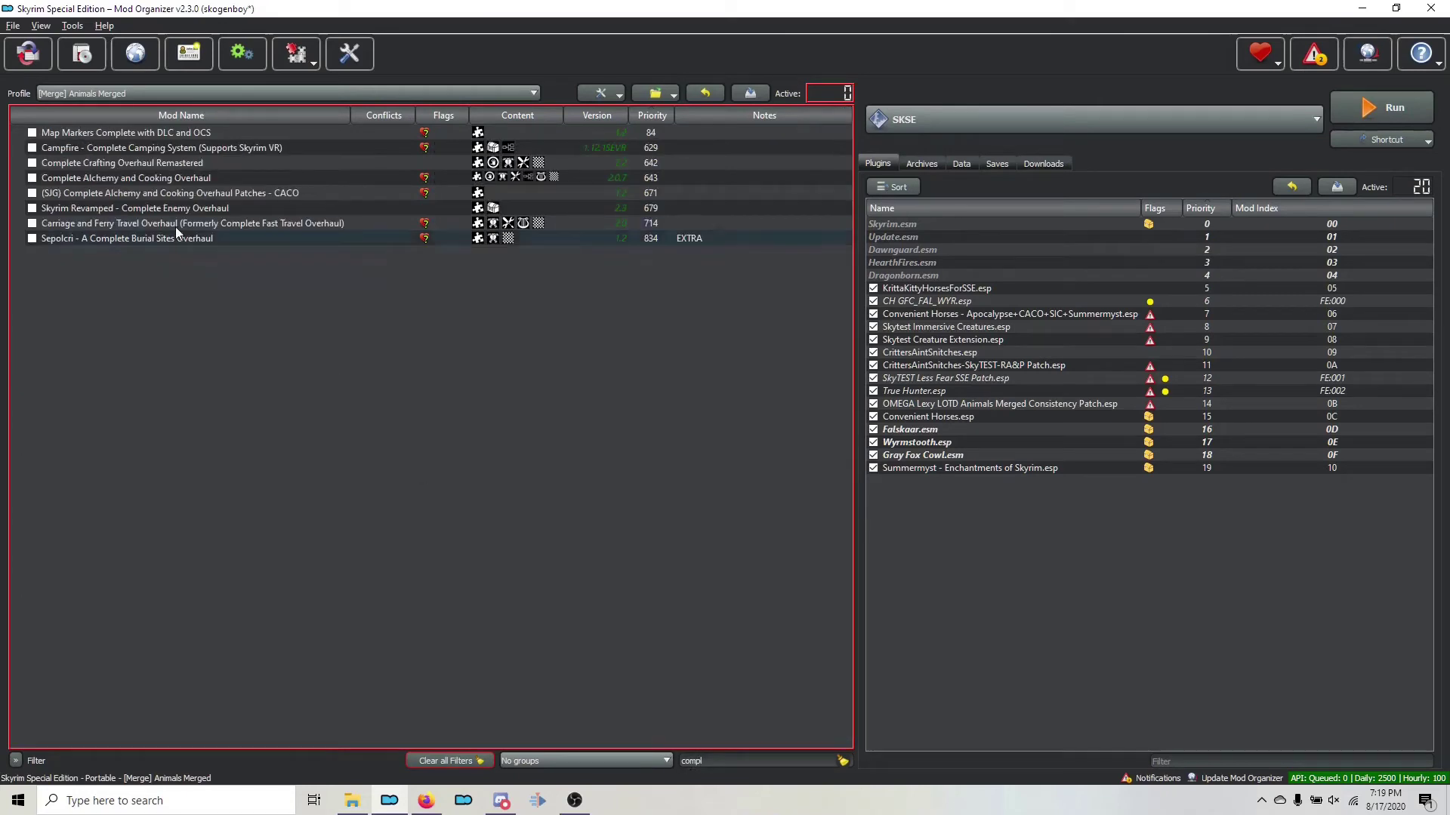
left_click(31, 178)
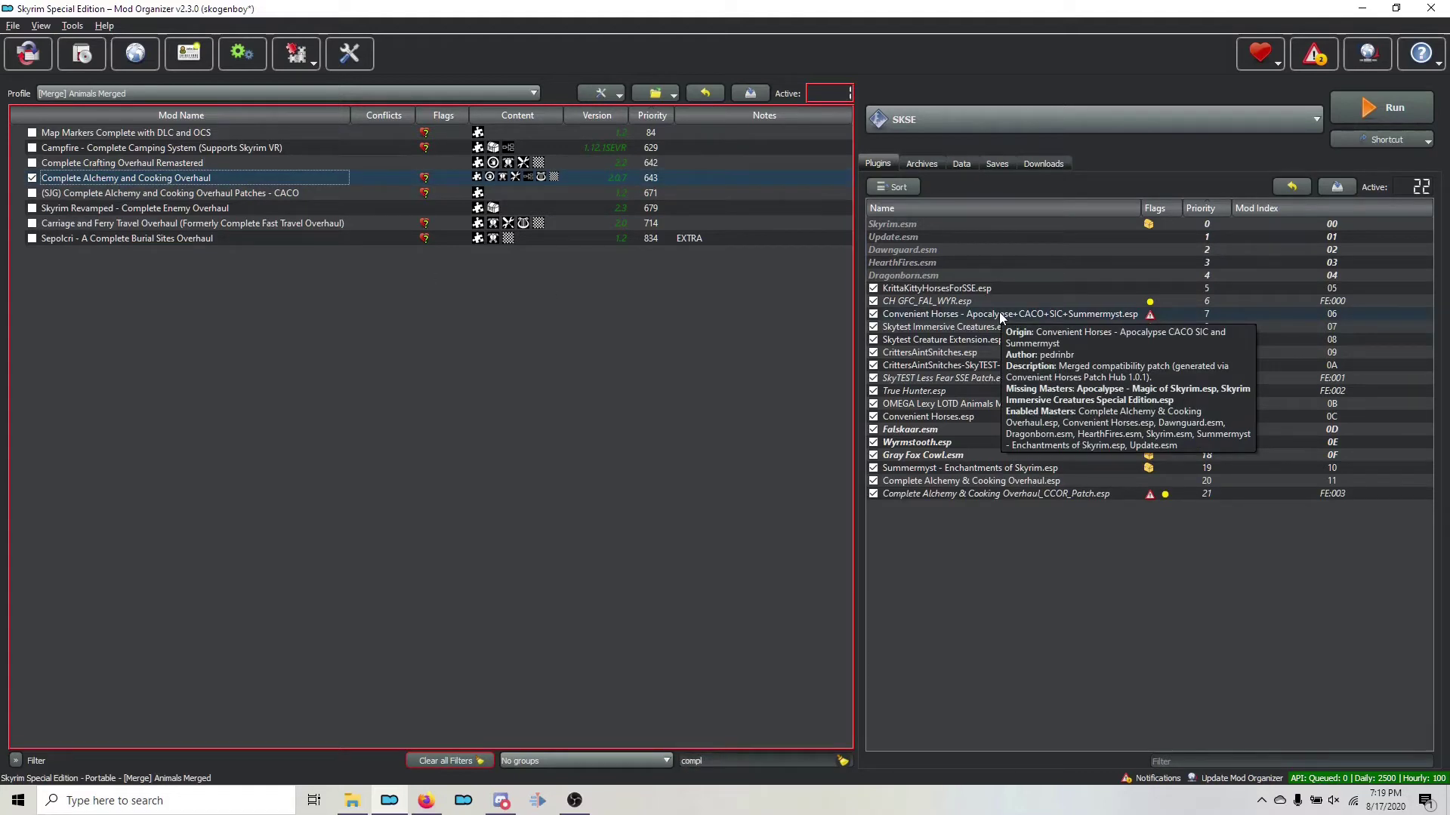
Filter the mod list by "apoca" and enable Apocalypse - Magic of Skyrim
double_click(746, 761)
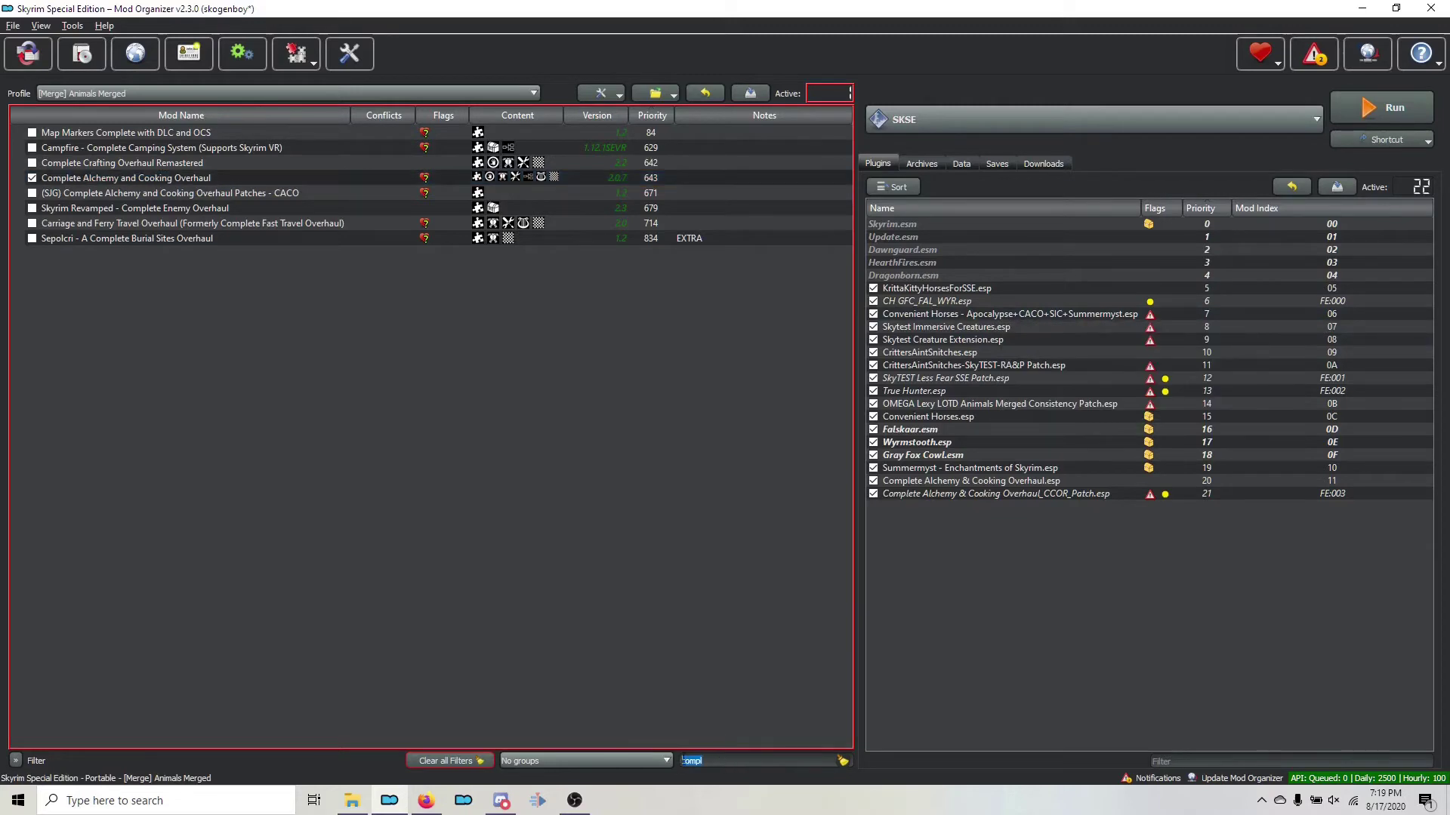
type("apoca")
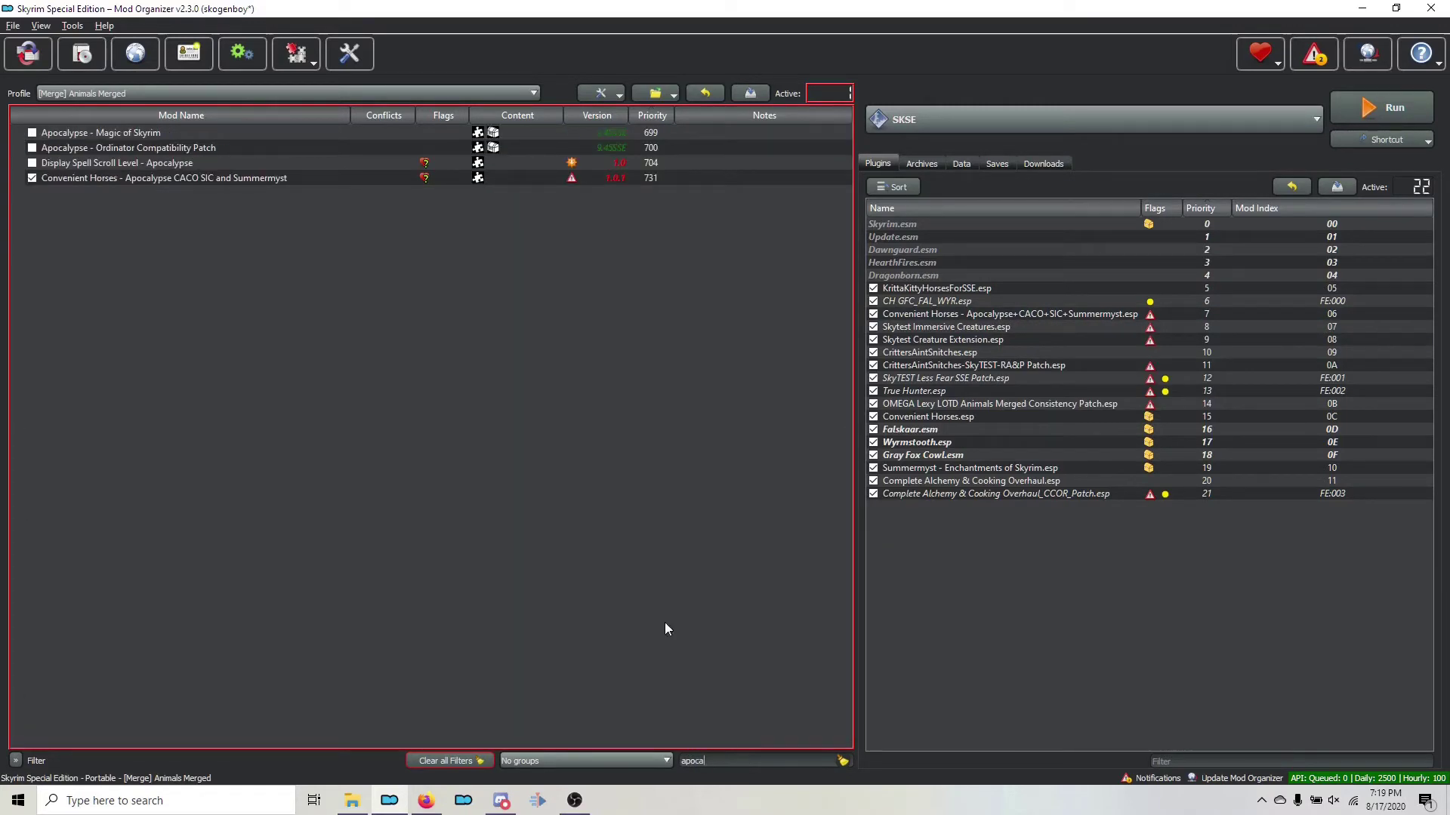
left_click(32, 132)
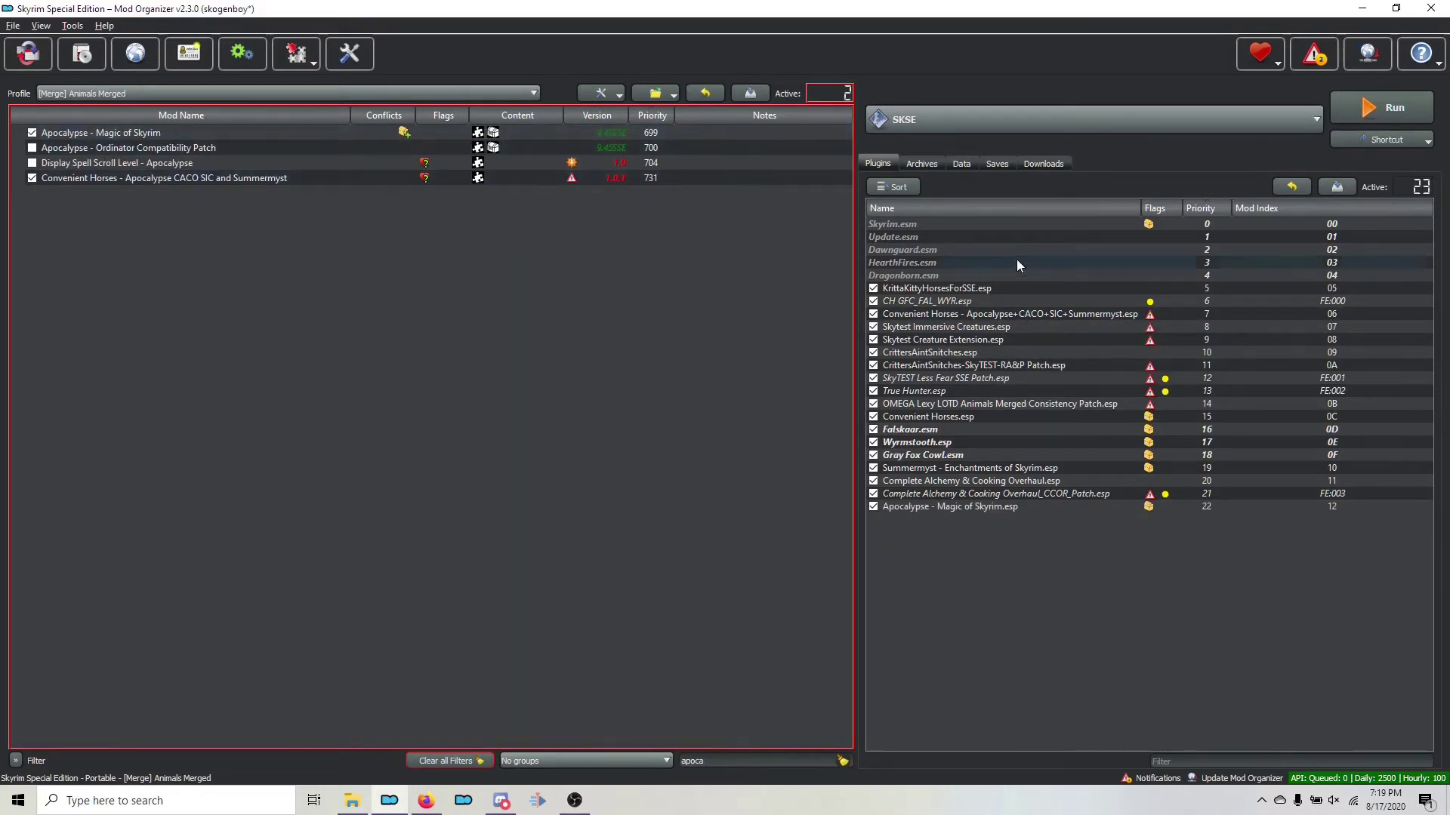
Filter the mod list by "skyrim immer" and try enabling Skyrim Immersive Creatures Special Edition as the missing master
mouse_move(1022, 314)
double_click(687, 761)
type("skyrim")
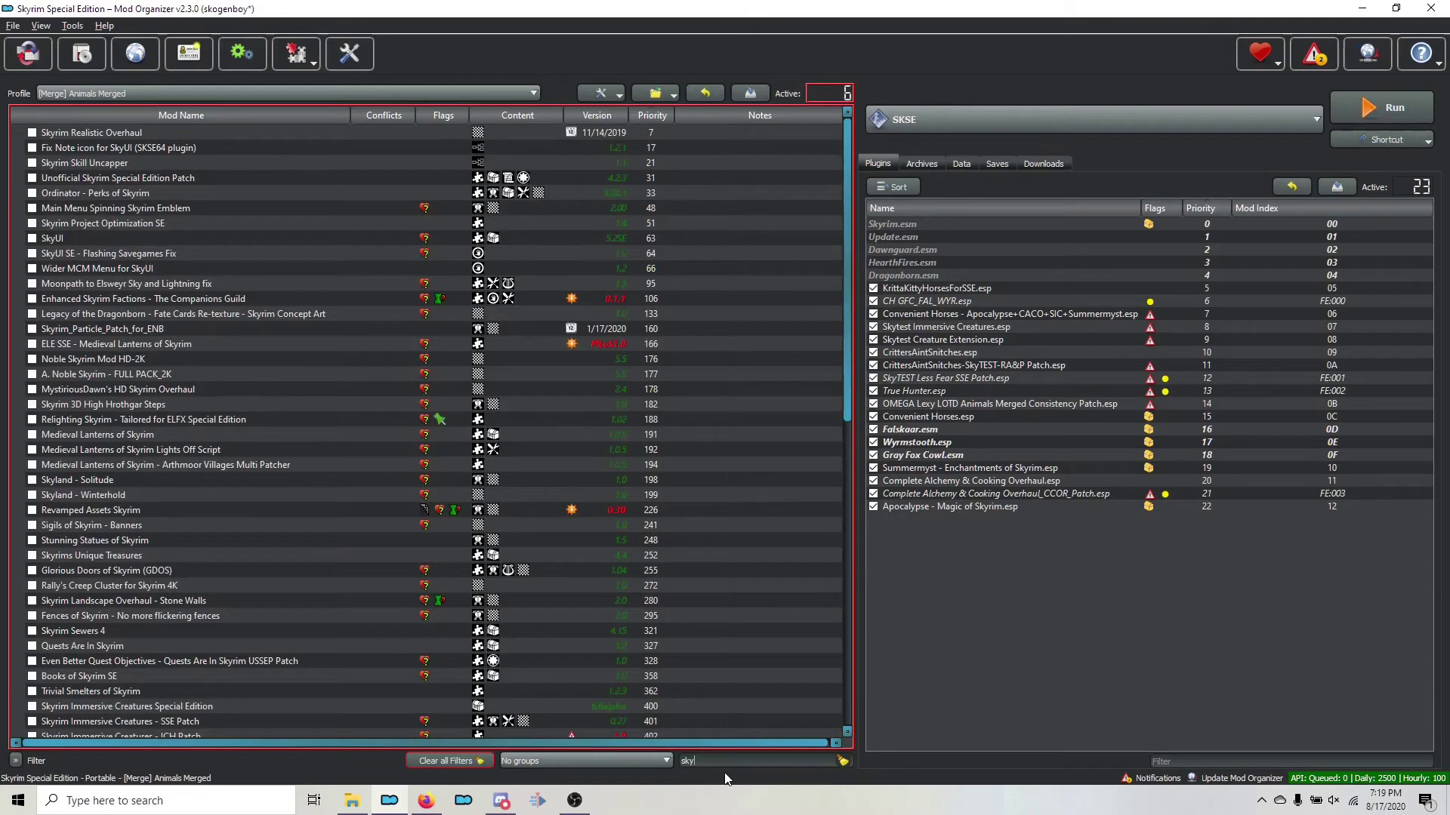
type("immer")
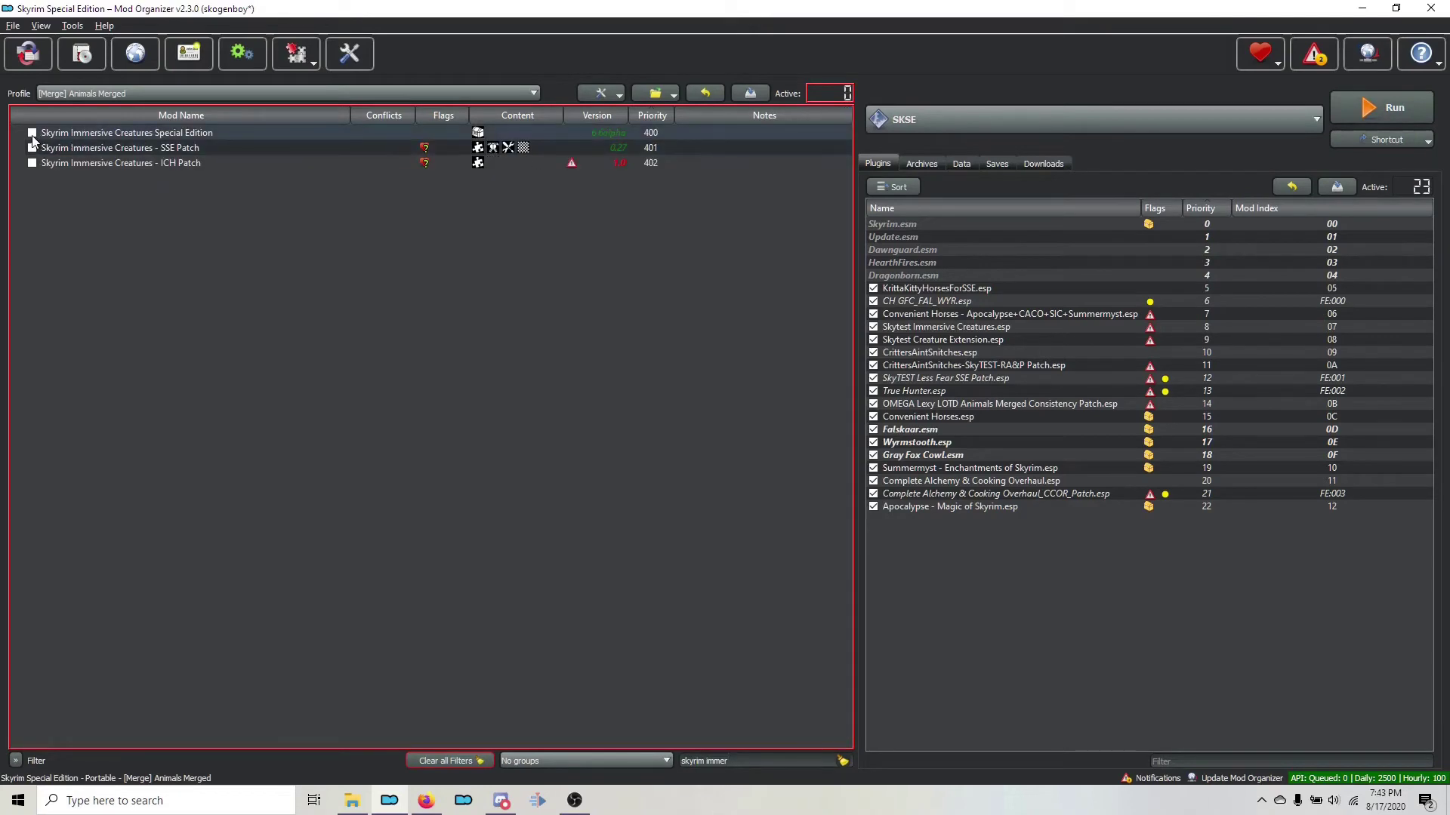
left_click(32, 133)
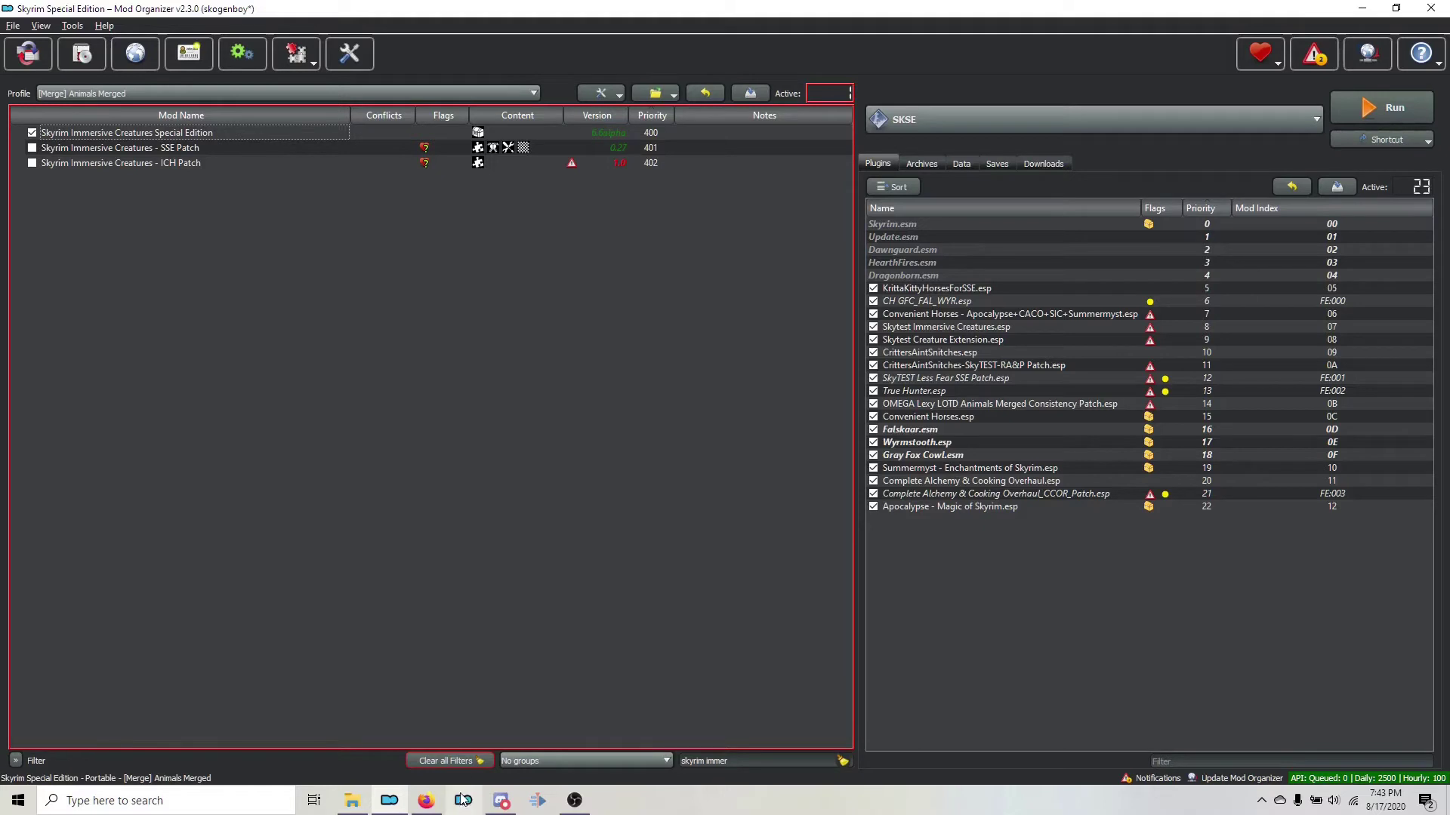
Check the Animals Merged notes in the browser guide and disable Skyrim Immersive Creatures Special Edition again
mouse_move(420, 800)
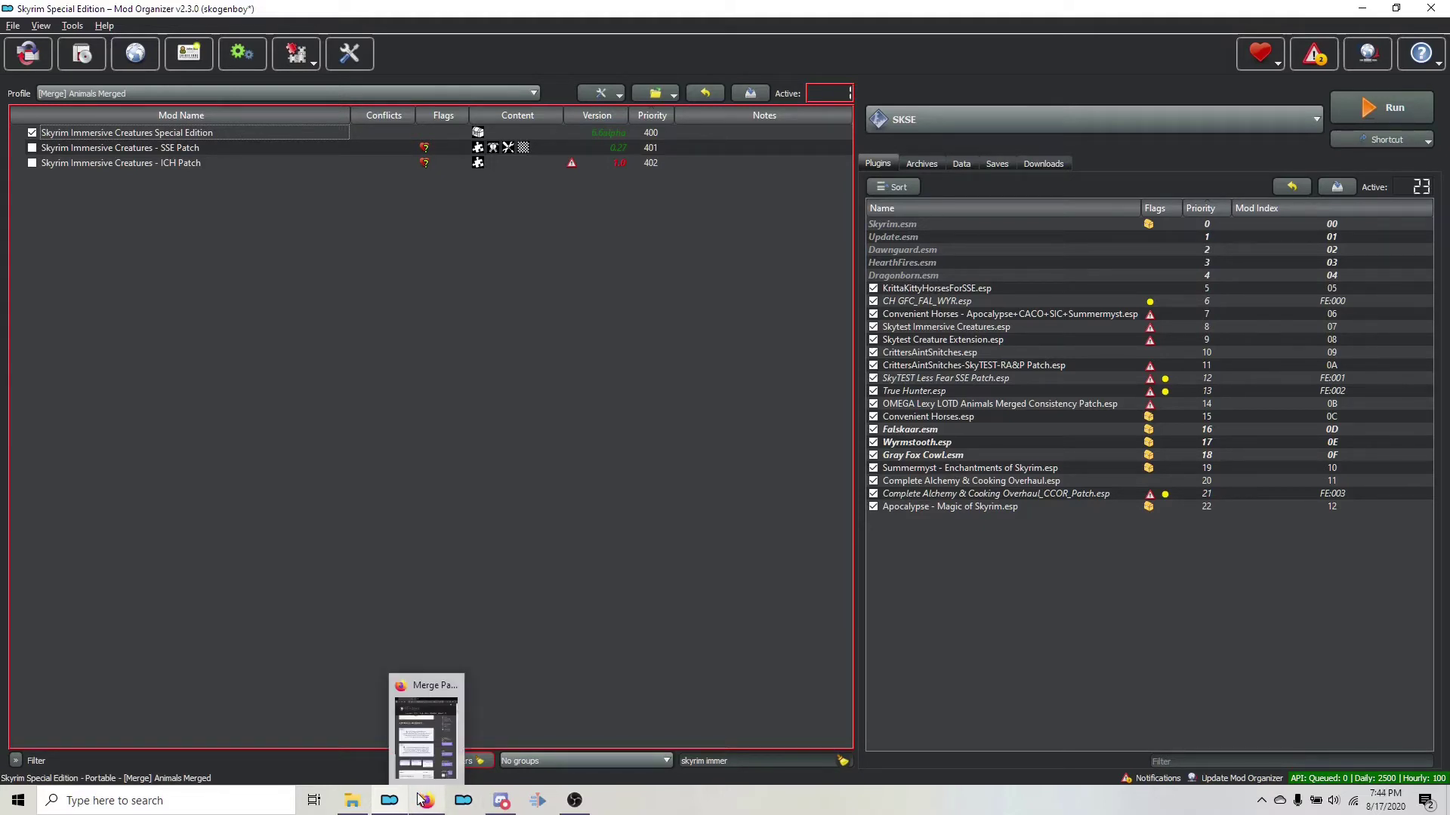
left_click(420, 800)
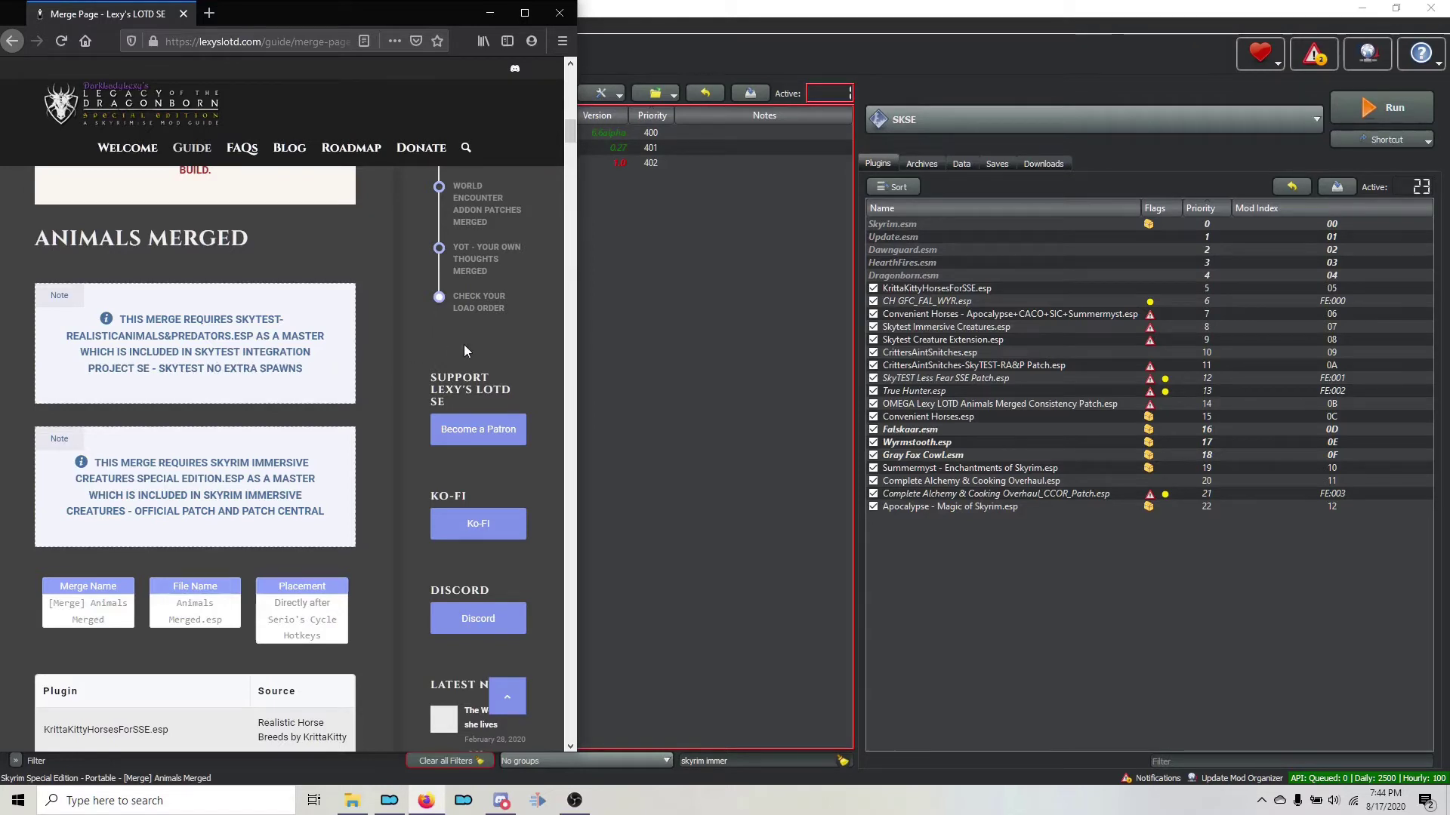
left_click(654, 326)
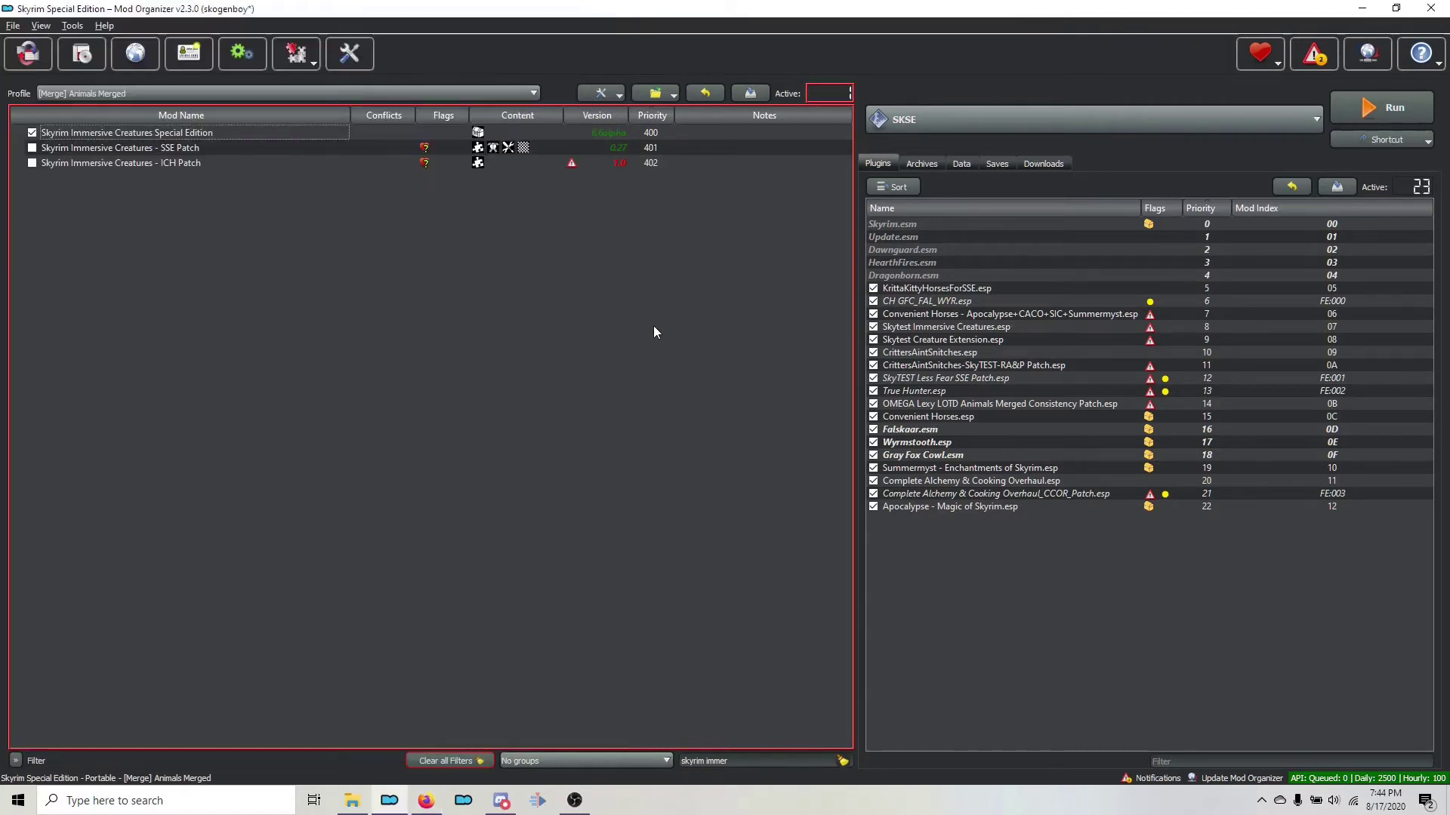
left_click(32, 135)
Filter the mod list by "no ex" and enable SkyTEST - No Extra Spawns
key("ctrl+f")
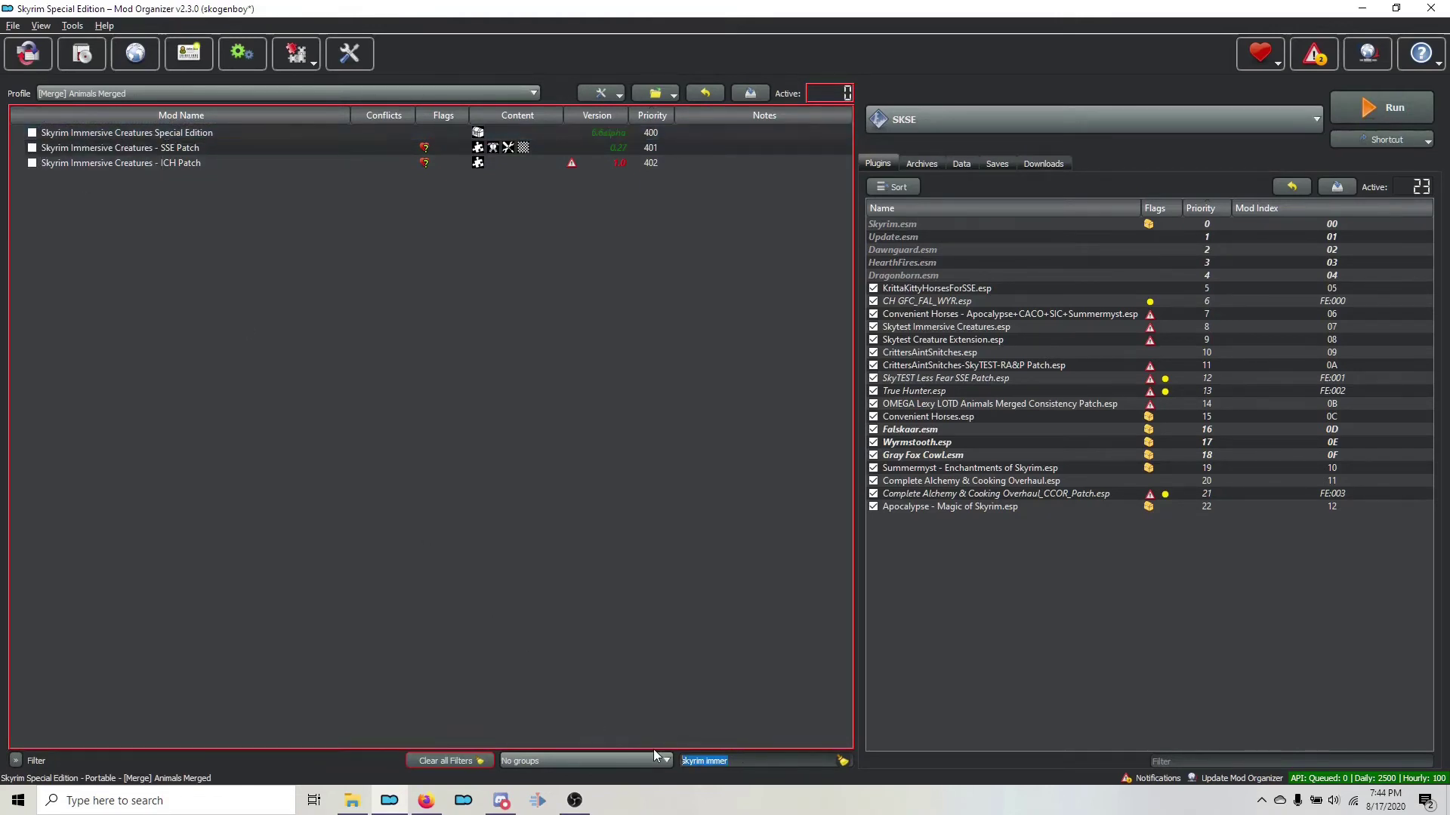
type("sic")
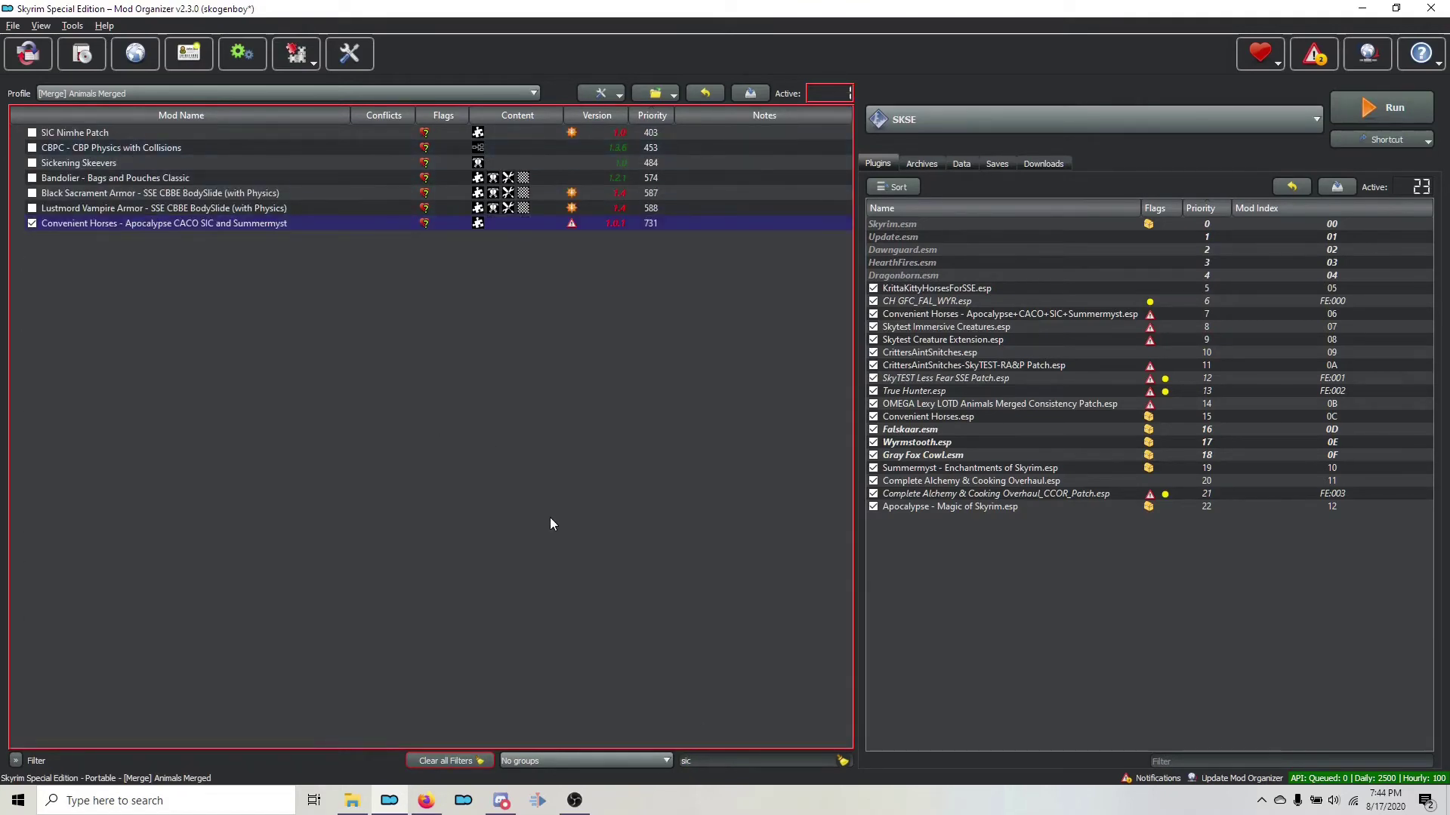
key("BackSpace")
key("BackSpace")
key("BackSpace")
type("no ex")
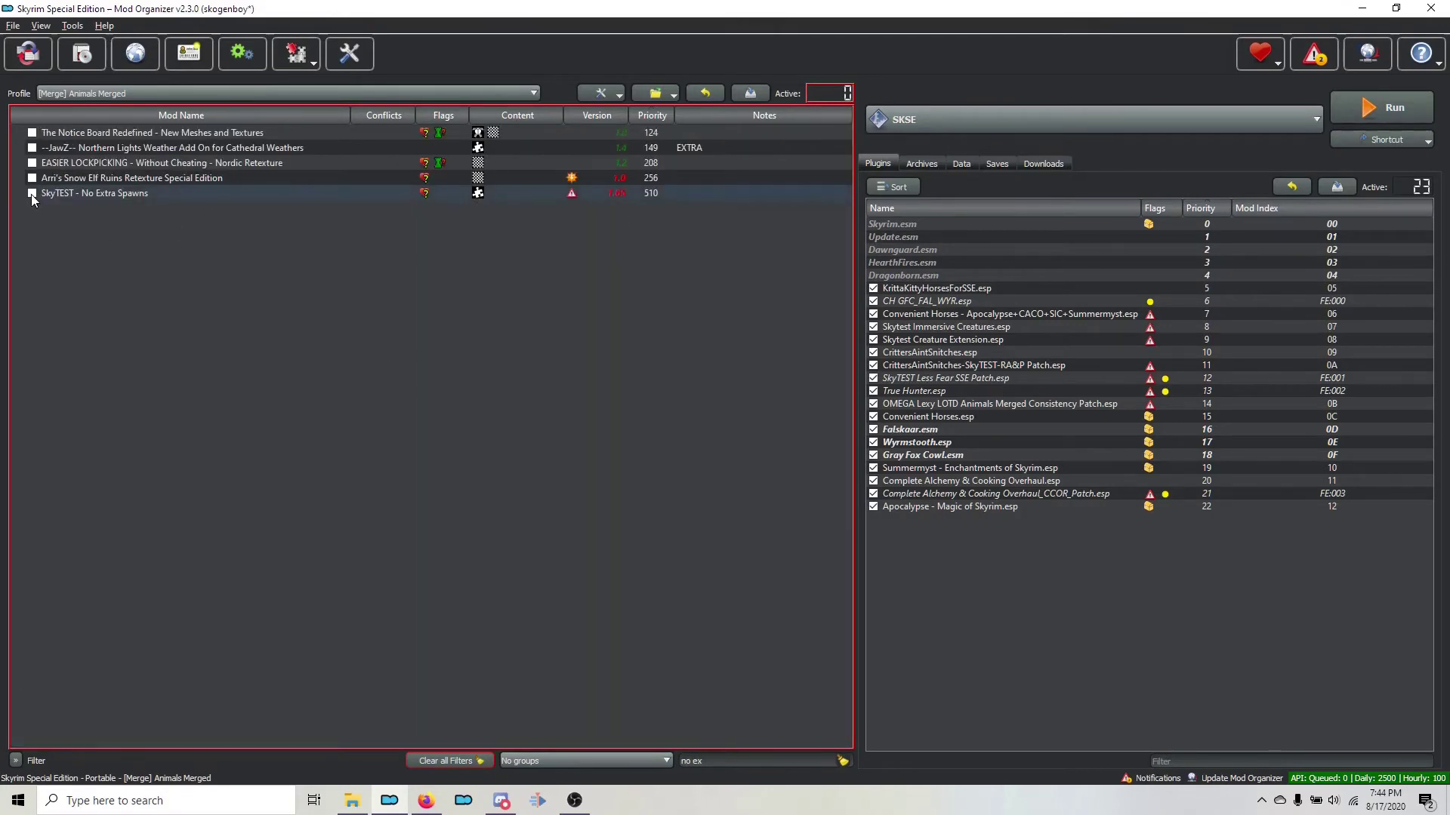
left_click(32, 194)
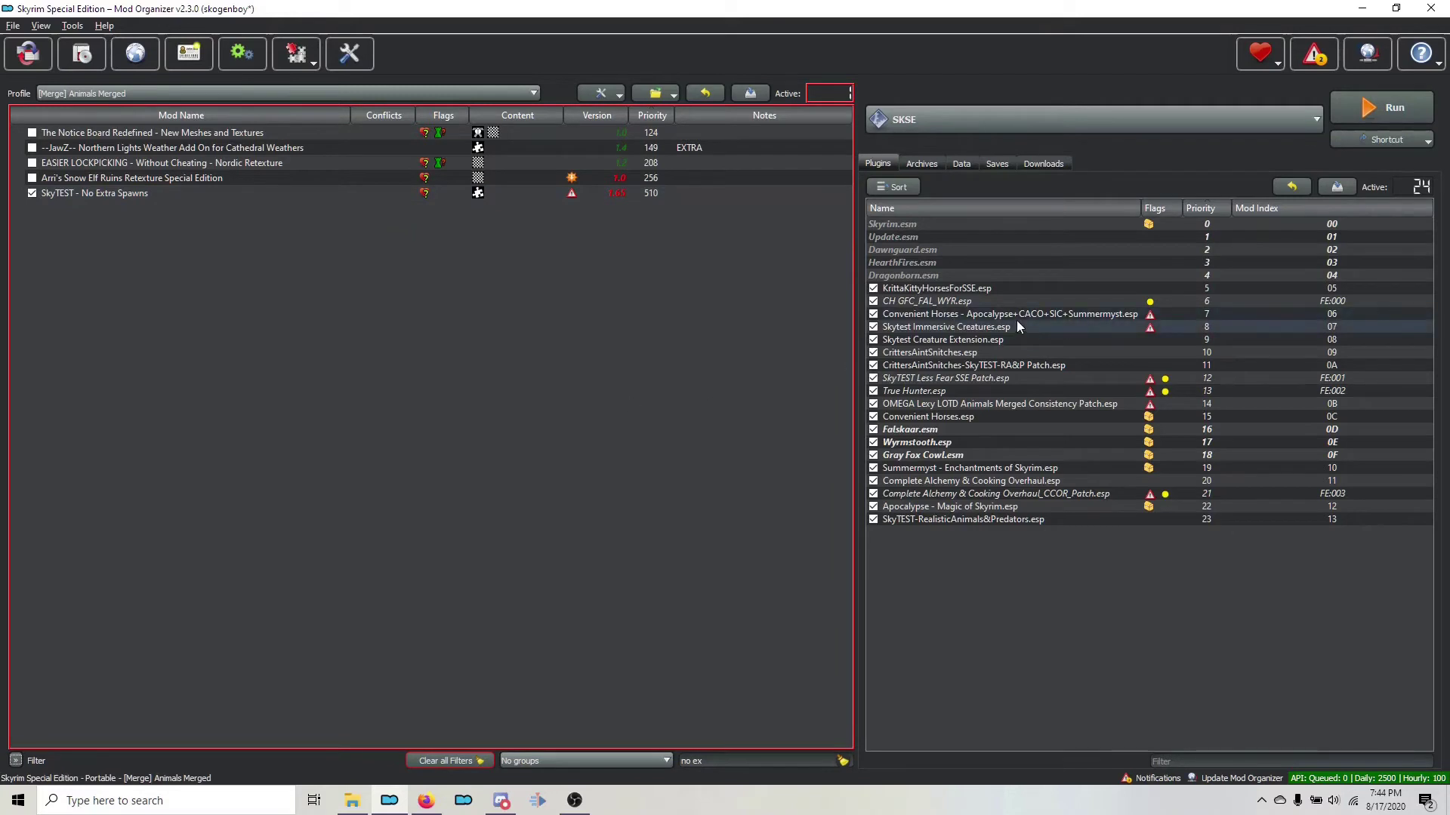
Check the guide's note on the Immersive Creatures master, filter the mod list by "skyrim imm" and enable Skyrim Immersive Creatures - SSE Patch
mouse_move(1018, 318)
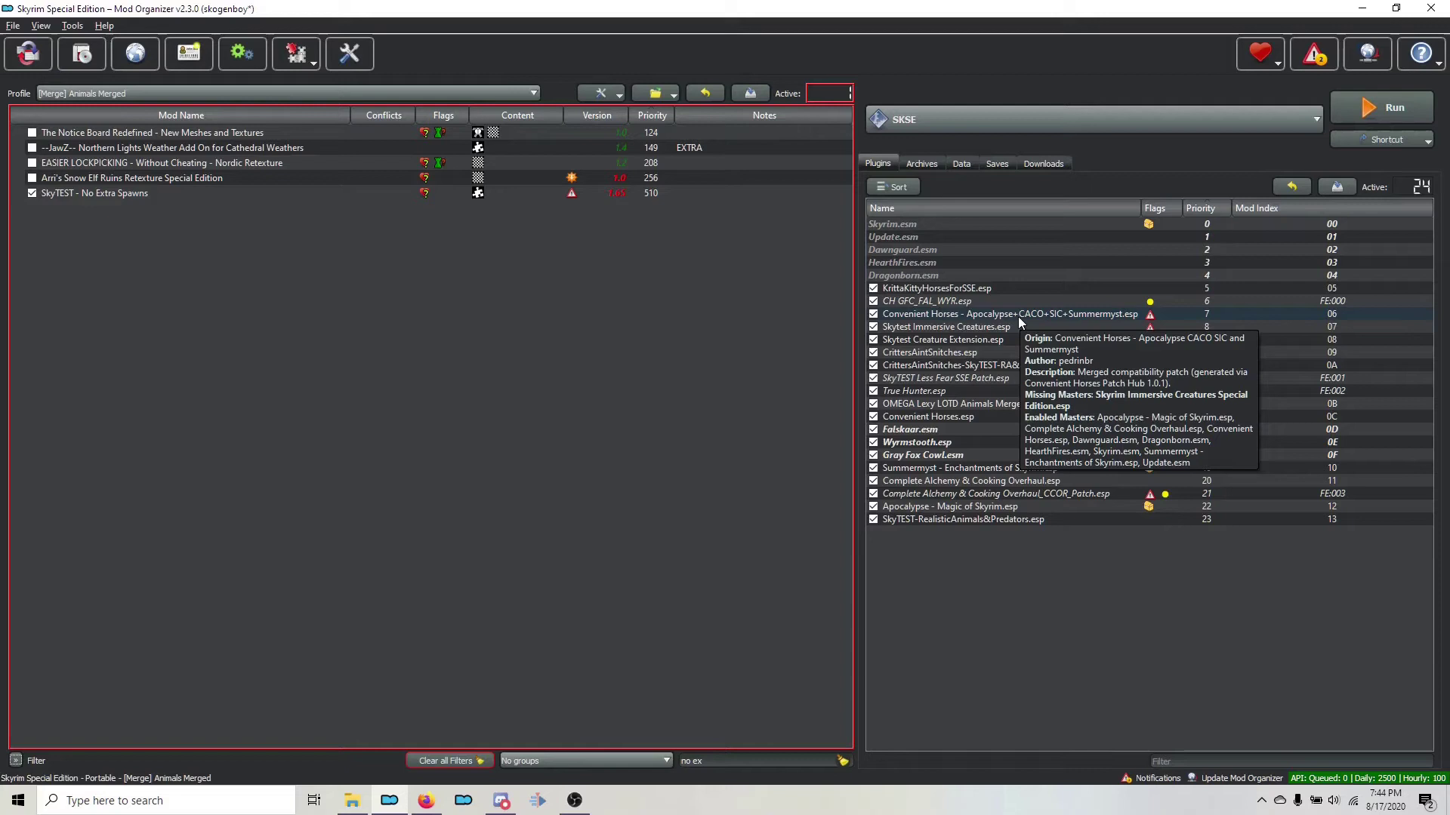
left_click(419, 805)
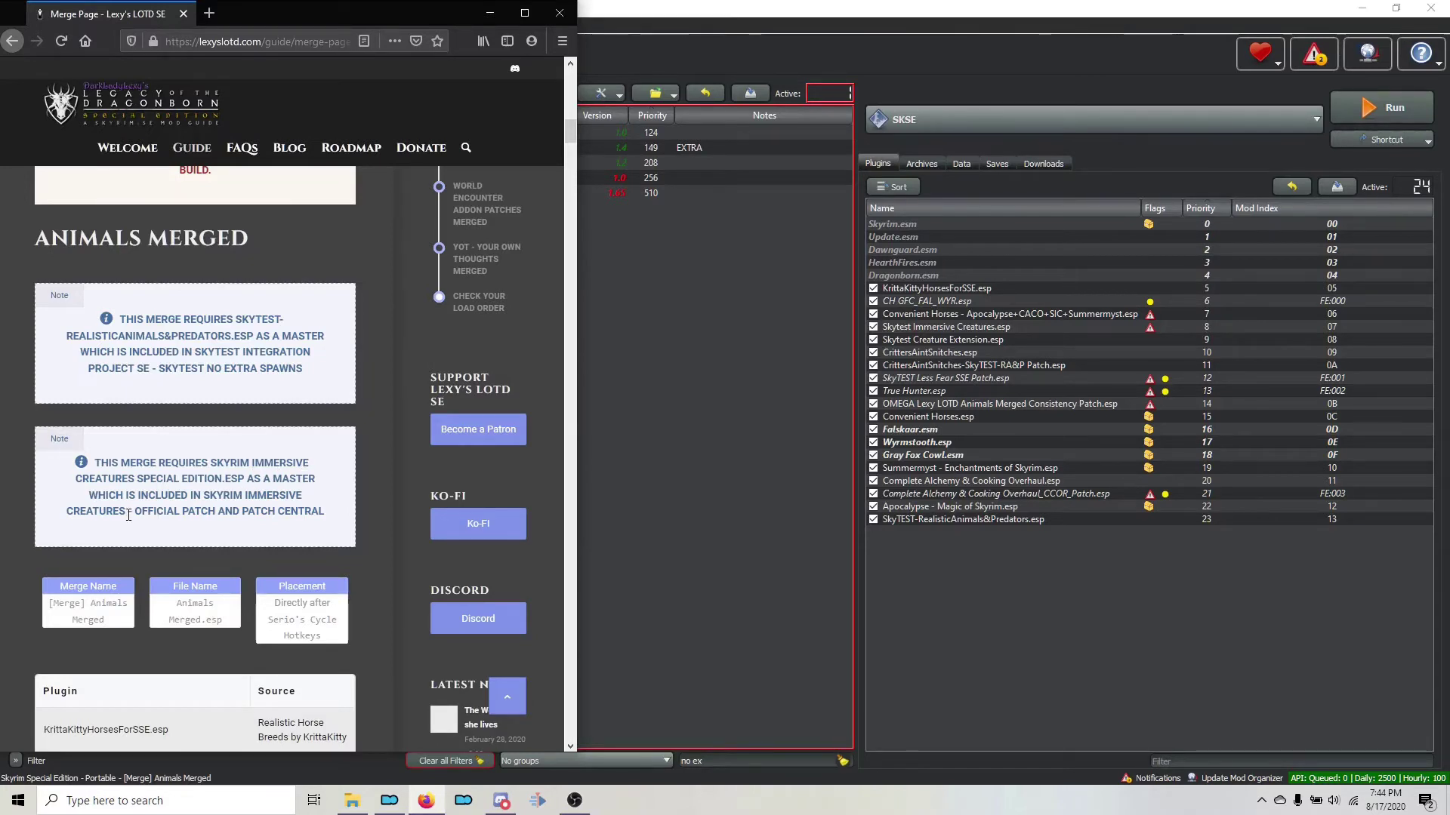
left_click(707, 412)
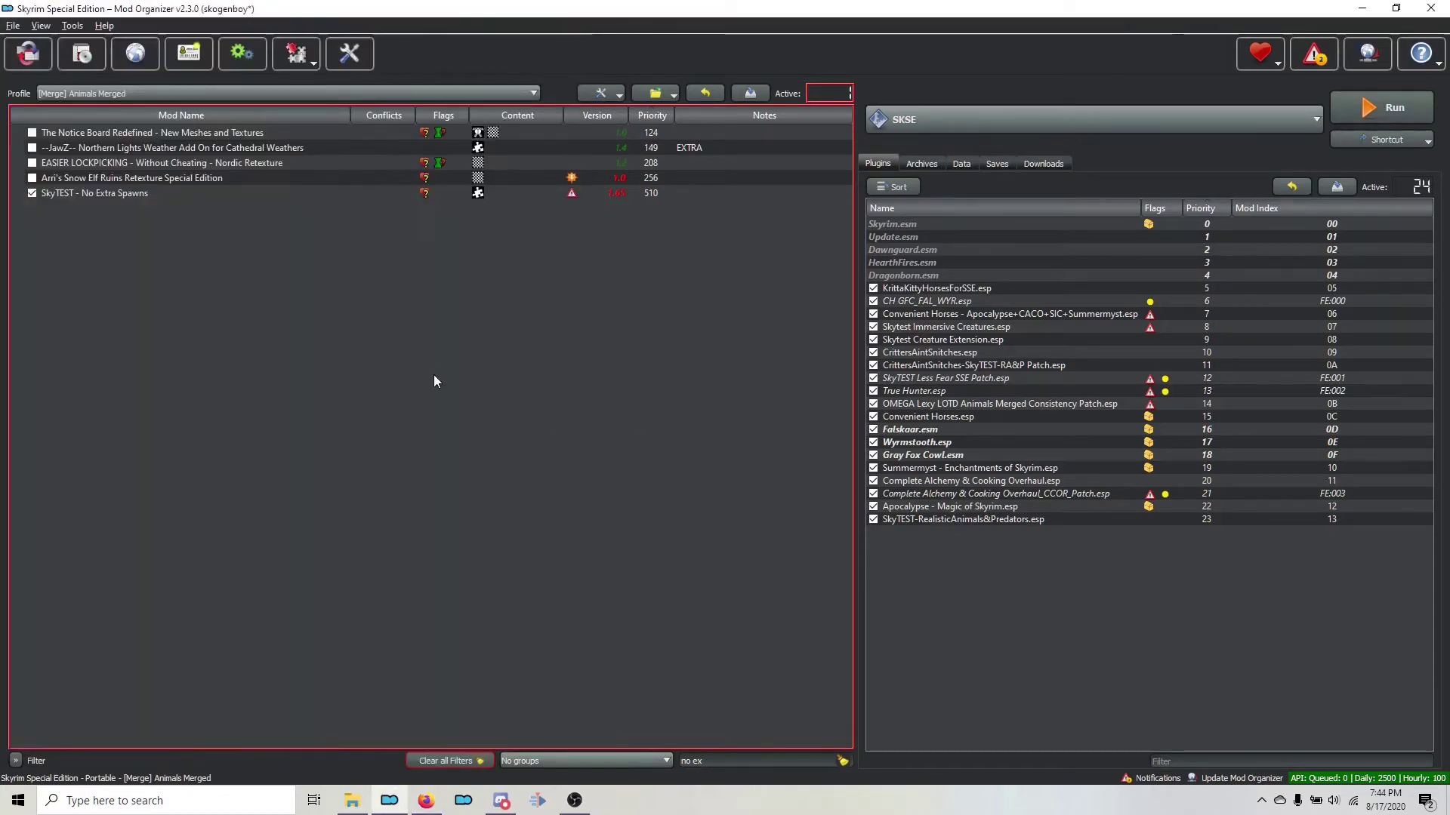
triple_click(755, 760)
type("sk")
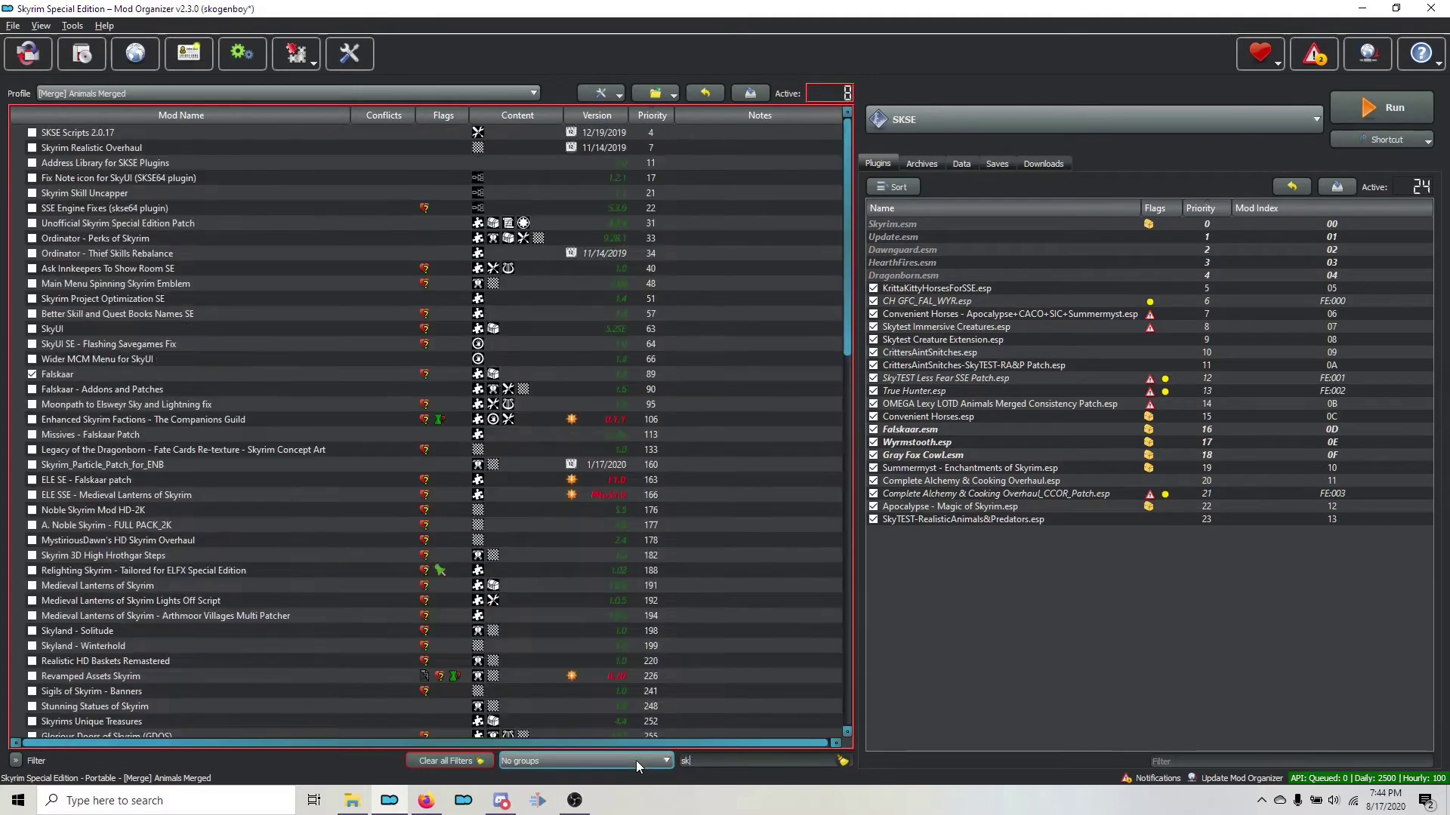
type("y")
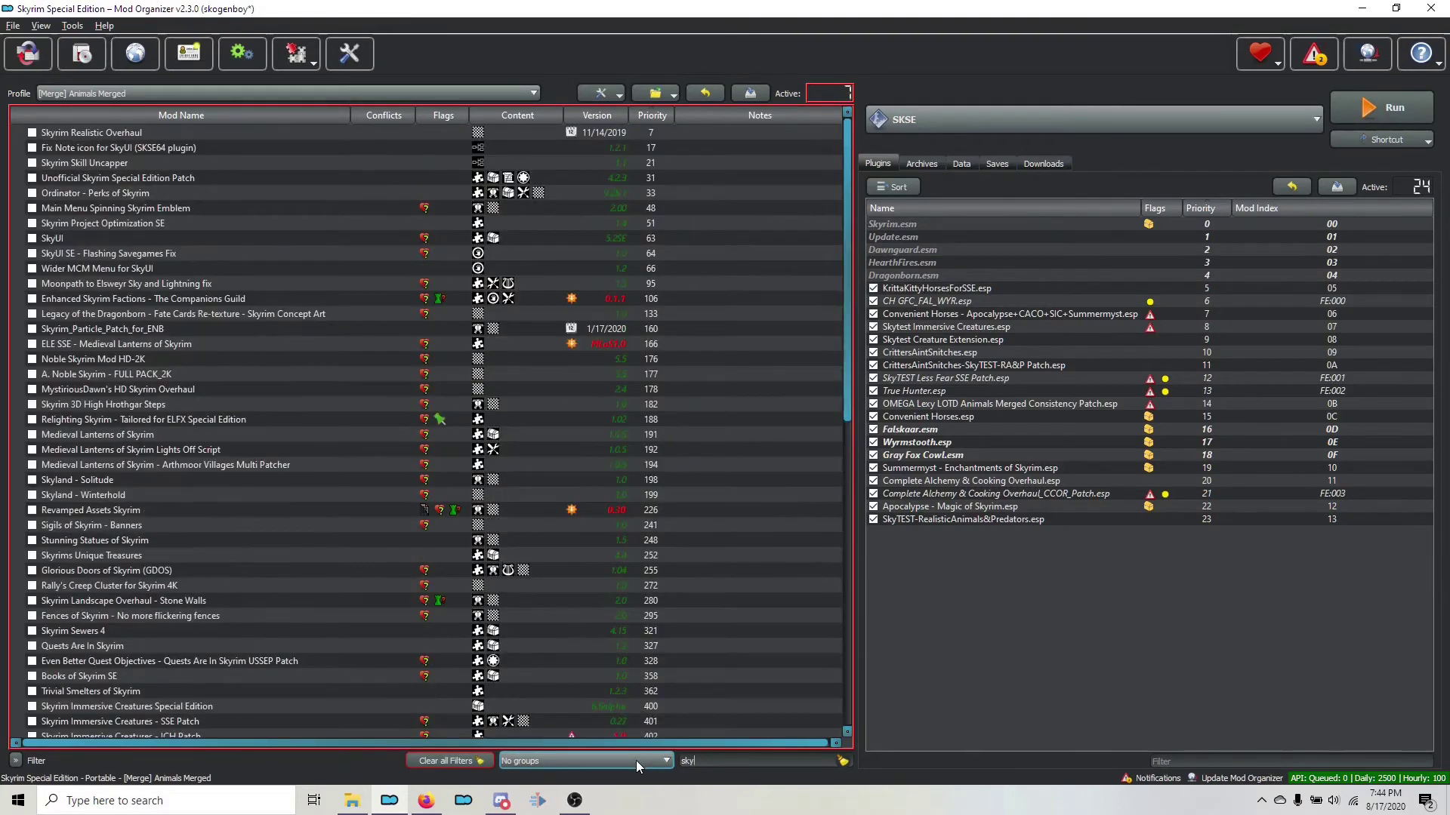
type("rim imm")
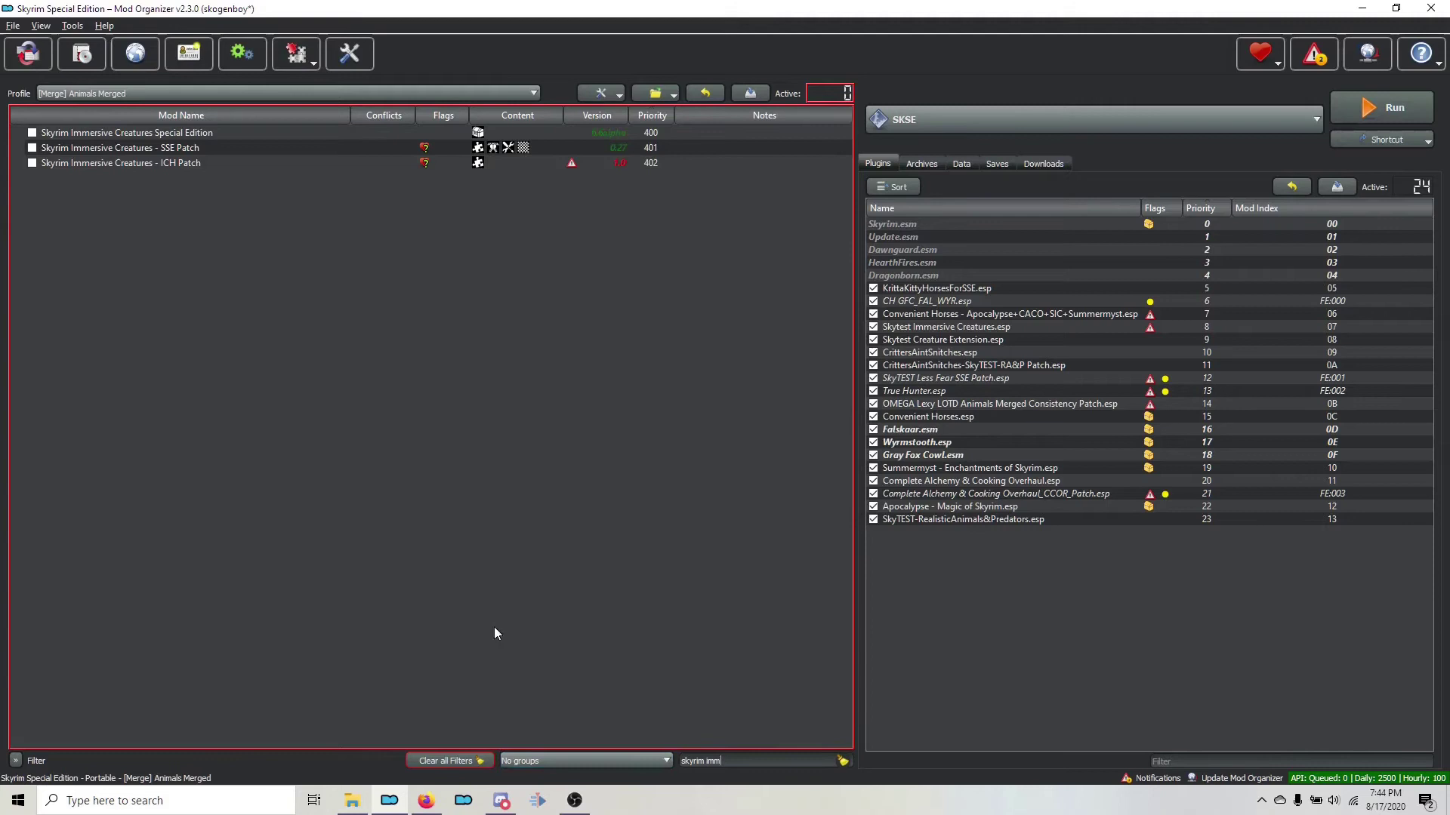
left_click(34, 148)
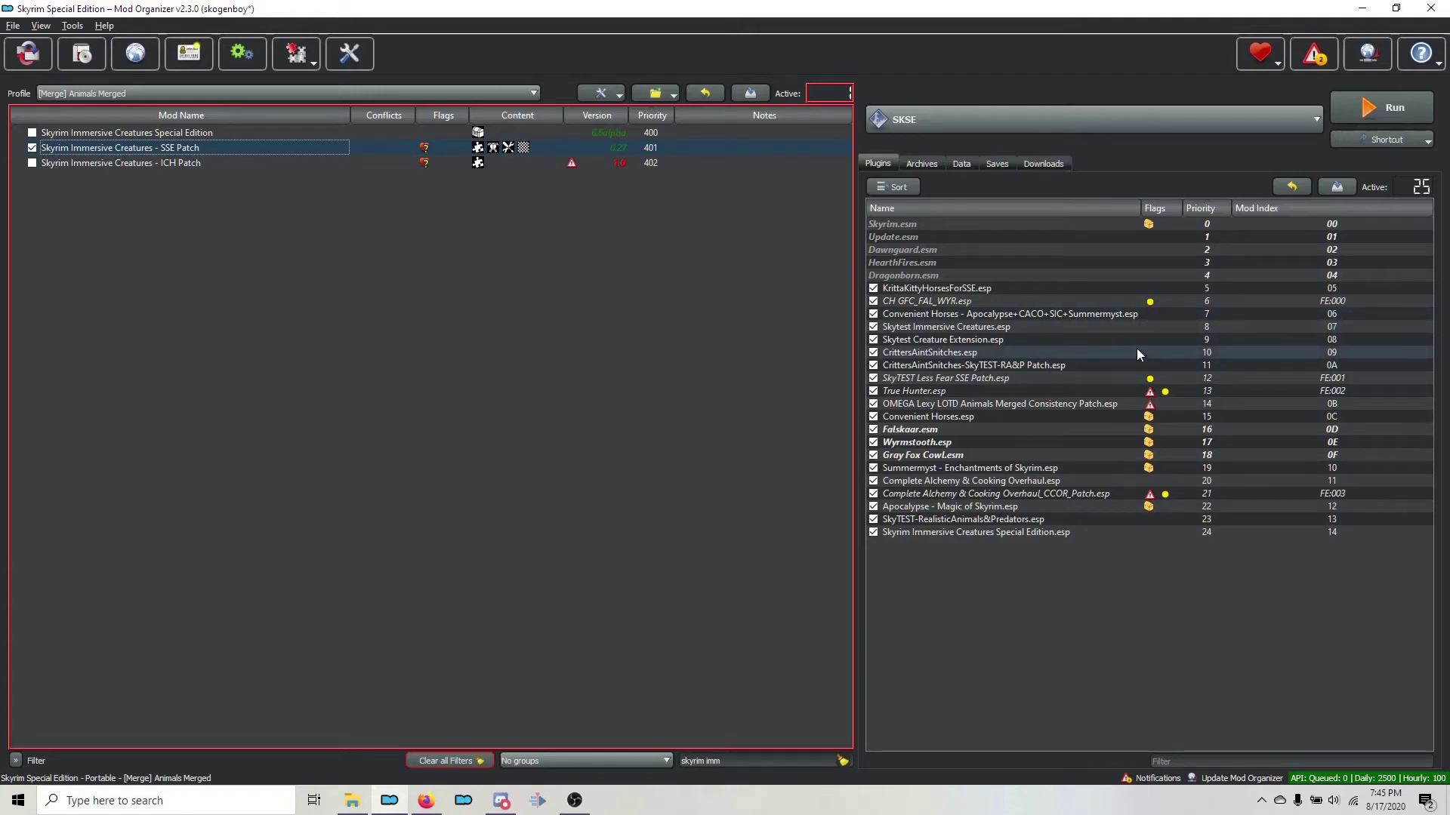
Check True Hunter.esp's missing master, filter the mod list by "uno" and enable Unofficial Skyrim Special Edition Patch
mouse_move(1148, 468)
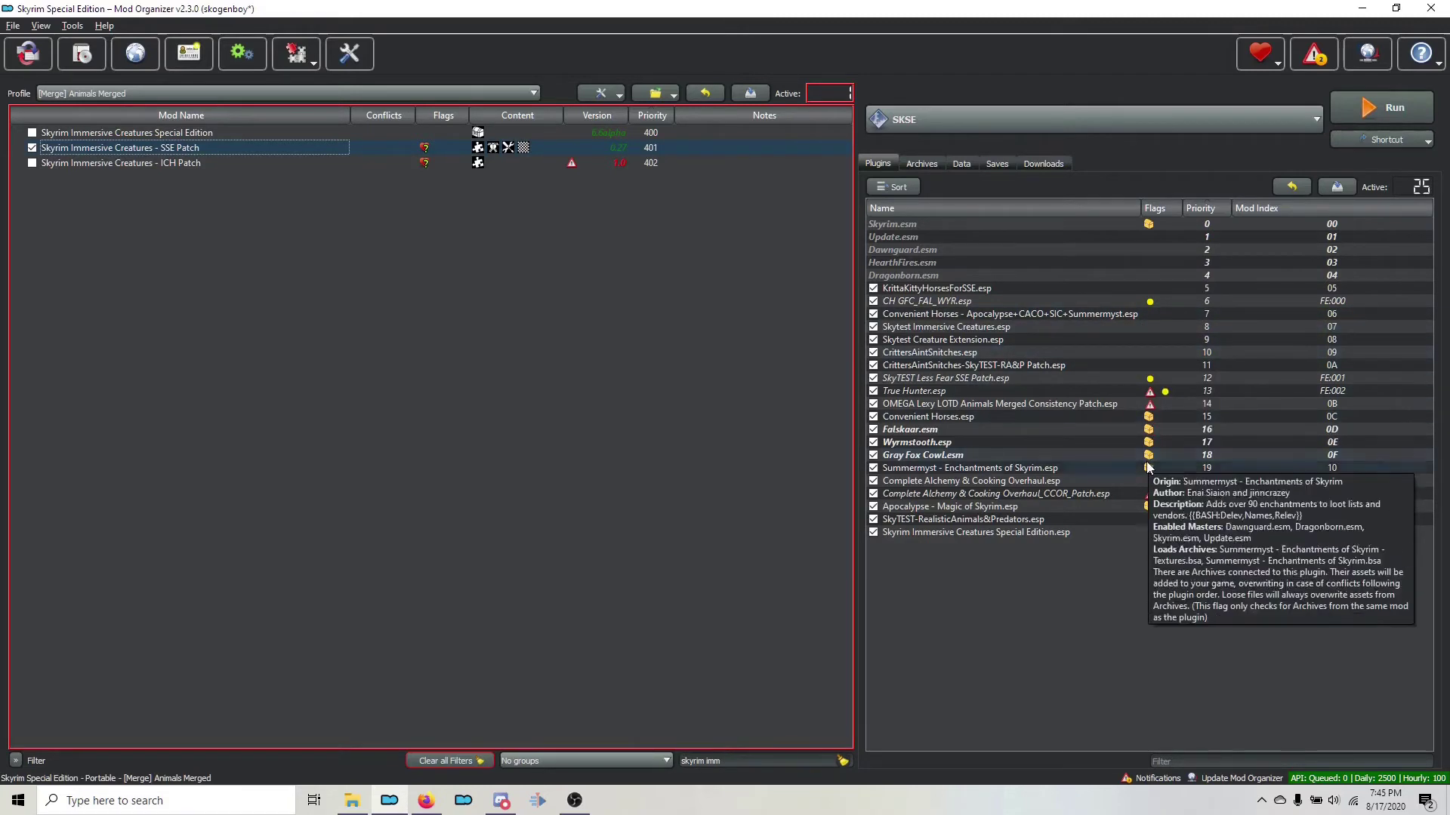
mouse_move(1149, 396)
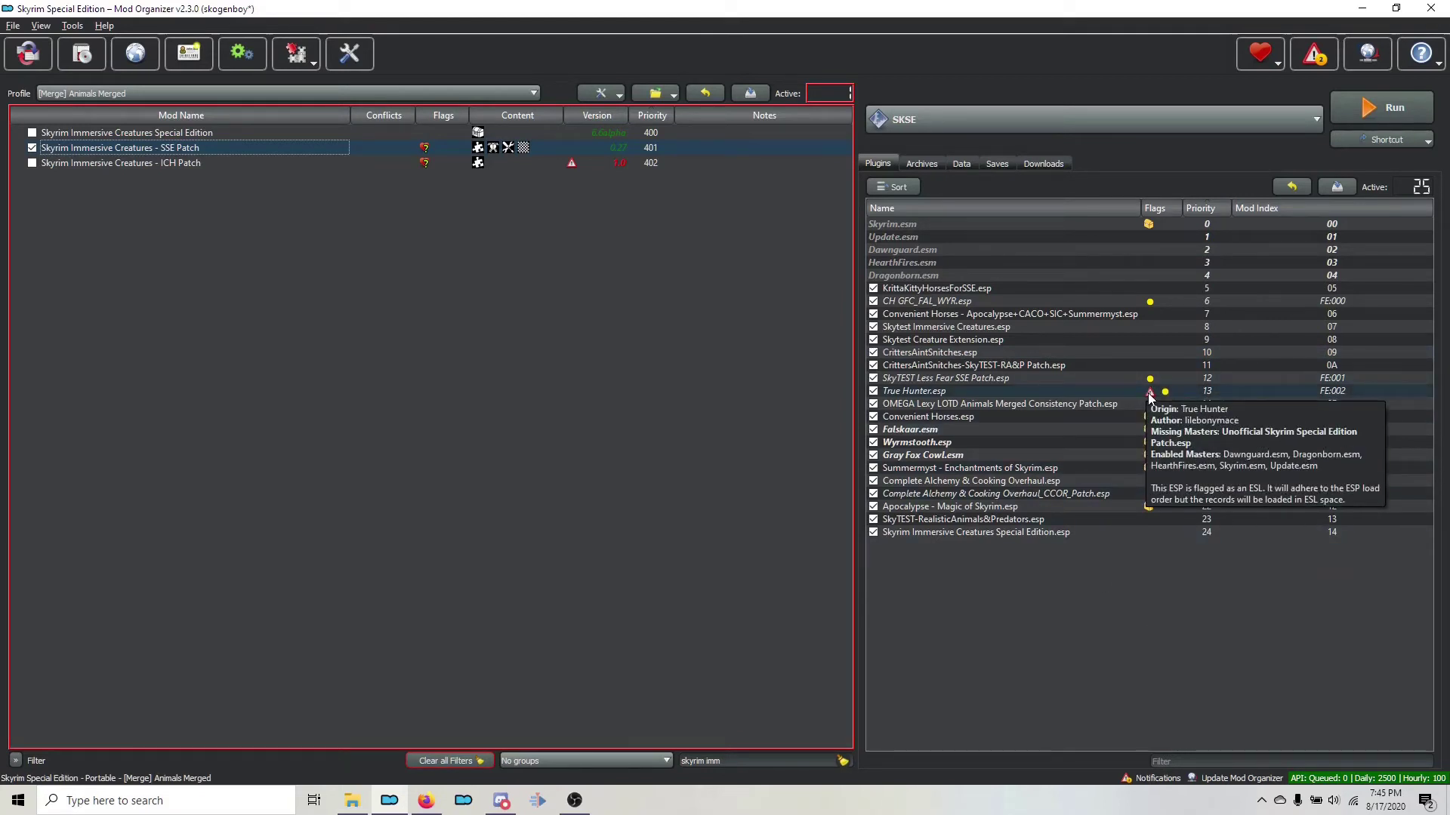
left_click_drag(801, 755, 637, 749)
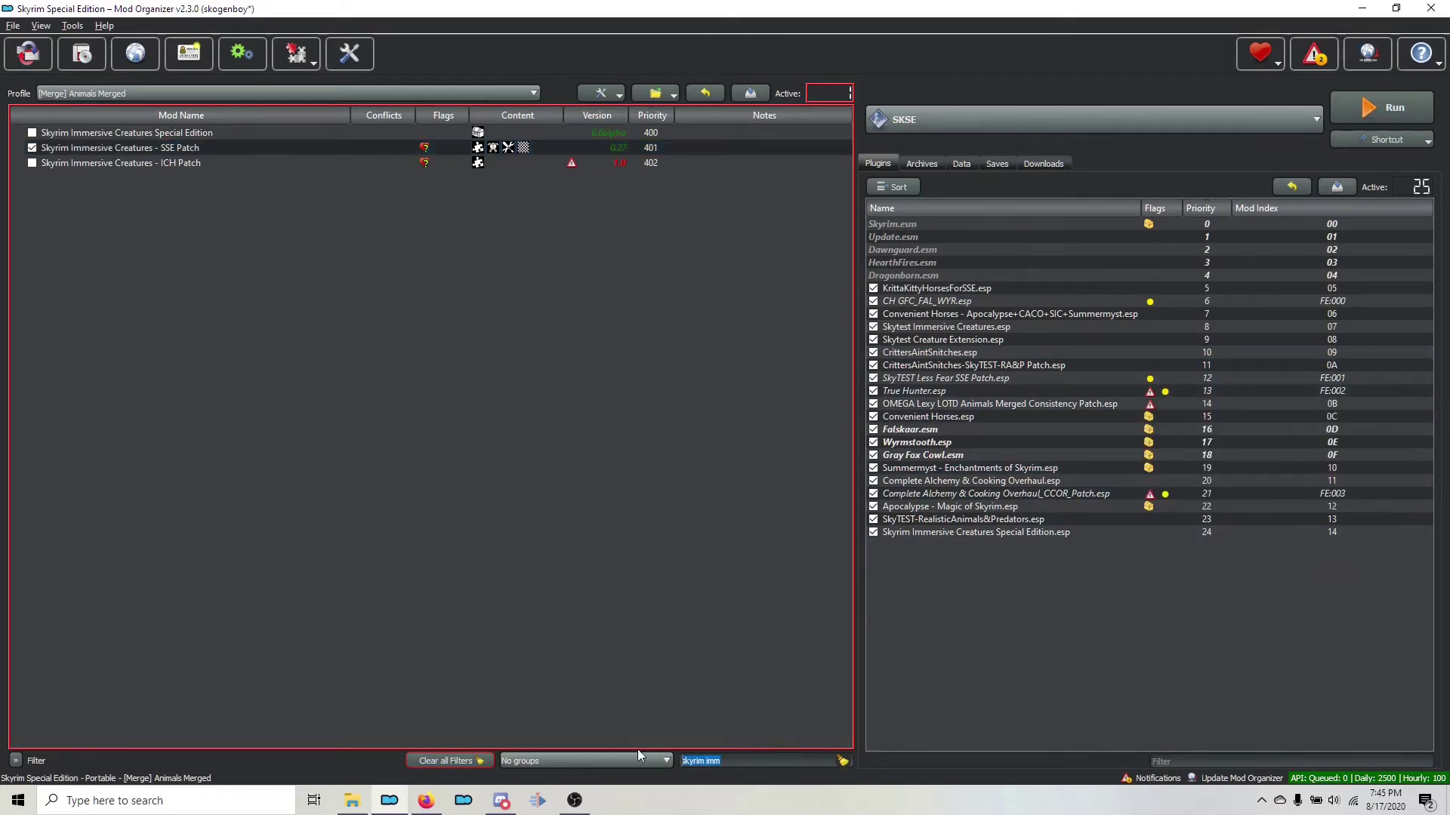
type("uno")
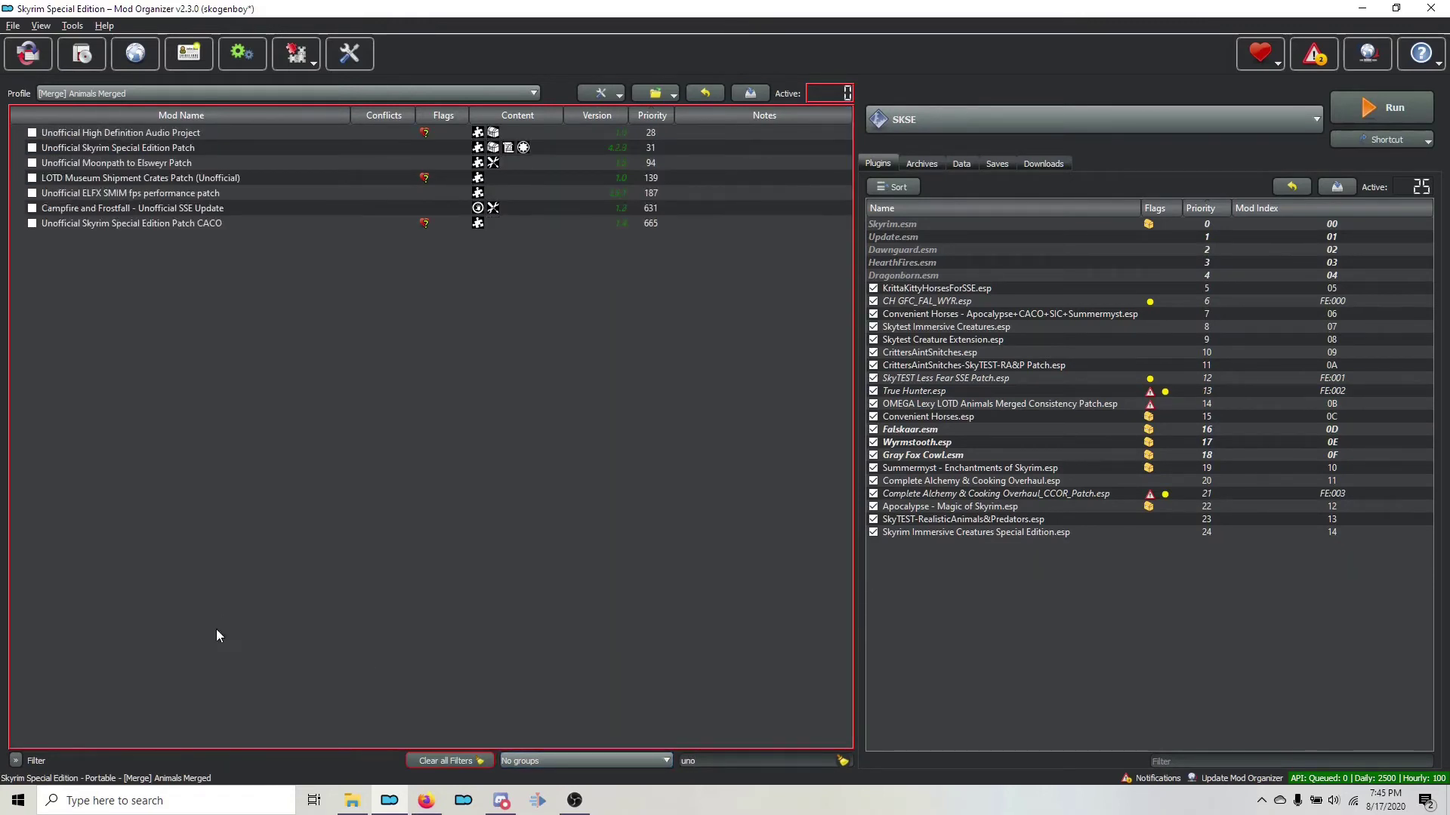
left_click(32, 148)
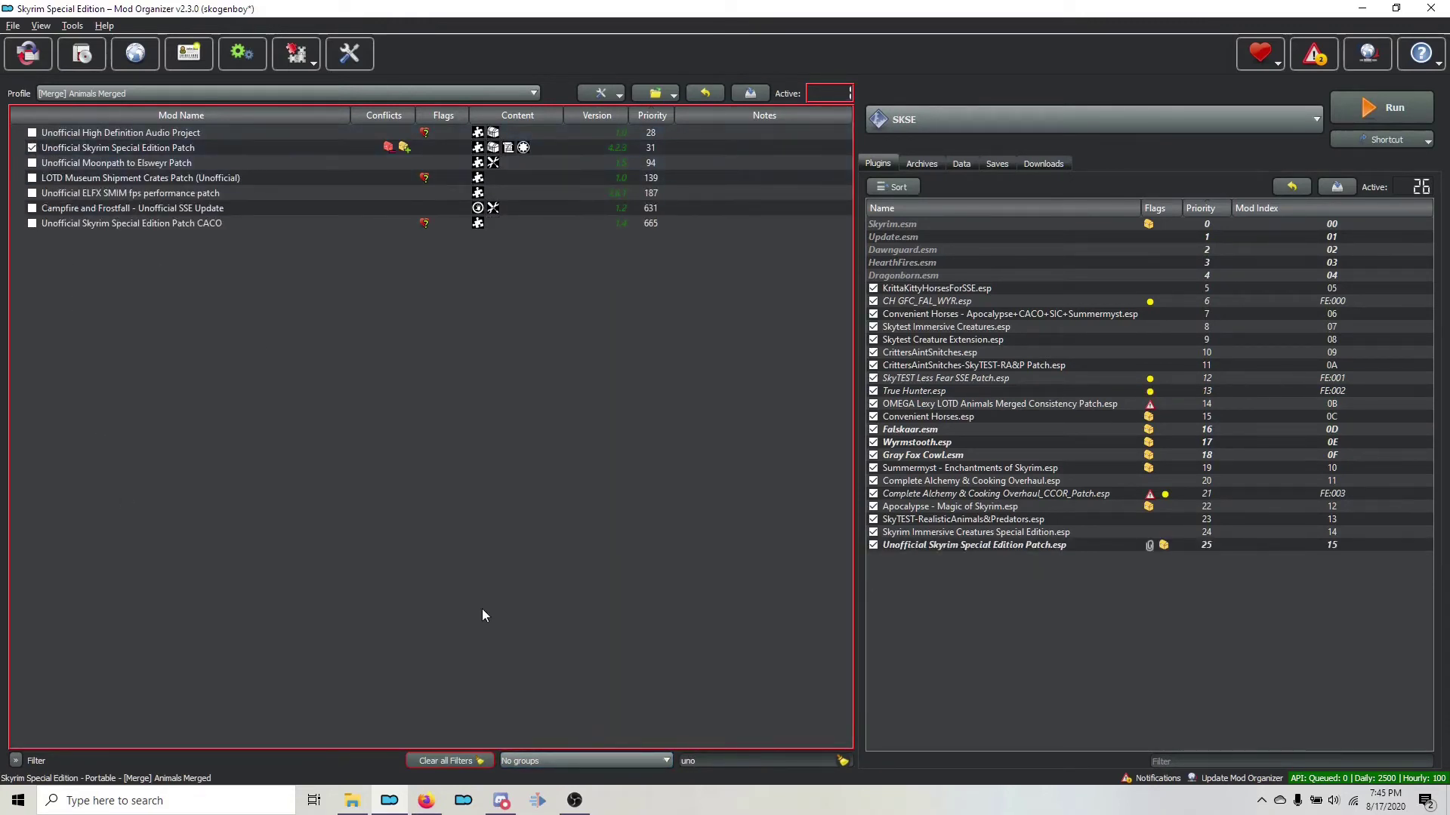
Check the OMEGA consistency patch's missing master, filter the mod list by "compl" and enable Skyrim Revamped - Complete Enemy Overhaul
mouse_move(1153, 408)
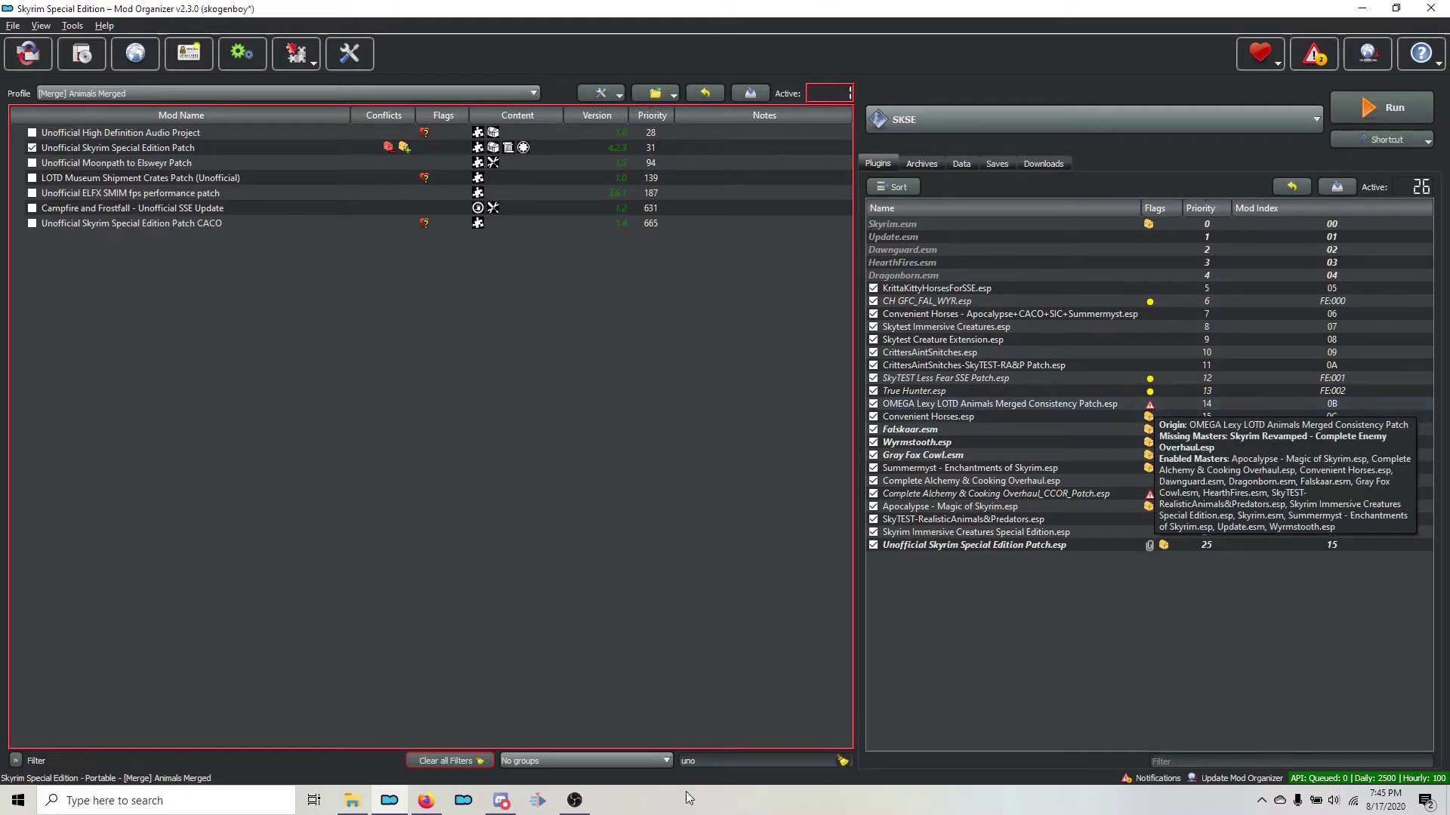
double_click(689, 761)
type("compl")
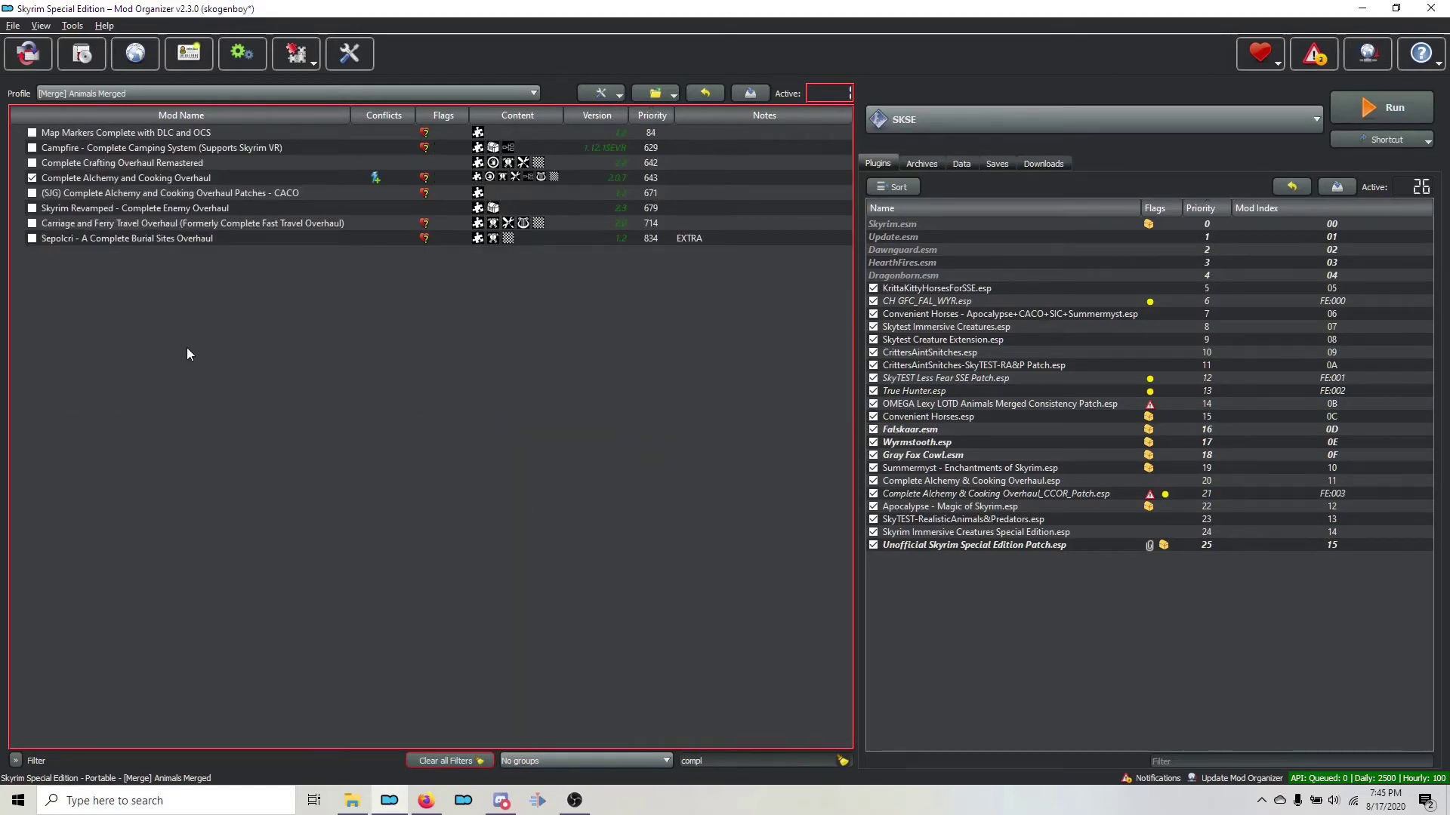
left_click(33, 208)
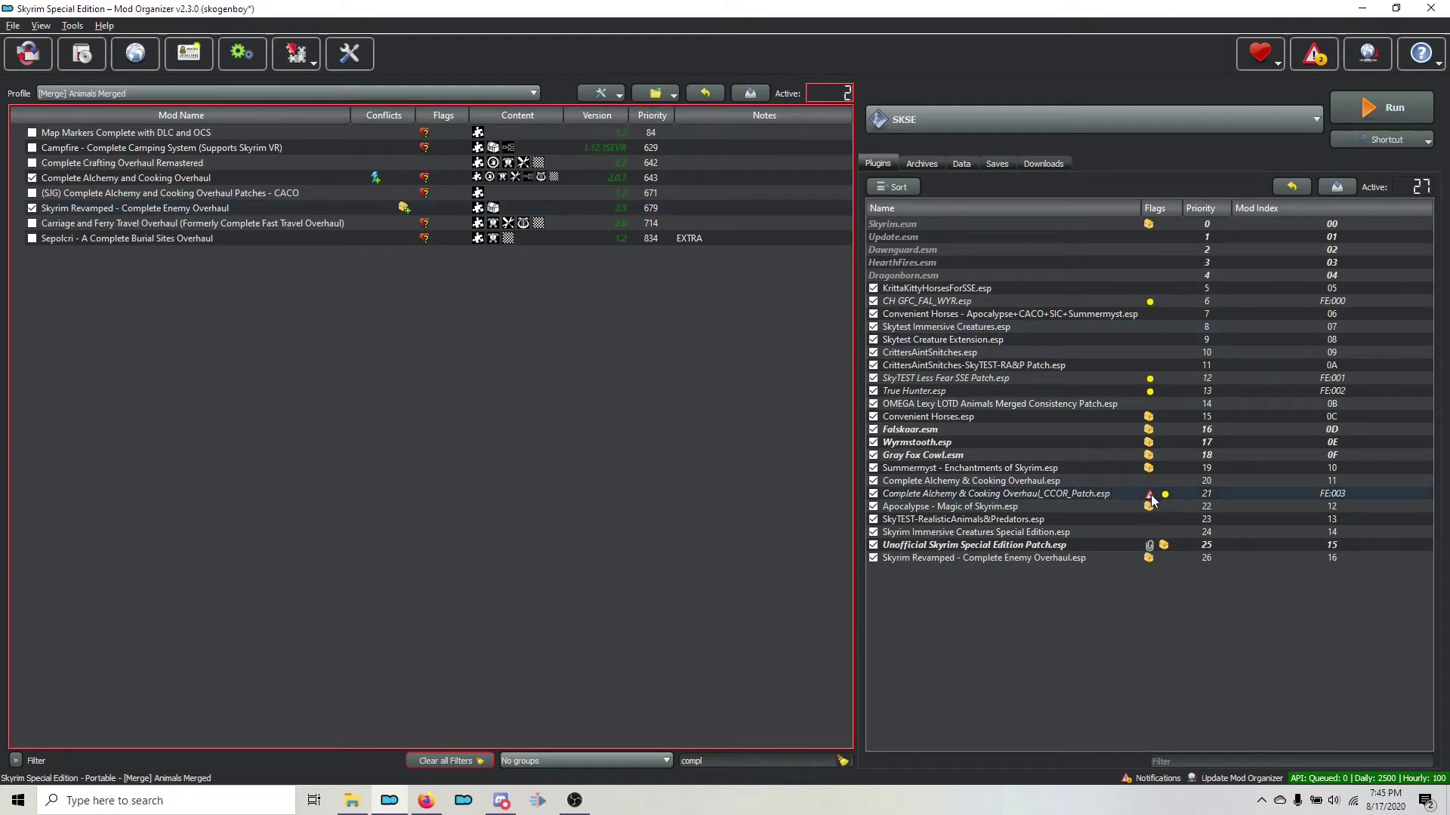
Check which master the Complete Alchemy & Cooking Overhaul CCOR patch lacks and disable Complete Alchemy and Cooking Overhaul
mouse_move(1151, 499)
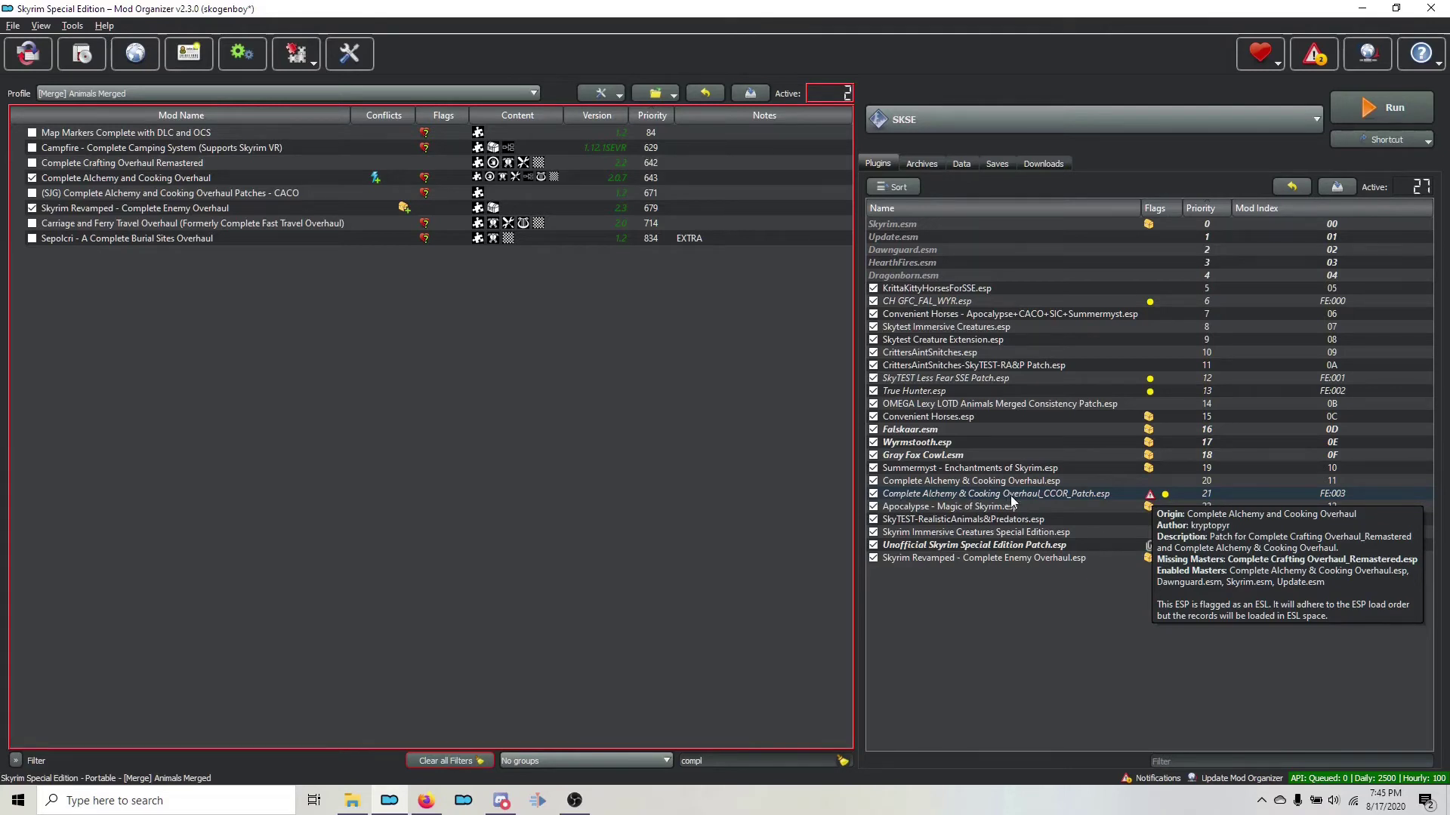
left_click(894, 494)
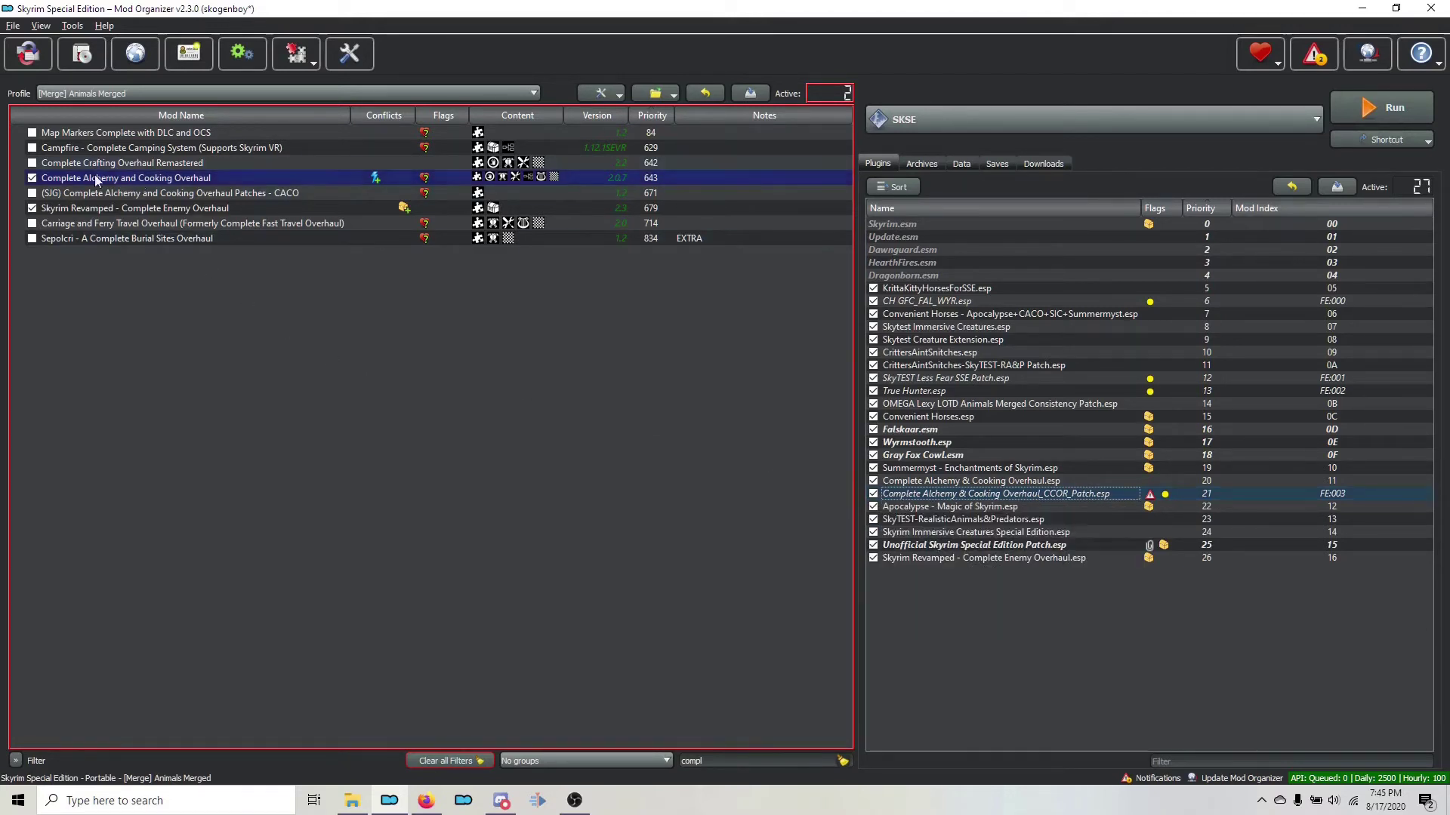
left_click(32, 178)
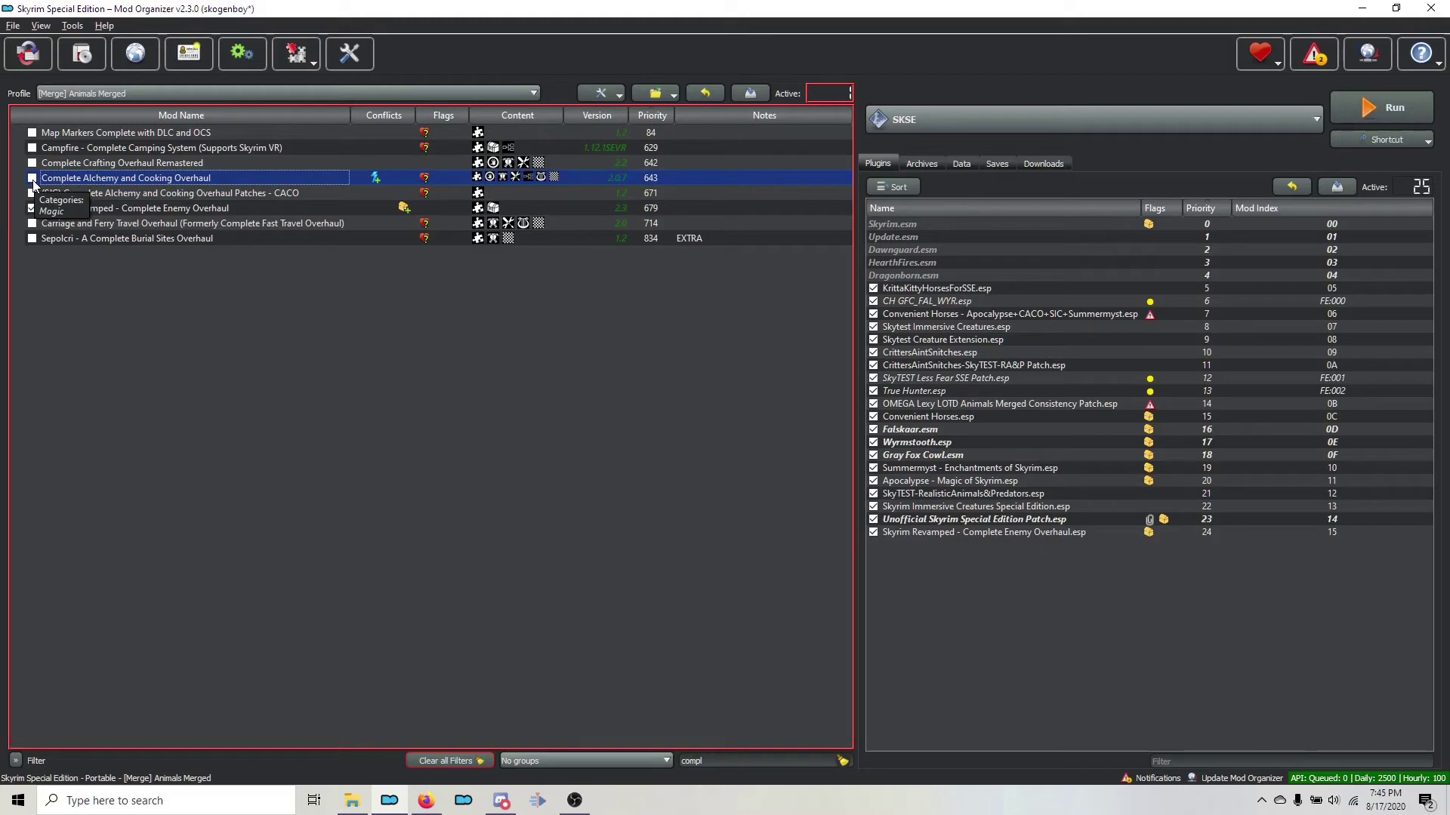
Re-enable the Complete Alchemy and Cooking Overhaul mod and deactivate its Complete Alchemy & Cooking Overhaul_CCOR_Patch.esp plugin
left_click(33, 179)
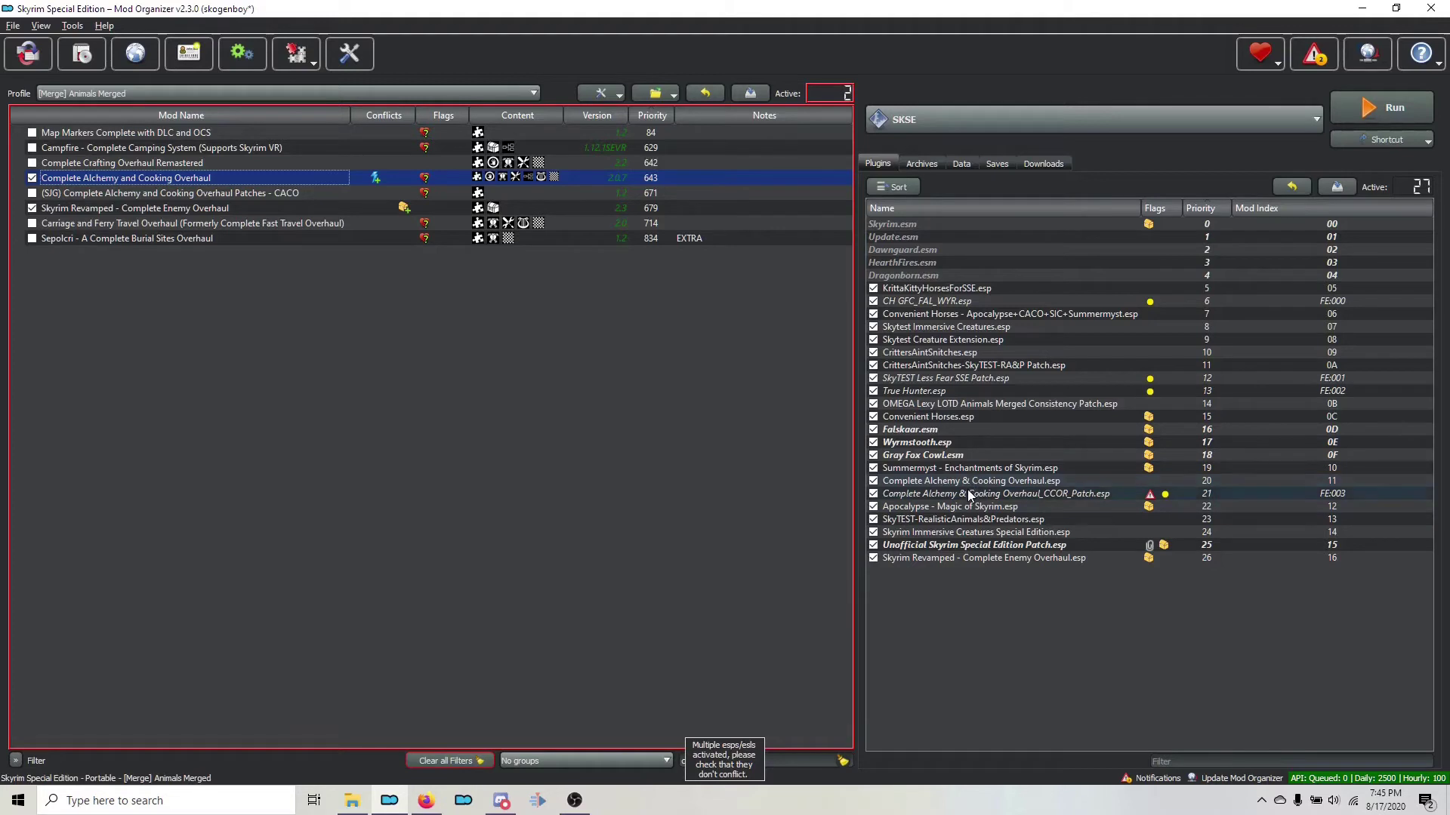
mouse_move(894, 496)
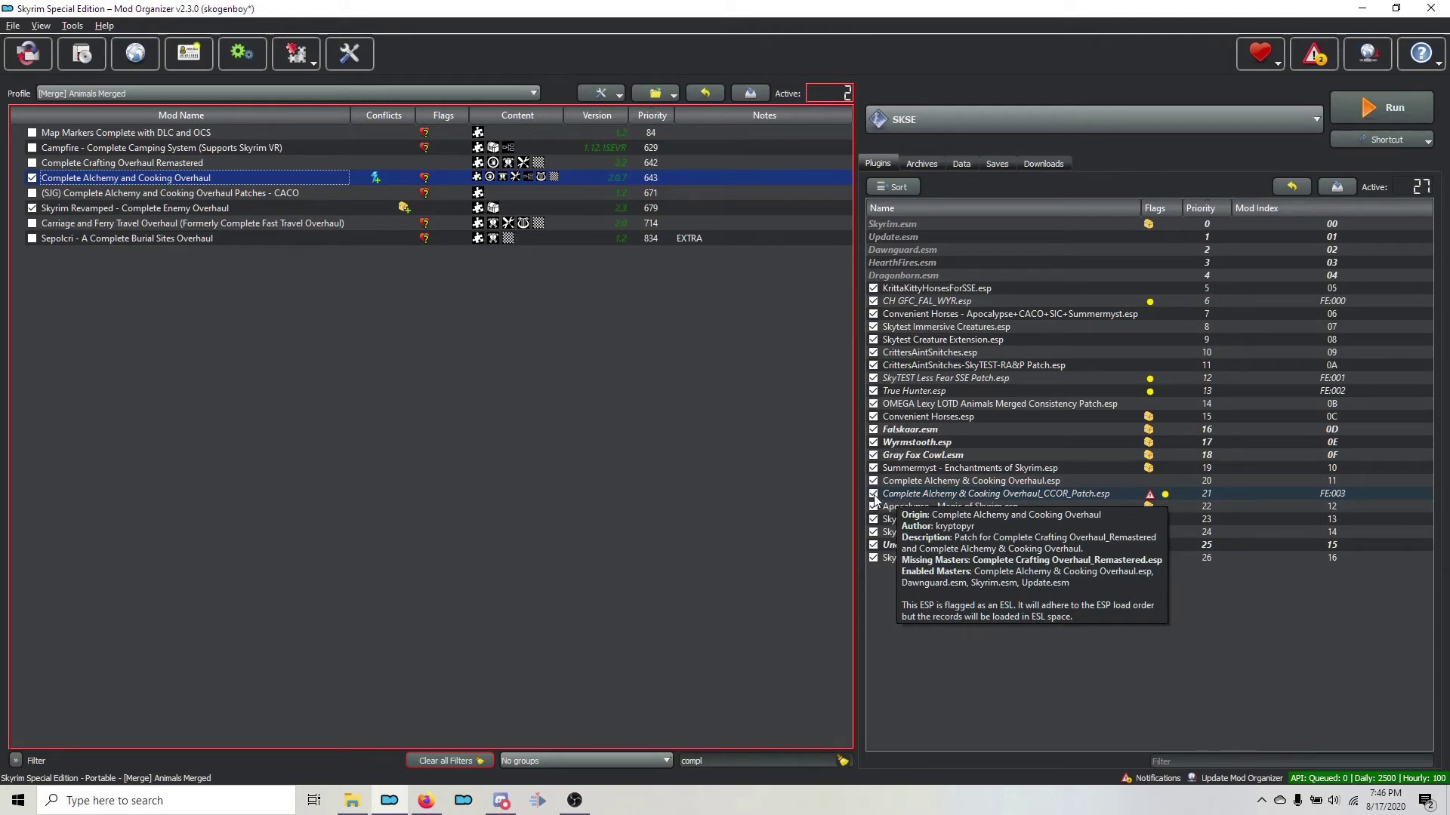
left_click(874, 495)
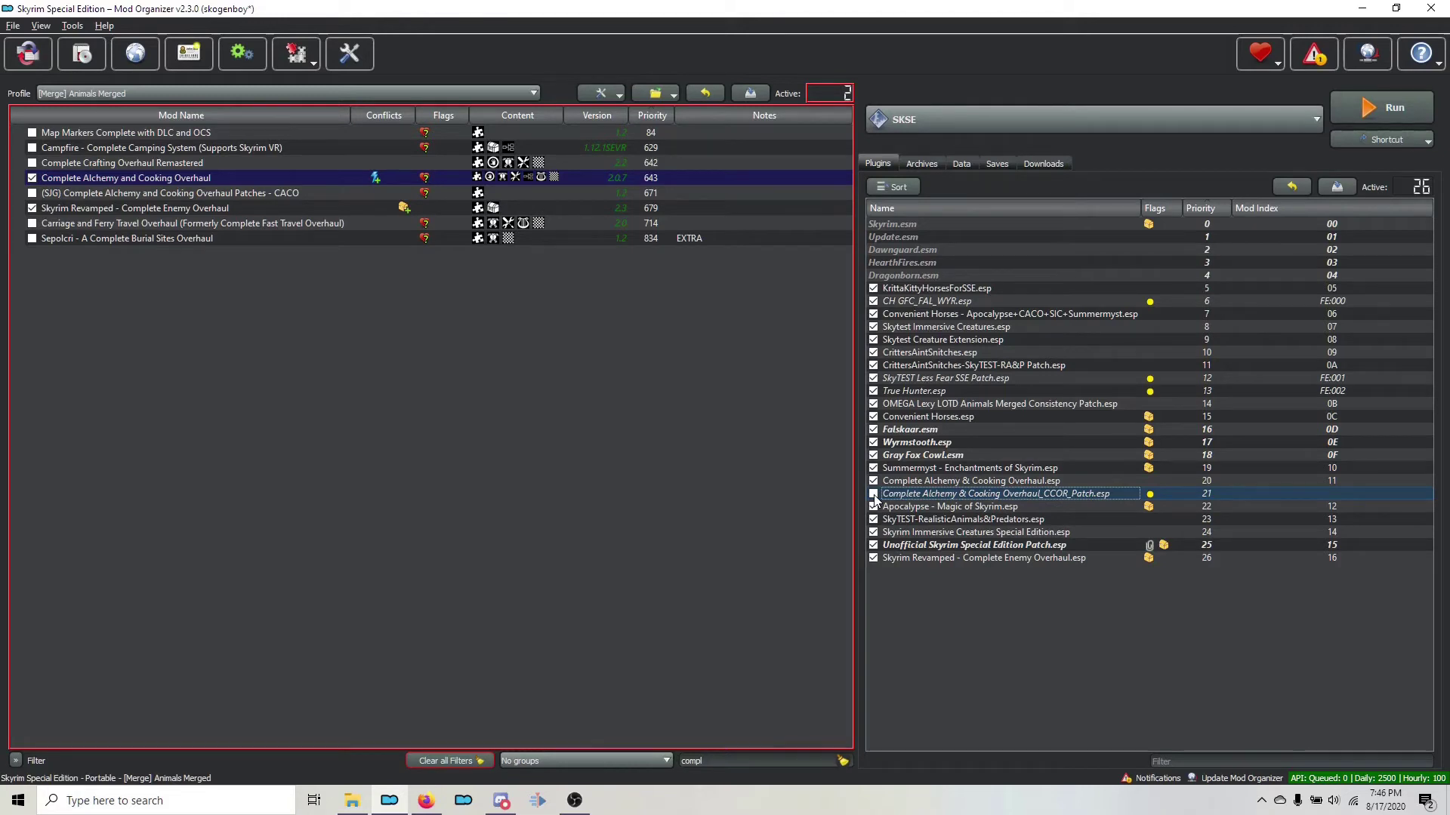
mouse_move(930, 495)
mouse_move(1131, 392)
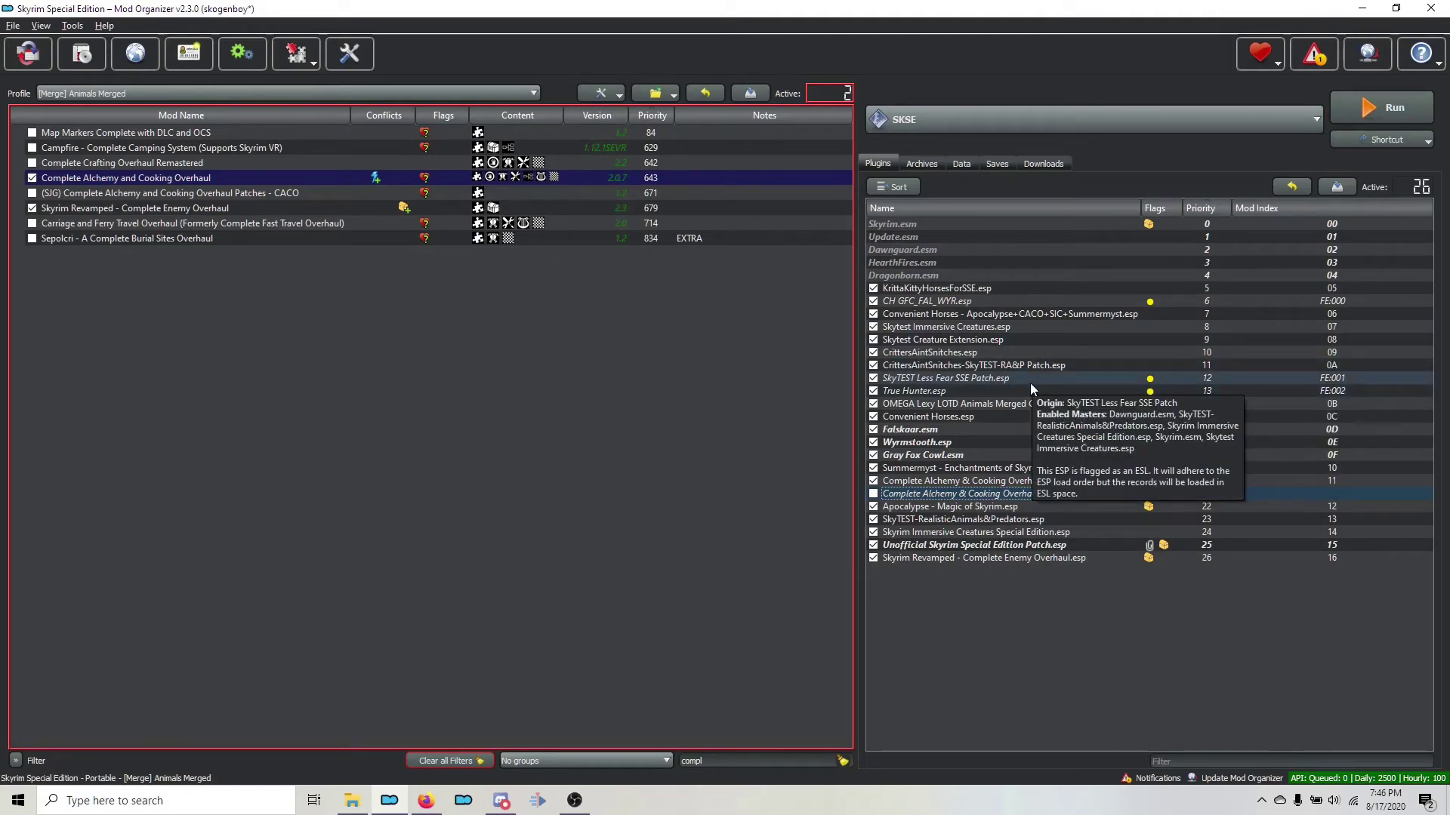
Show the guide's Animals Merged plugin table in the browser beside a reduced Mod Organizer window
left_click(427, 800)
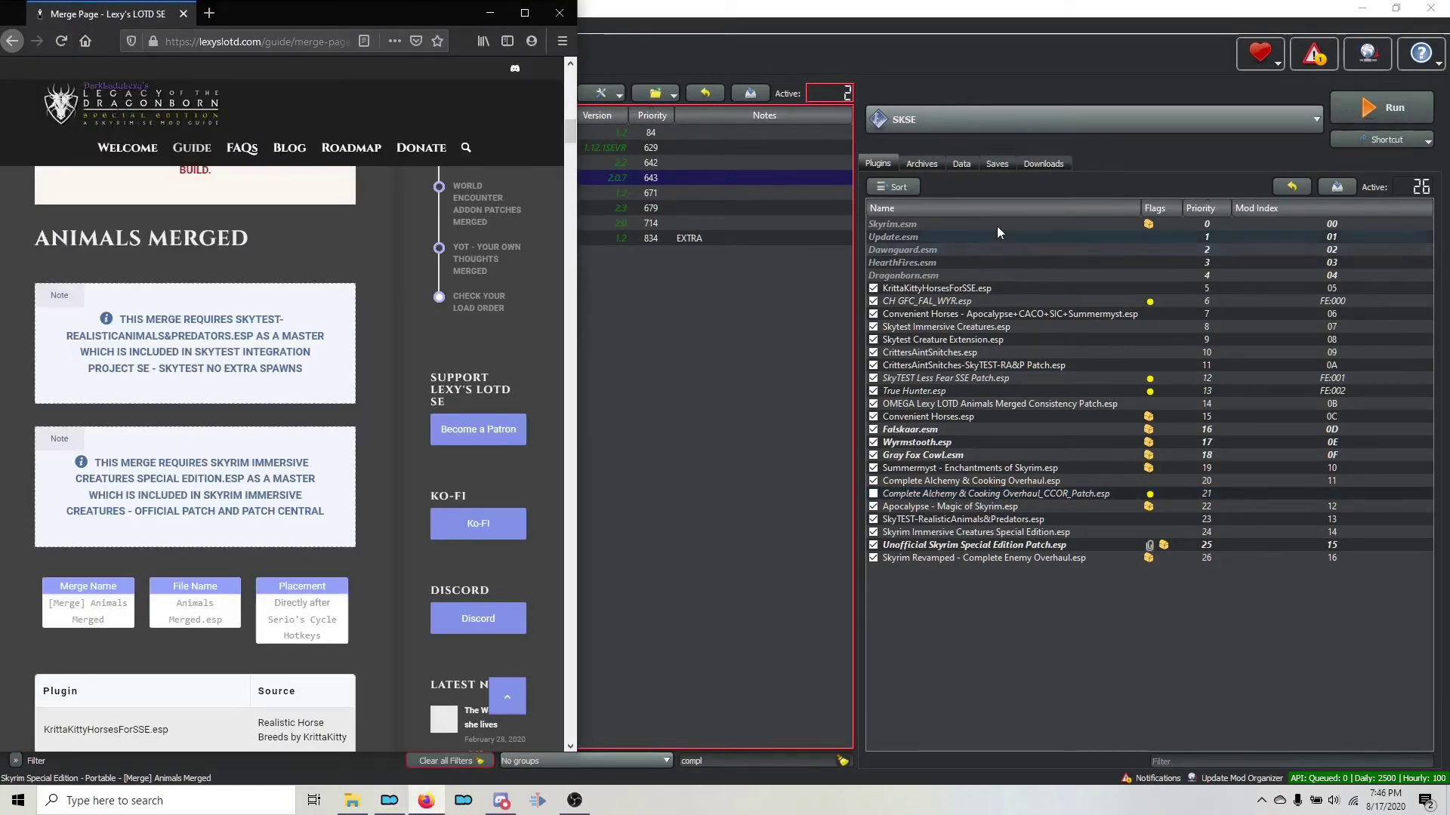
left_click(1396, 7)
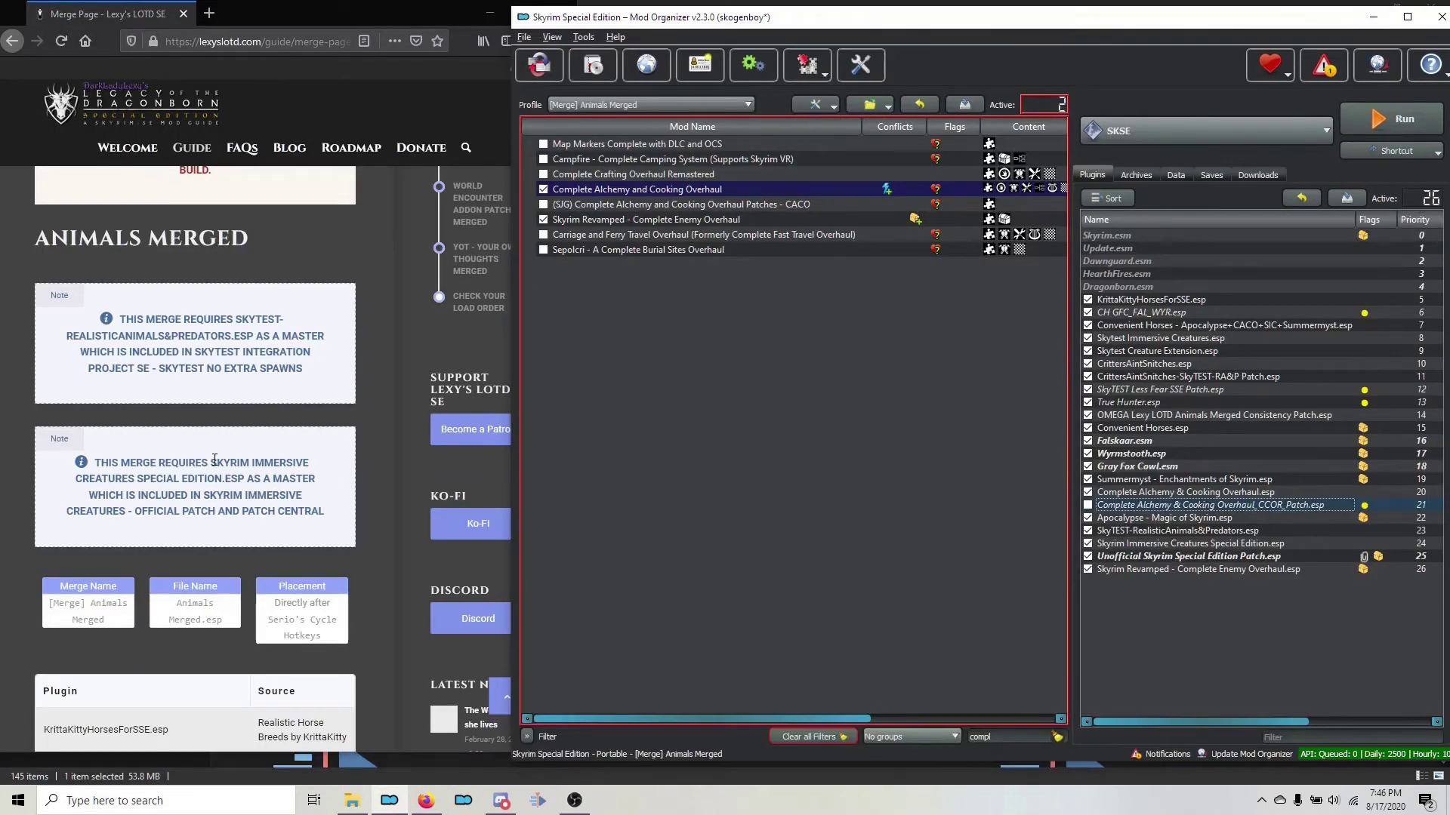
scroll(242, 484, "down", 4)
scroll(242, 483, "down", 2)
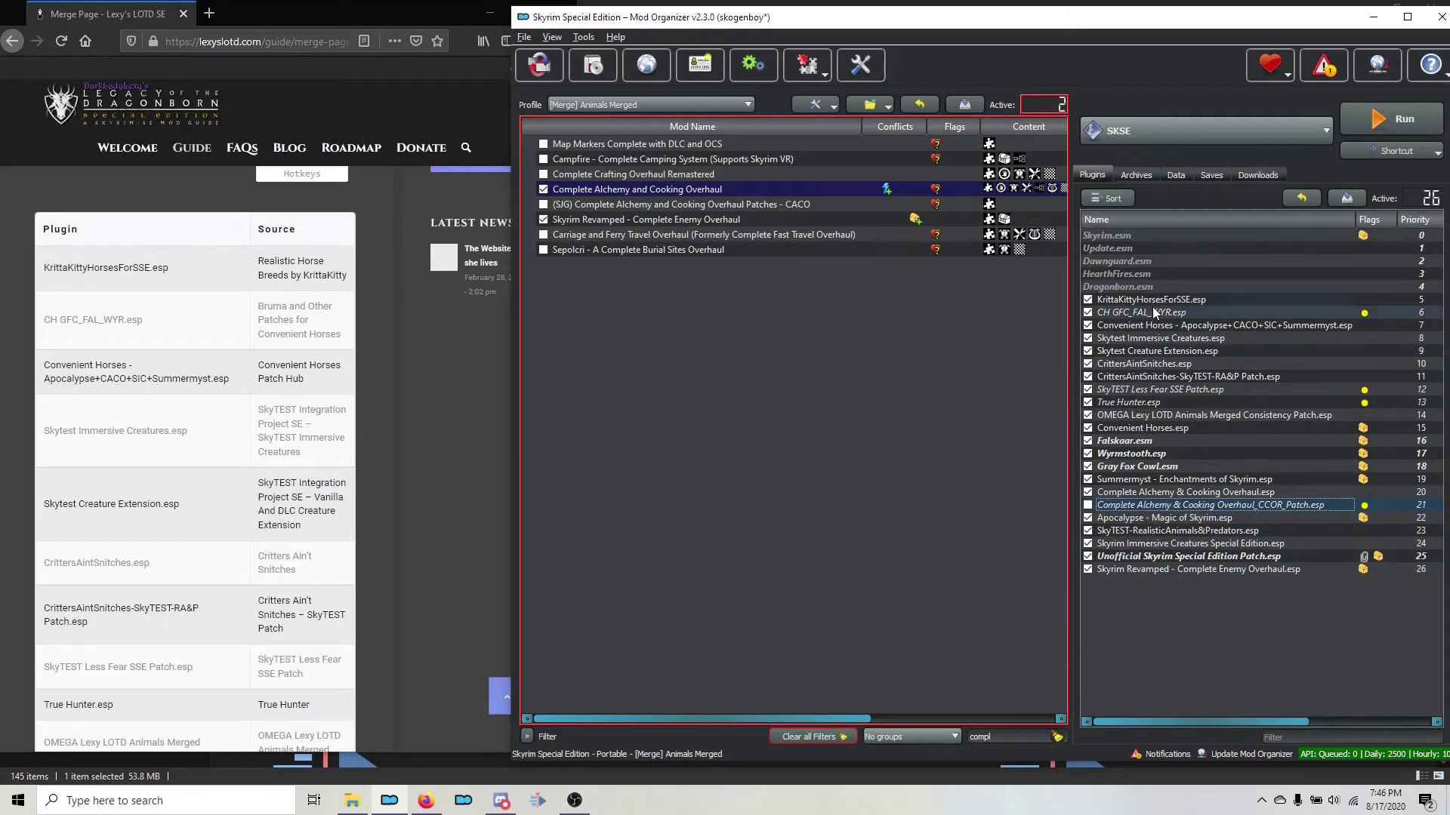
Send the ten merge plugins, from KrittaKittyHorsesForSSE.esp through OMEGA Lexy LOTD Animals Merged Consistency Patch.esp, to the end of the load order
mouse_move(1157, 303)
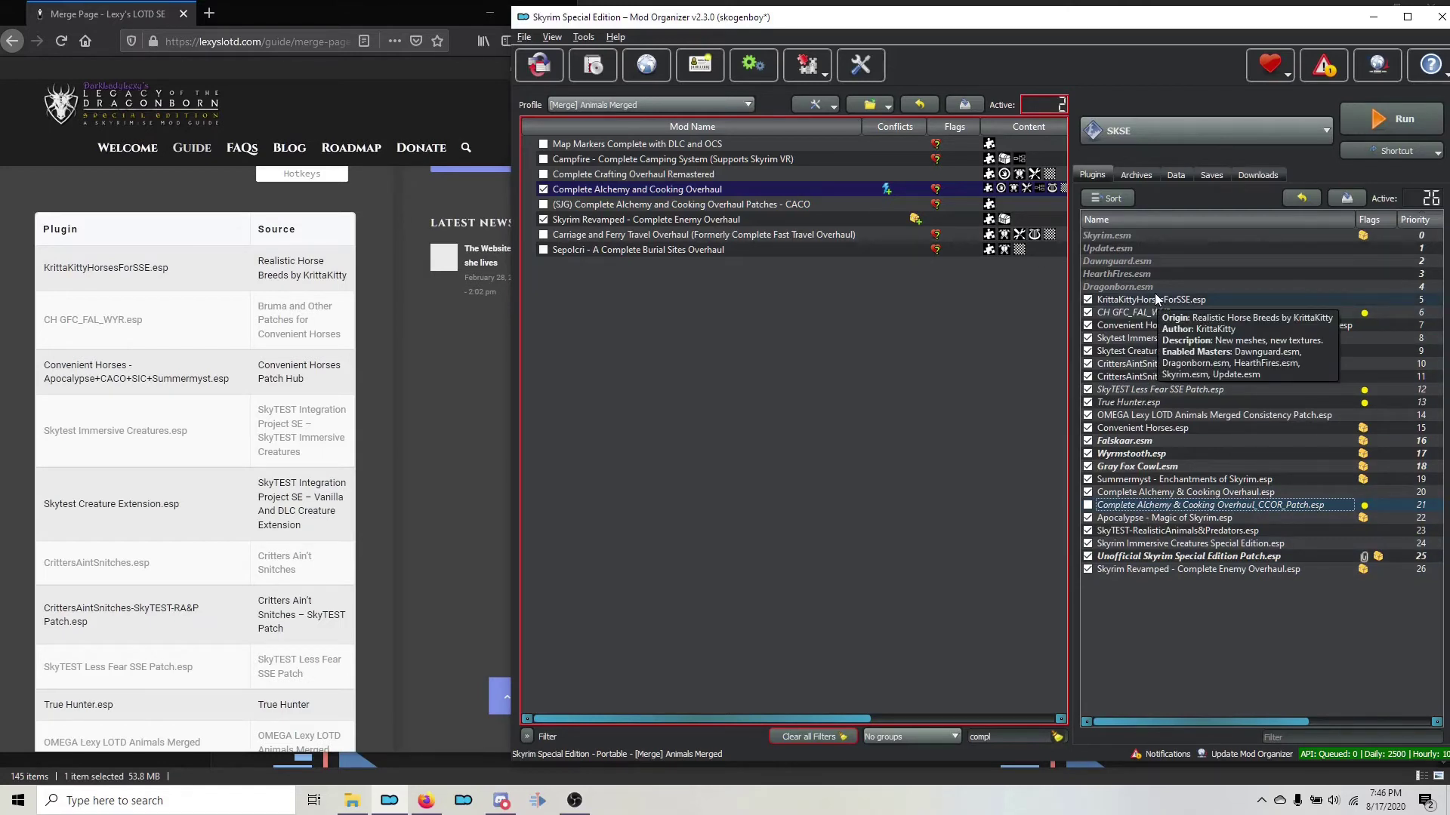
left_click(1157, 301)
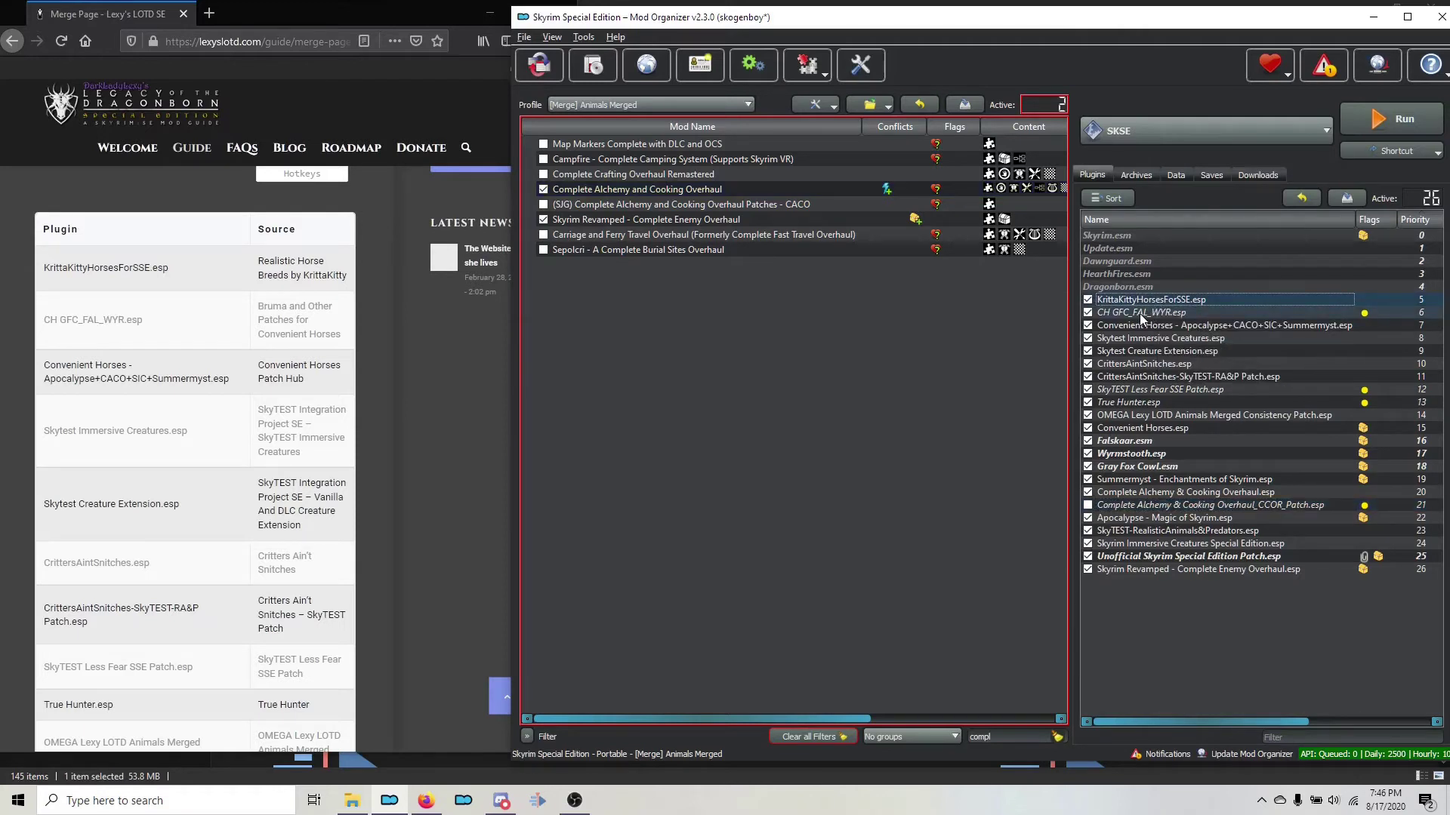
left_click(1139, 314)
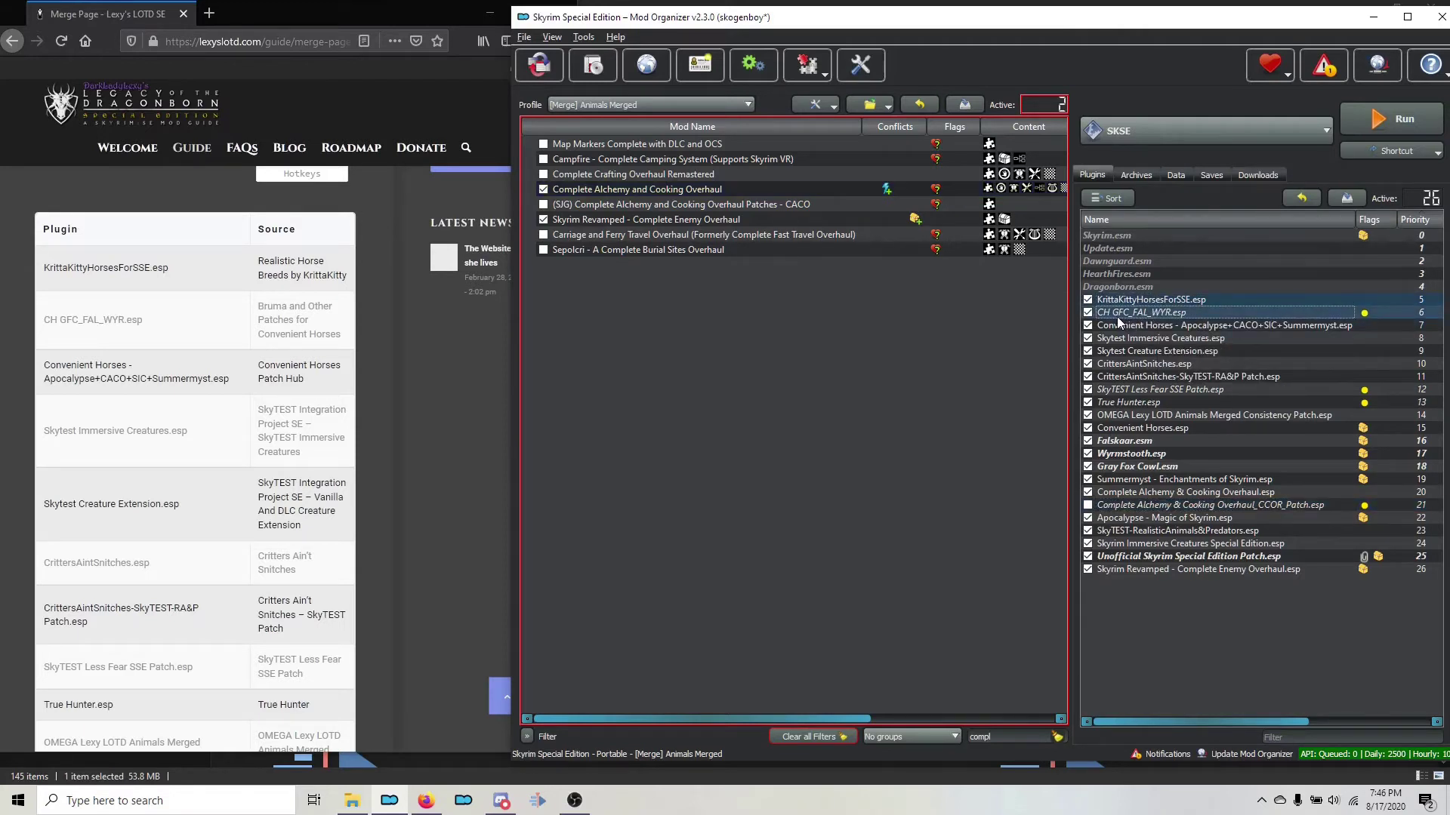
mouse_move(1123, 321)
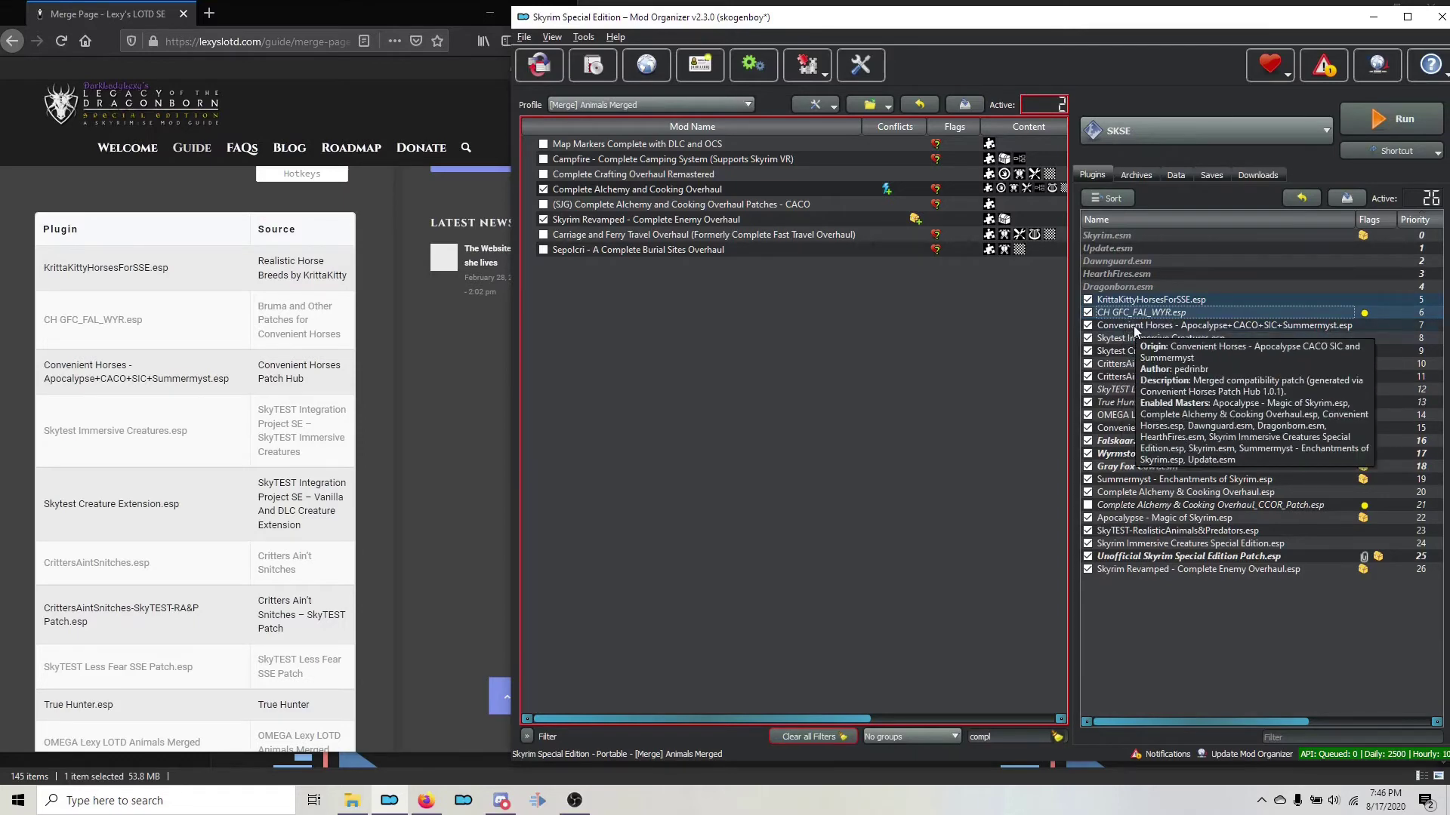
left_click(1134, 325)
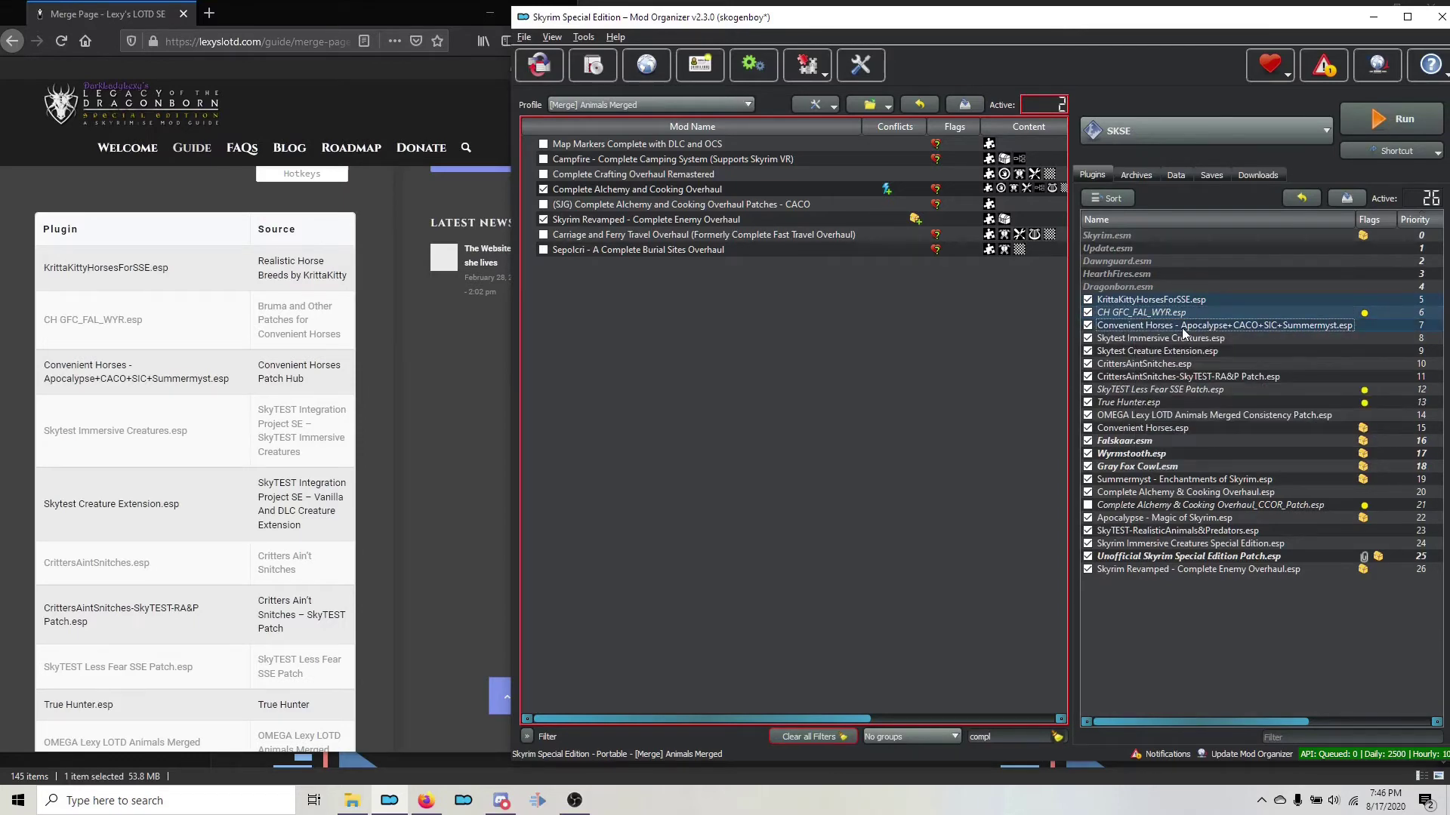
mouse_move(1182, 332)
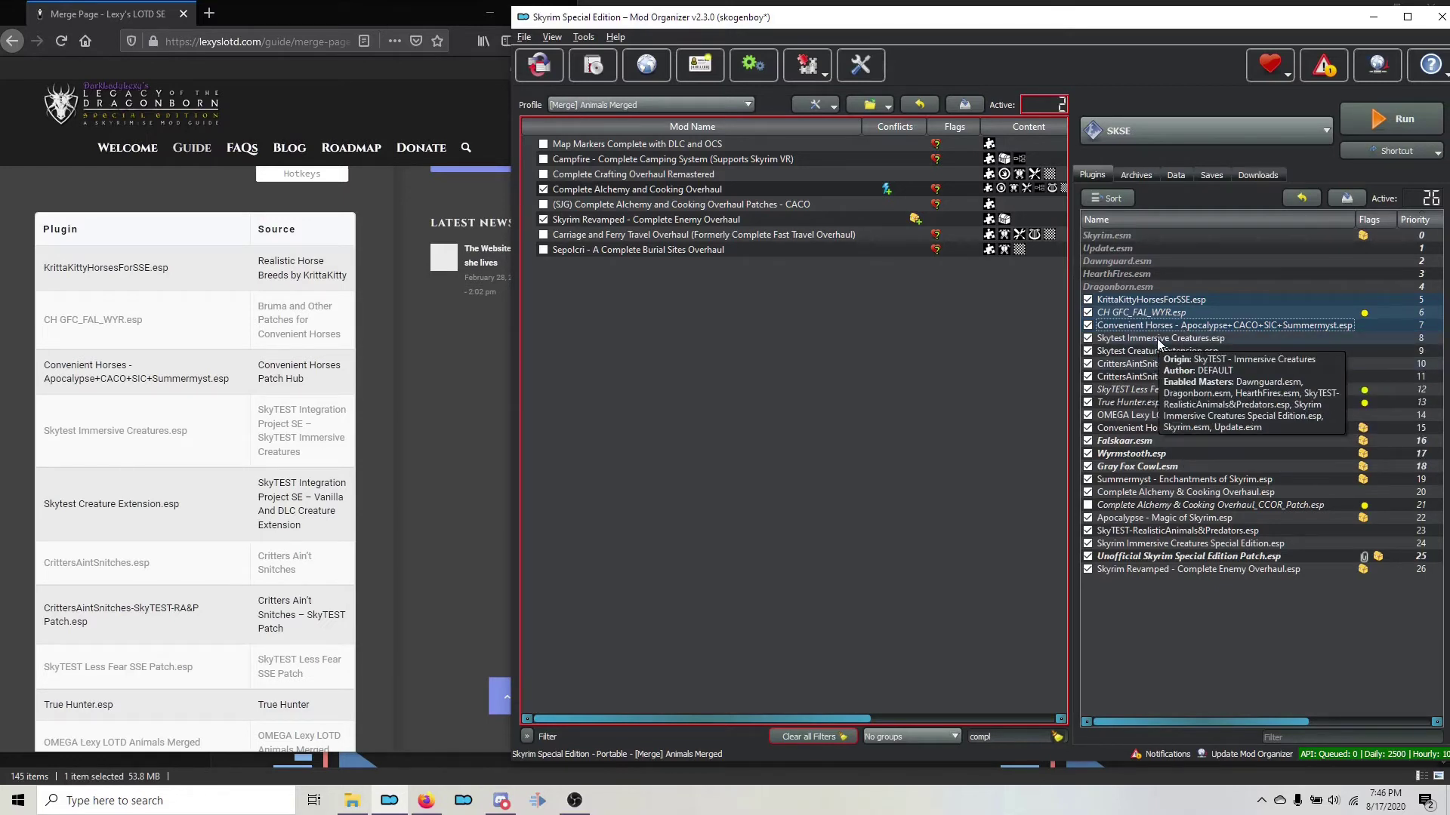
left_click(1158, 340, "ctrl")
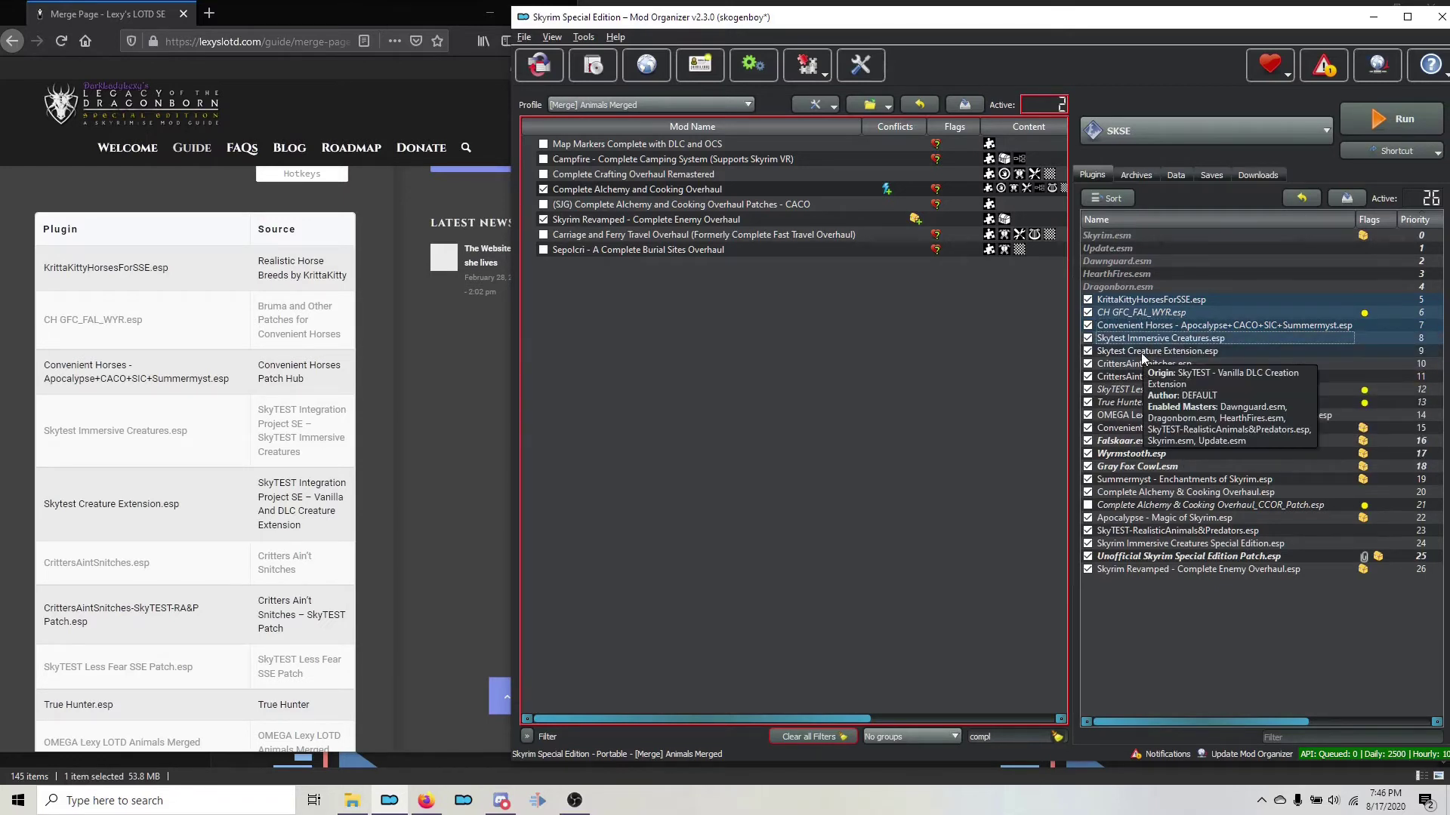
left_click(1144, 353, "ctrl")
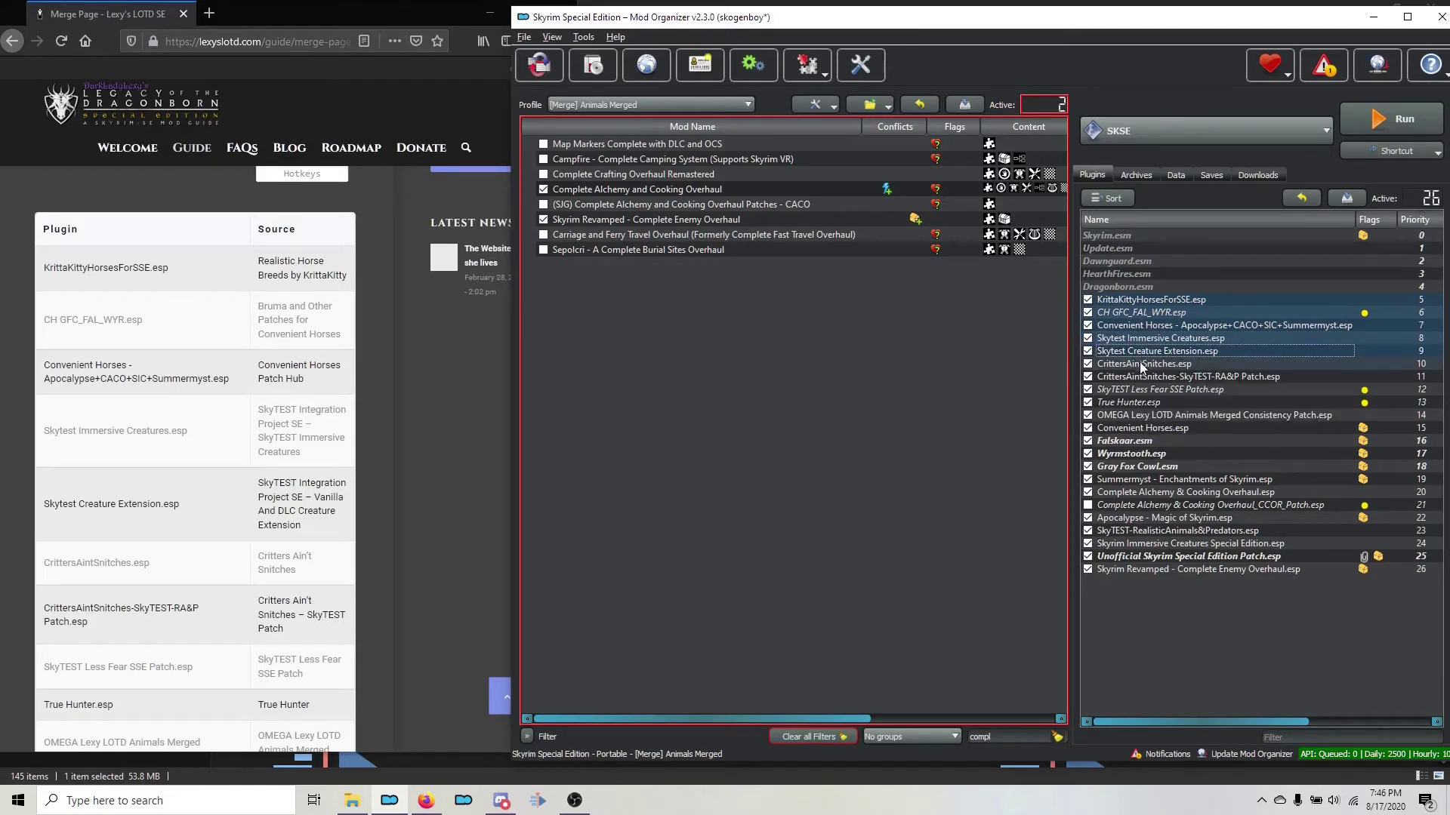
left_click(1141, 366, "ctrl")
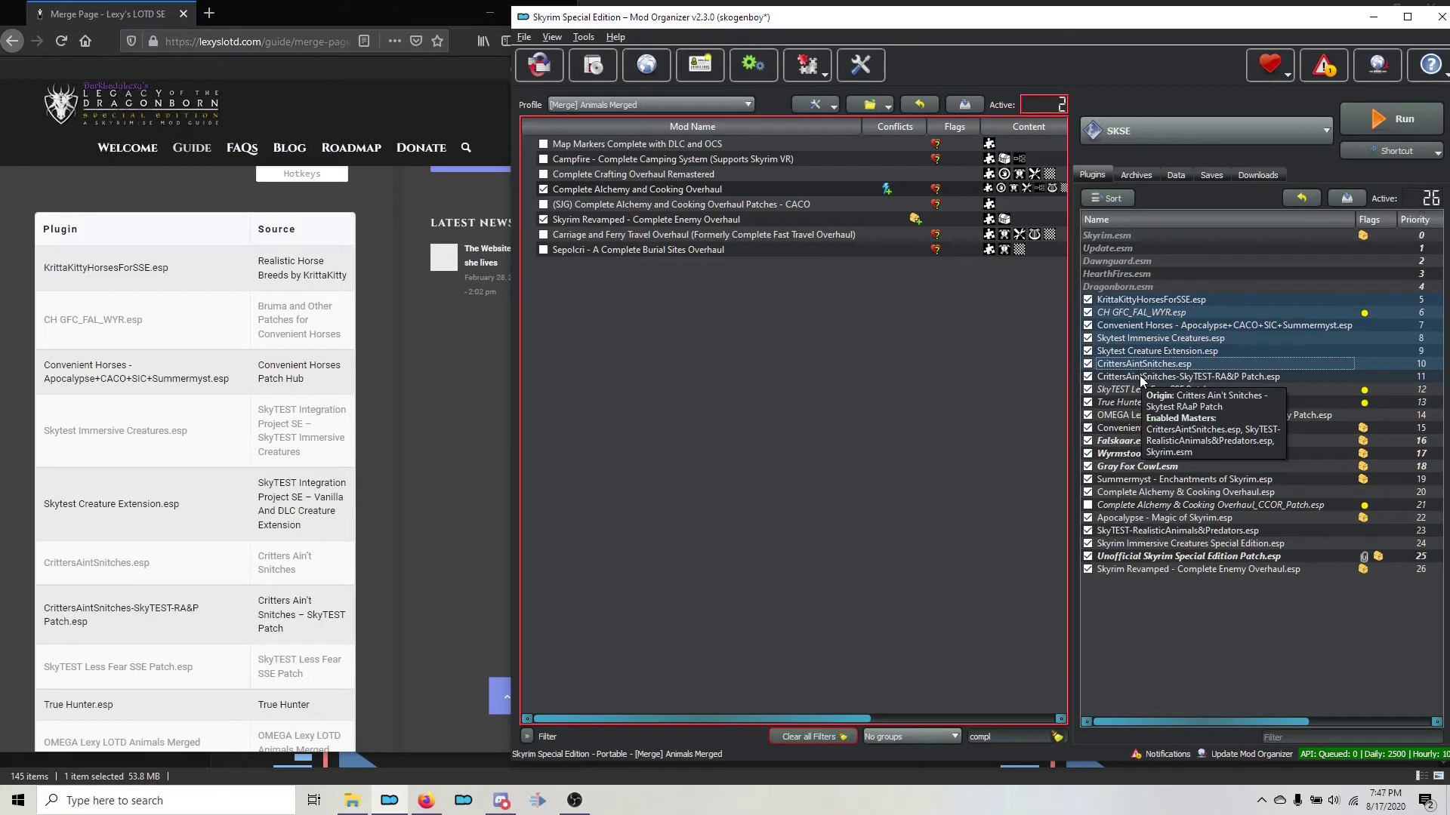
left_click(1140, 377, "ctrl")
mouse_move(1141, 395)
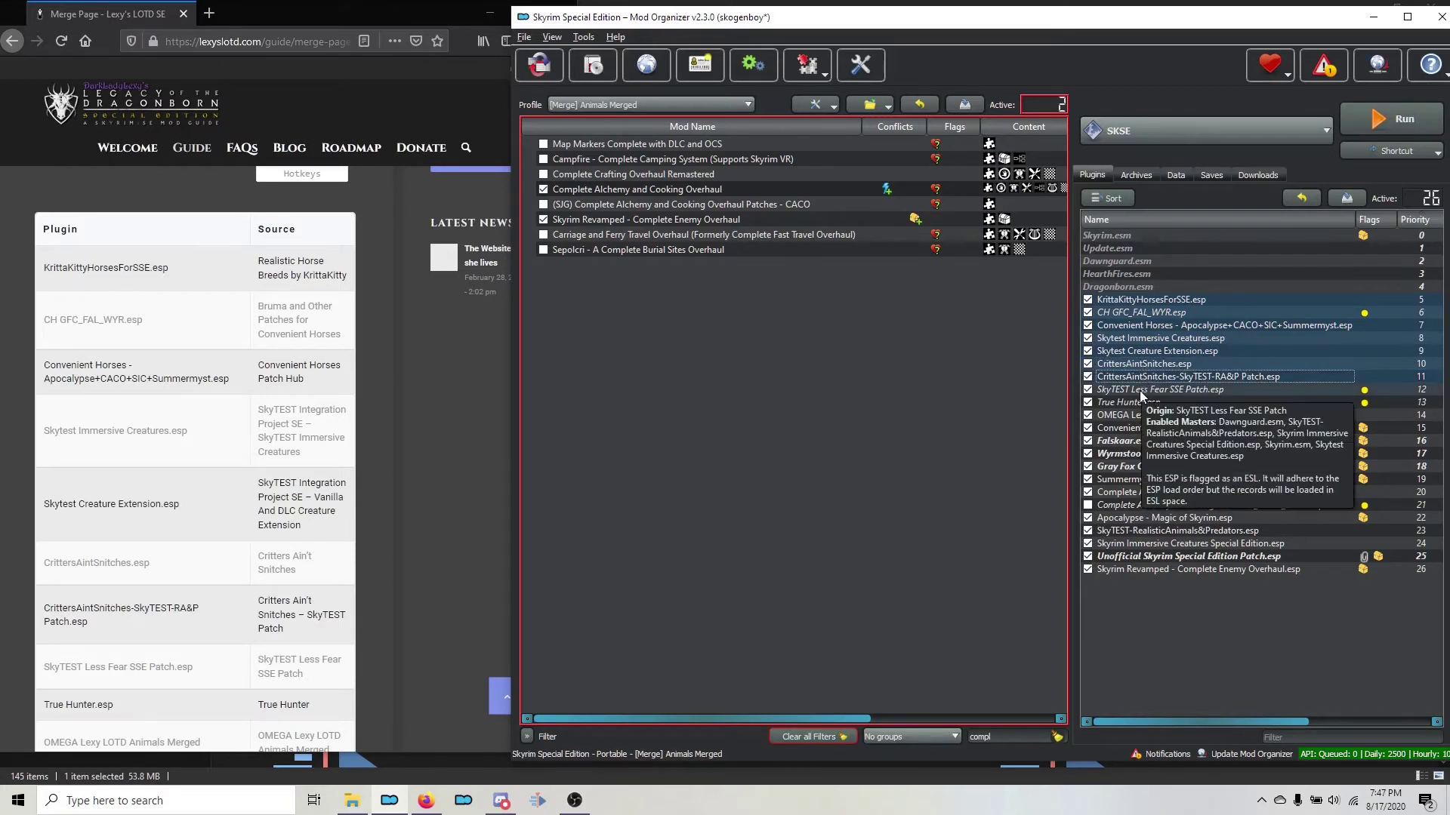
left_click(1141, 391, "ctrl")
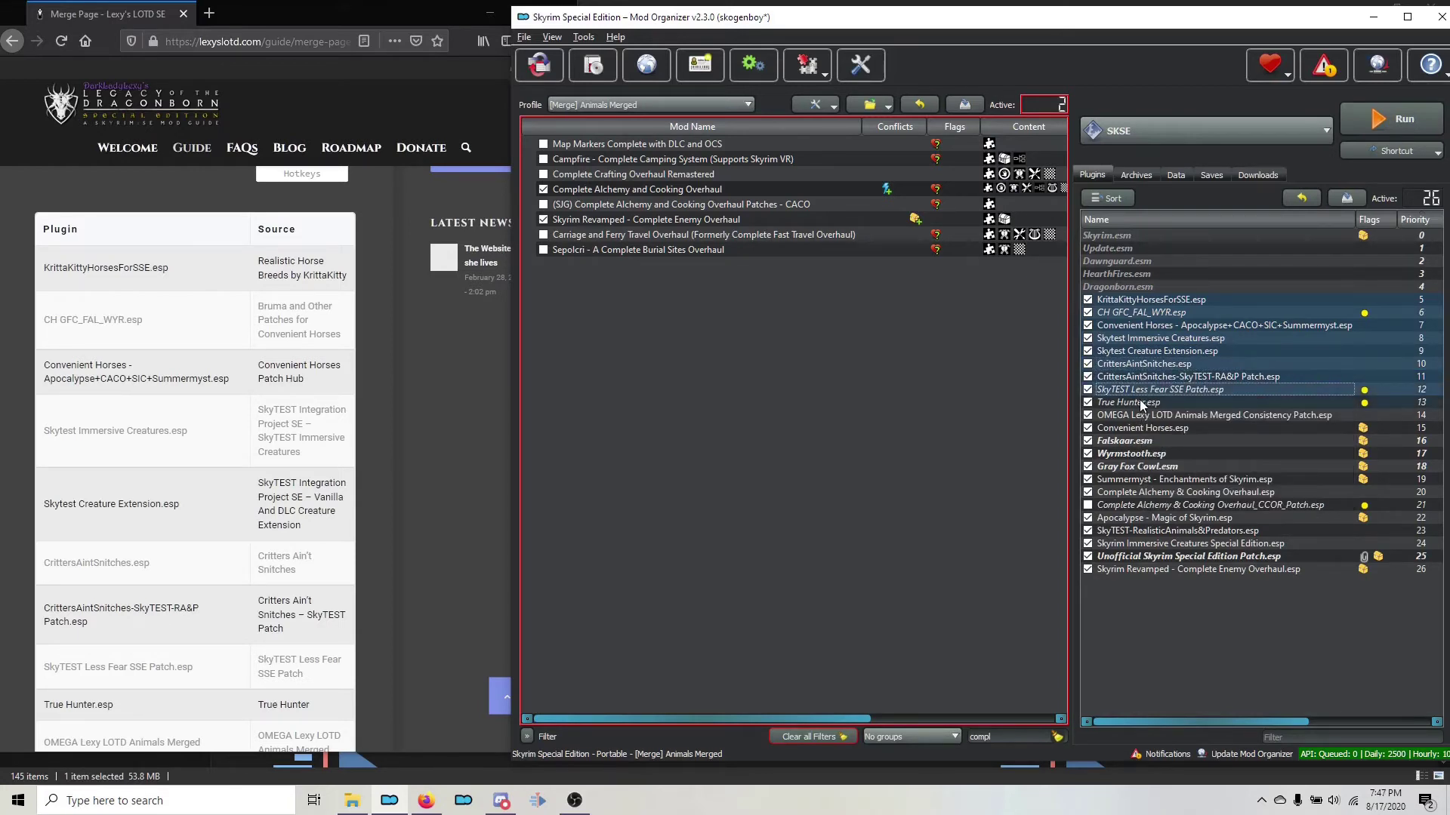
left_click(1143, 403, "ctrl")
left_click(1148, 417, "ctrl")
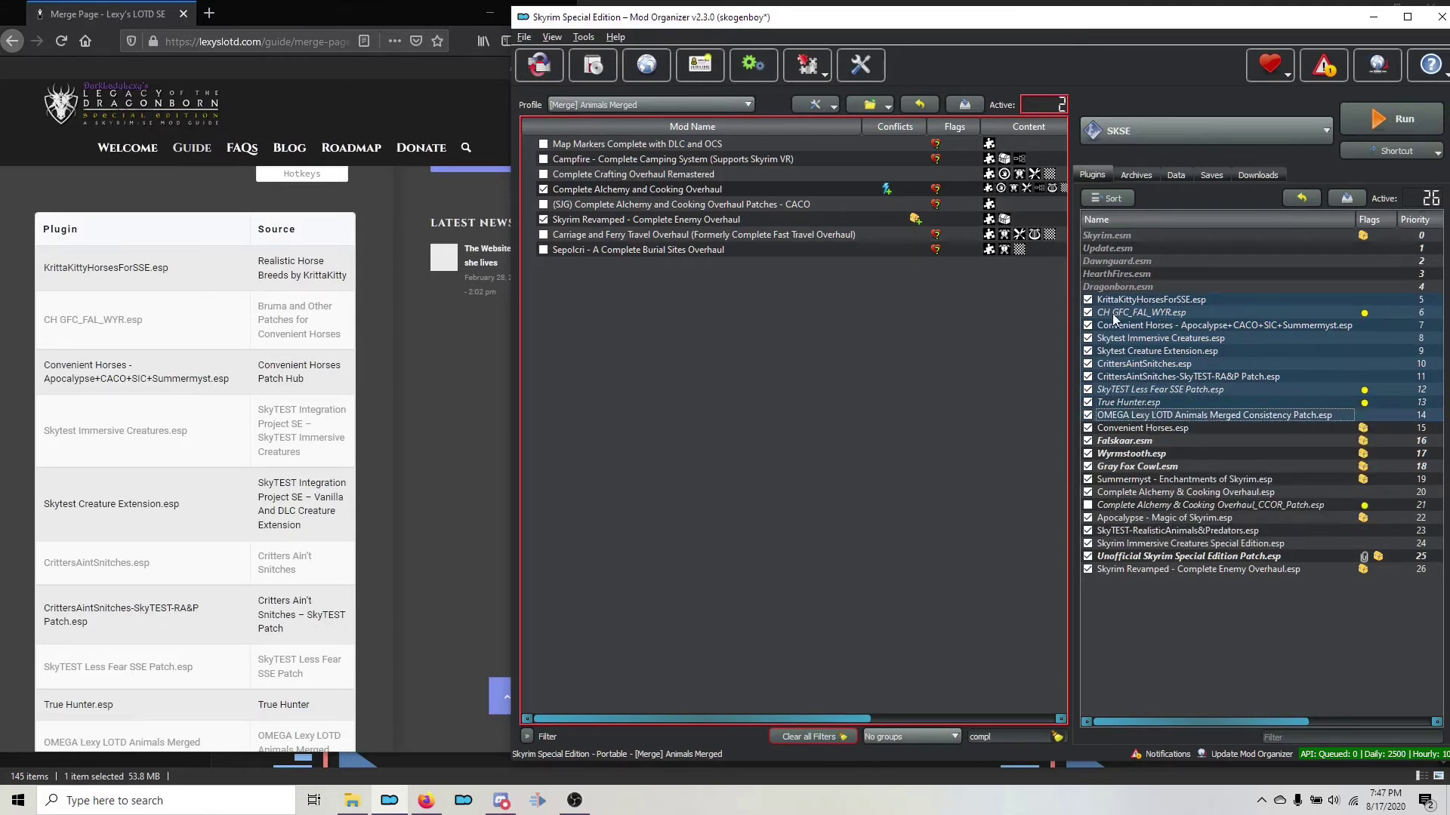
mouse_move(1172, 429)
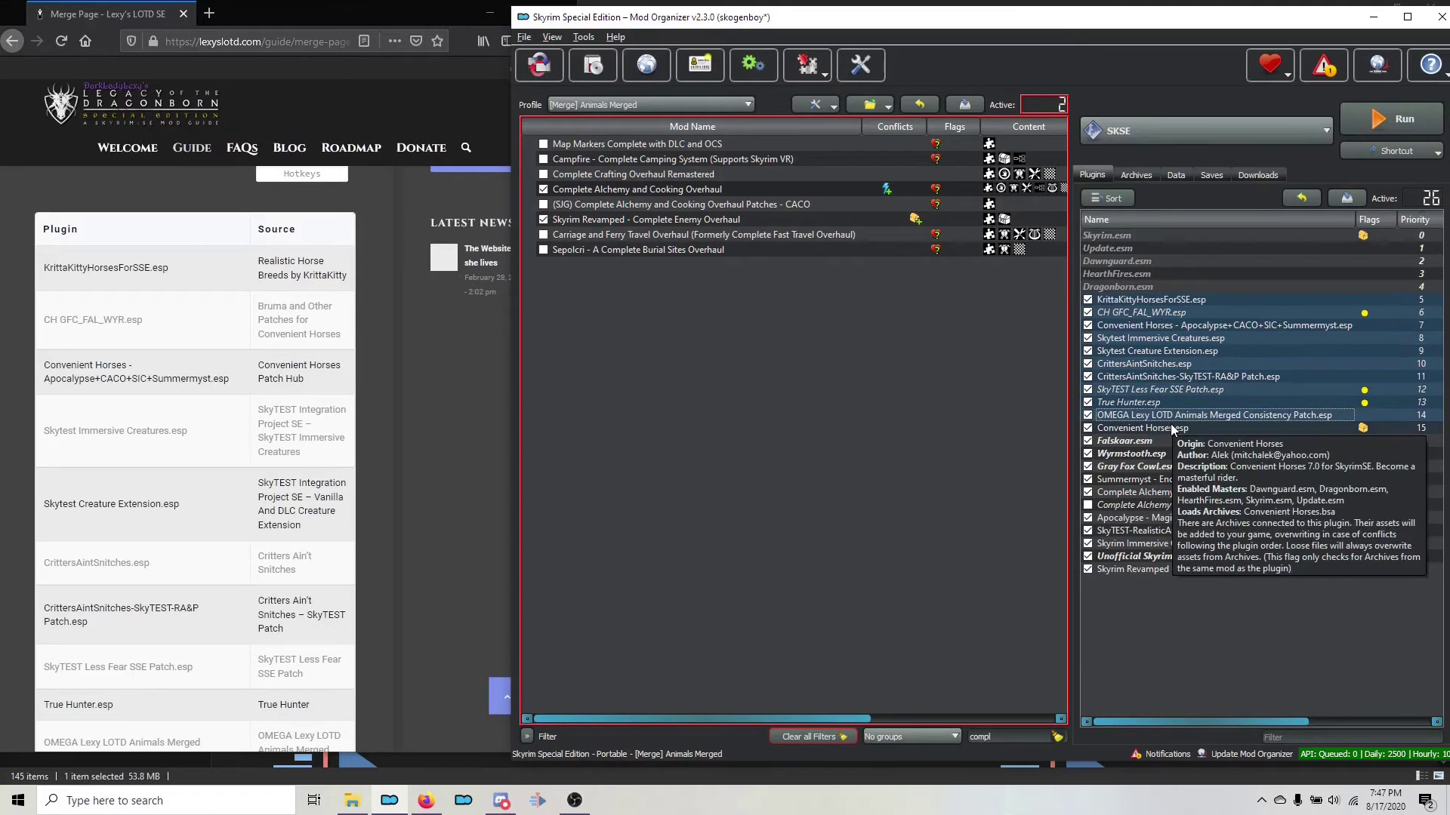
mouse_move(1170, 326)
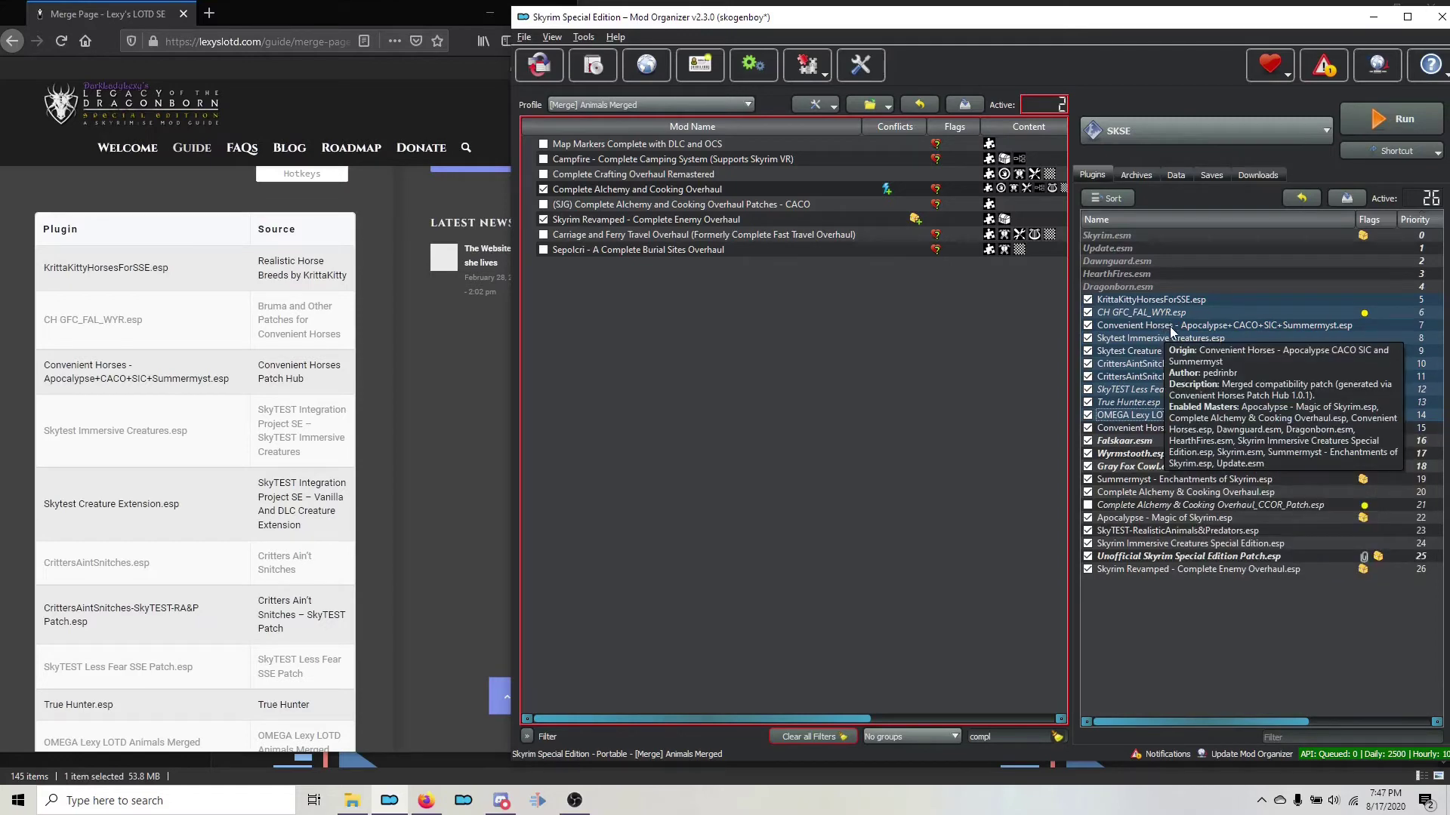
right_click(1170, 326)
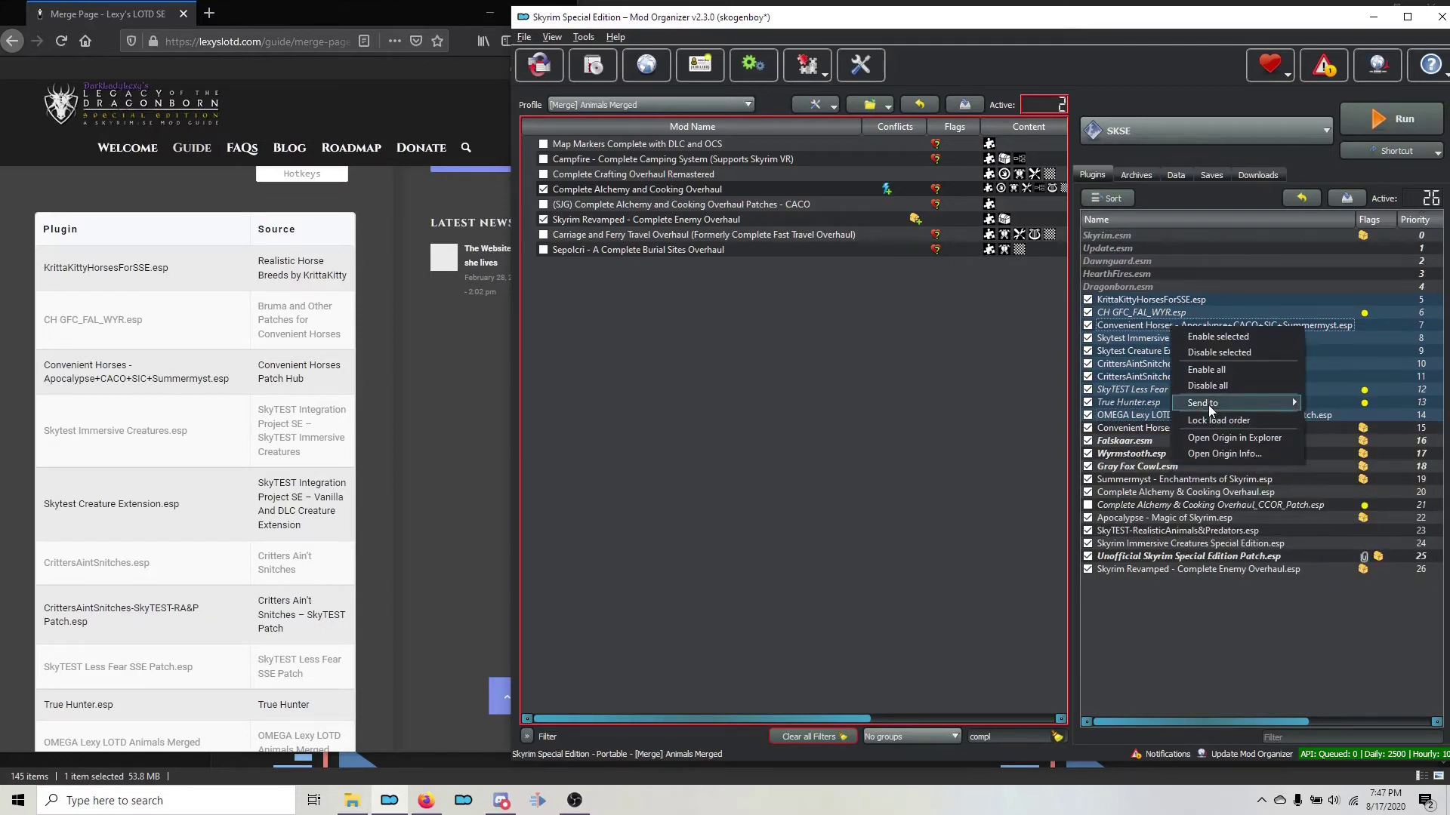
mouse_move(1223, 408)
left_click(1331, 420)
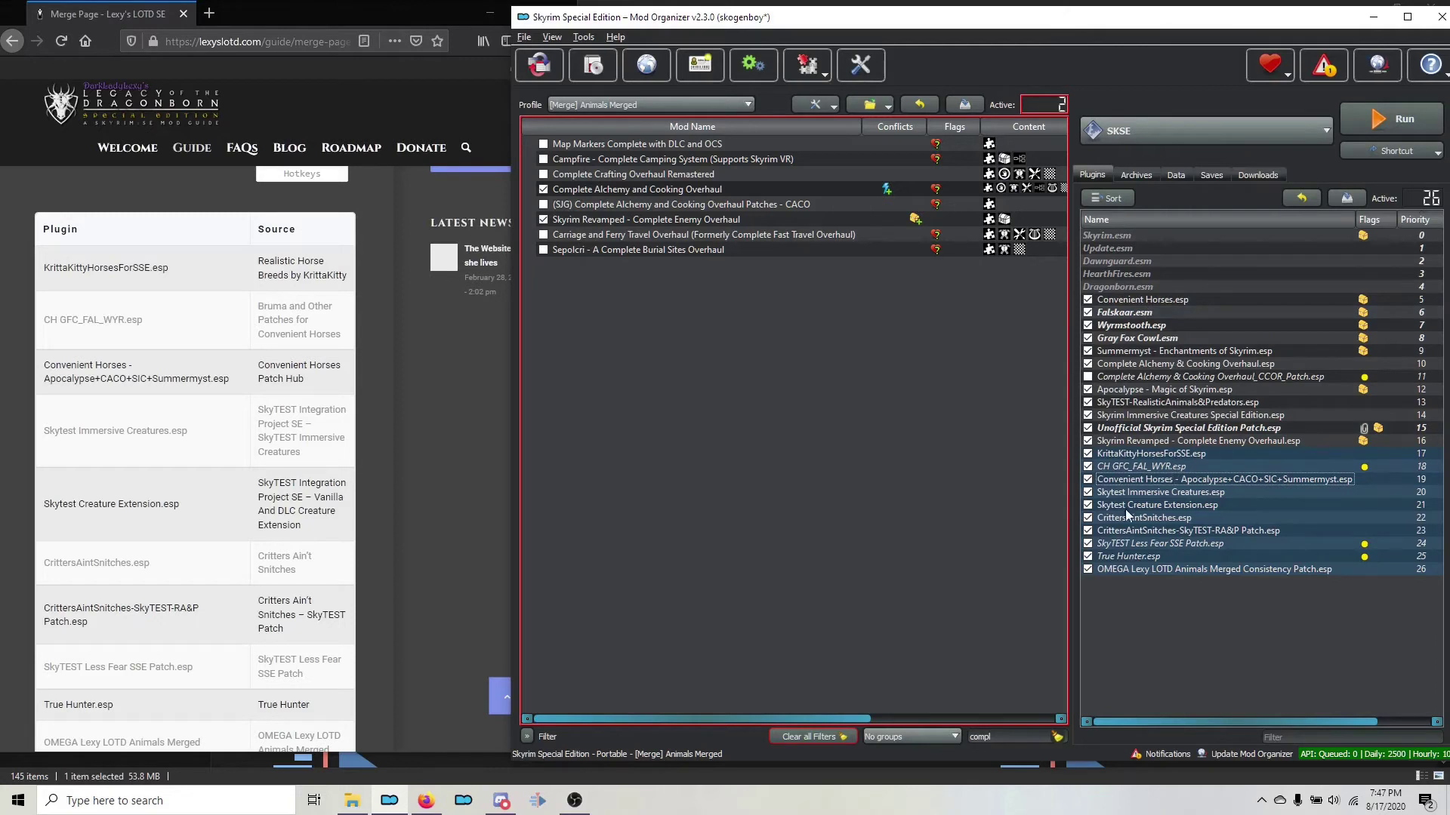
mouse_move(1153, 548)
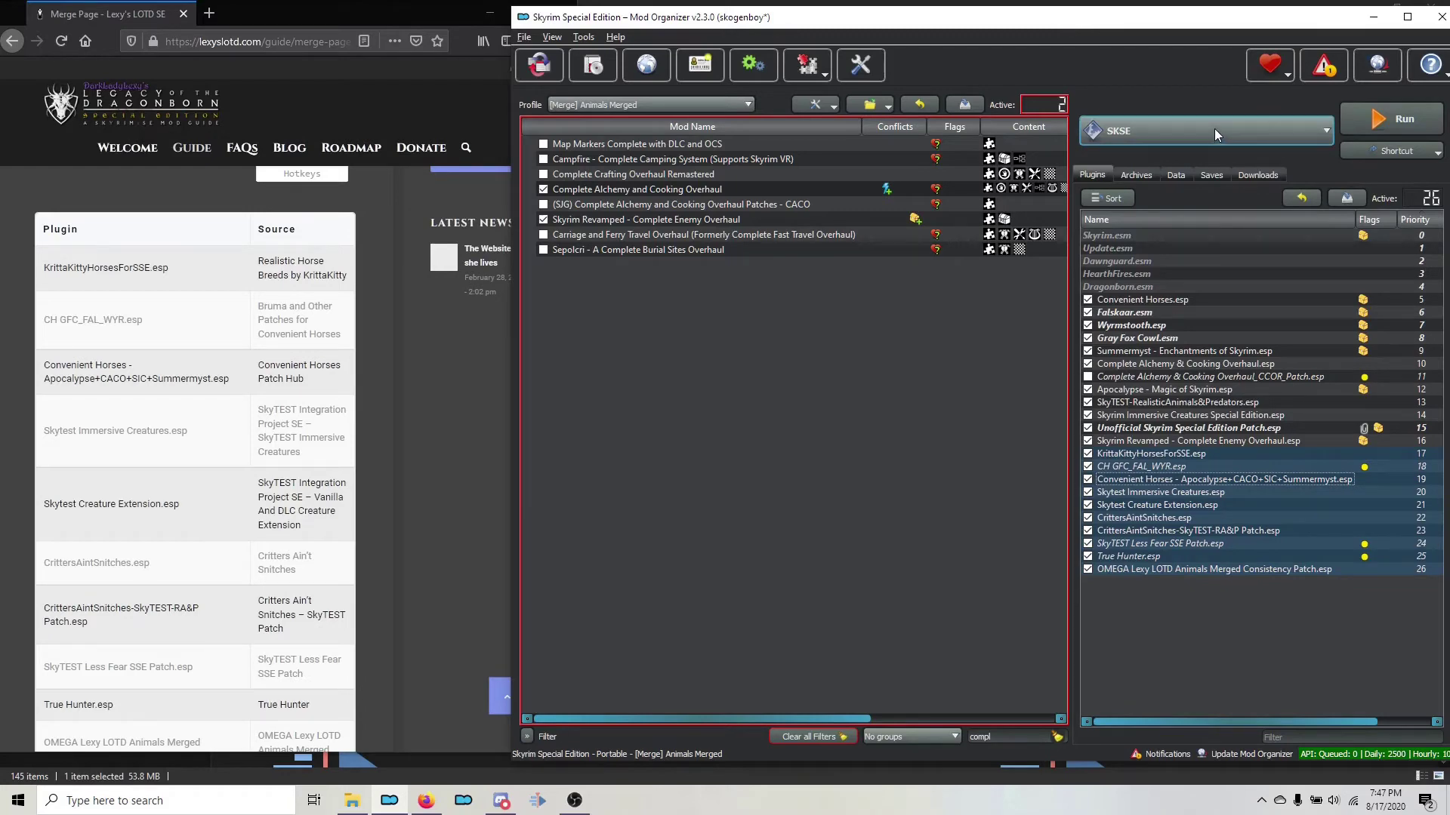
Maximize the Mod Organizer window and launch zEdit through it
left_click(1406, 16)
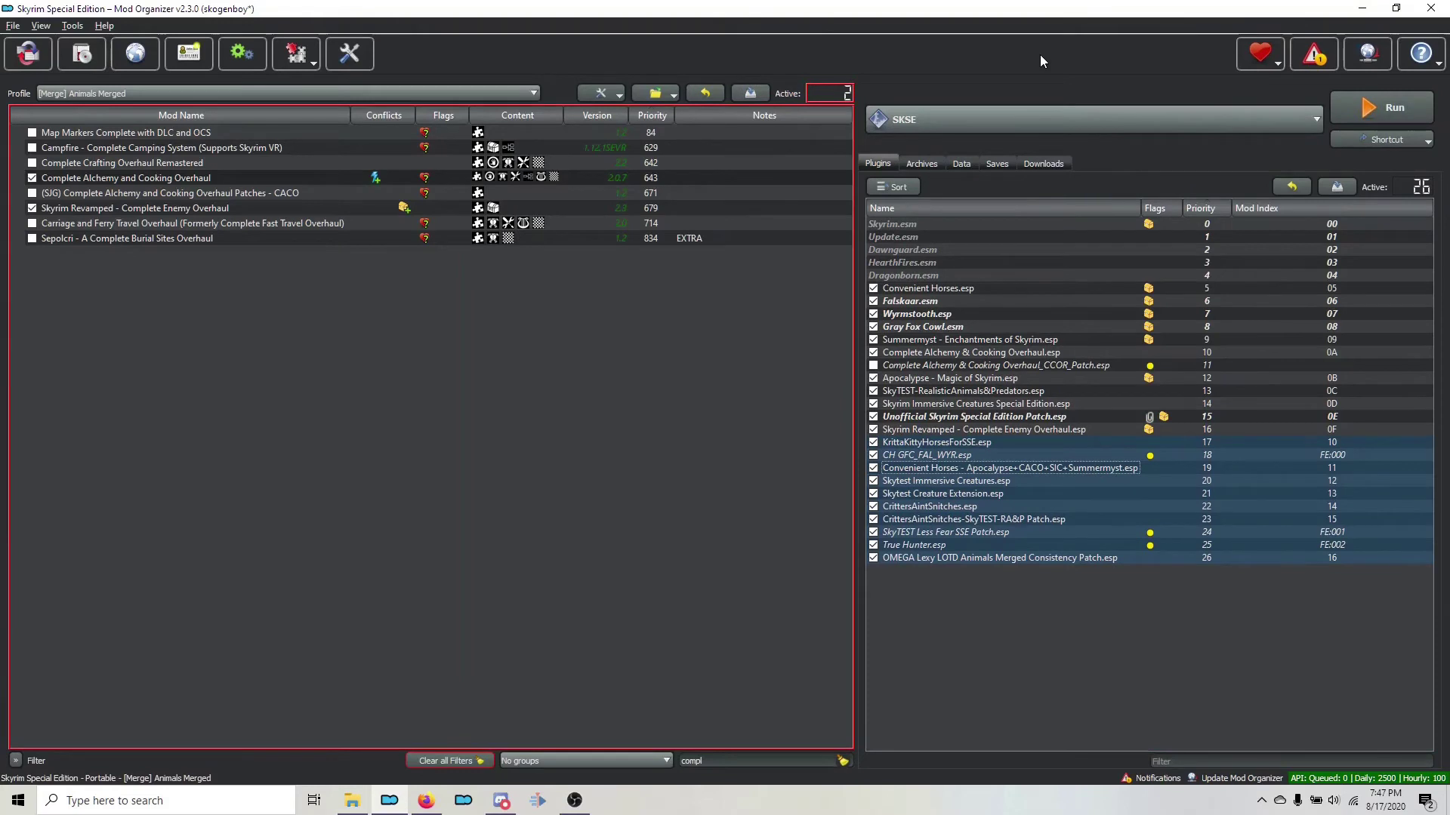
left_click(1040, 120)
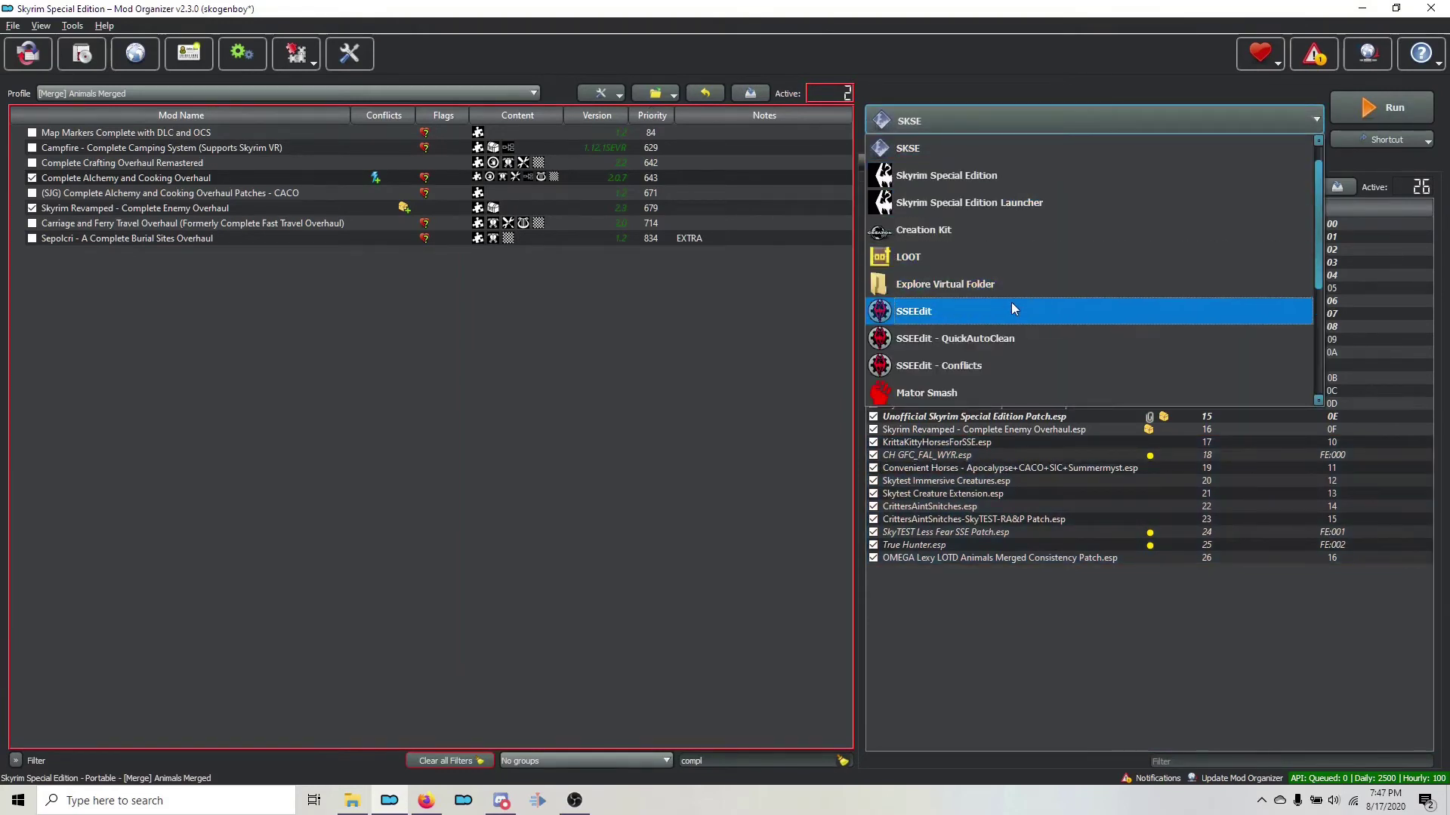
scroll(1011, 304, "down", 3)
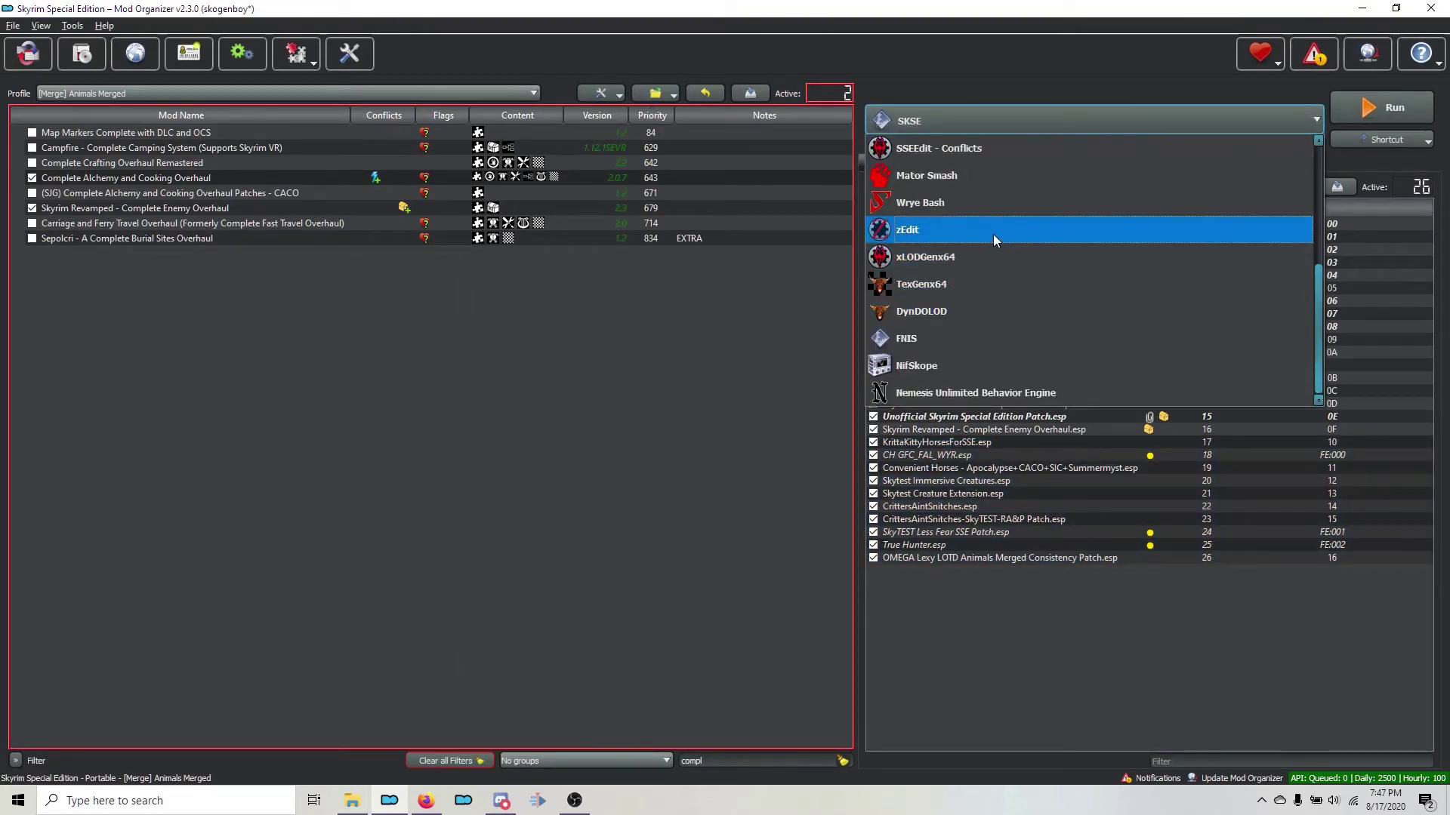
left_click(994, 234)
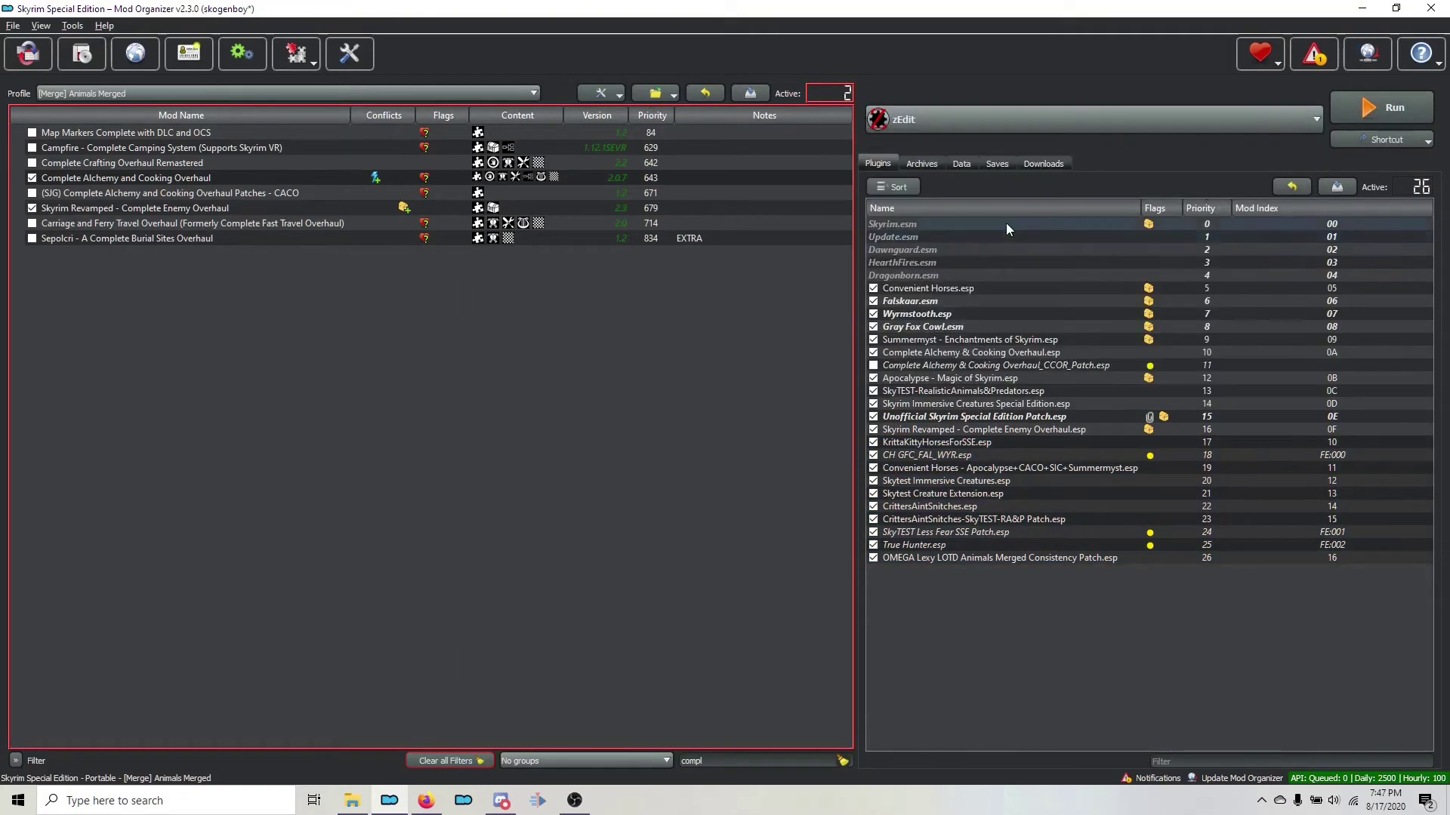
left_click(1397, 102)
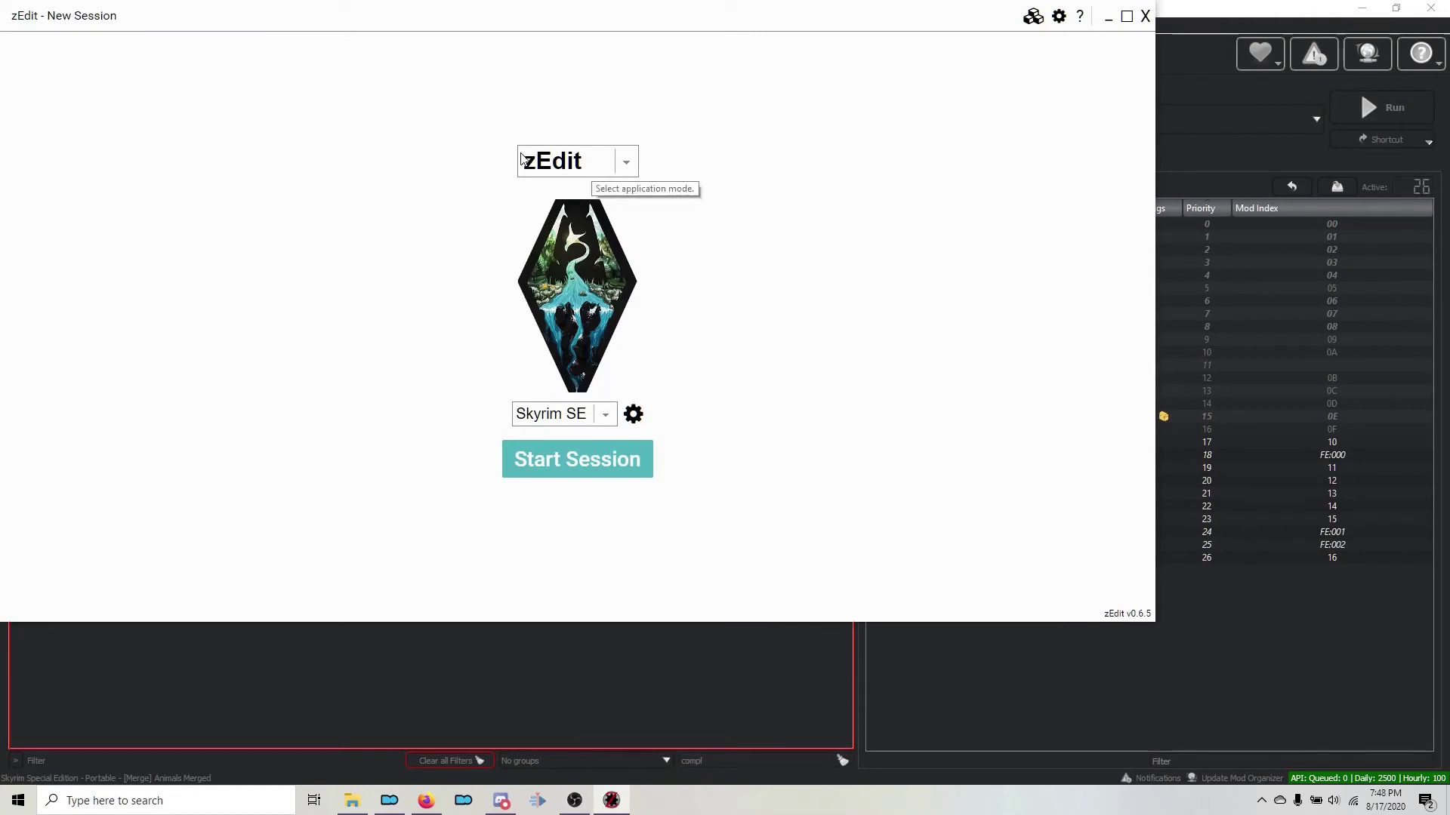
Start a zMerge session for Skyrim SE and maximize the zEdit window
left_click(563, 166)
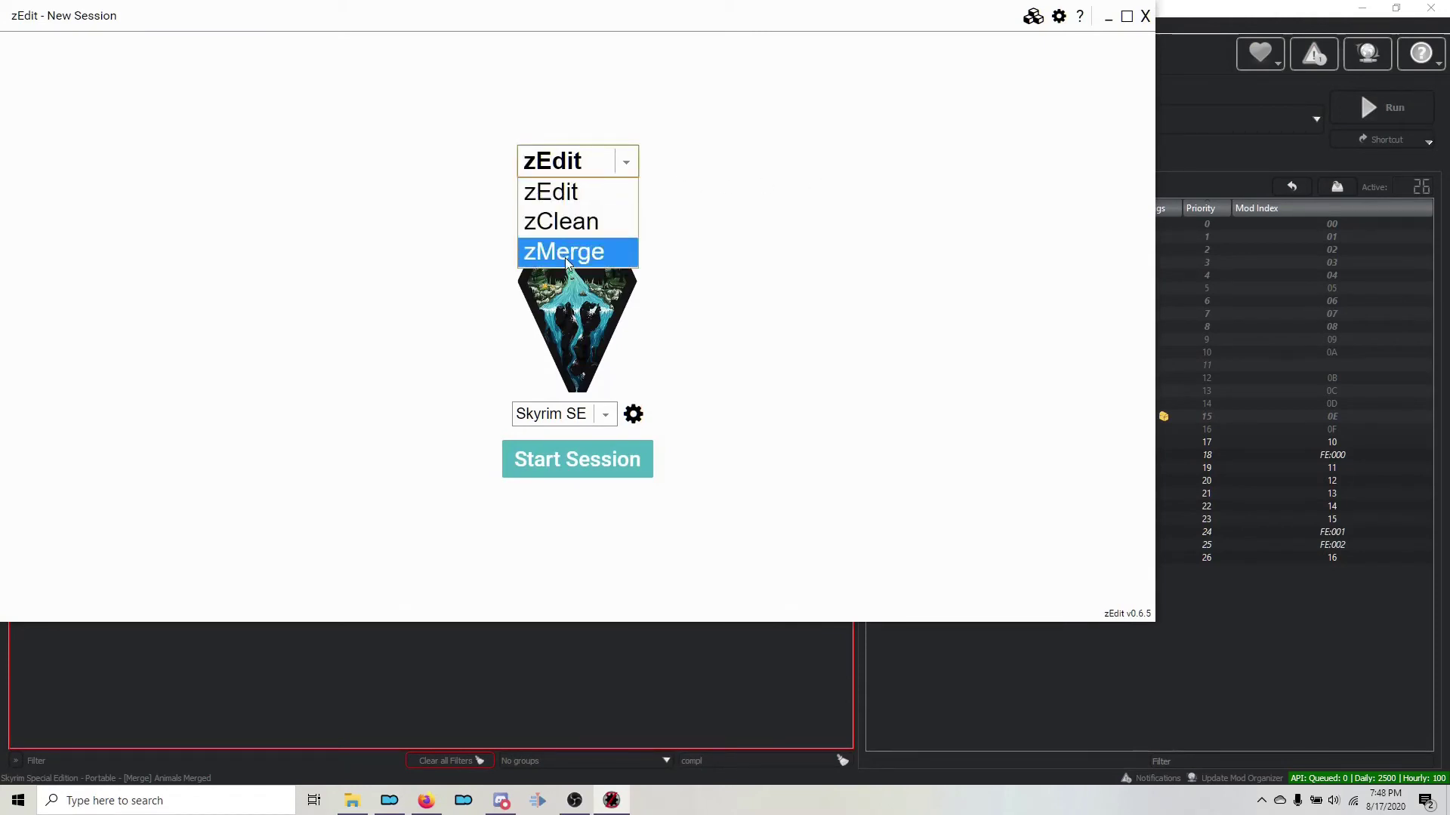
left_click(568, 255)
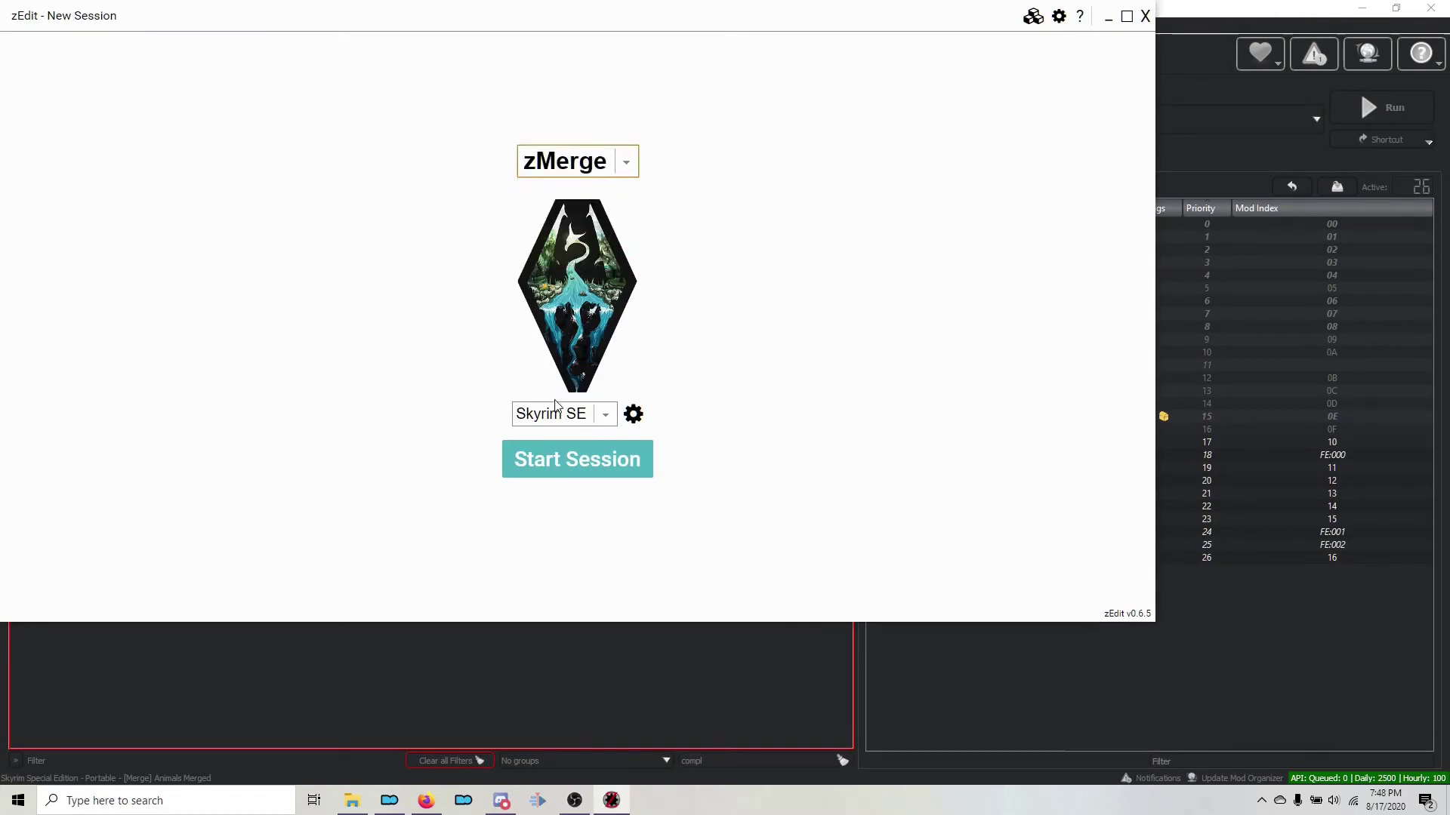
left_click(622, 469)
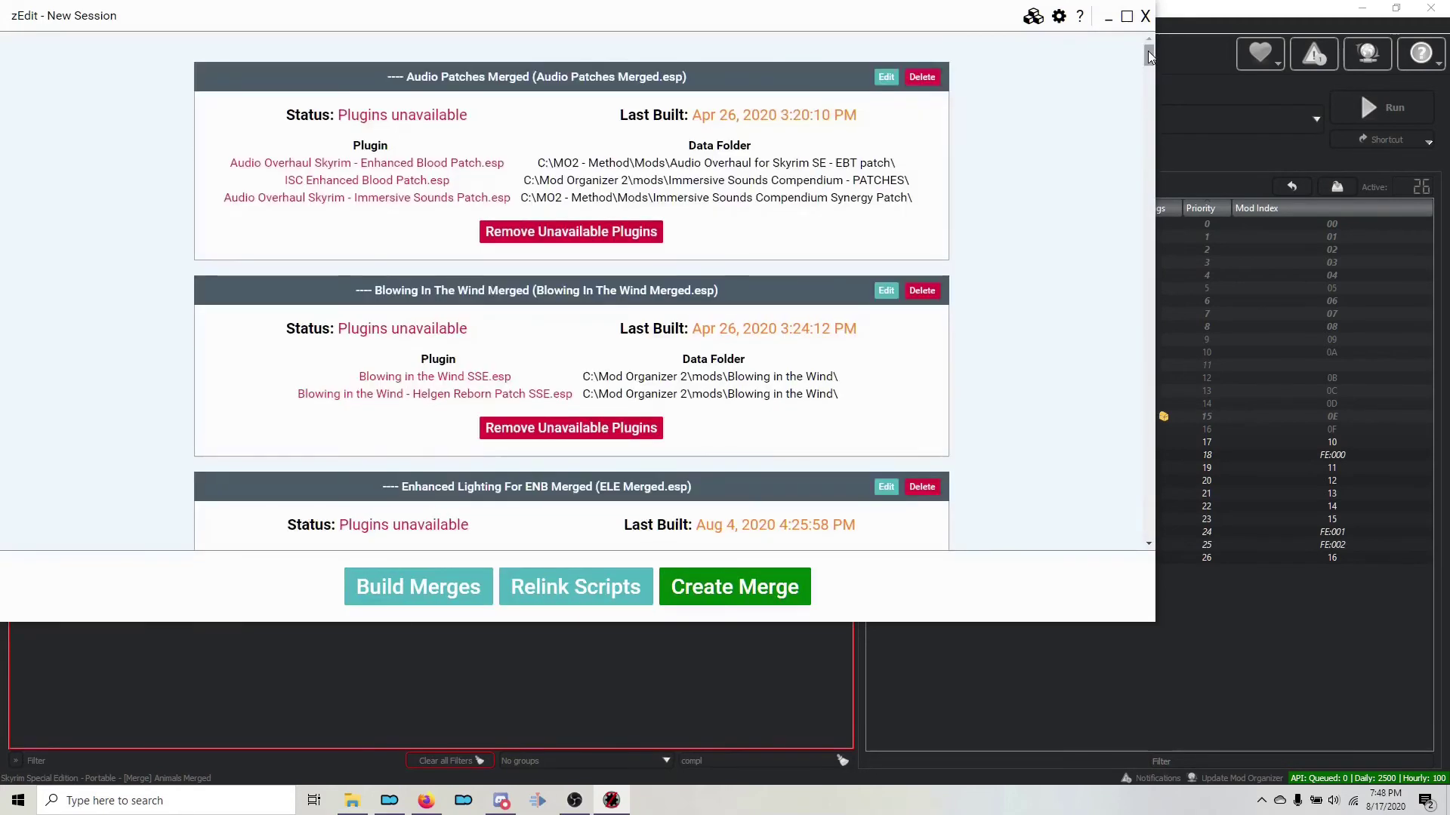
left_click_drag(1149, 52, 1129, 541)
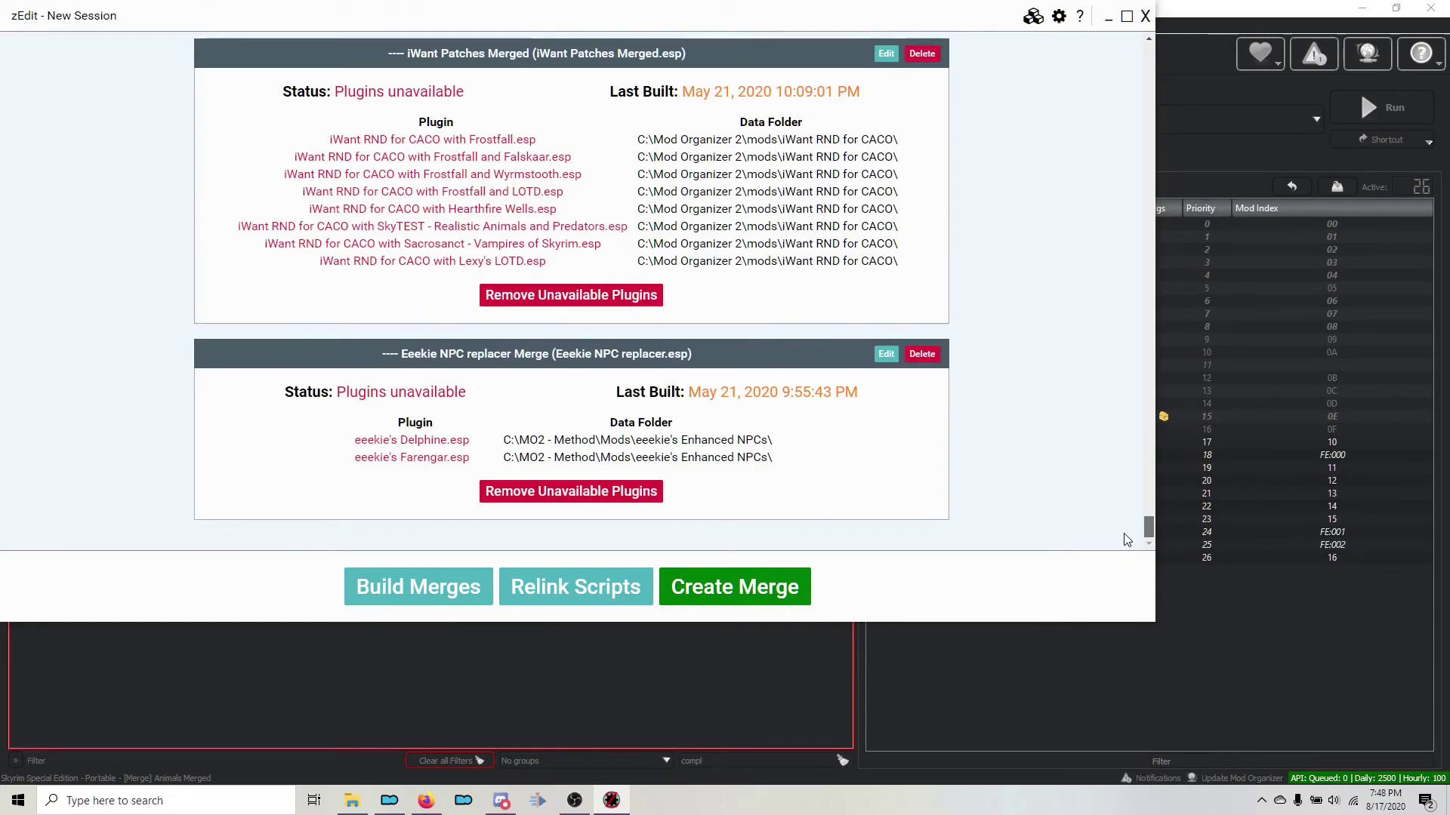
left_click_drag(1126, 540, 1132, 41)
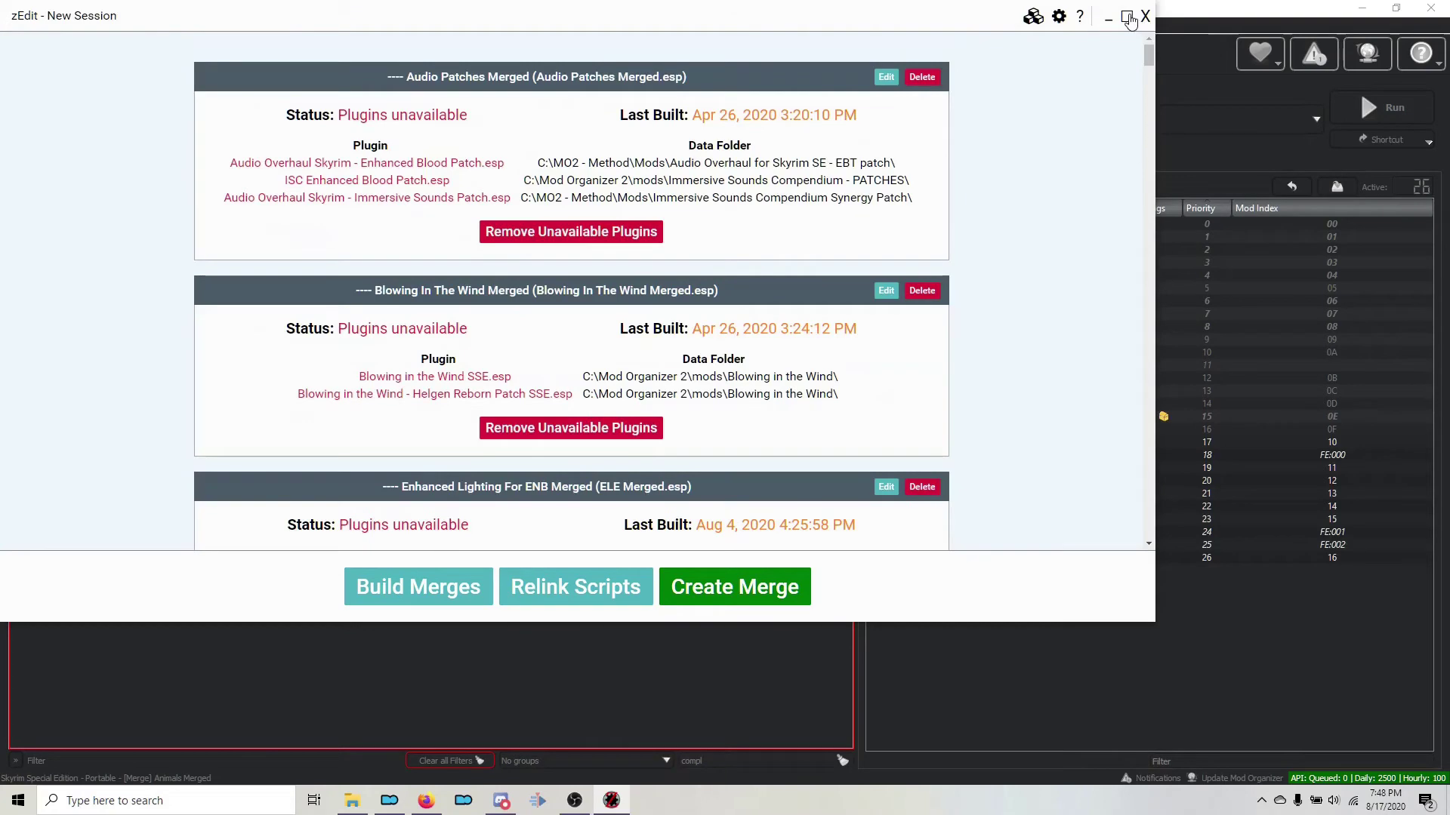
left_click(1126, 16)
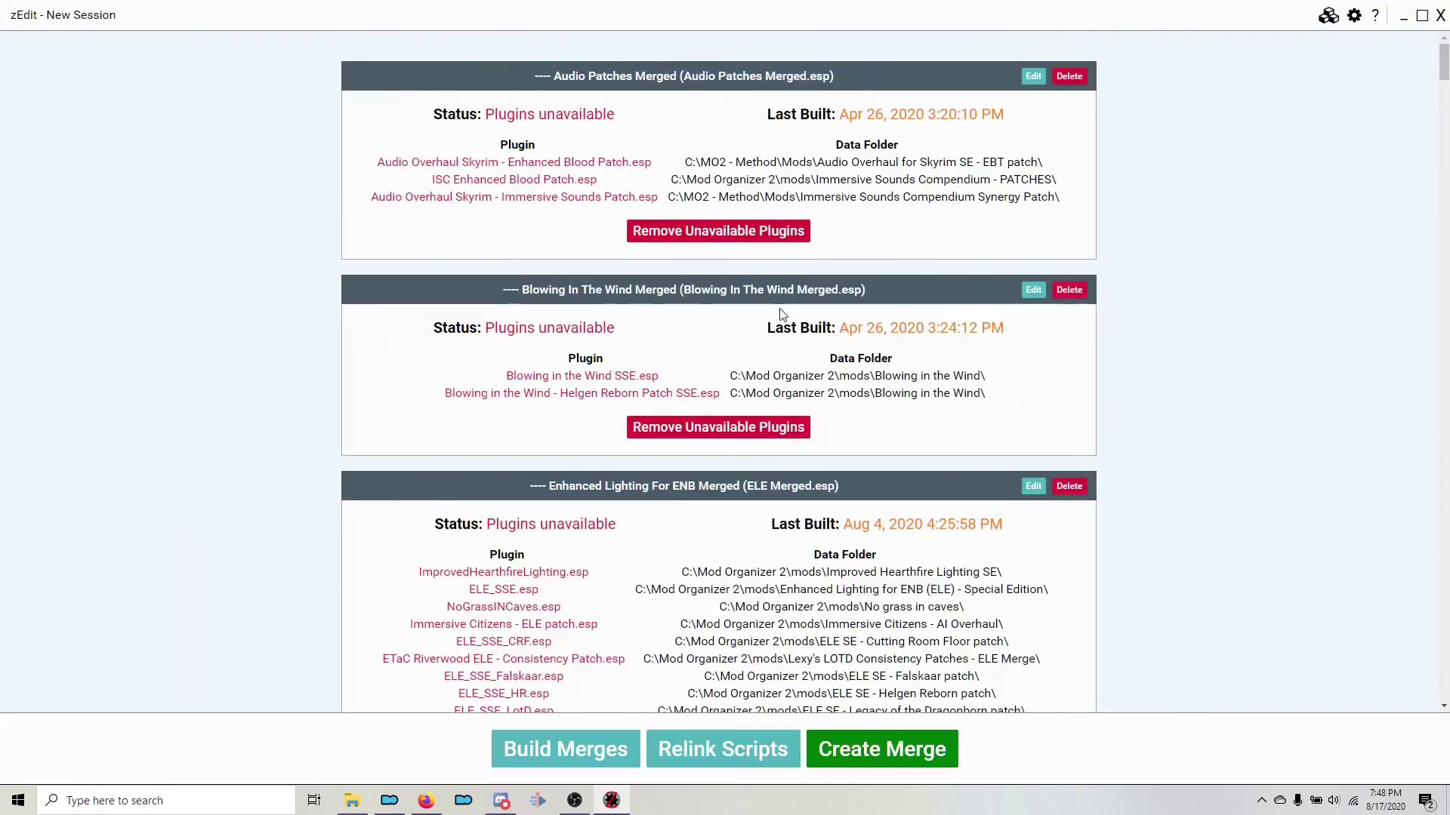
Start a new merge and name it [Merge] Animals Merged, copying the merge name from the guide
left_click(929, 761)
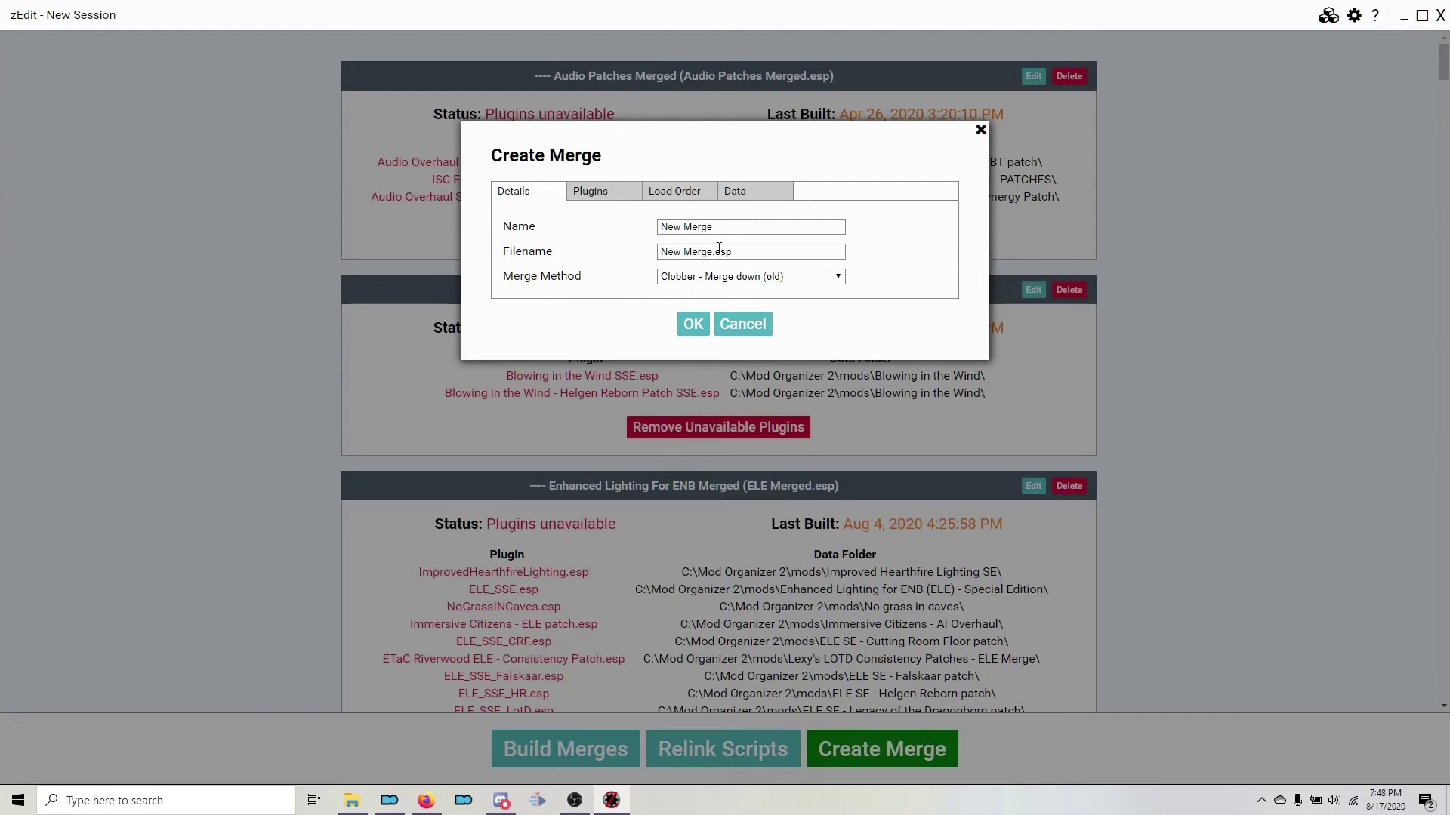
left_click(426, 800)
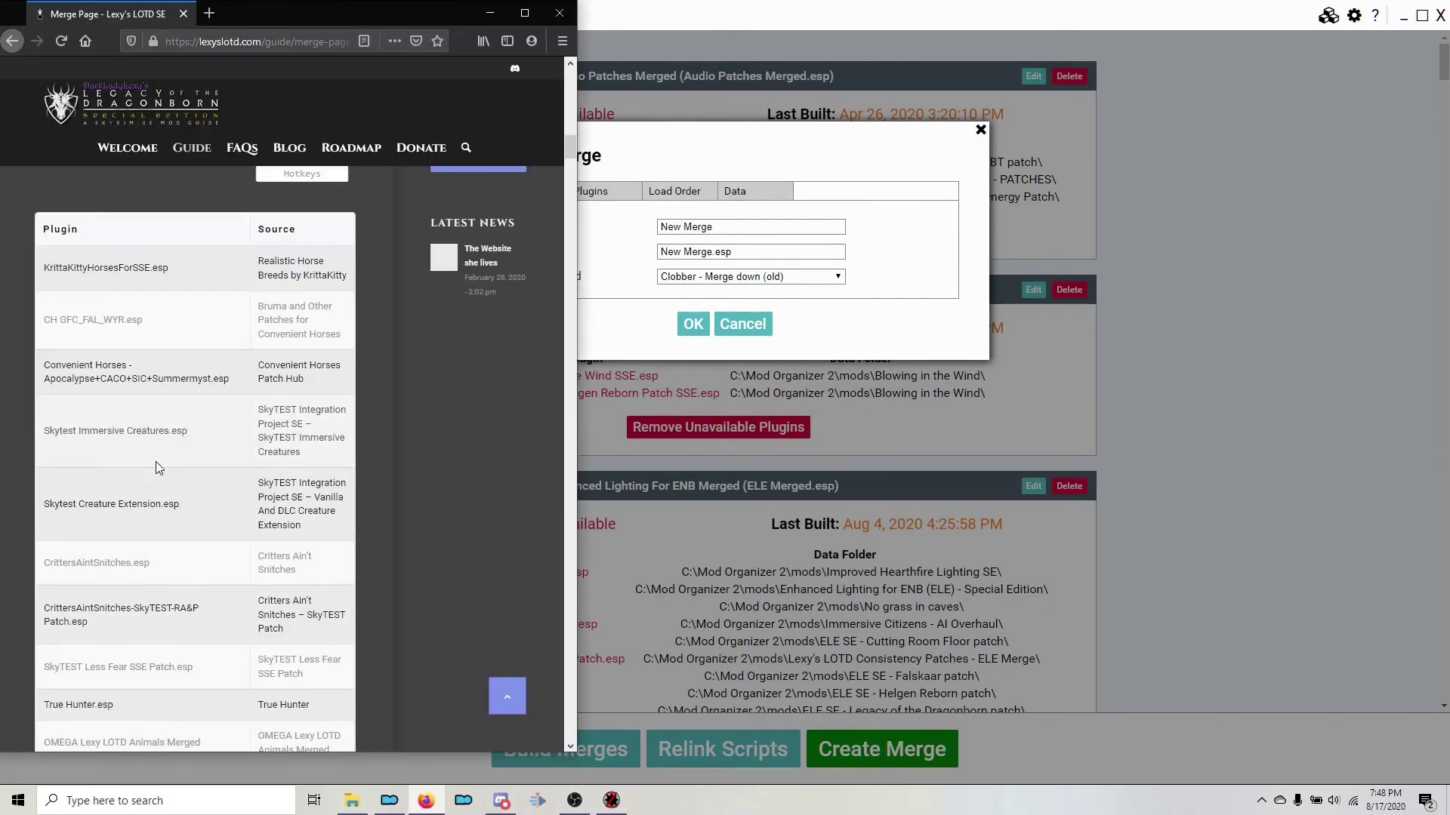
scroll(158, 468, "up", 2)
left_click_drag(49, 296, 123, 314)
key("ctrl+c")
left_click(738, 231)
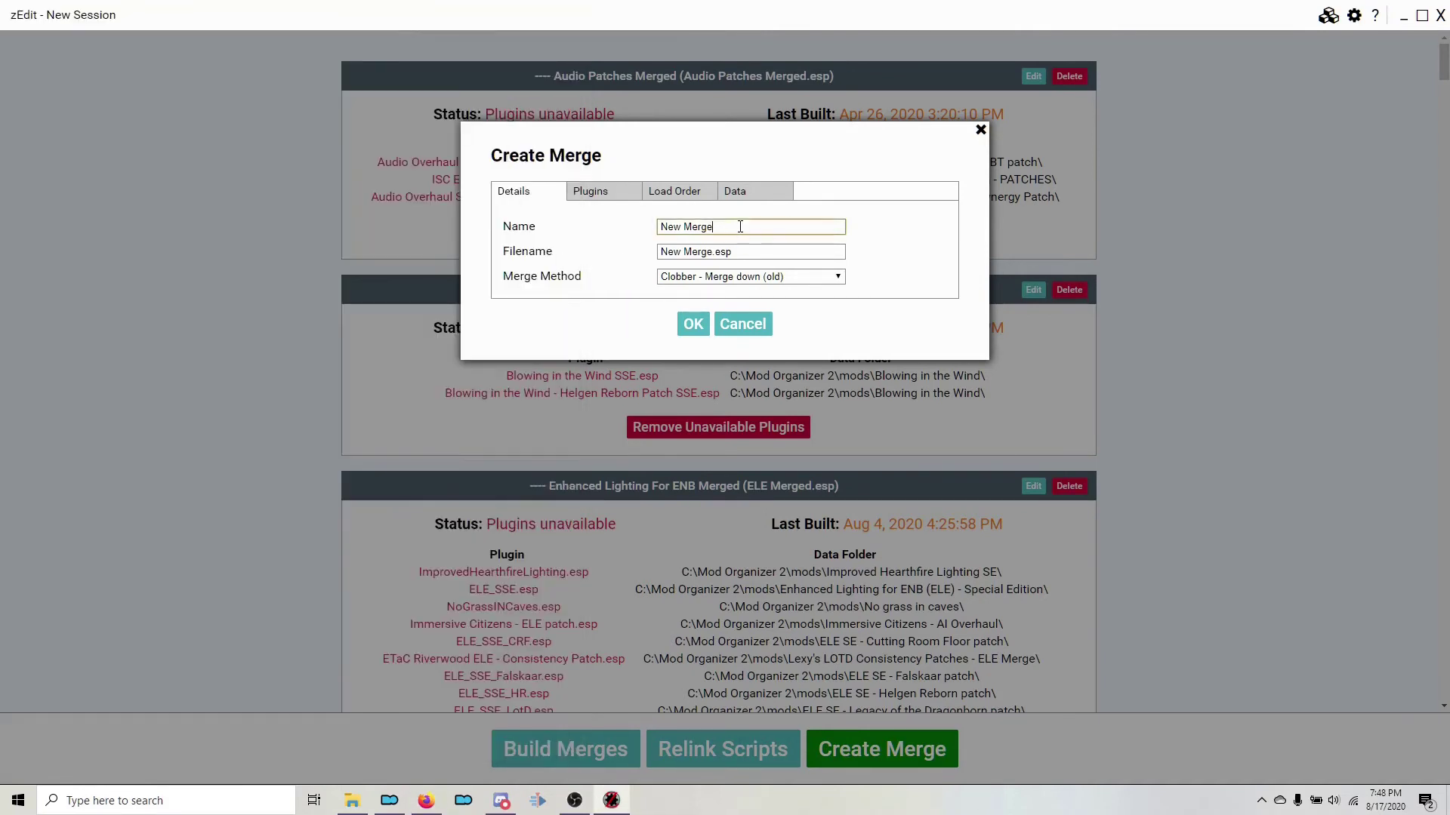
triple_click(703, 226)
key("ctrl+v")
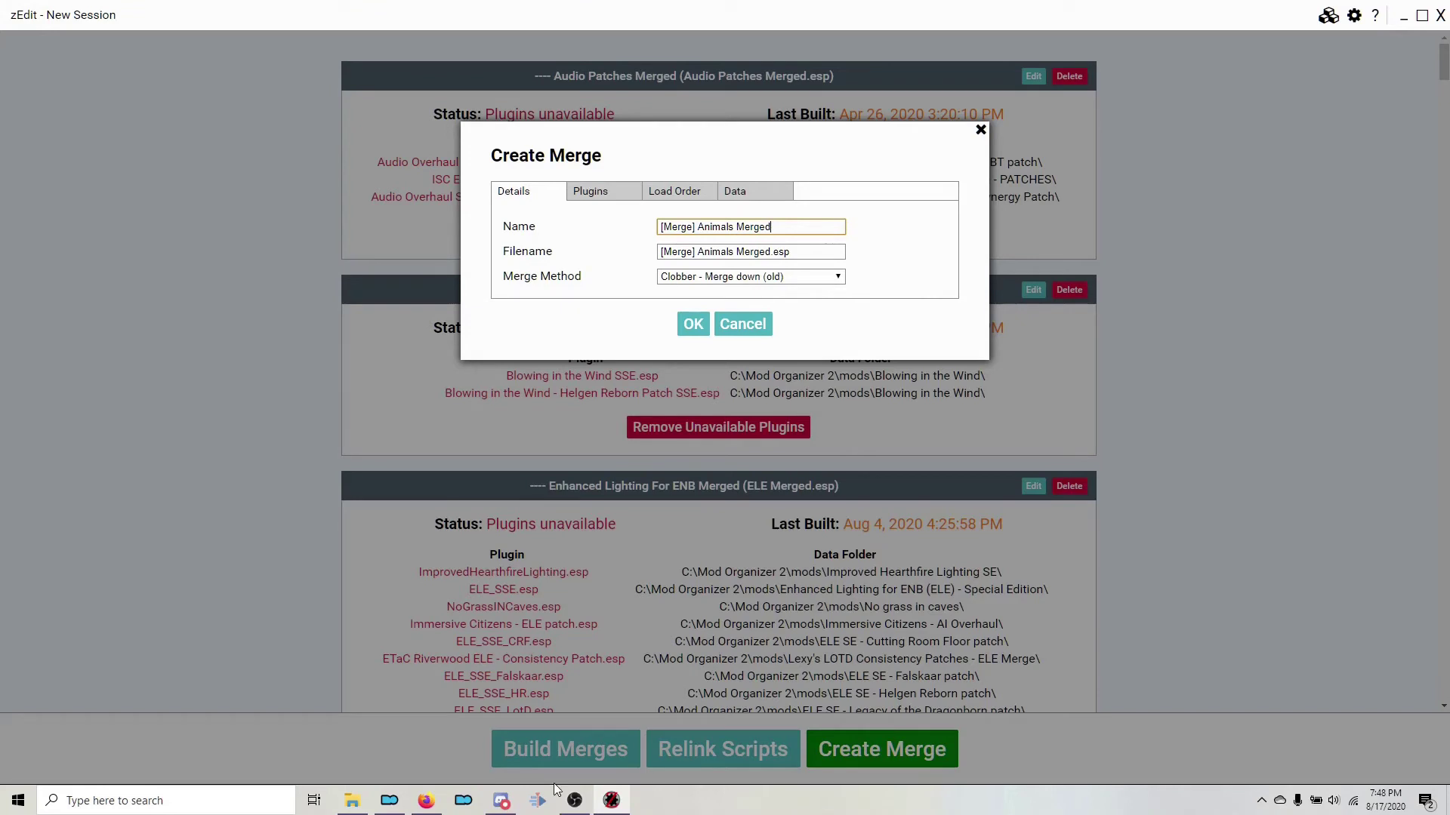
Set the merge's filename to Animals Merged.esp from the guide, with Clobber - Merge down (old) as the merge method
mouse_move(438, 807)
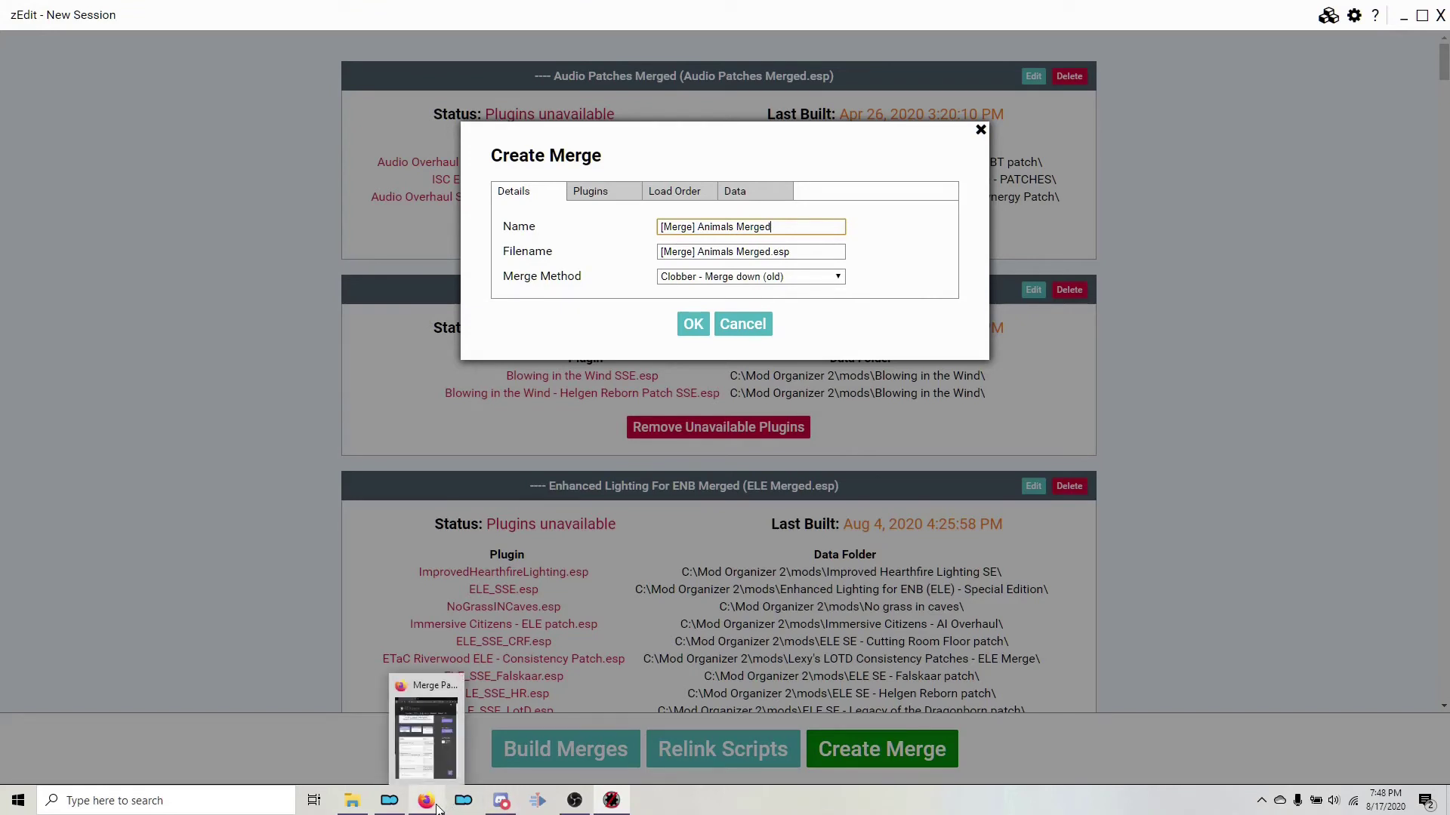
left_click(438, 808)
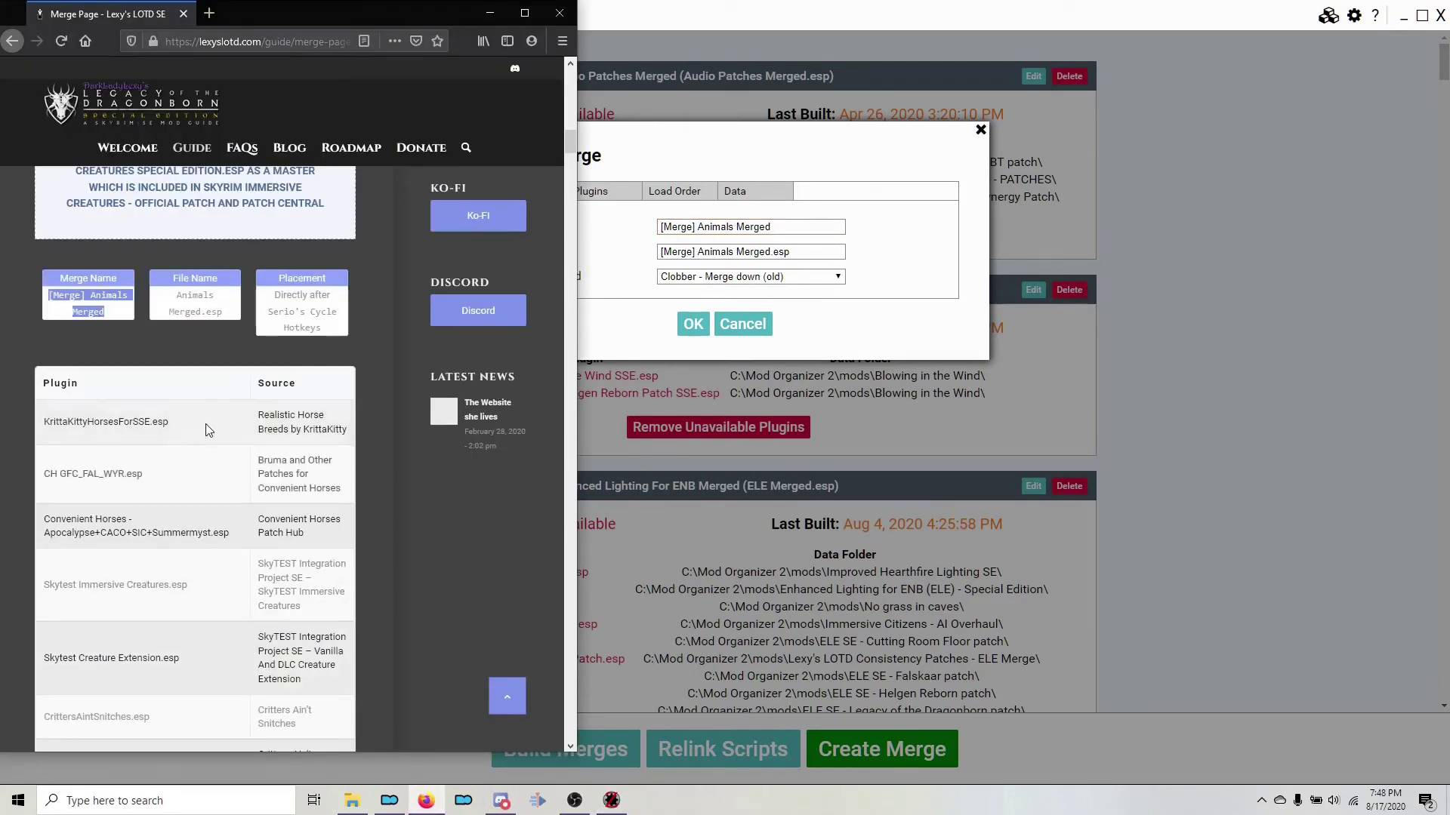
left_click(178, 303)
left_click_drag(186, 301, 222, 310)
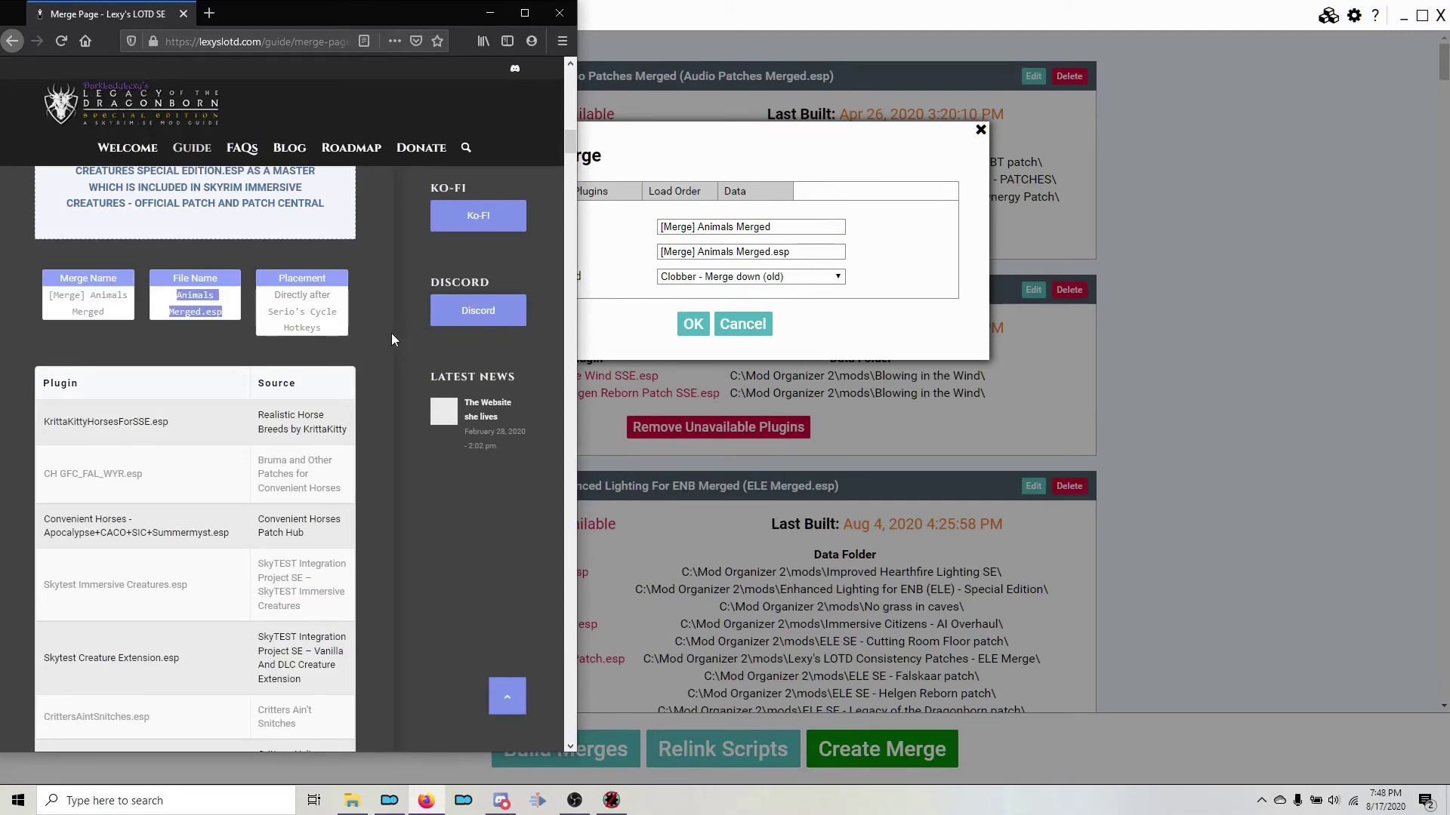
left_click_drag(789, 251, 657, 254)
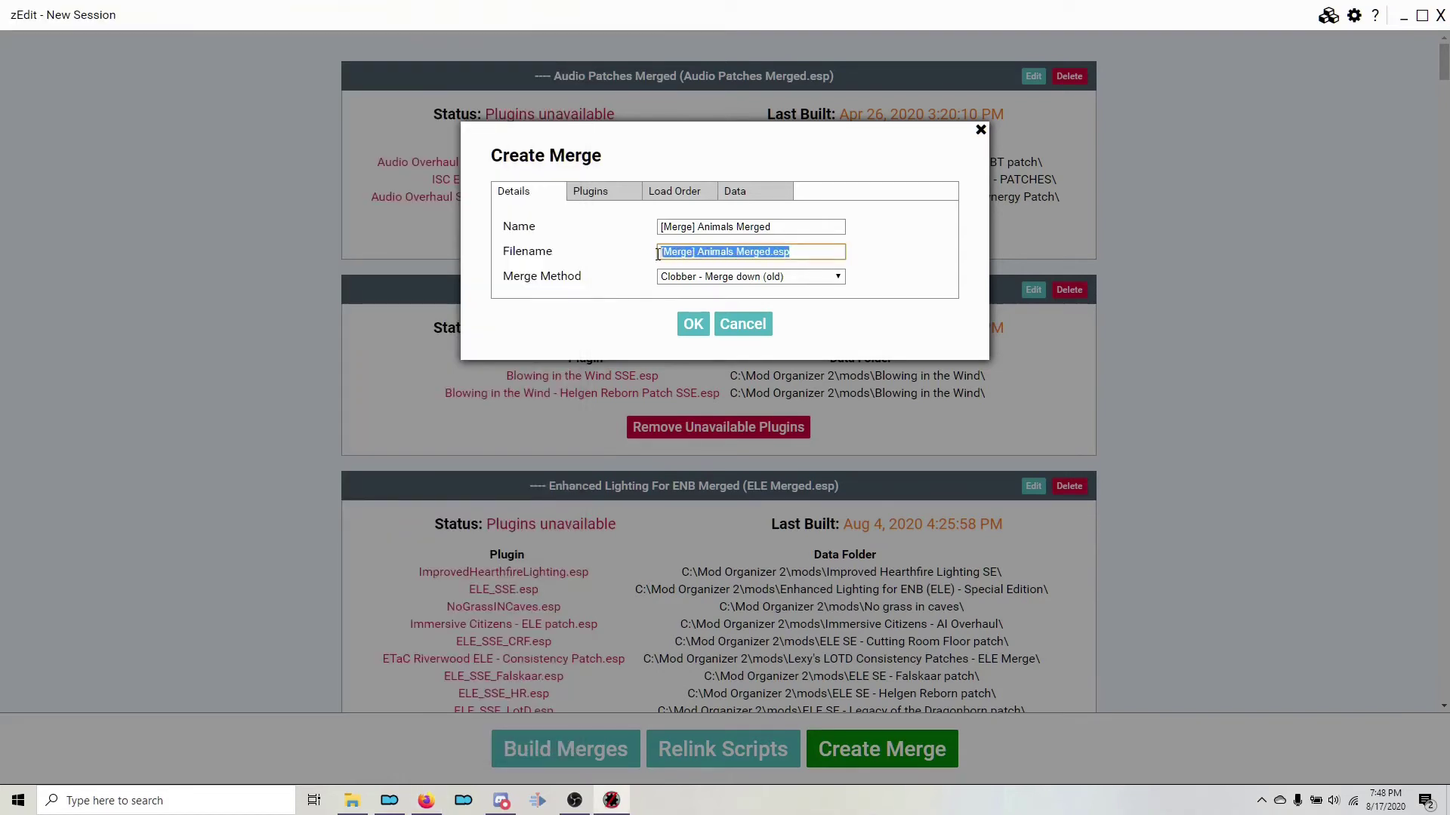
key("ctrl+v")
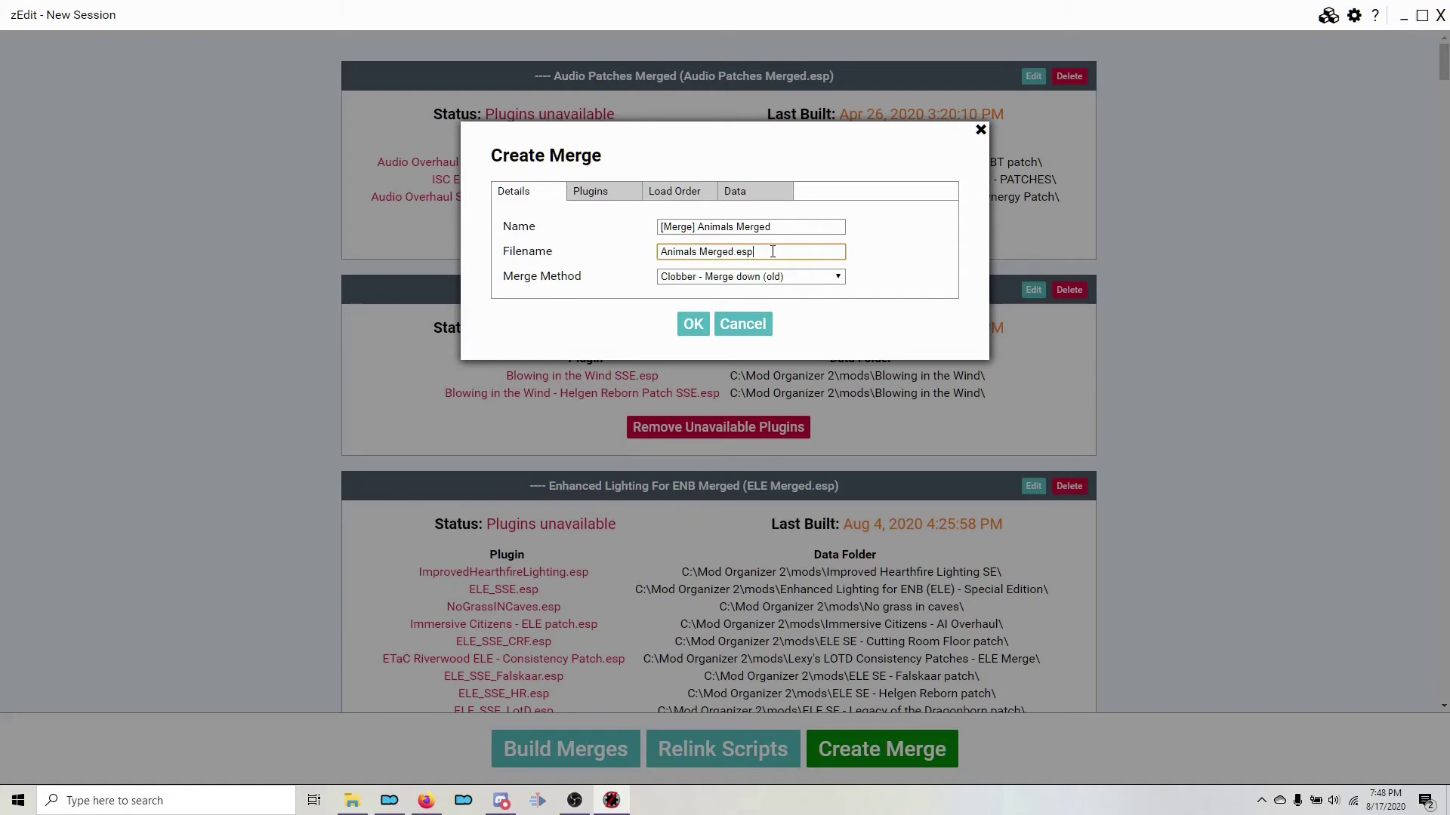
left_click(837, 279)
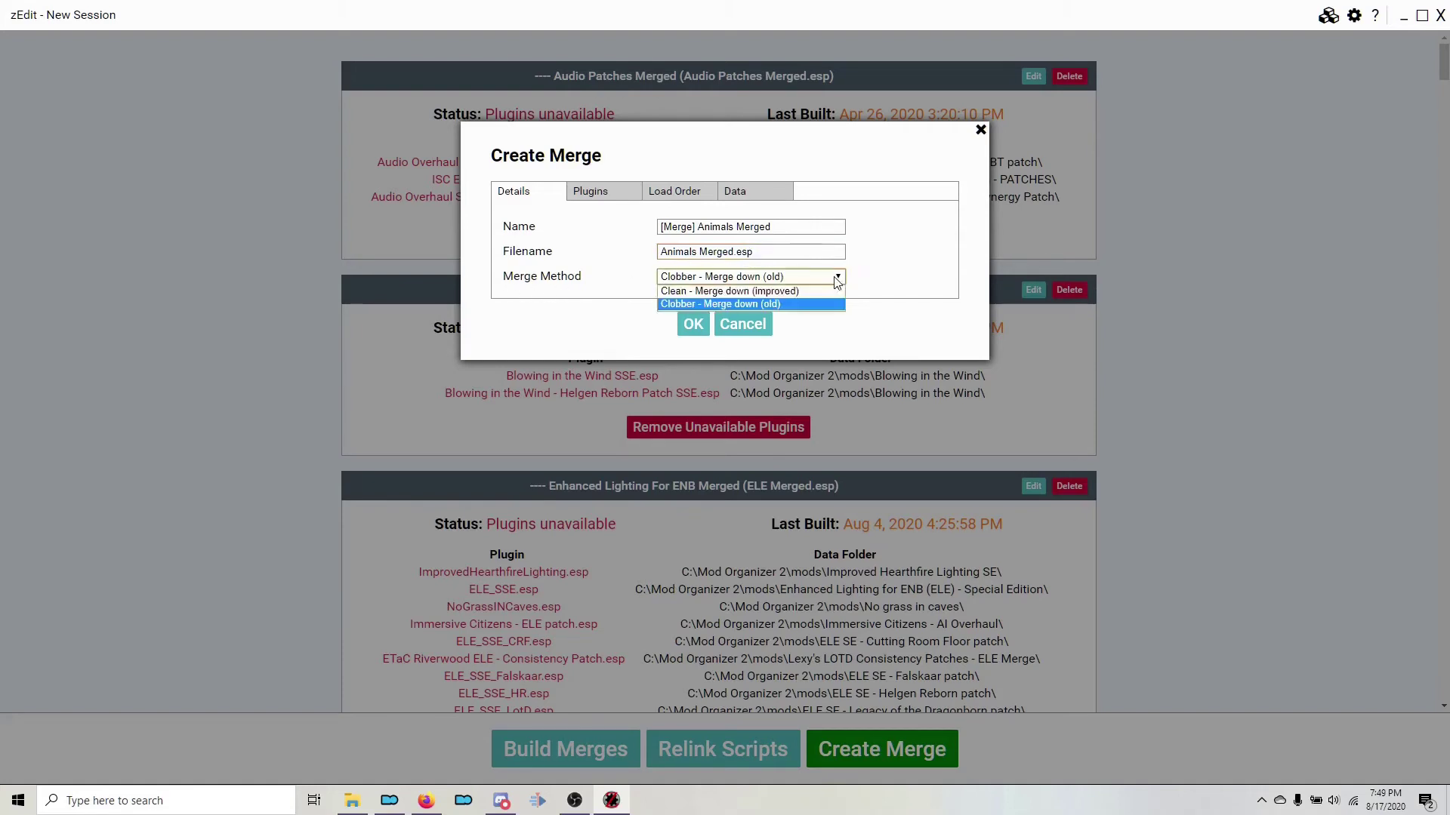
left_click(683, 305)
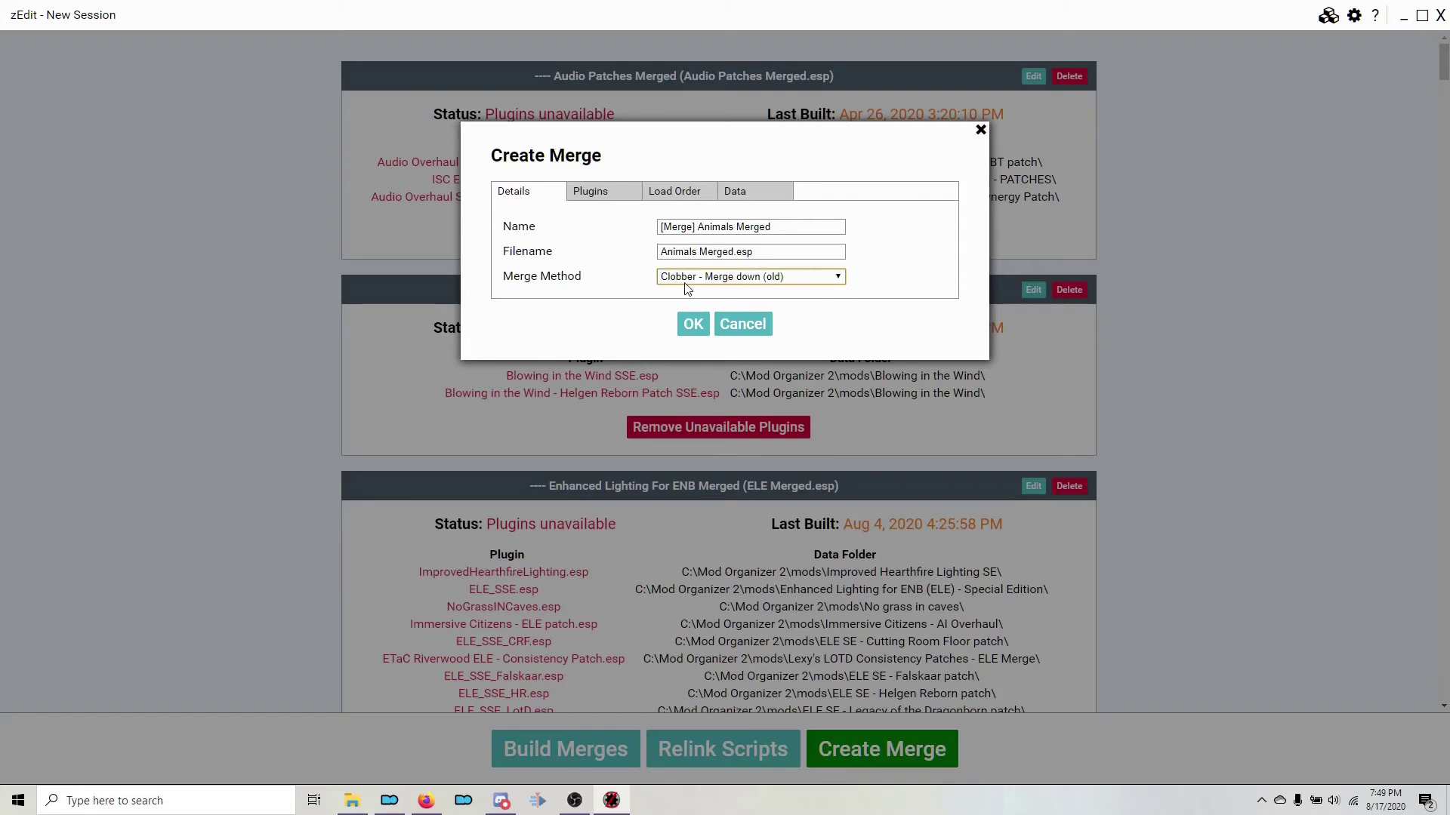
Include the ten plugins from KrittaKittyHorsesForSSE.esp through OMEGA Lexy LOTD Animals Merged Consistency Patch.esp in the merge
left_click(582, 193)
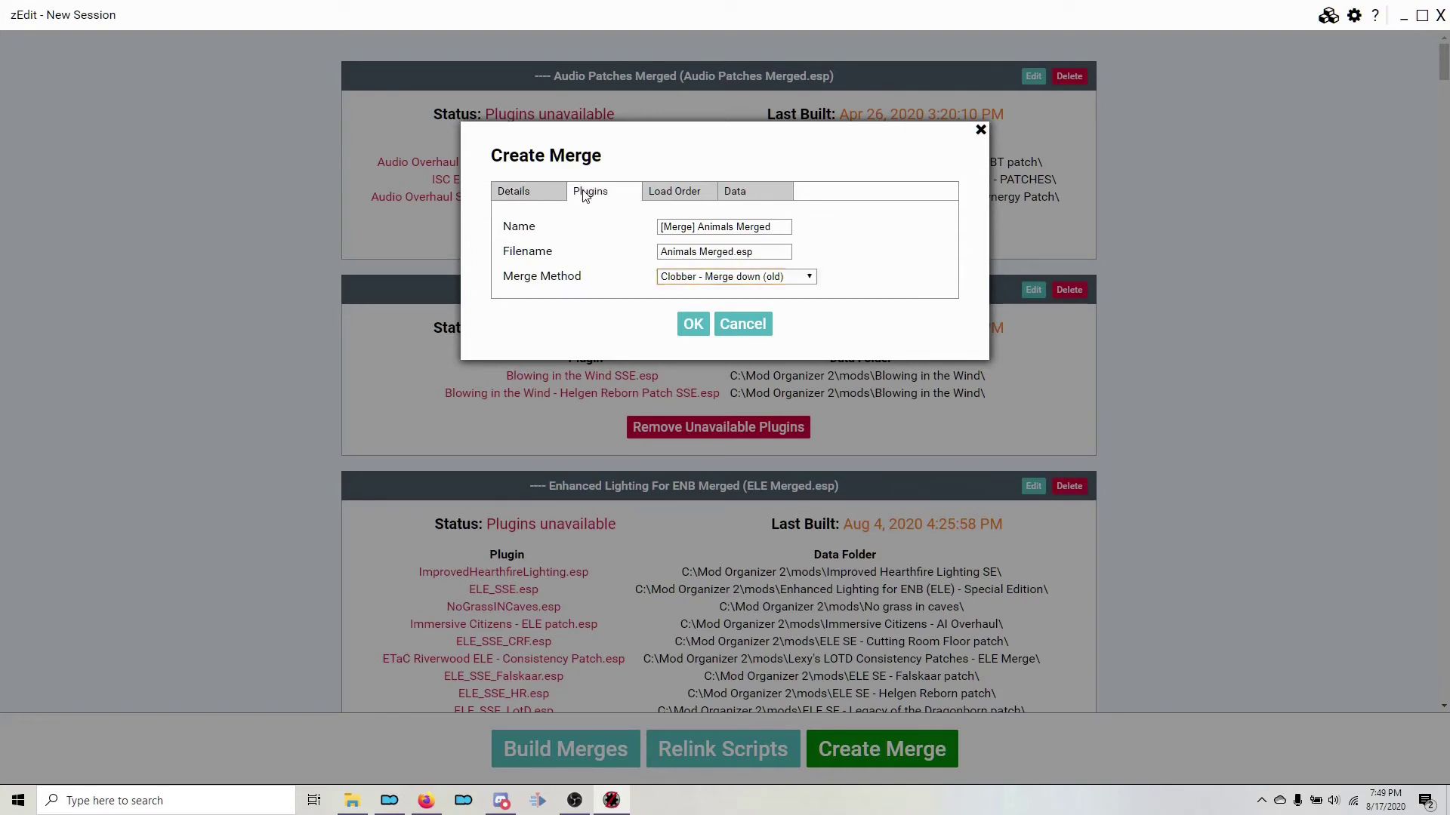
scroll(664, 407, "down", 1)
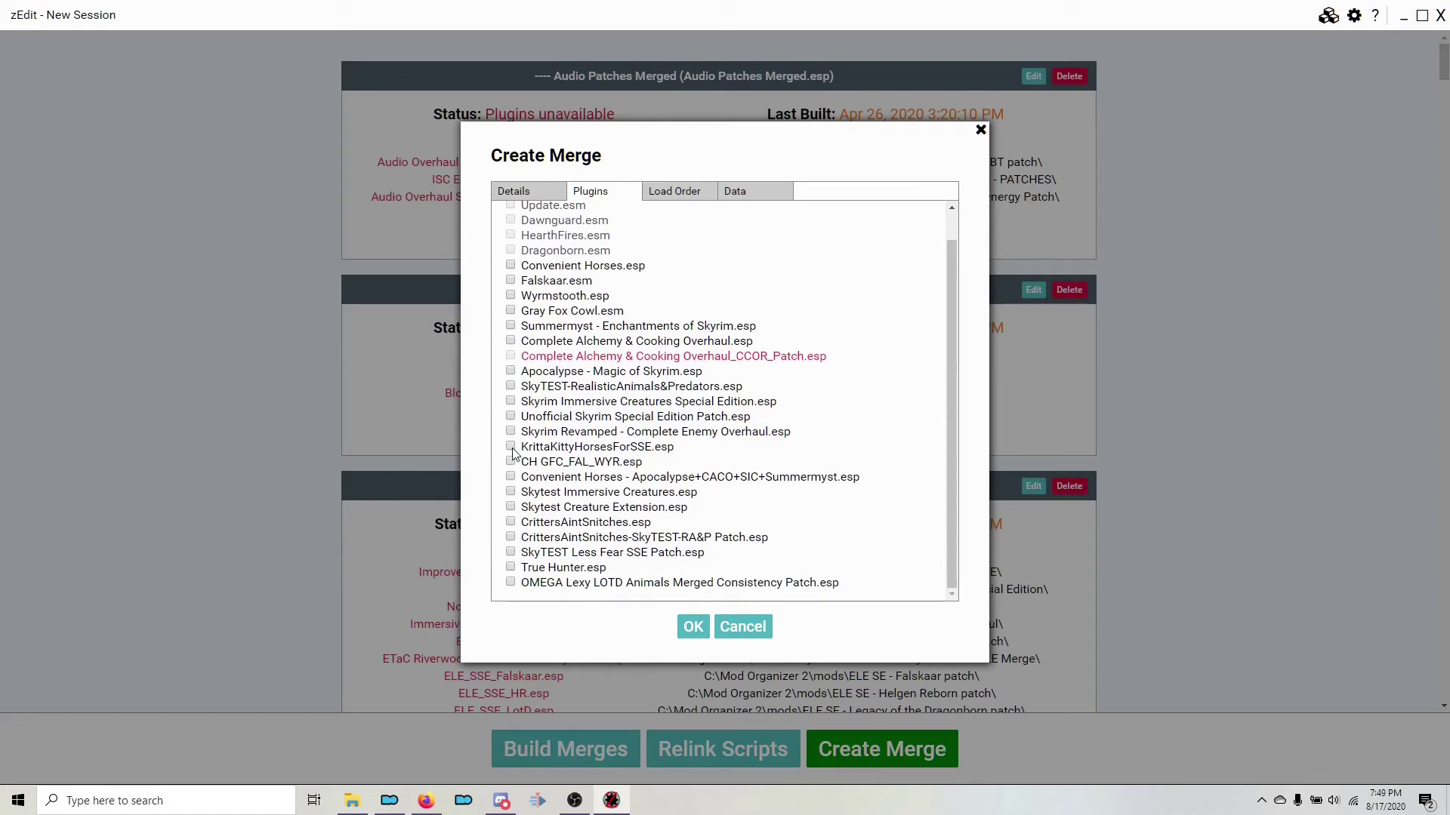
key("alt+Tab")
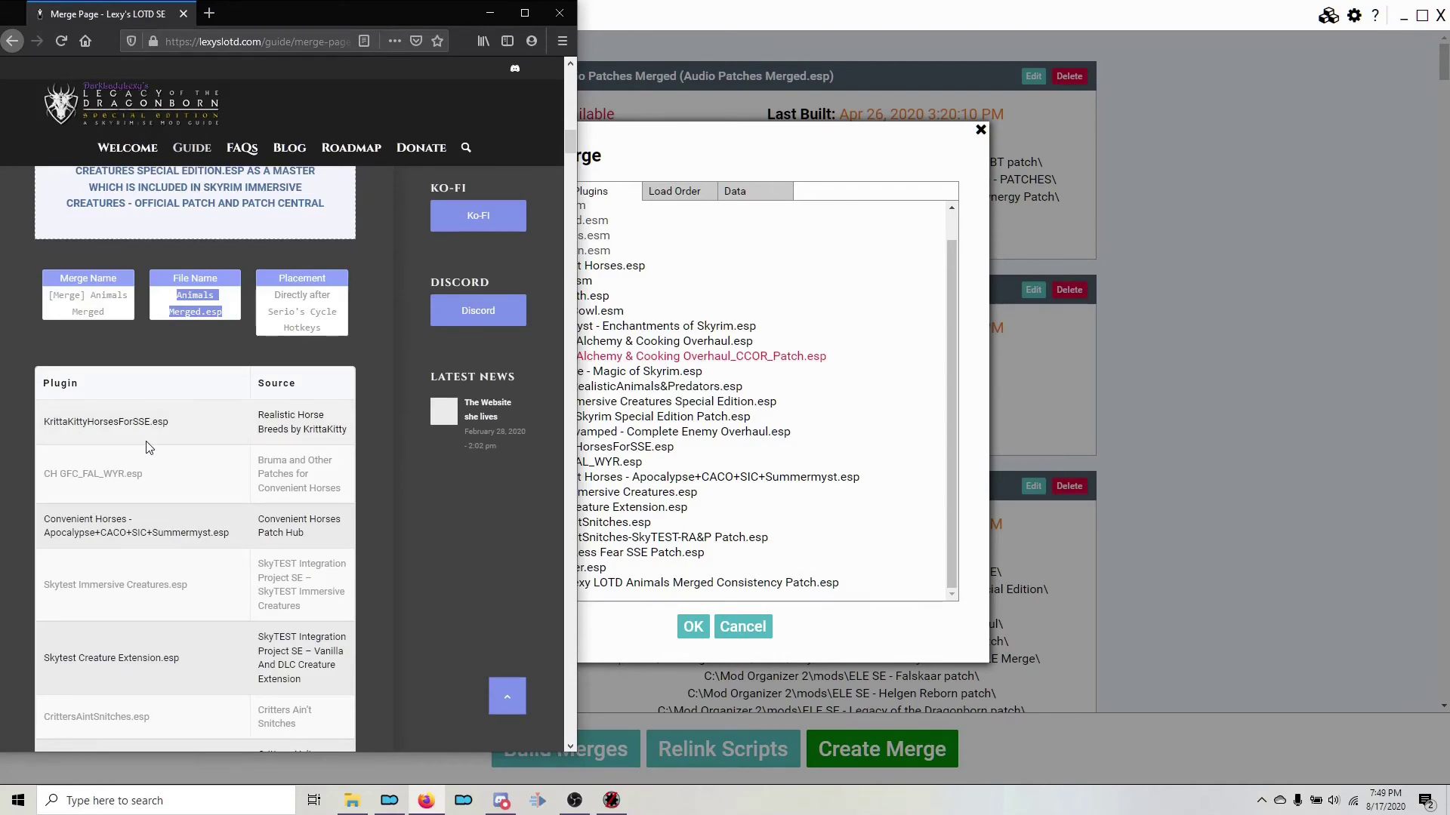
key("alt+Tab")
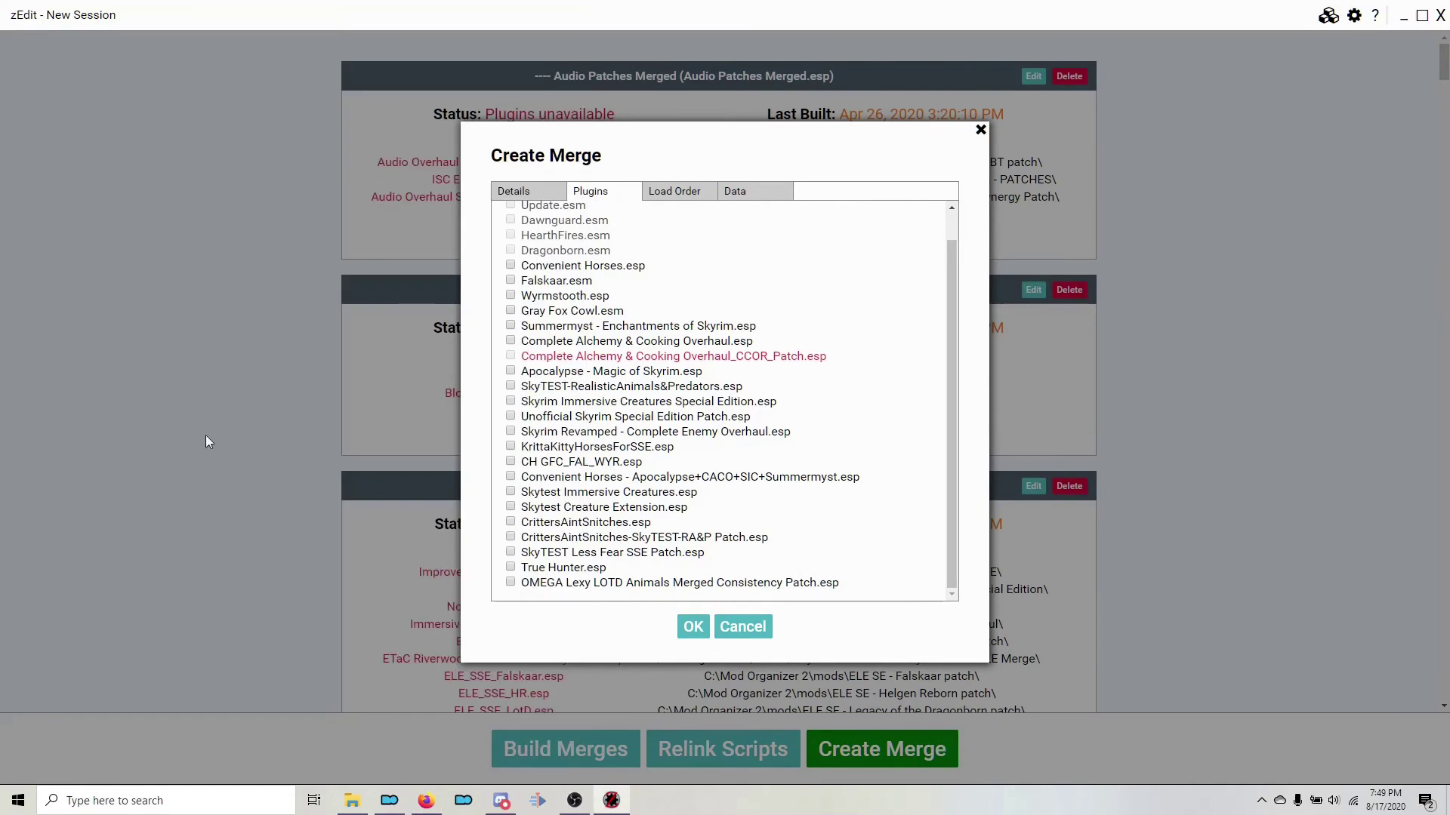
left_click(511, 447)
left_click(511, 461)
left_click(511, 477)
left_click(511, 491)
left_click(511, 506)
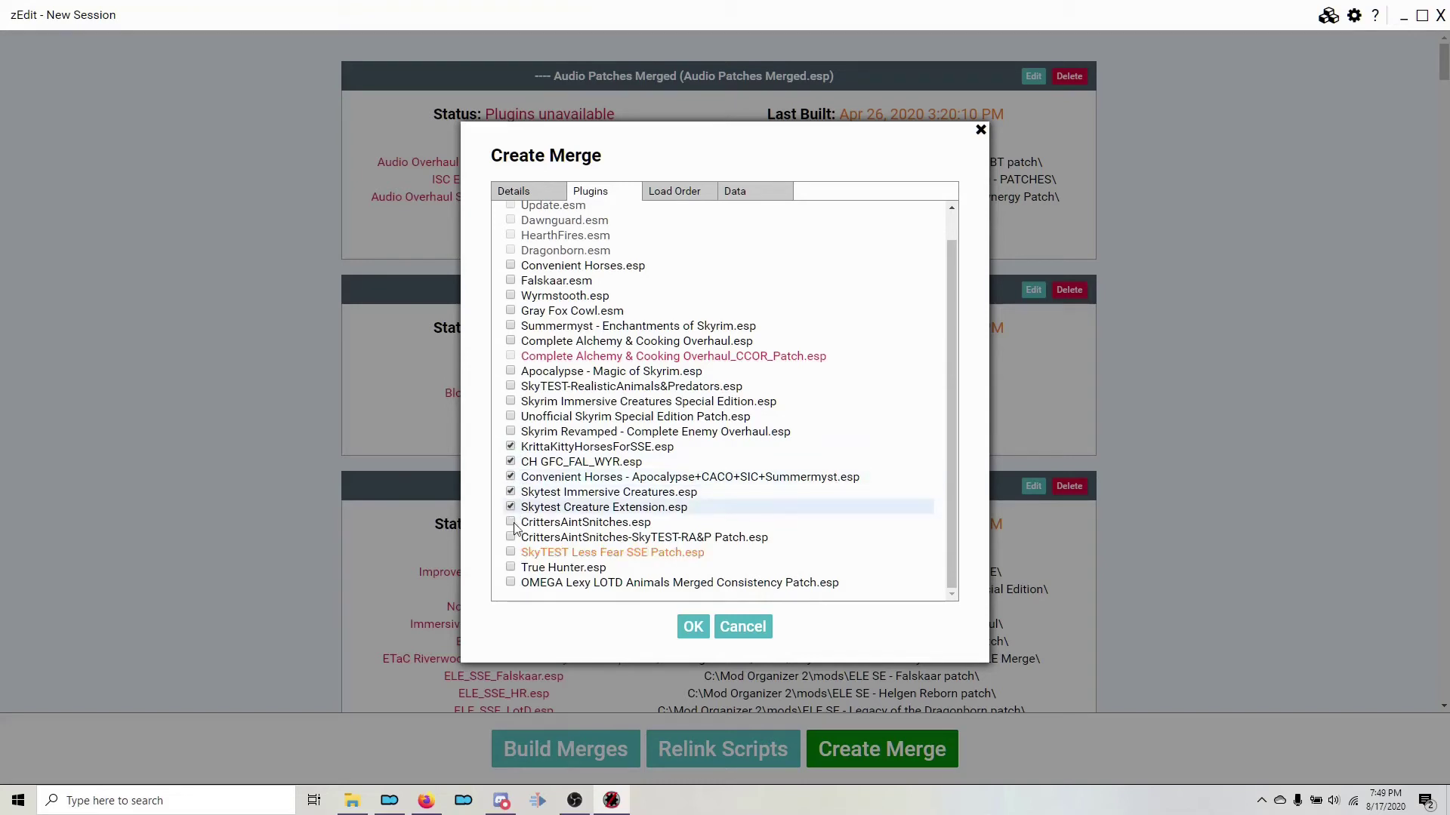
left_click(511, 522)
left_click(511, 537)
left_click(511, 551)
left_click(511, 567)
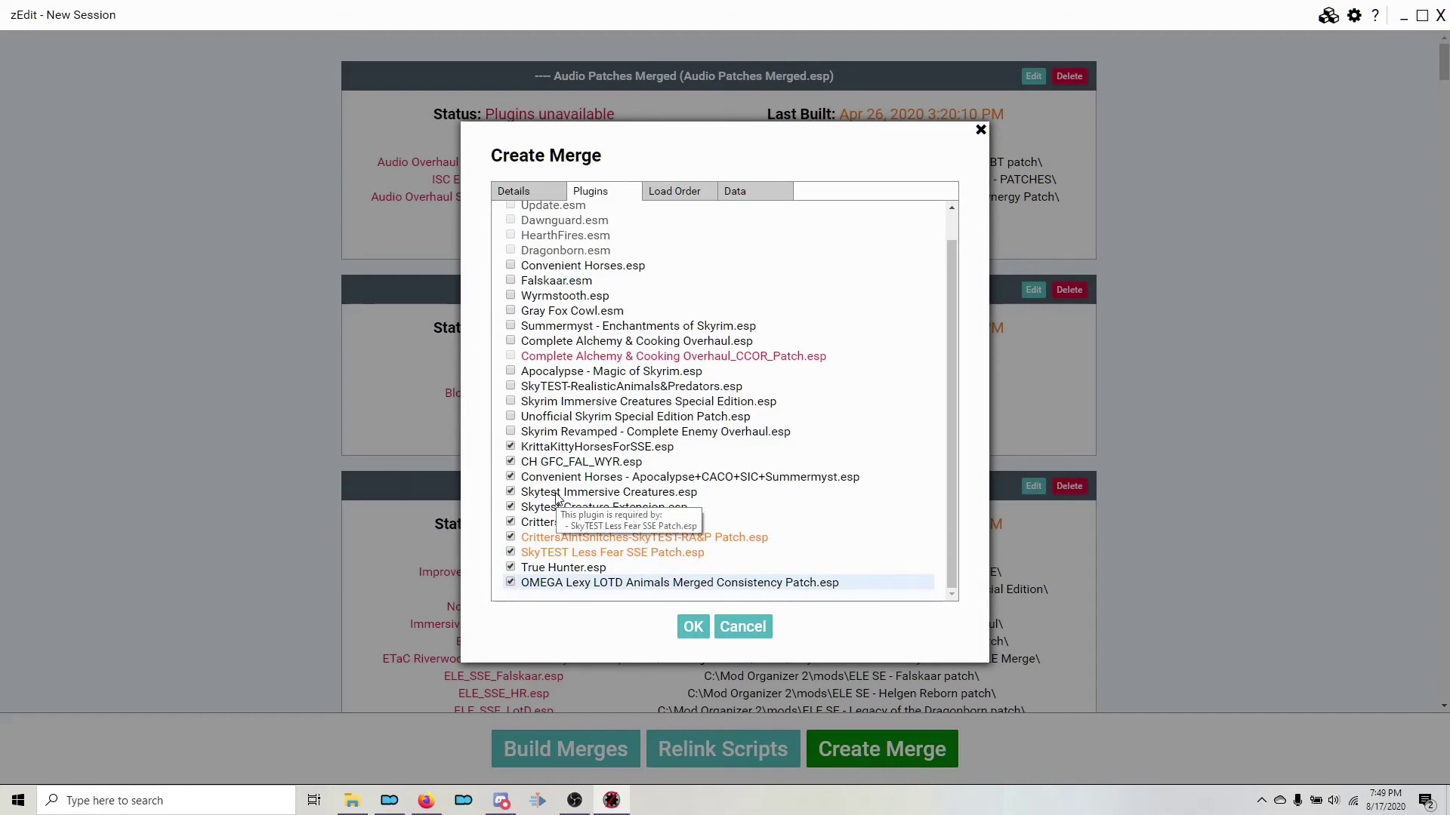
Review the merge's load order, data and details, and confirm its creation
left_click(662, 195)
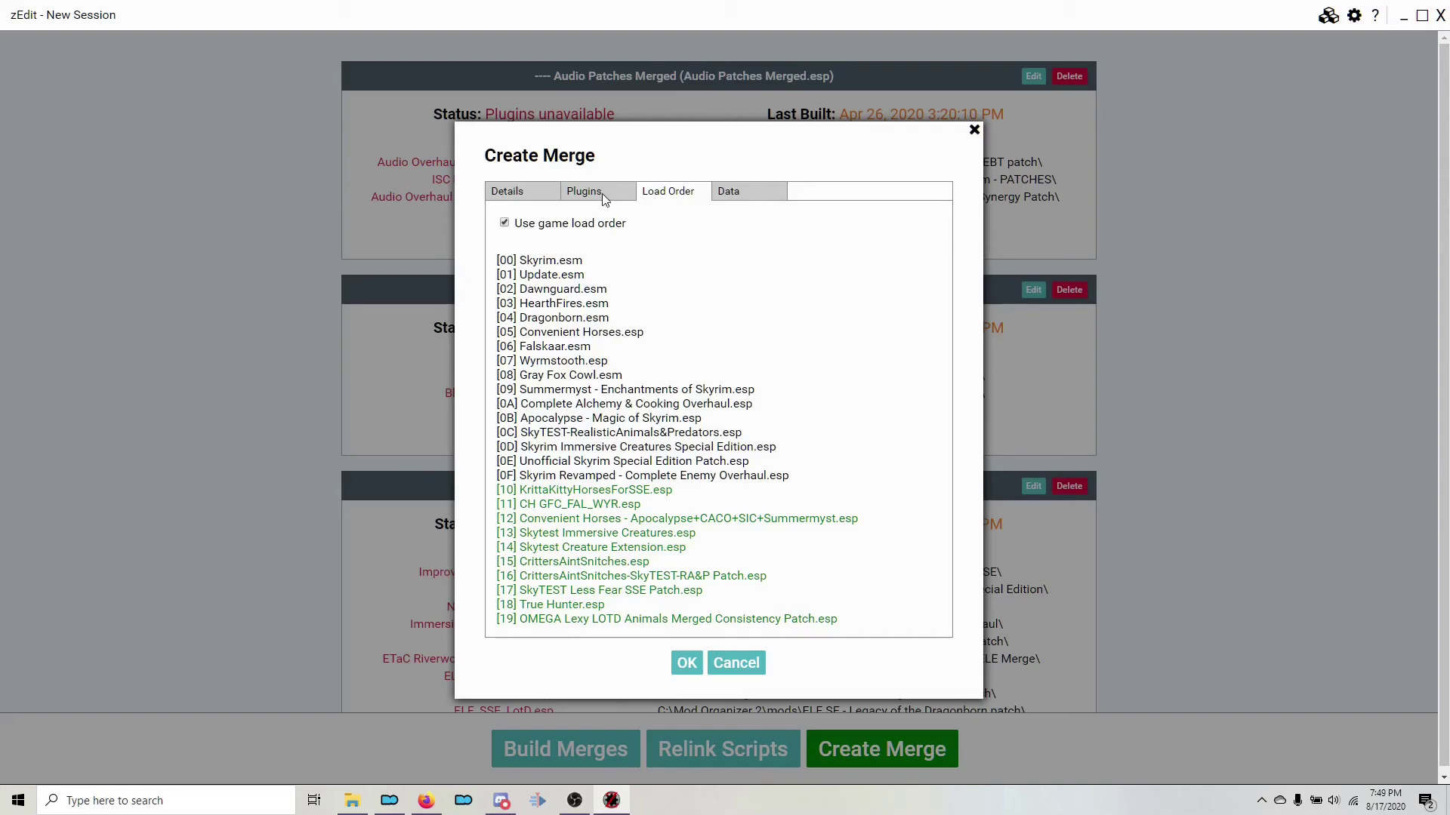
left_click(767, 193)
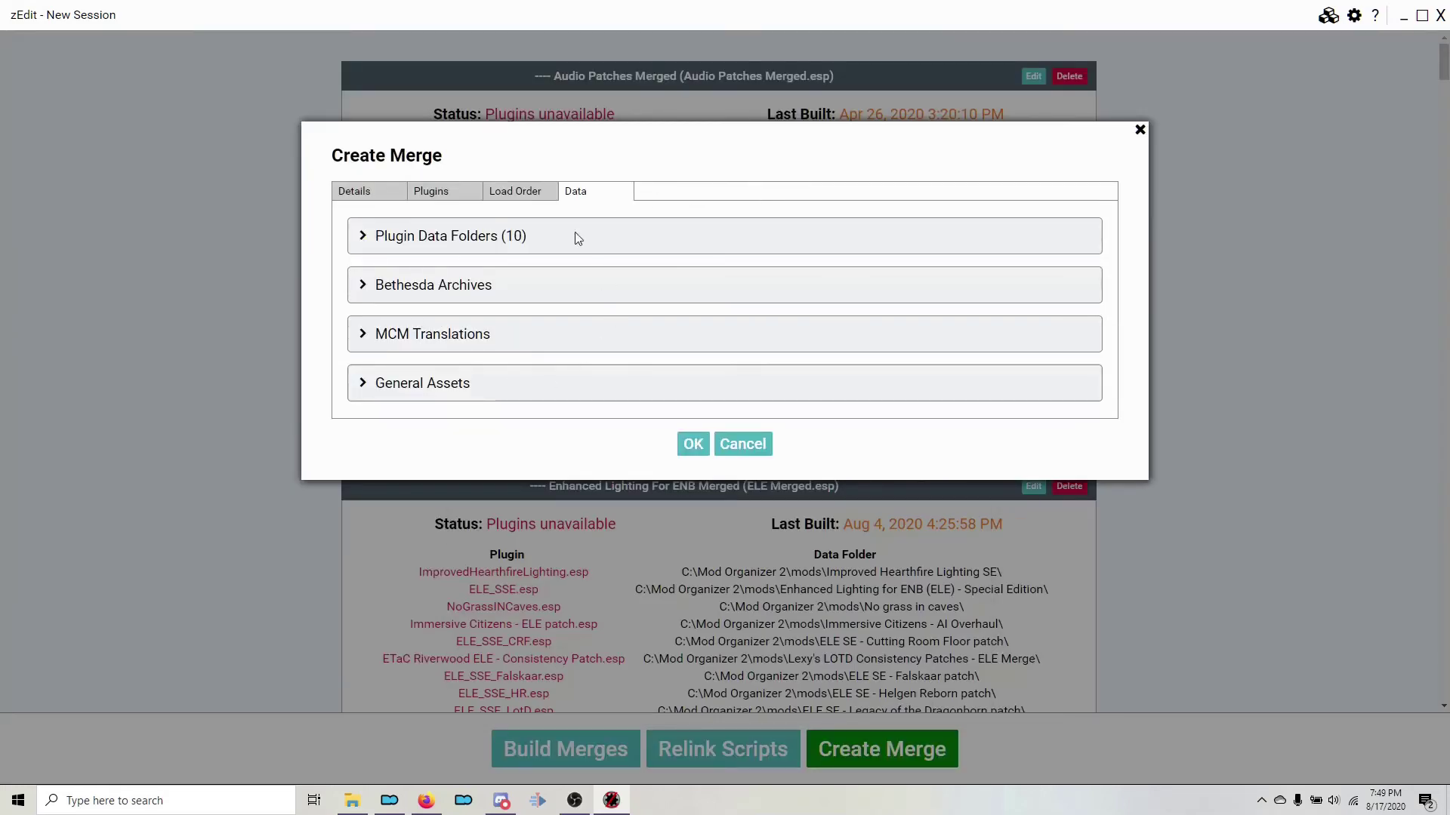
left_click(375, 198)
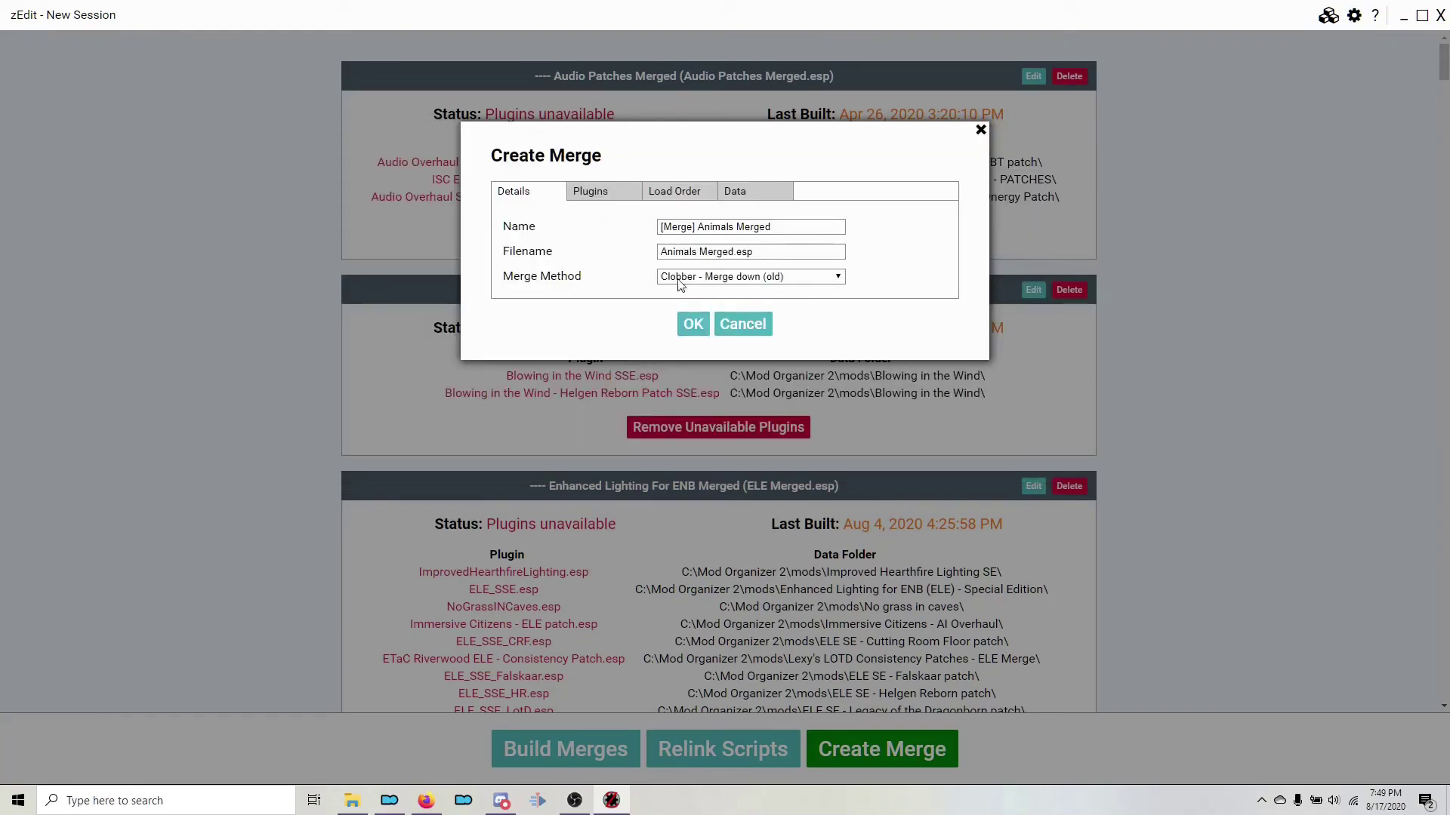
left_click(696, 327)
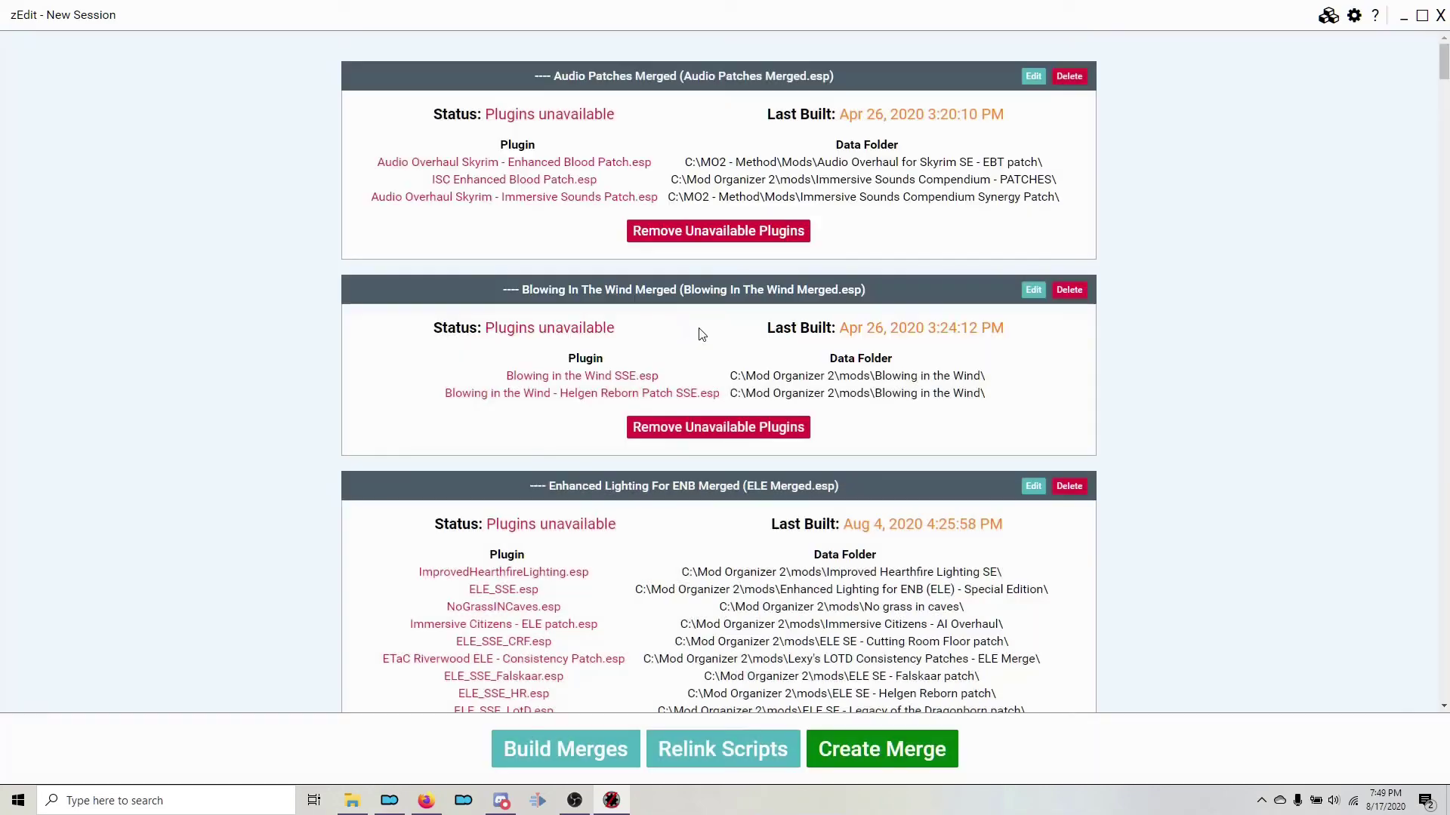
Build the [Merge] Animals Merged merge at the end of the merge list and dismiss the build report
left_click_drag(1444, 60, 1444, 683)
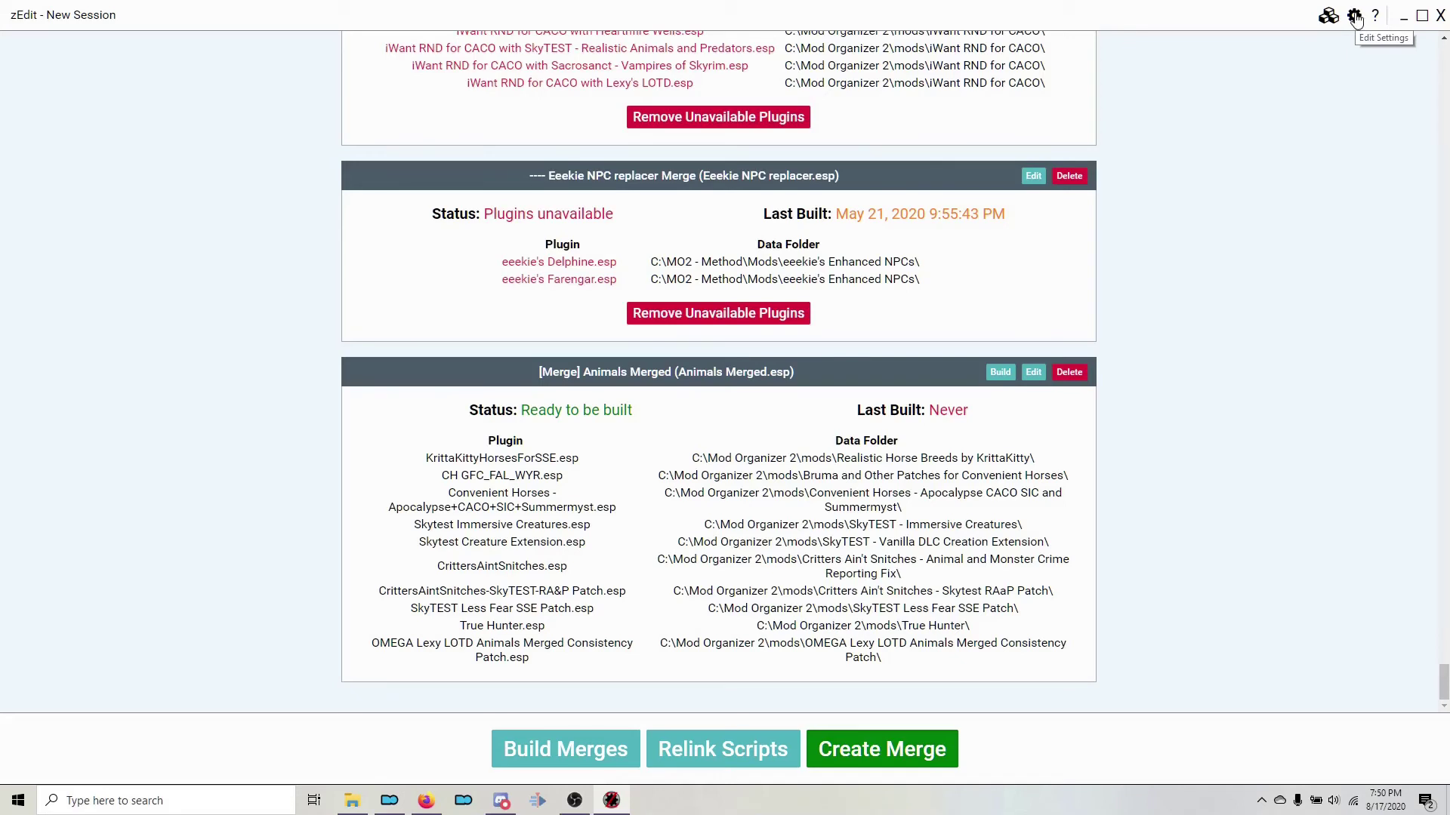
left_click(1000, 373)
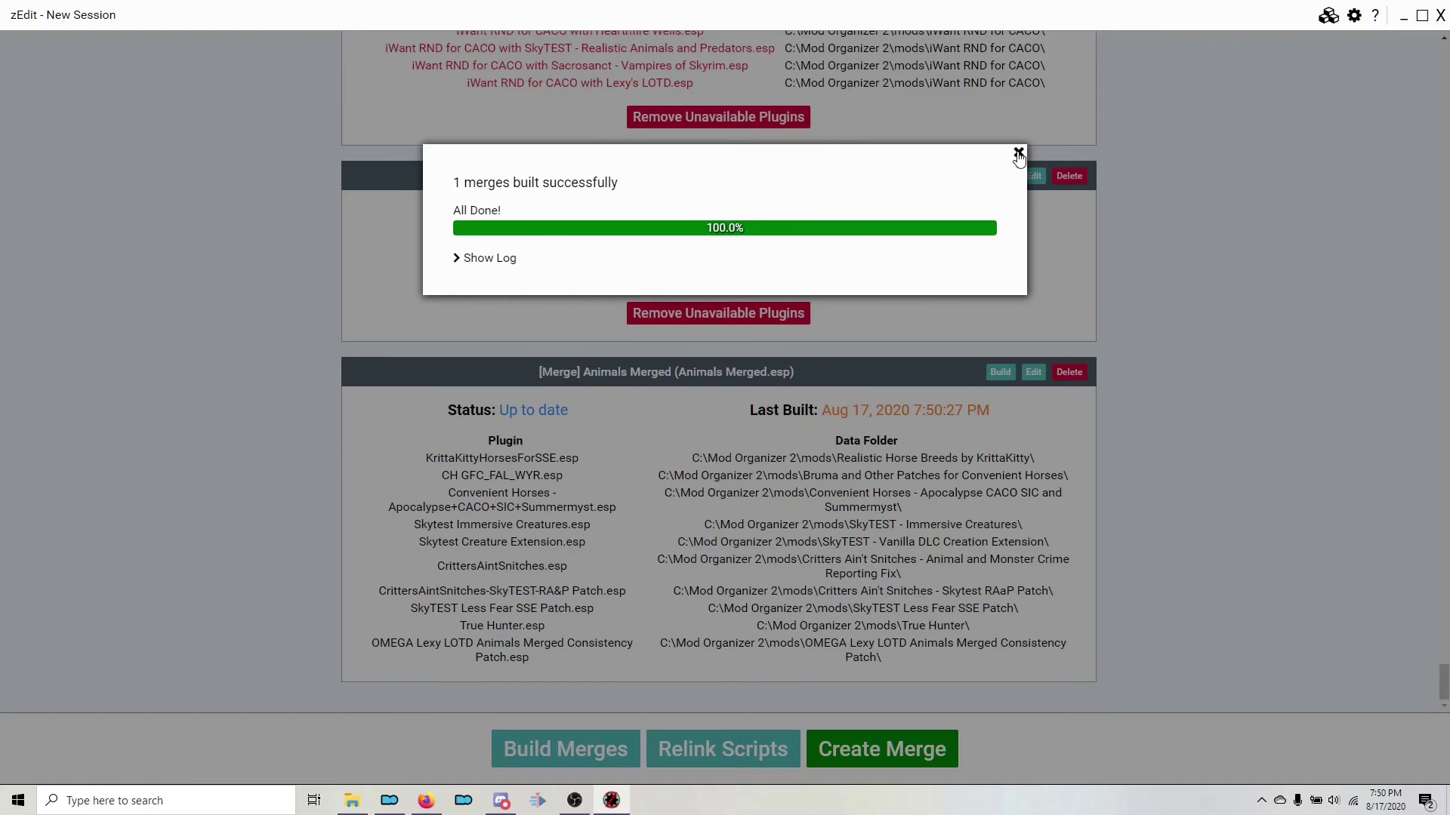
left_click(1017, 154)
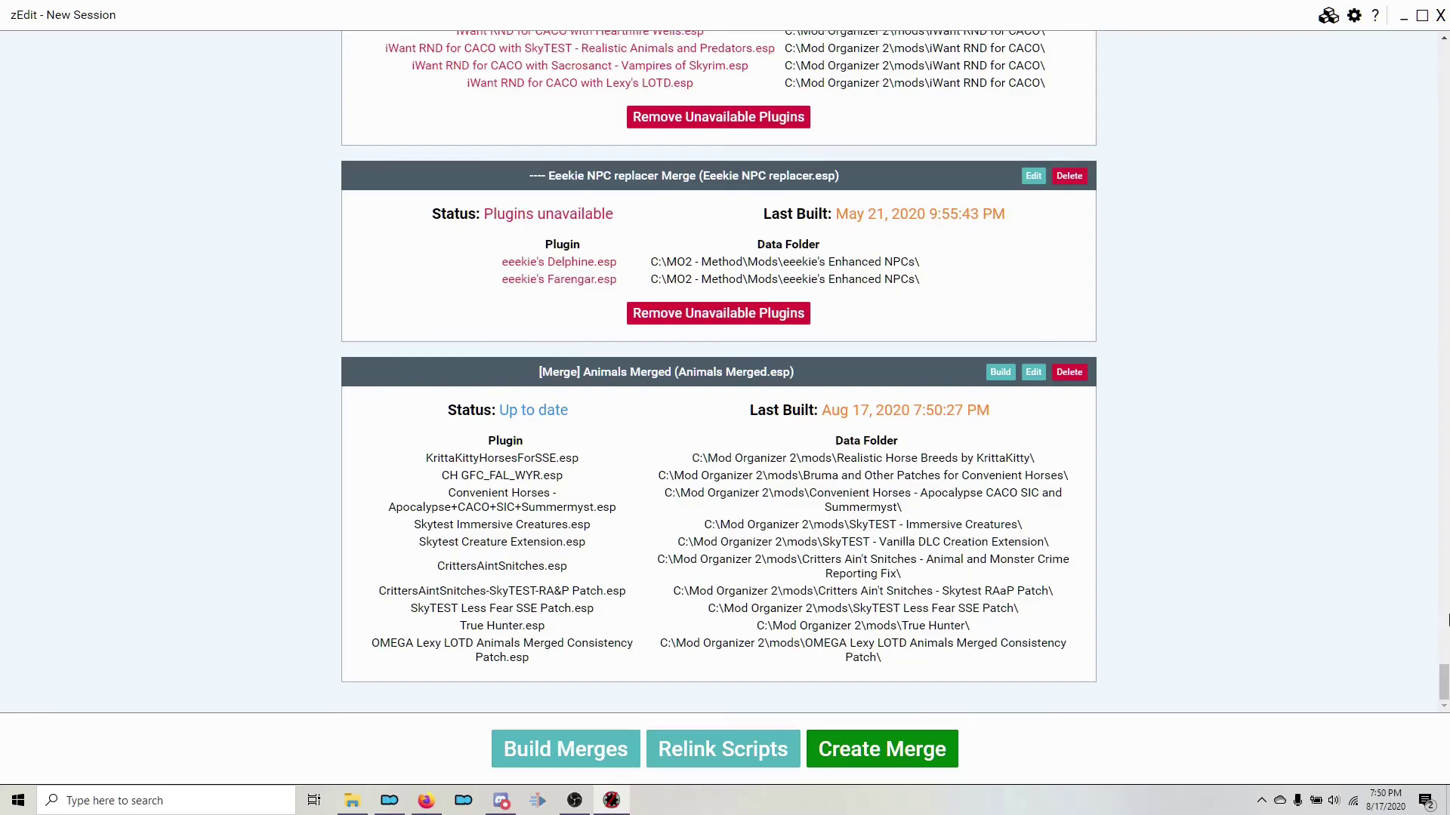
left_click_drag(1443, 680, 1354, 693)
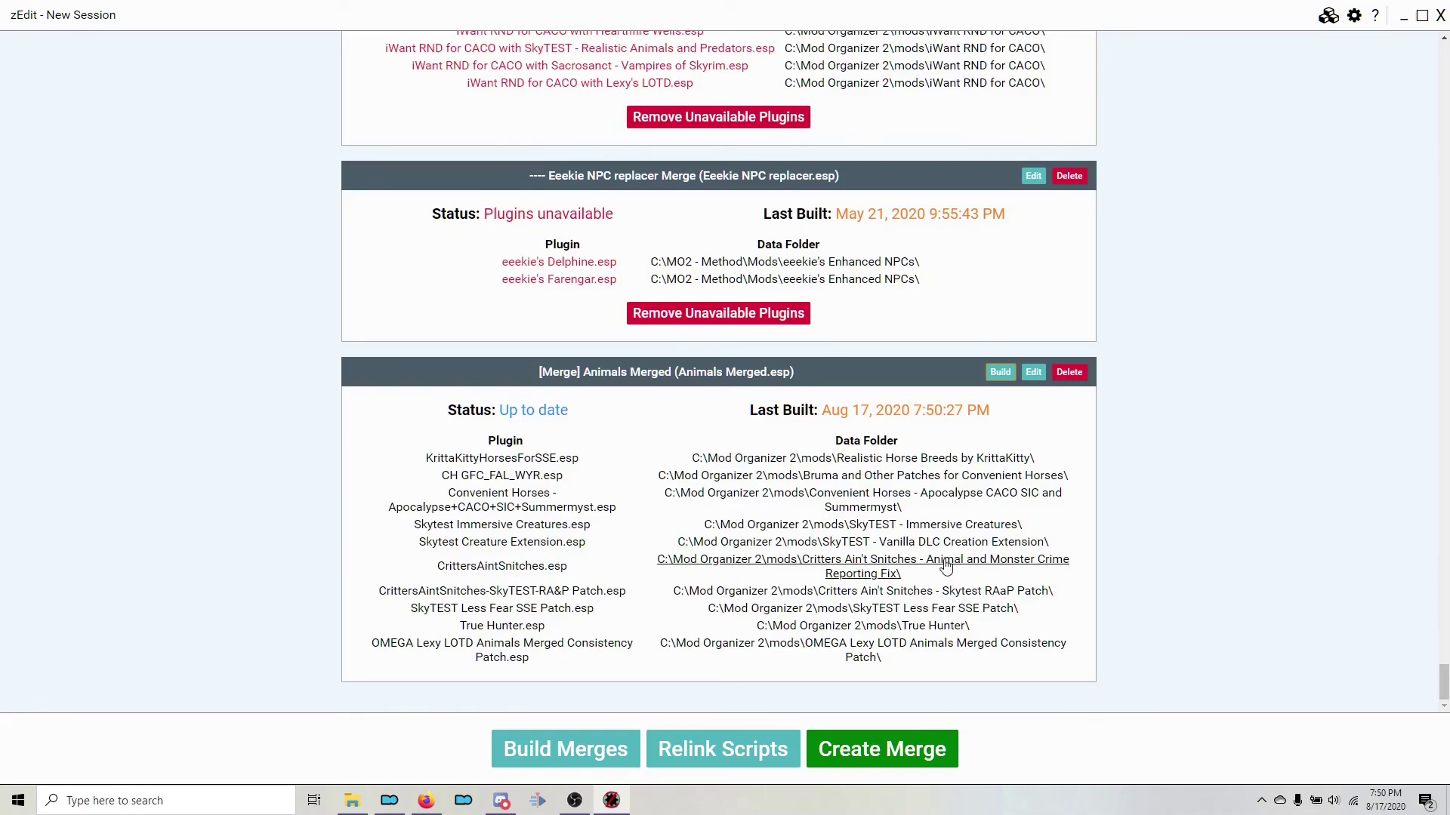
Close zEdit, return to Mod Organizer and clear the "compl" filter from the mod list
left_click(1440, 15)
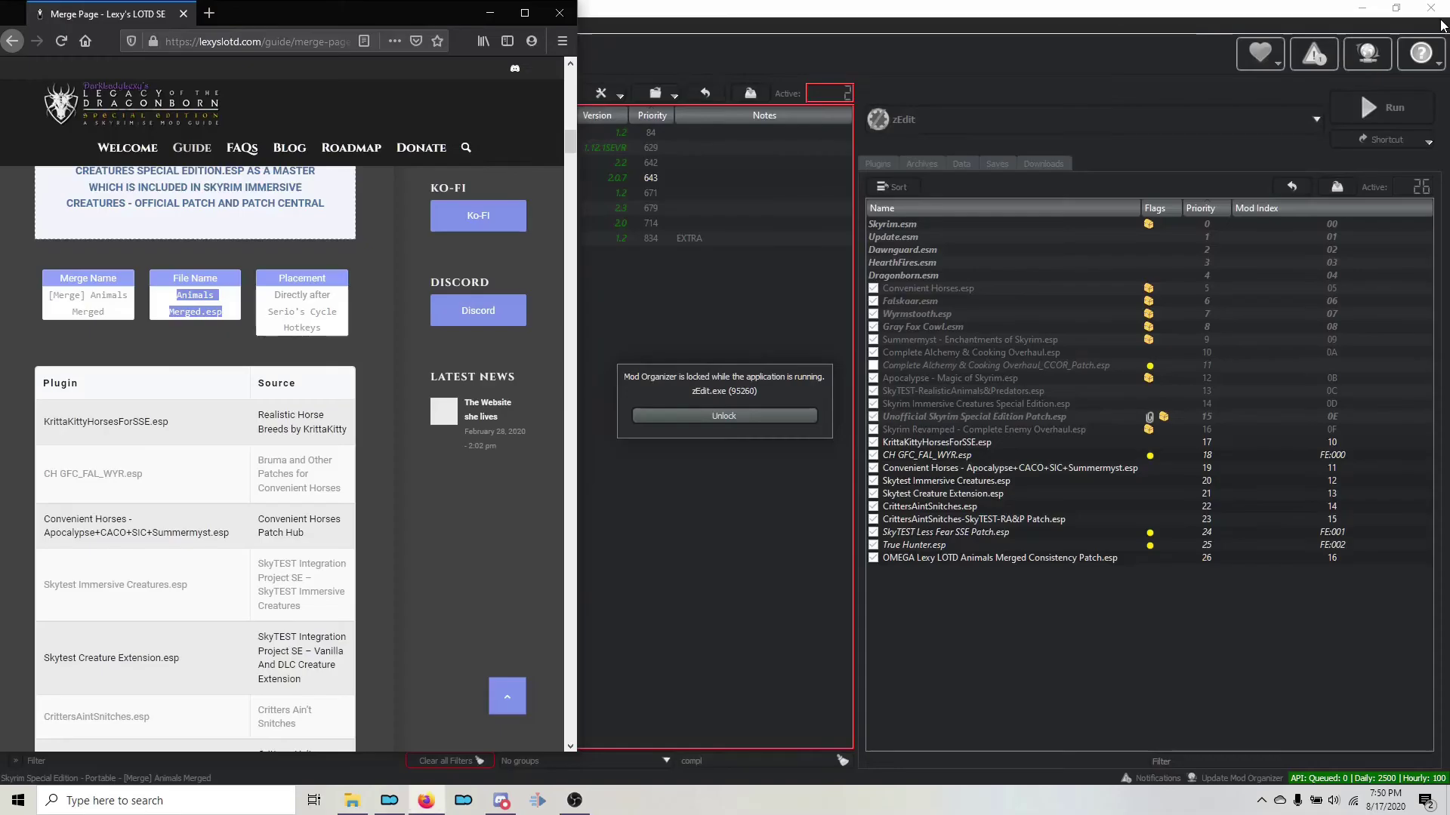
left_click(1133, 7)
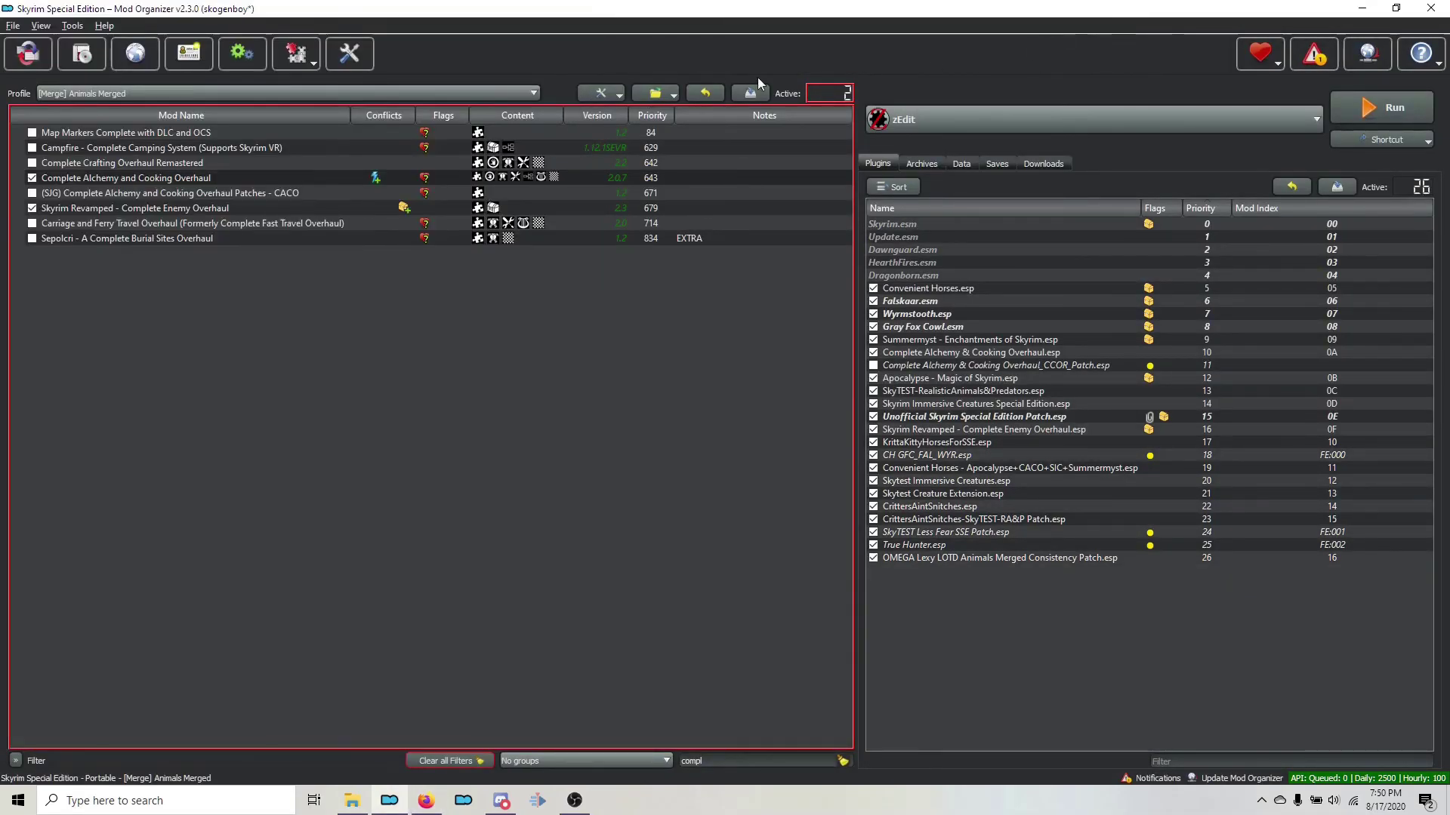
left_click(224, 96)
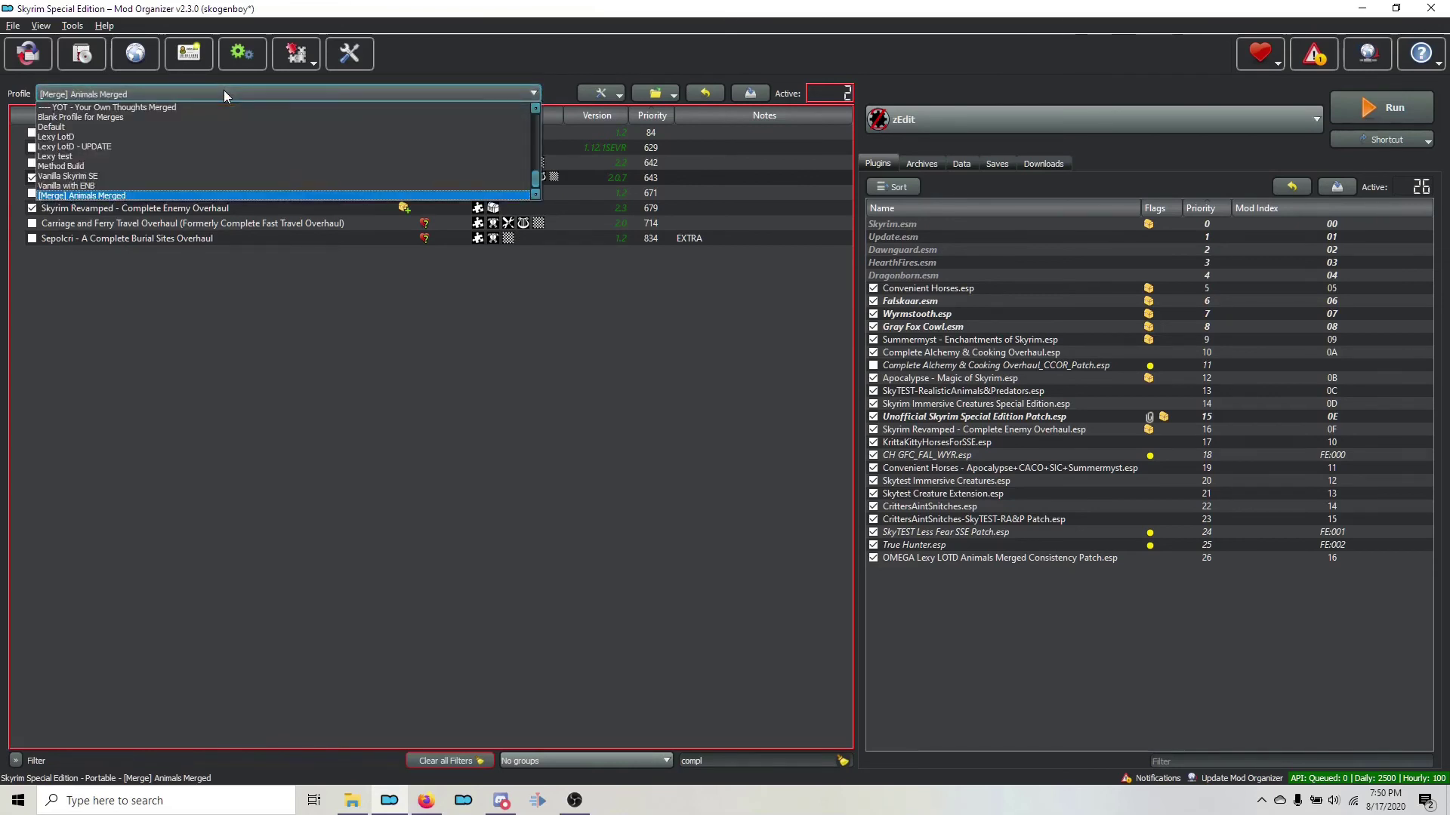
left_click(354, 196)
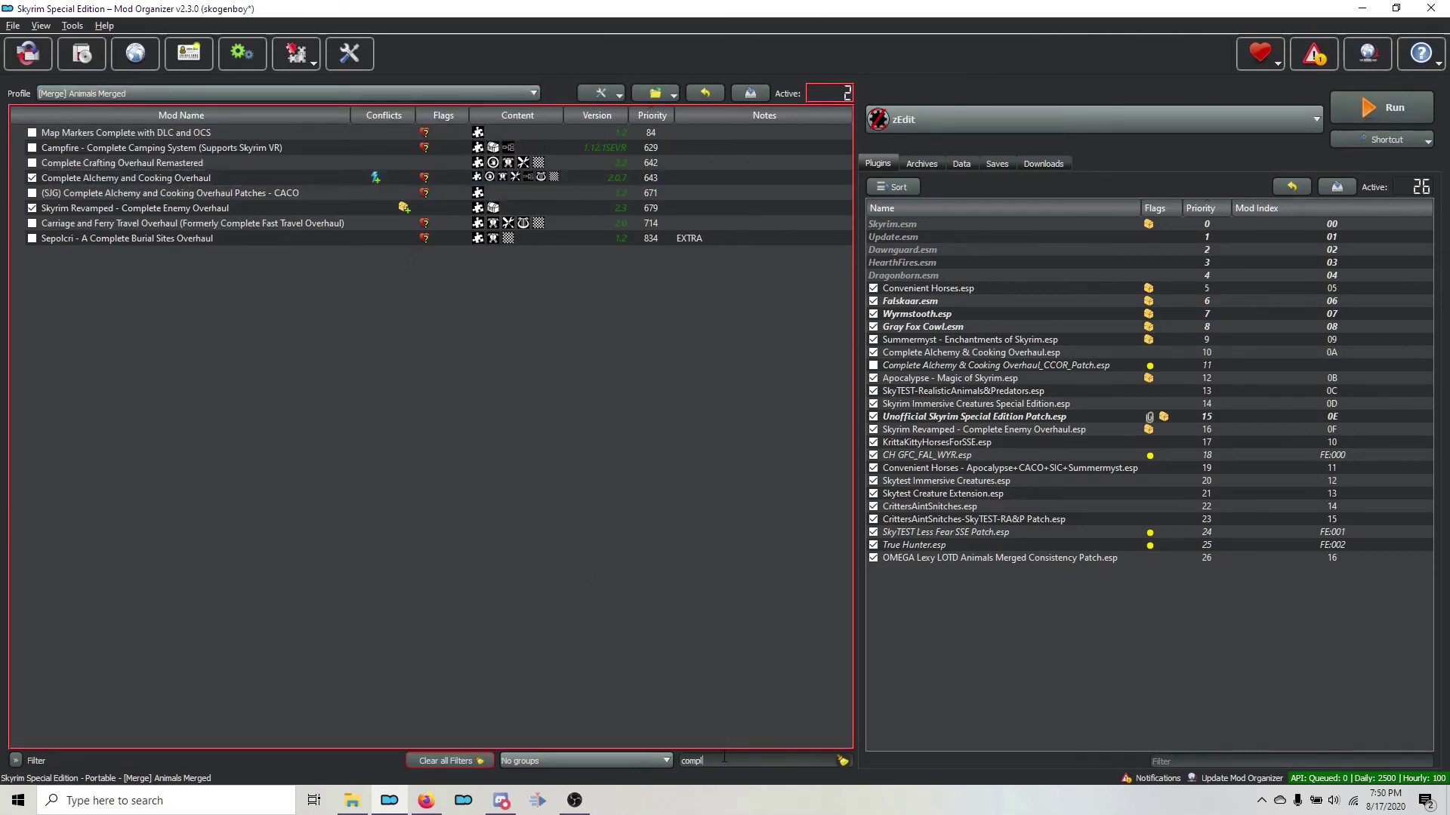
double_click(691, 760)
key("BackSpace")
Switch to the Lexy LotD profile and enable the [Merge] Animals Merged mod at the end of the mod list
left_click(197, 89)
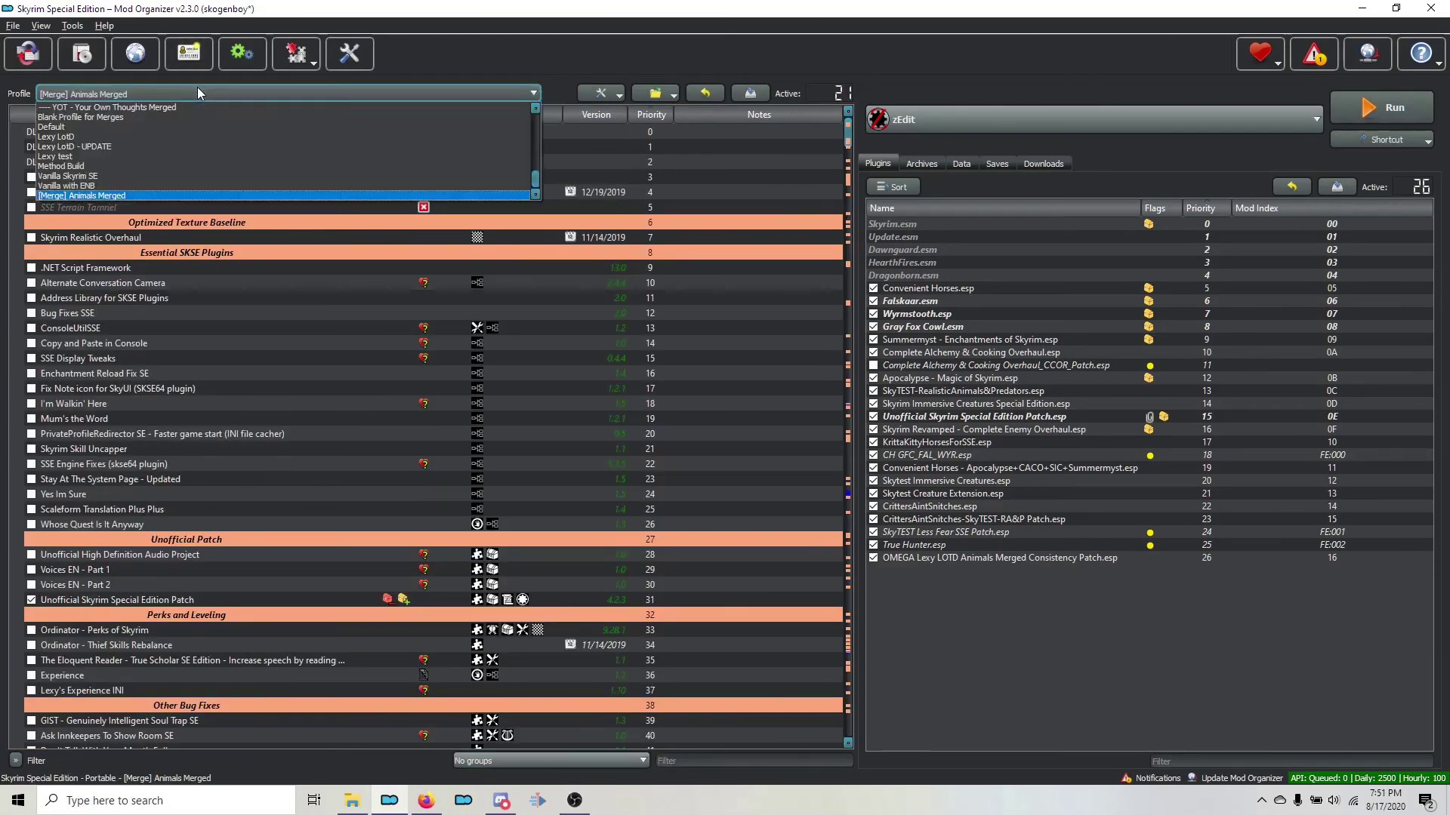
key("Escape")
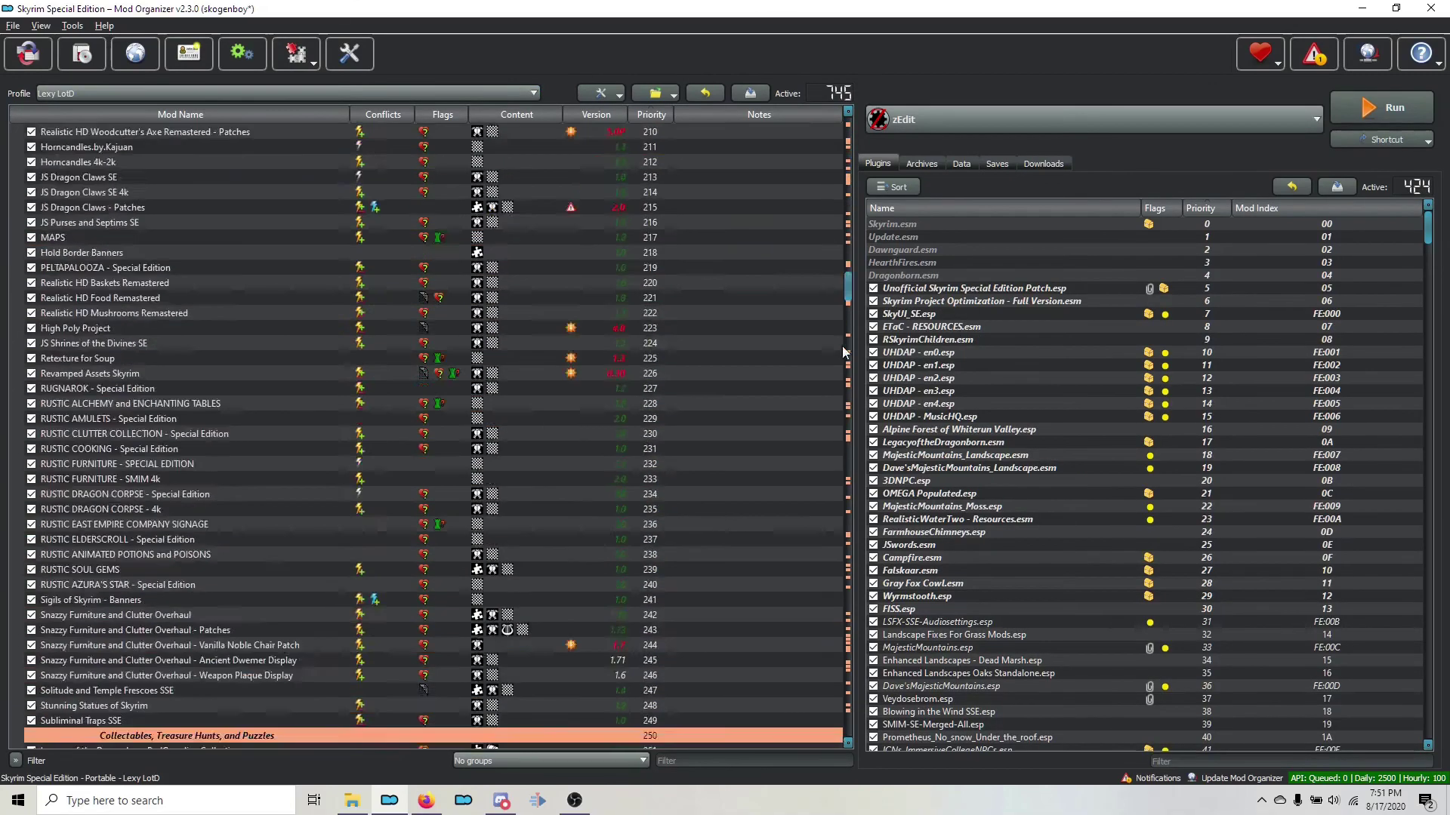
left_click_drag(844, 352, 847, 759)
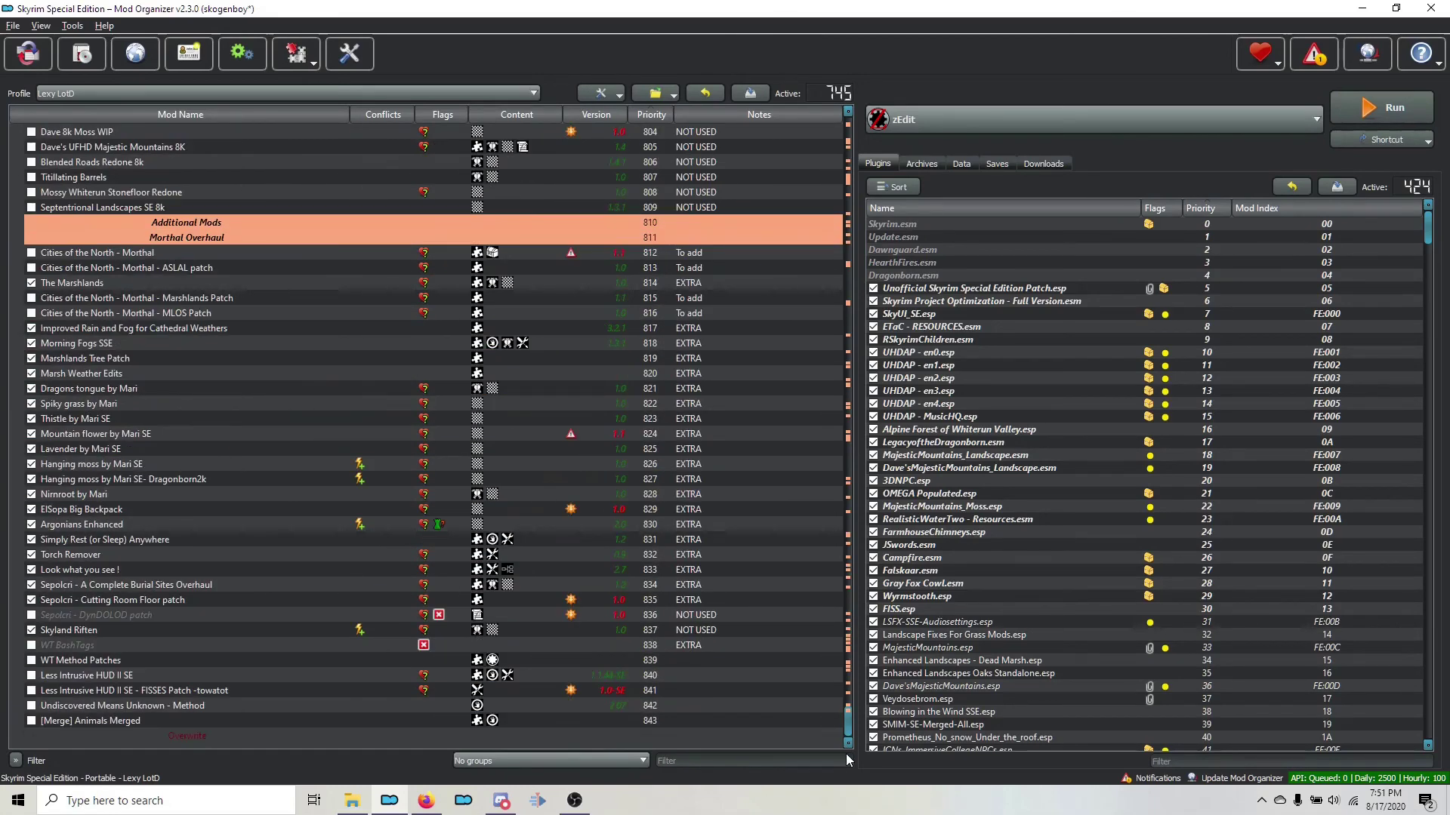
left_click(32, 722)
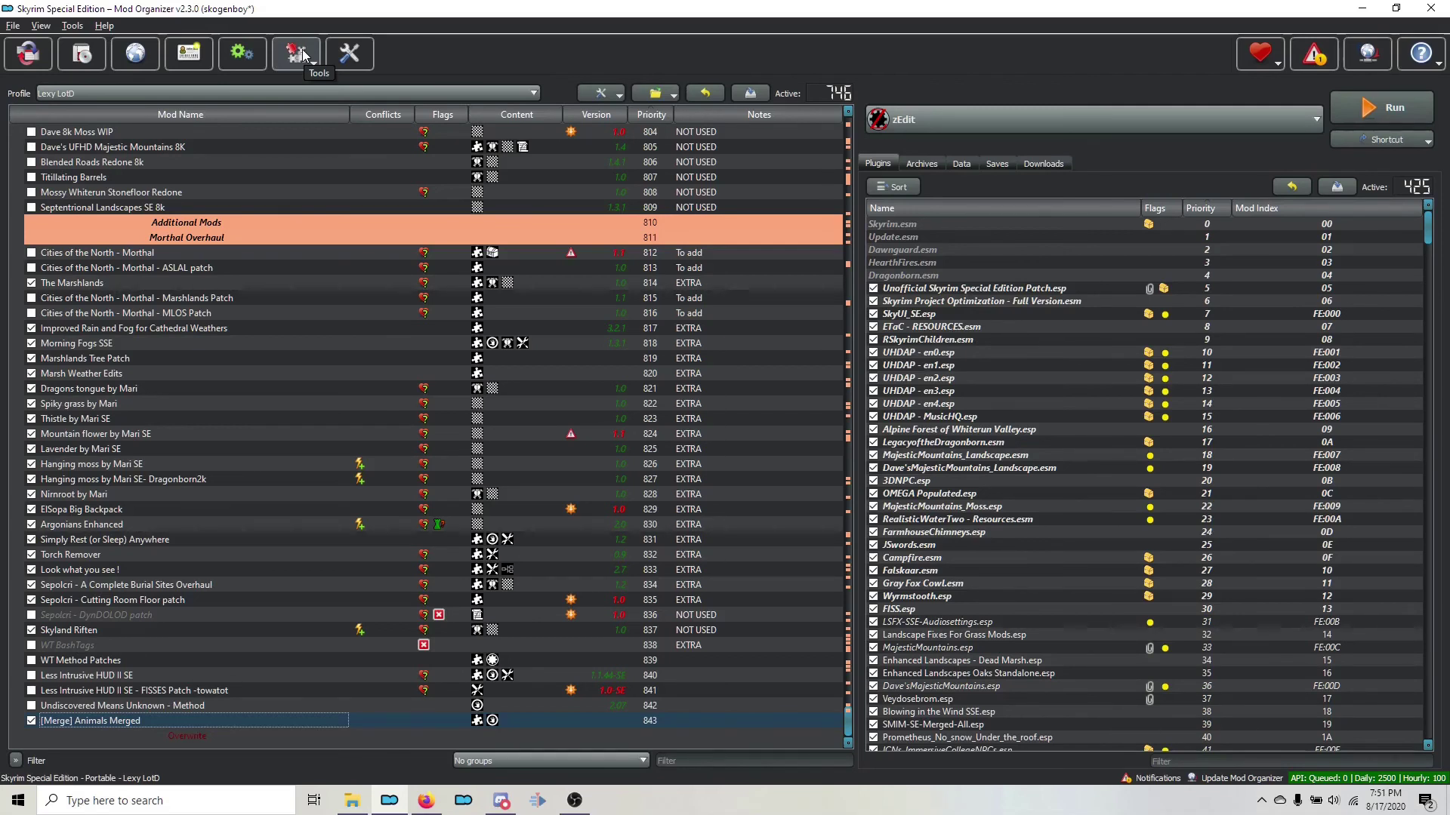
Disable the source plugins of [Merge] Animals Merged with the Merge Plugins Hide tool and close it
left_click(303, 56)
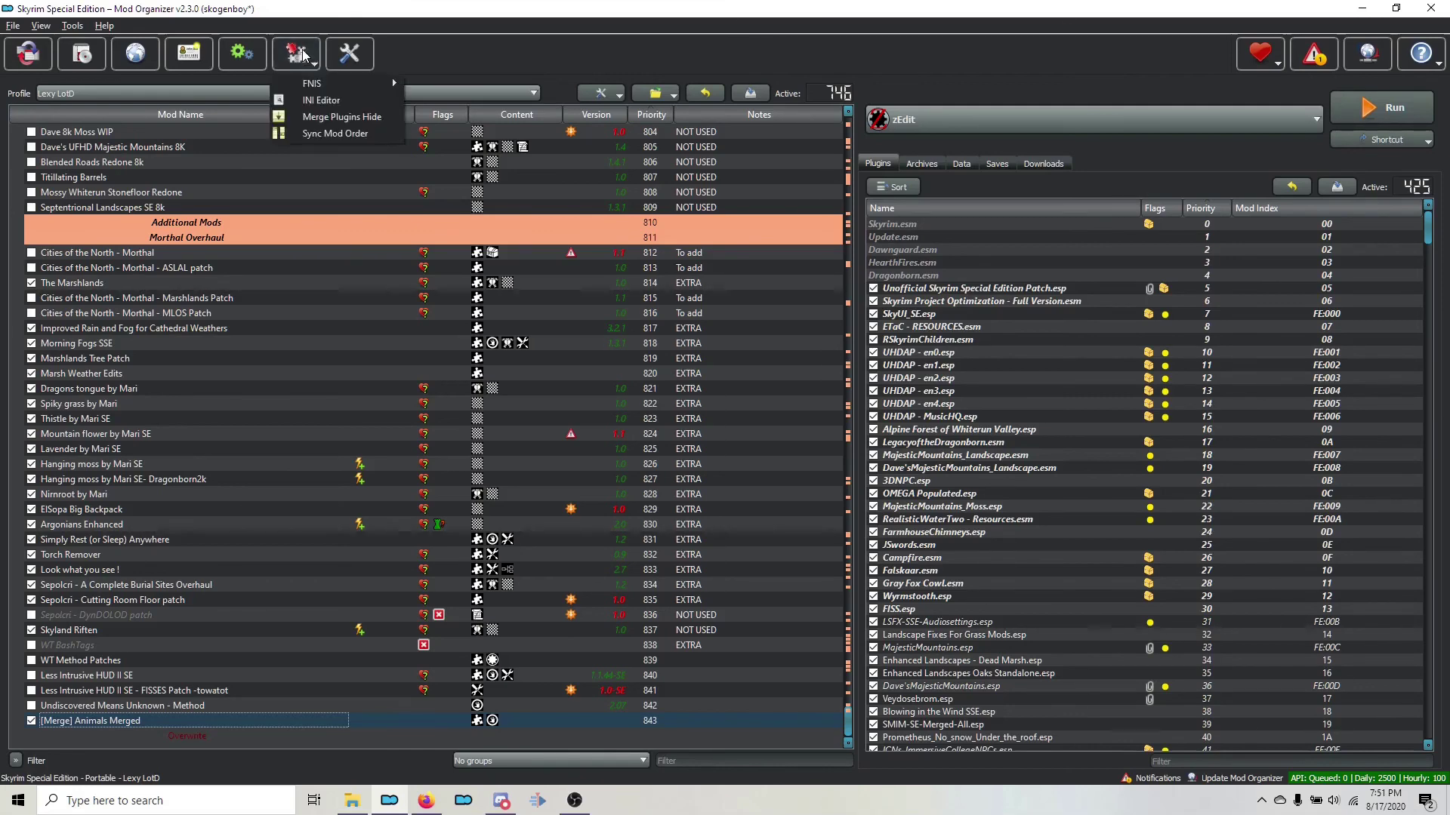
left_click(306, 119)
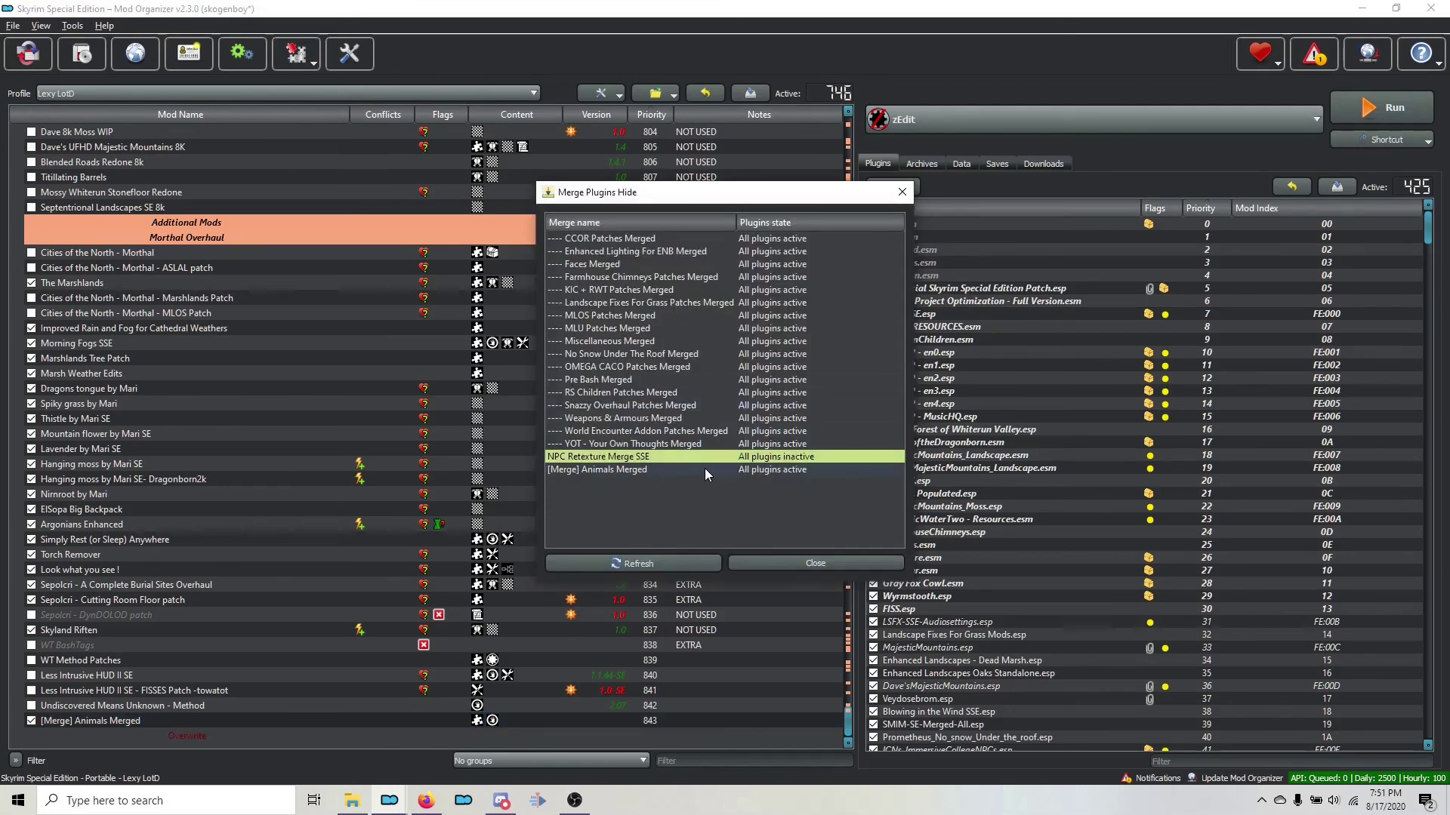
left_click(606, 468)
right_click(609, 469)
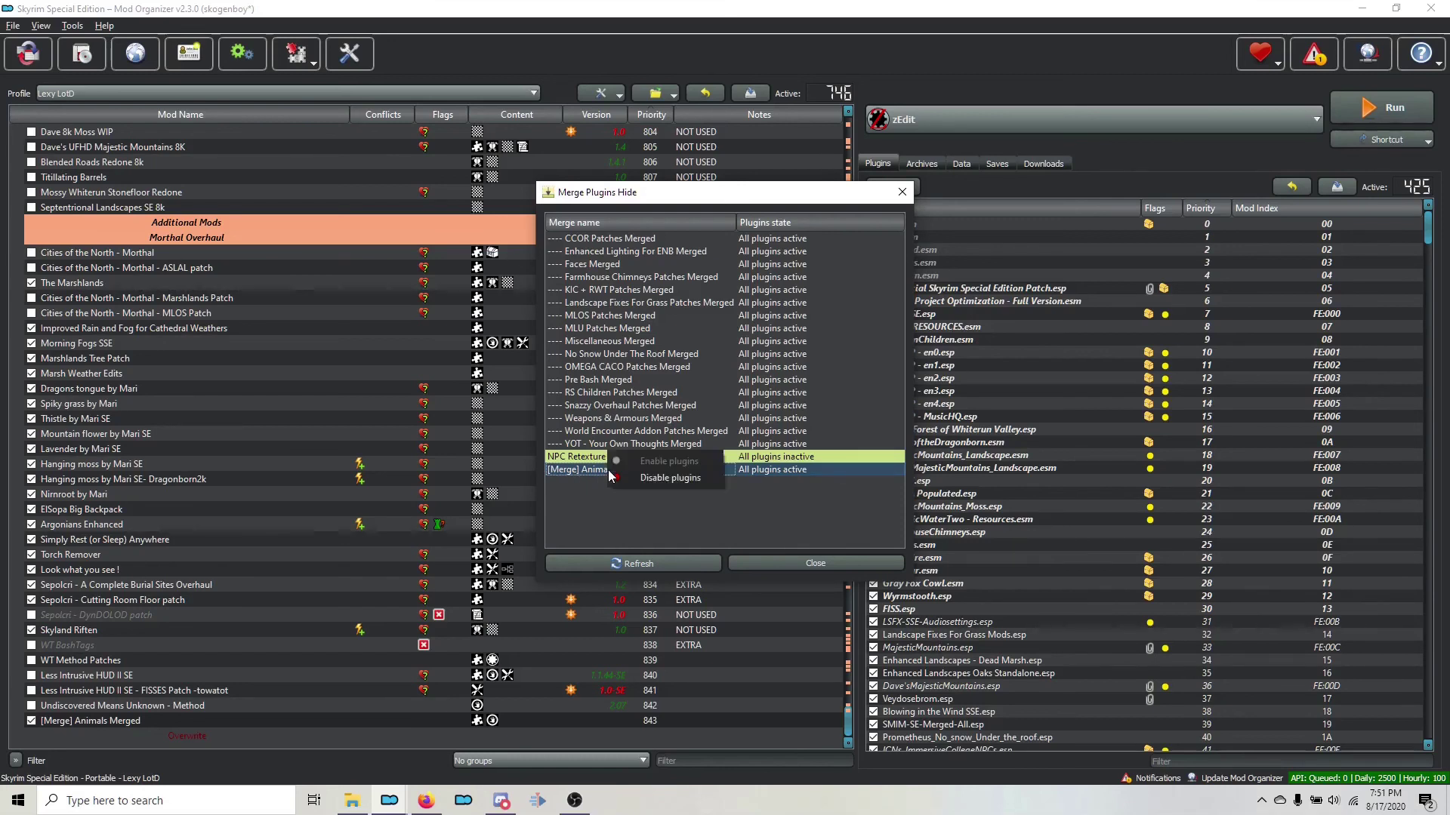
left_click(658, 477)
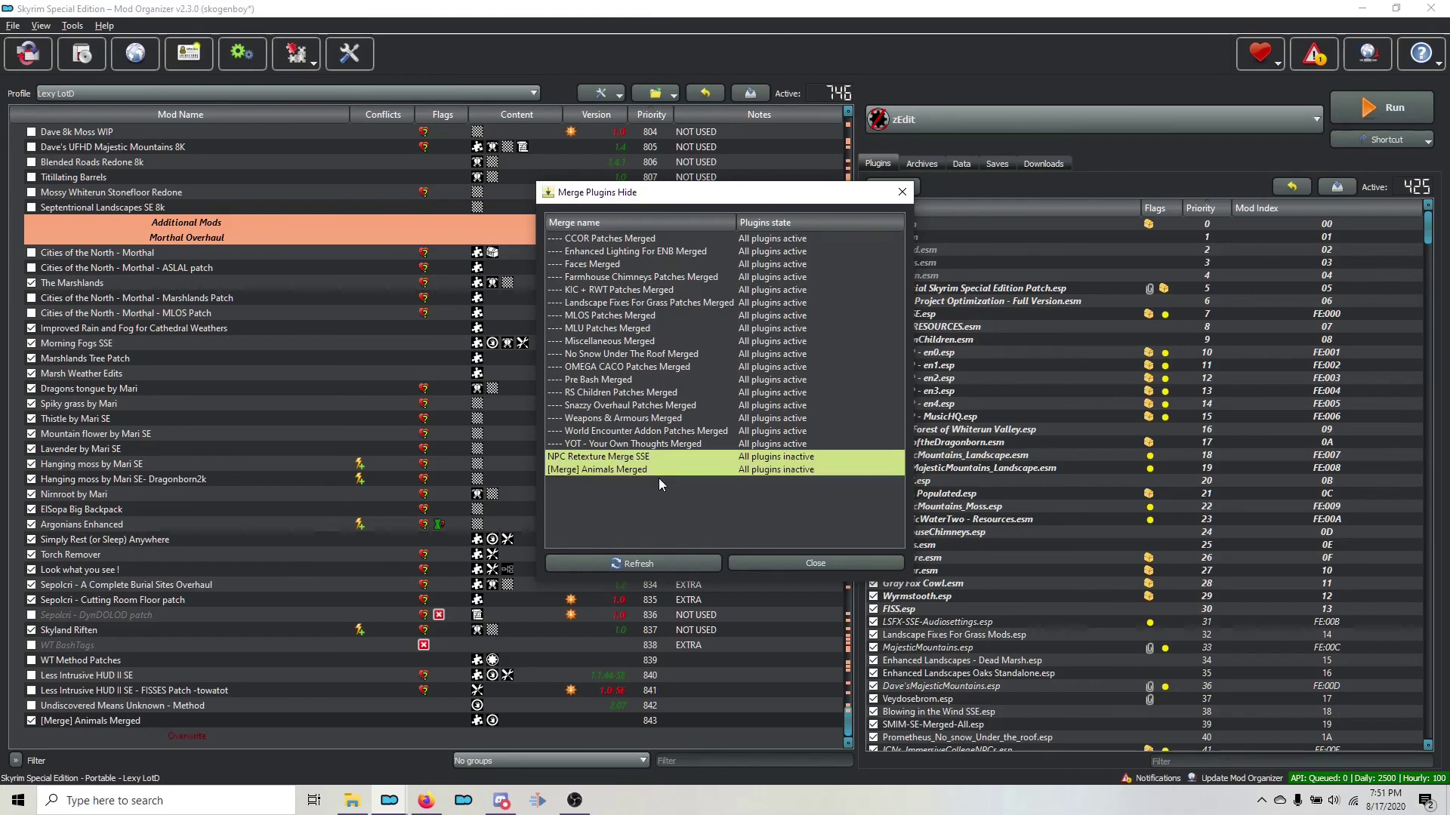
left_click(791, 564)
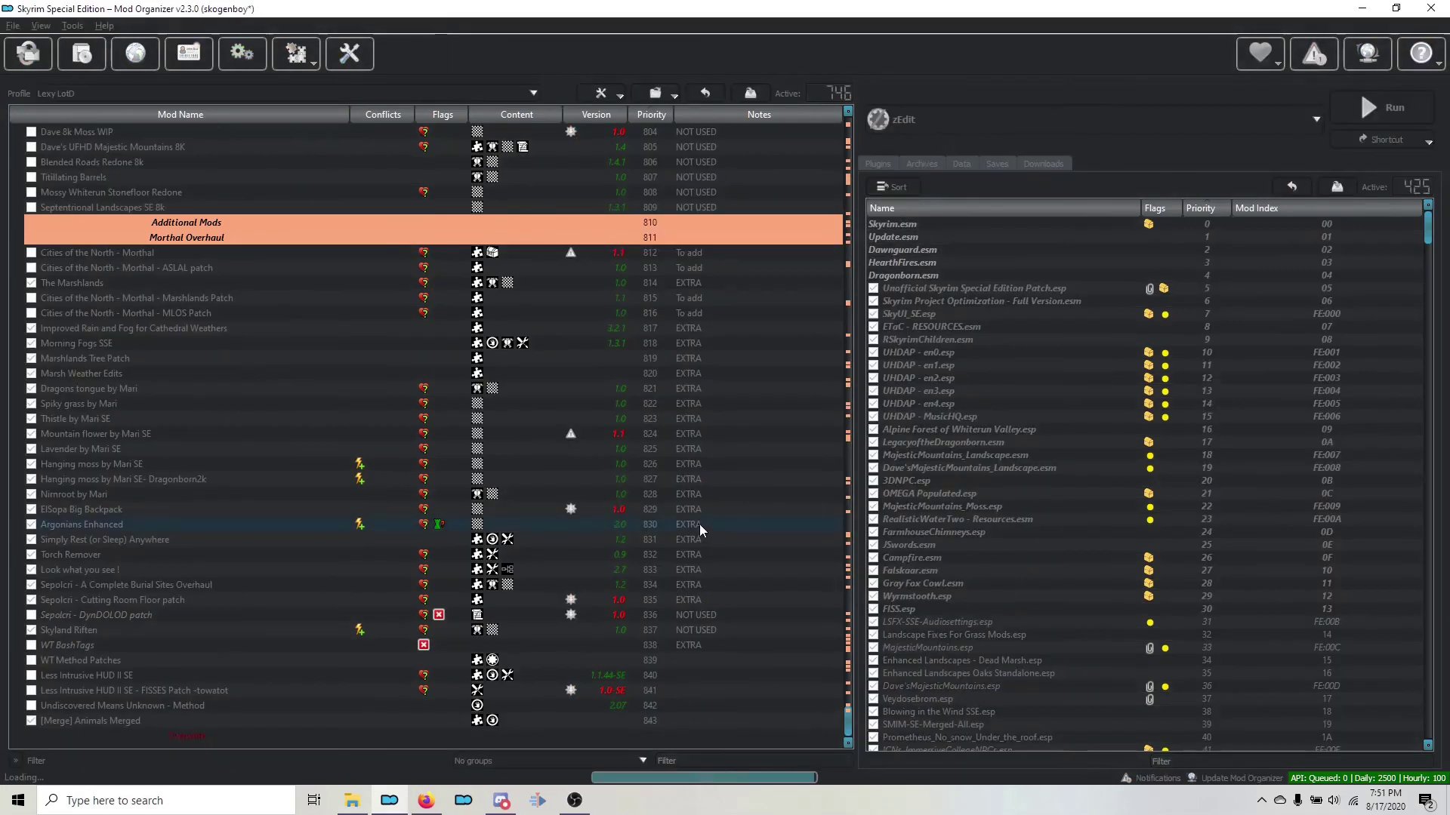